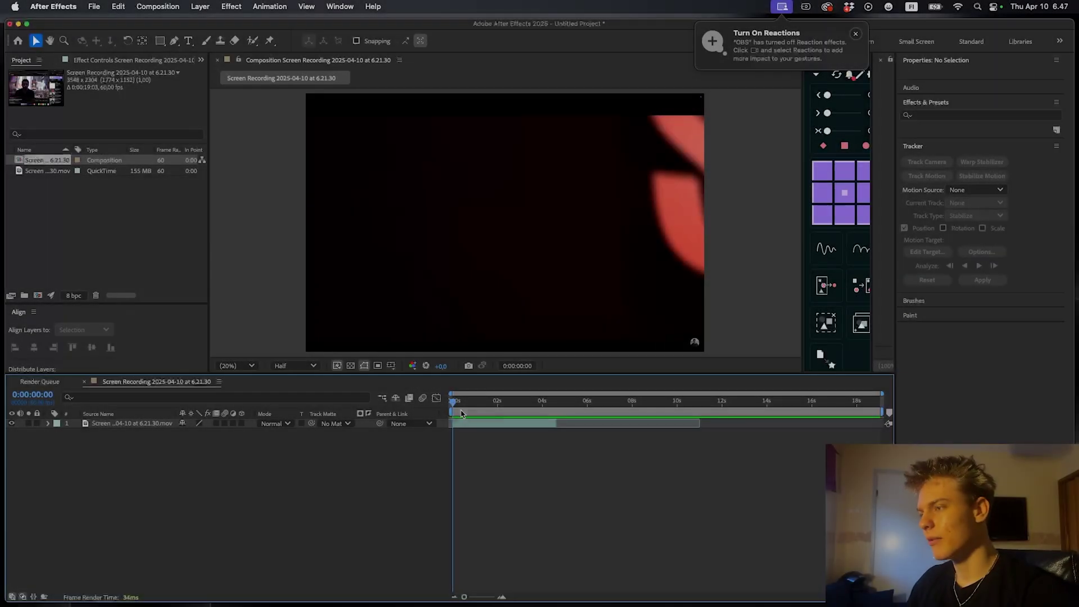
Review the logo and counter animation in the first seconds of the reference screen recording
drag(455, 401, 523, 395)
key(space)
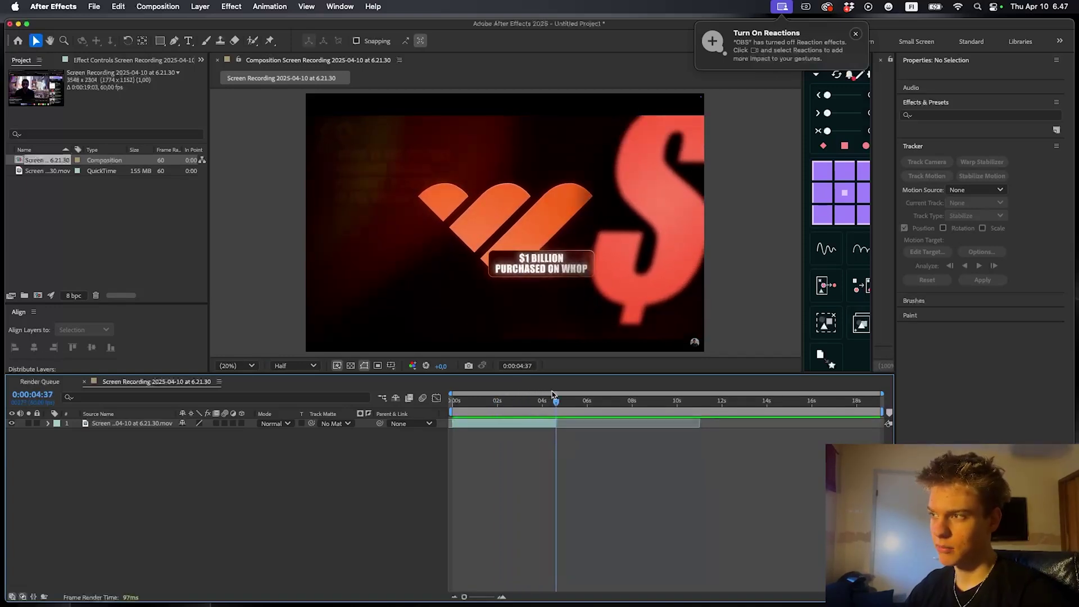
click(528, 400)
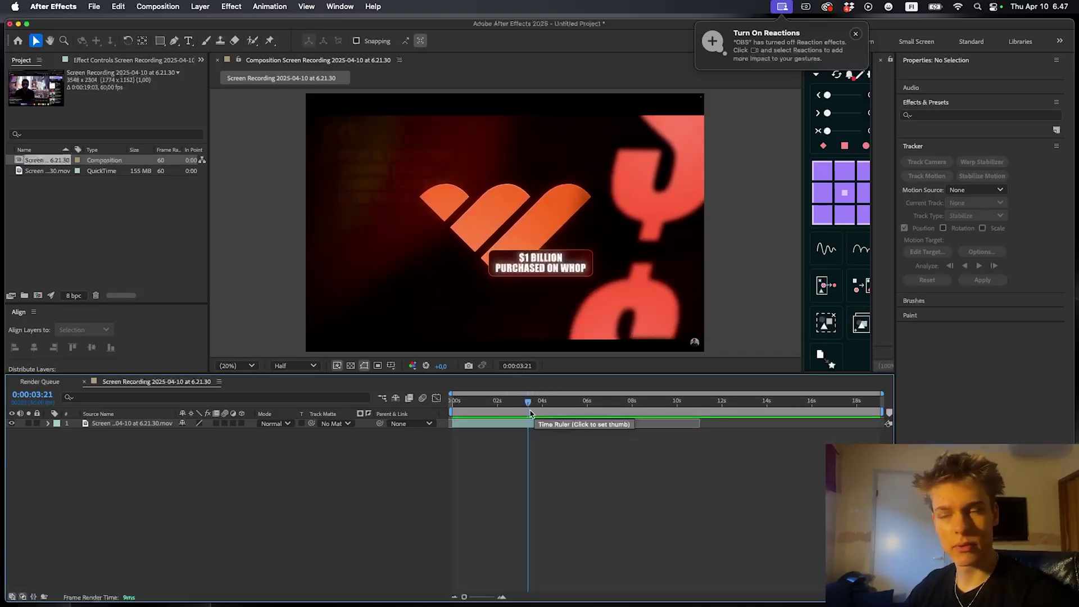
click(519, 405)
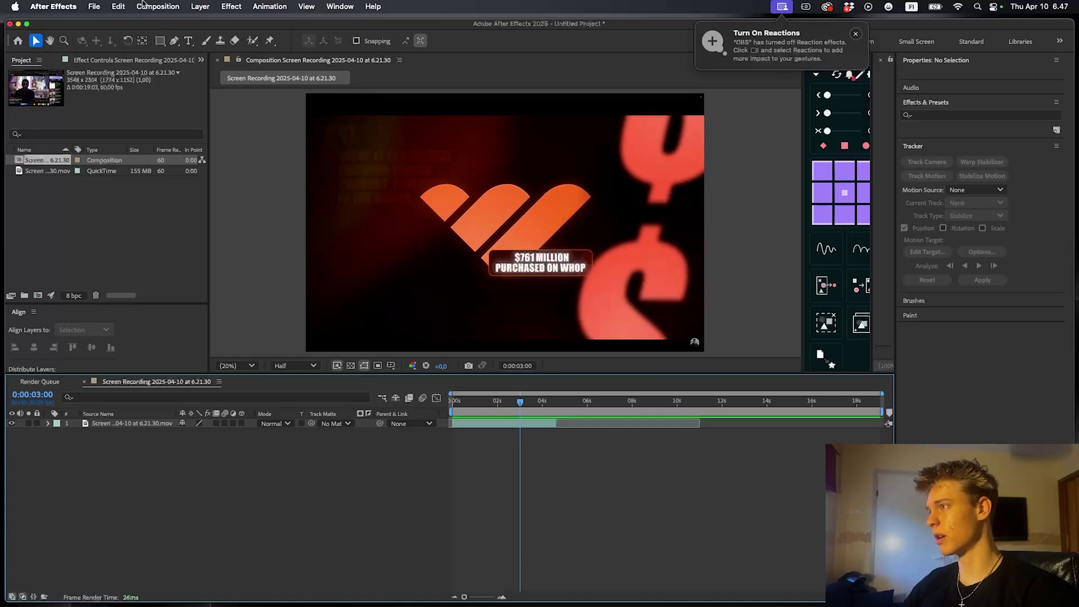
Create a new 1920x1080 composition named "Iman Whop animation" with a frame rate of 30 fps
click(144, 5)
click(169, 22)
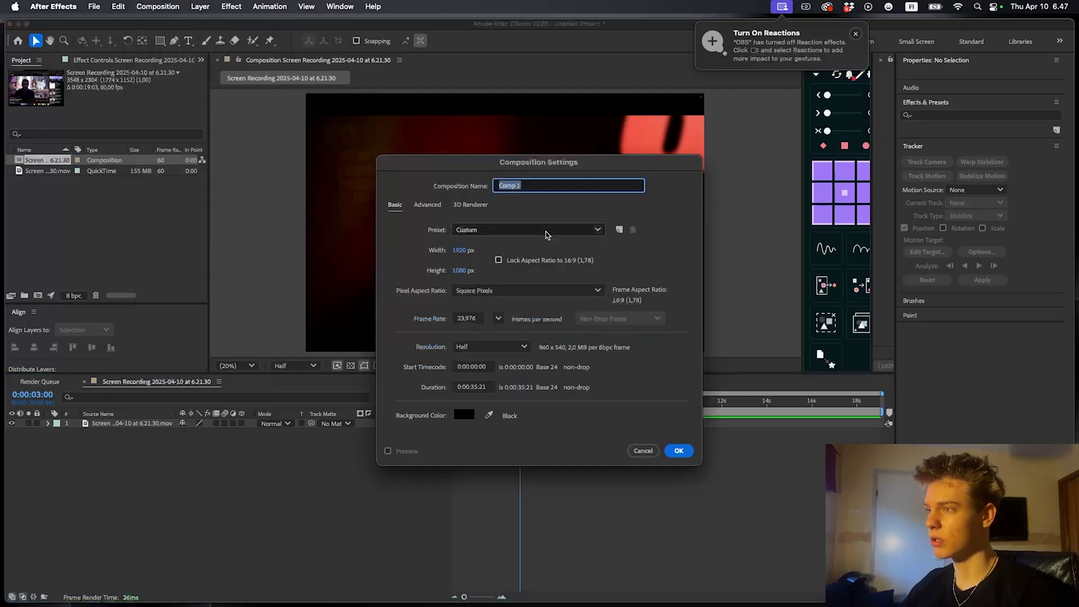
key(BackSpace)
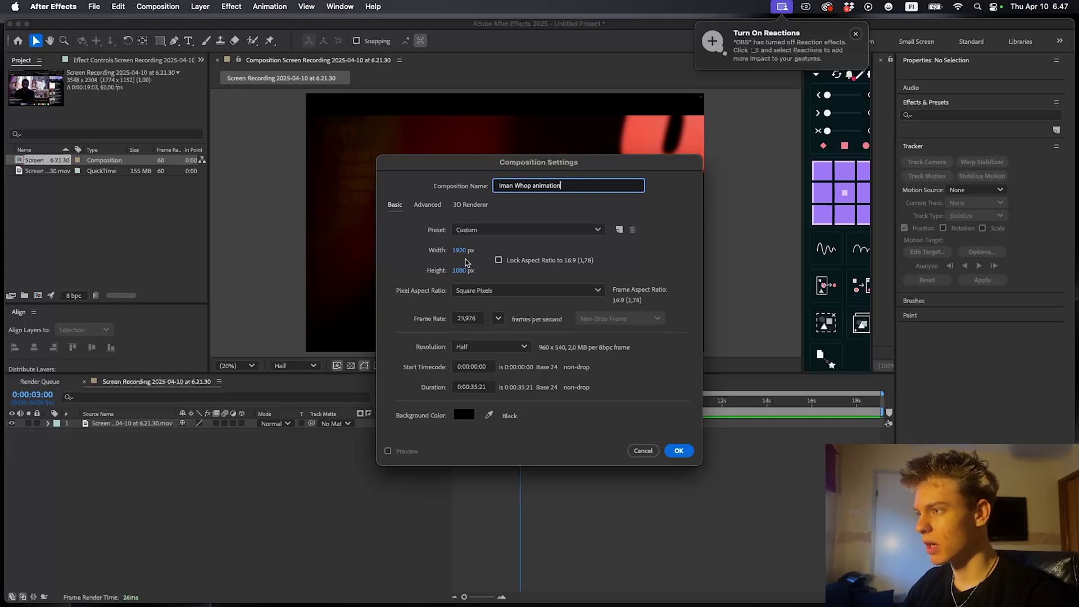
click(498, 318)
click(522, 437)
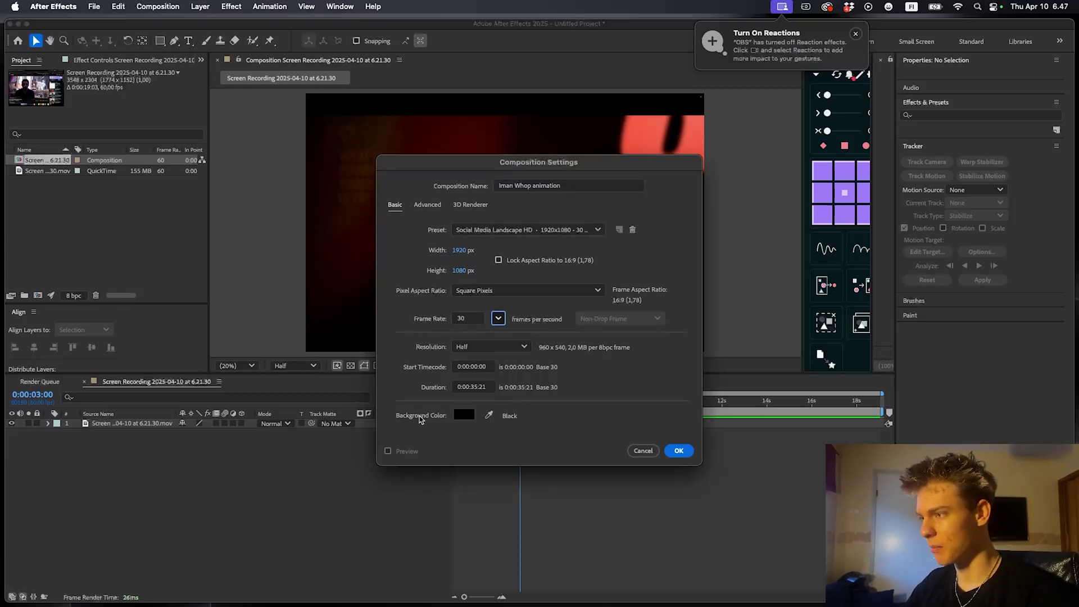
click(691, 452)
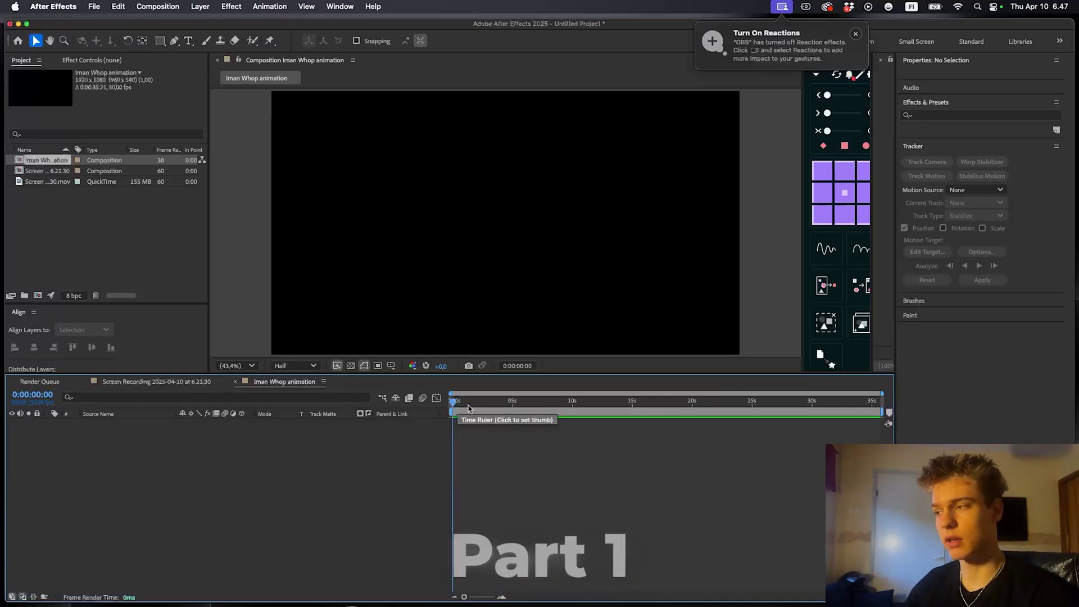
Check the scene layout in the reference screen recording composition, then return to the Iman Whop animation composition
right_click(458, 428)
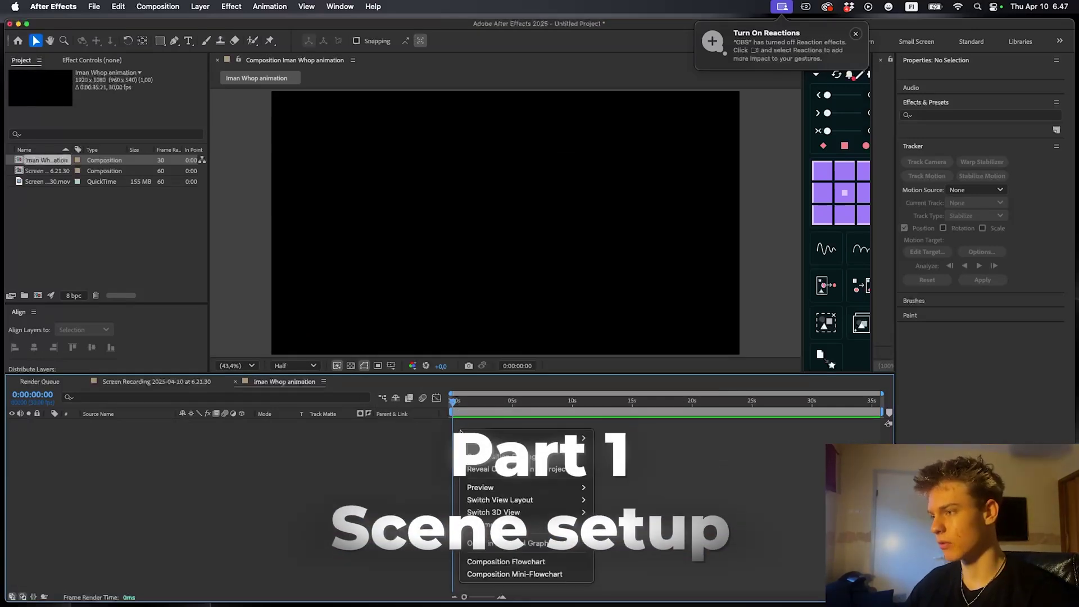
click(458, 432)
click(179, 381)
drag(464, 401, 502, 401)
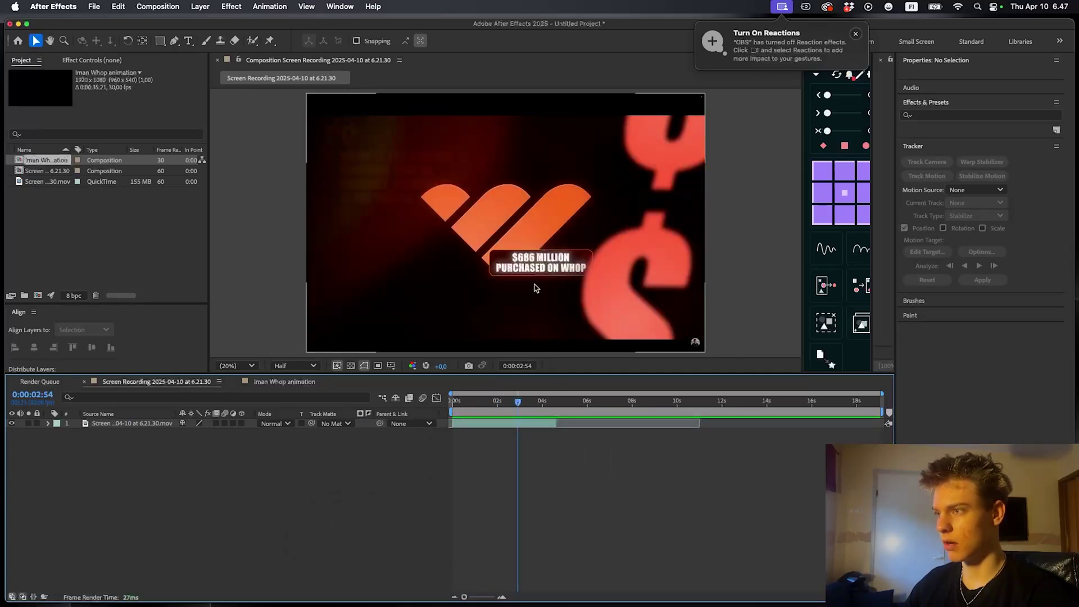
click(279, 382)
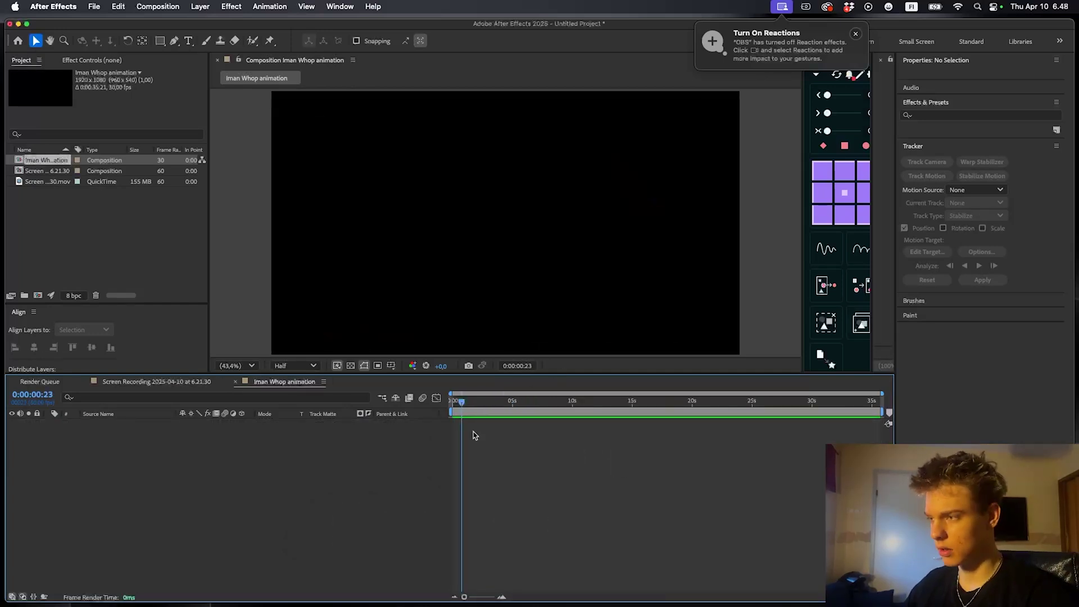
Add a black 1920x1080 solid layer to the Iman Whop animation composition
right_click(468, 431)
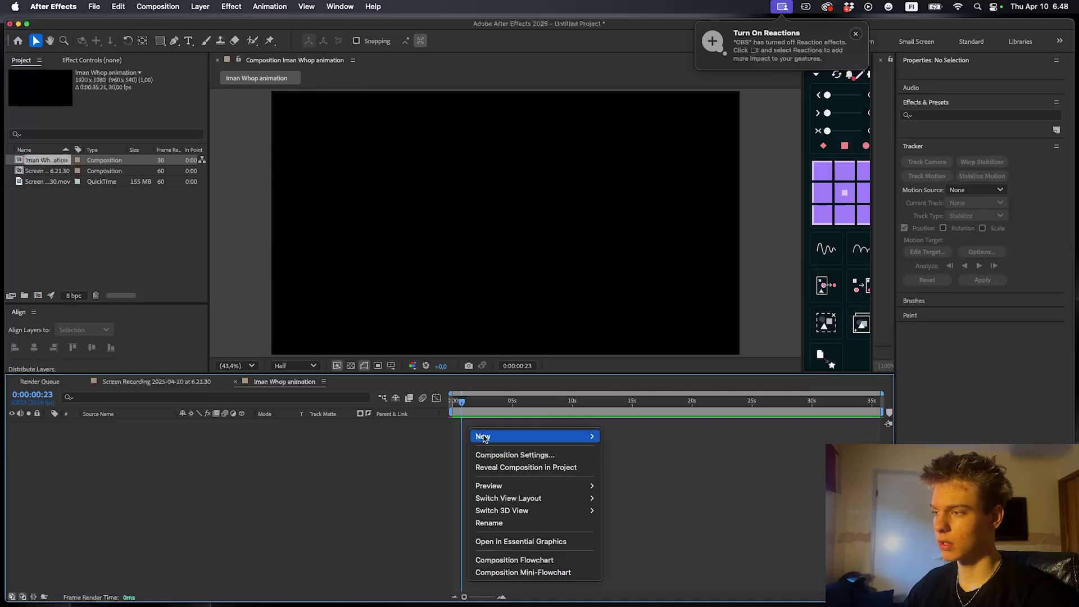
mouse_move(531, 436)
click(623, 471)
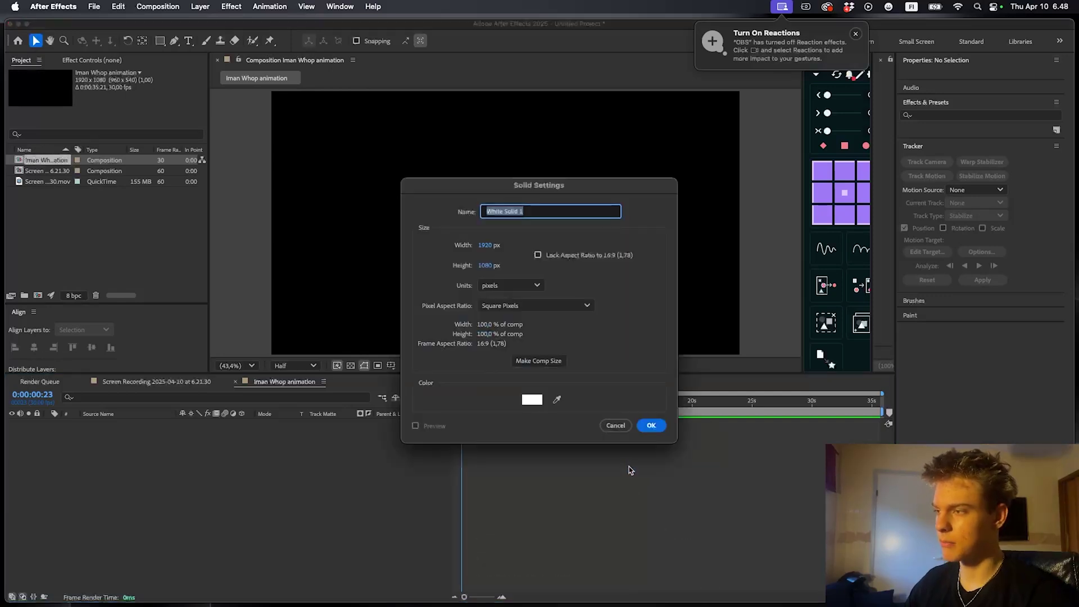
click(532, 398)
click(651, 250)
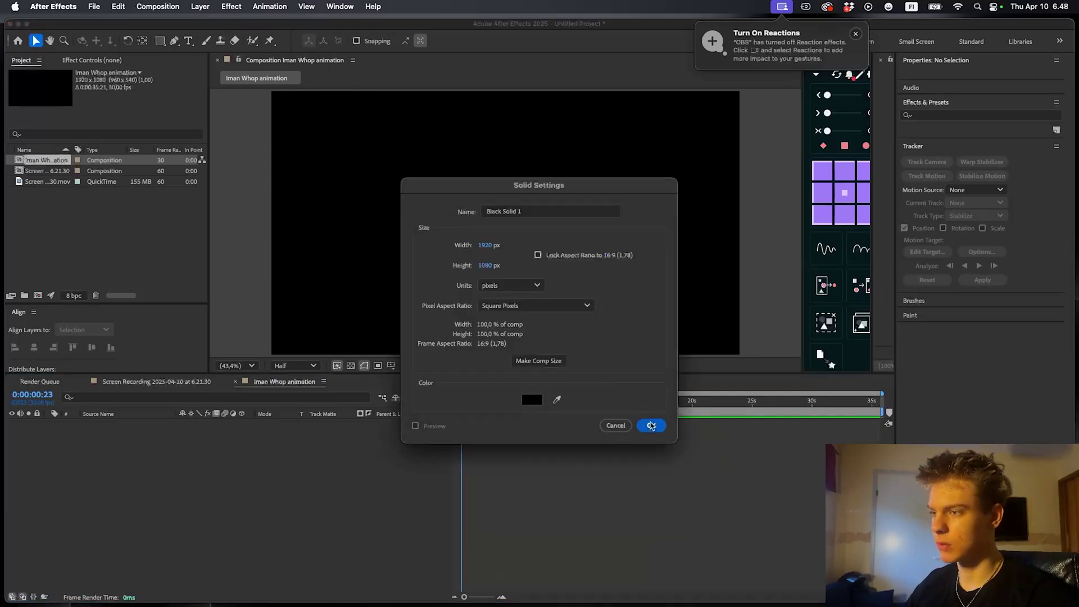
click(651, 426)
Apply the 4-Color Gradient effect to the black solid
key(ctrl+space)
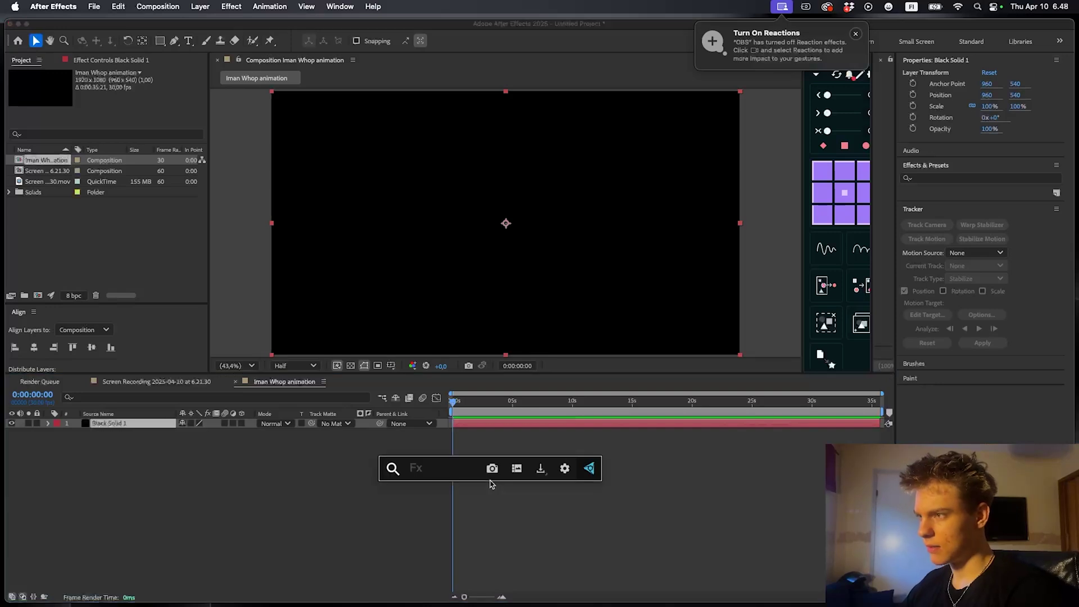
text(4-color)
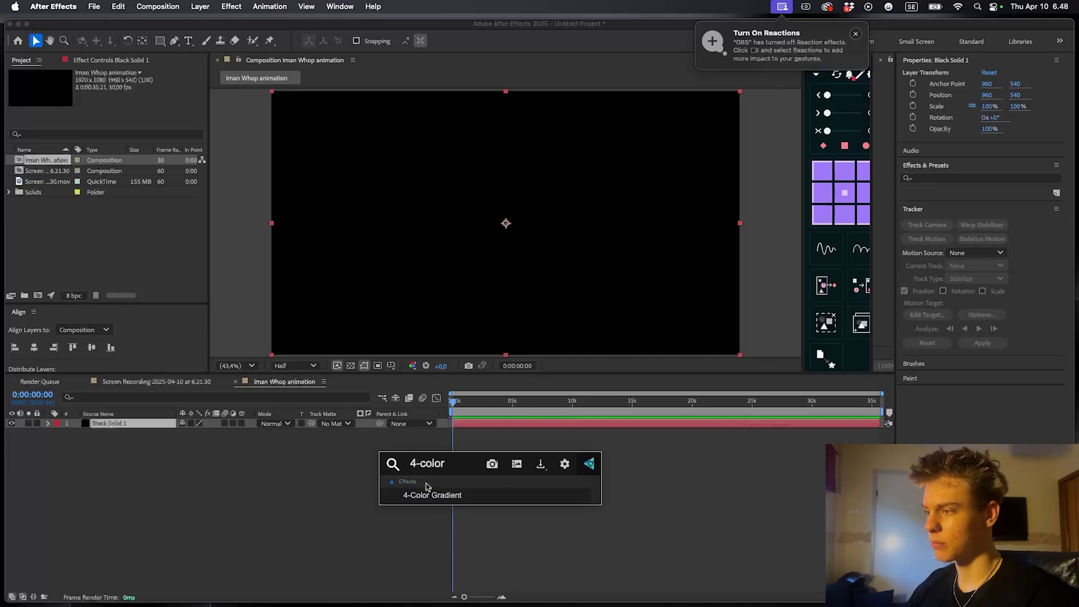
click(445, 493)
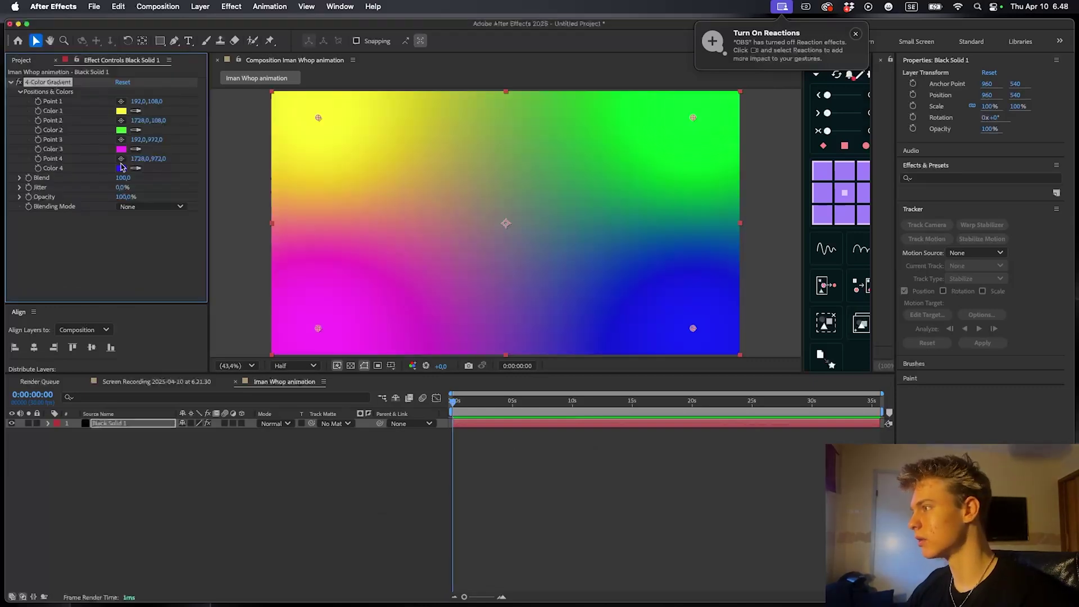
click(120, 111)
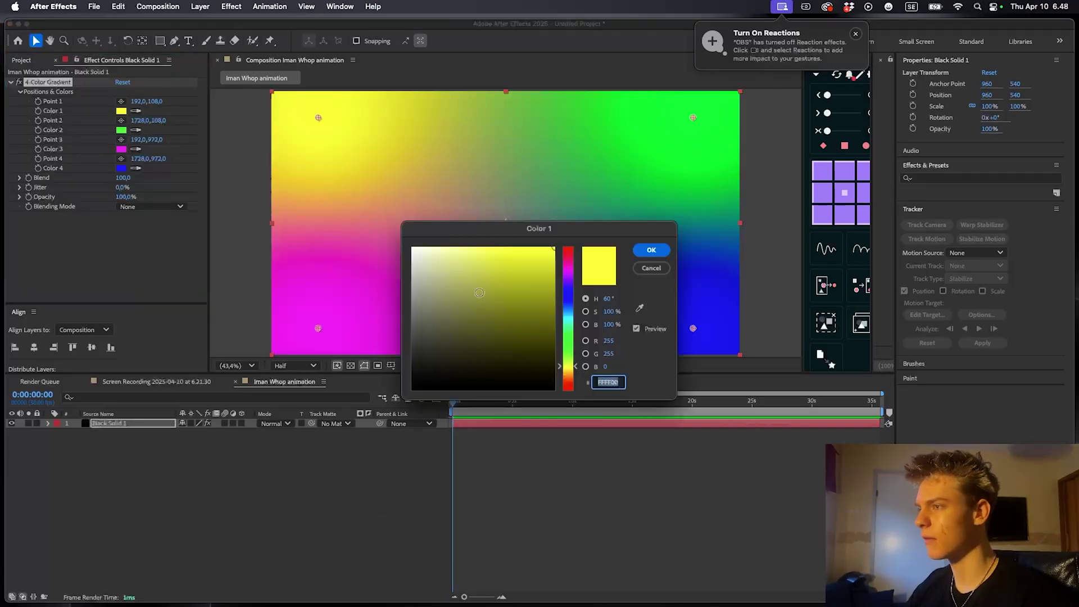
mouse_move(586, 250)
mouse_down()
mouse_move(590, 229)
mouse_move(589, 248)
mouse_up()
click(646, 268)
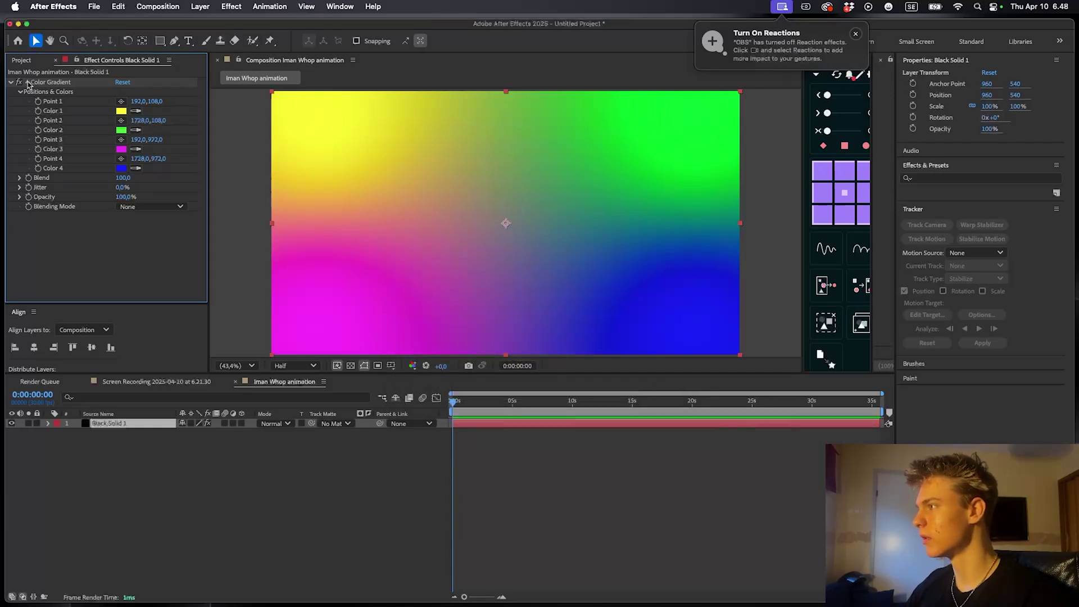
Set all four colors of the 4-Color Gradient to black (000000)
click(122, 111)
click(445, 353)
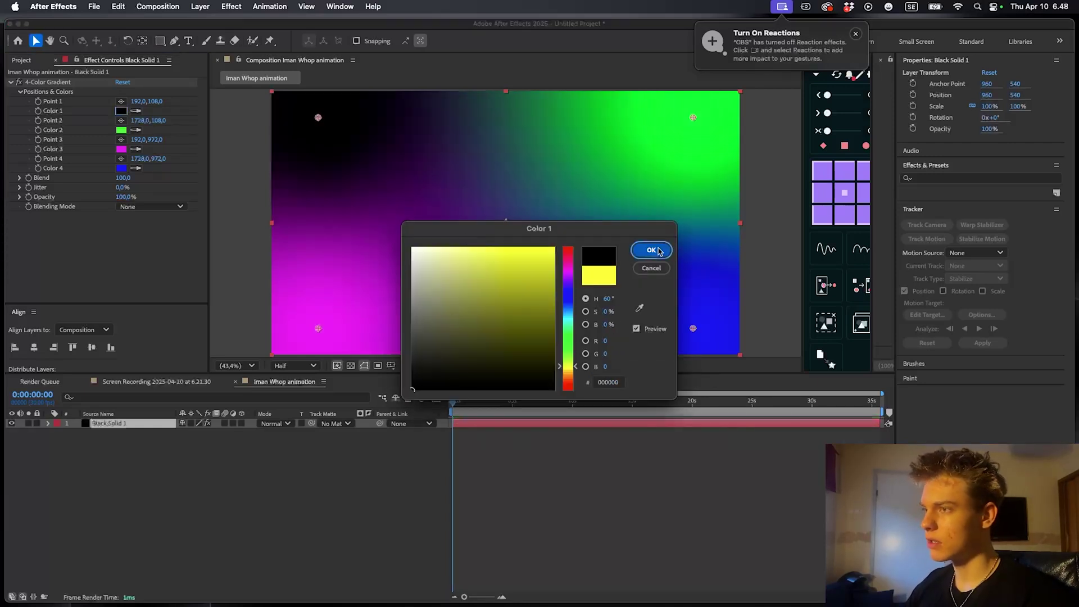
click(648, 250)
click(123, 110)
click(136, 149)
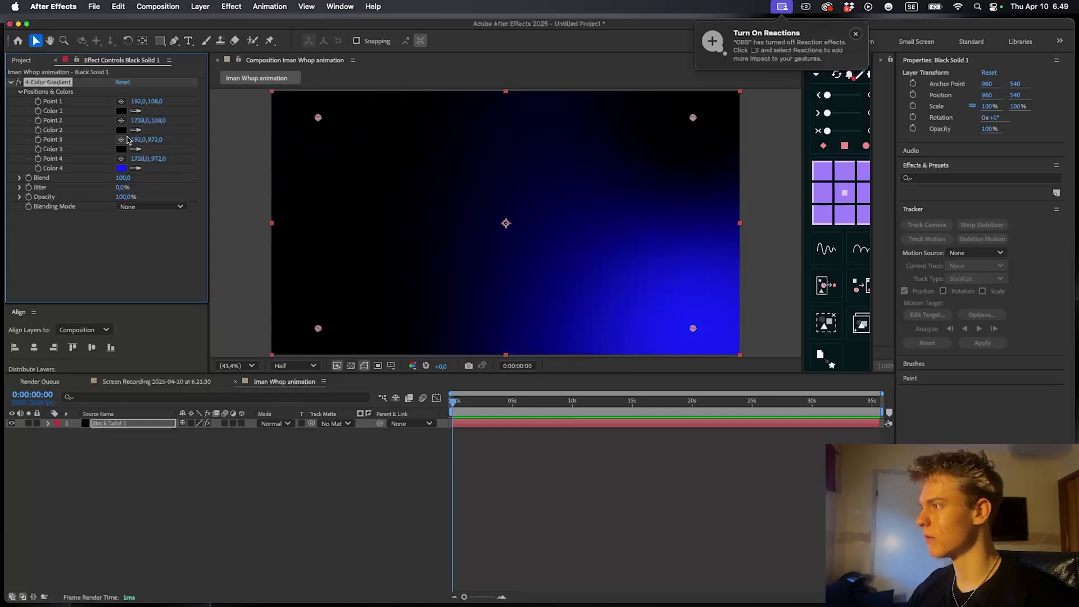
click(136, 168)
Change Color 1 of the 4-Color Gradient to a dark burnt orange
click(121, 112)
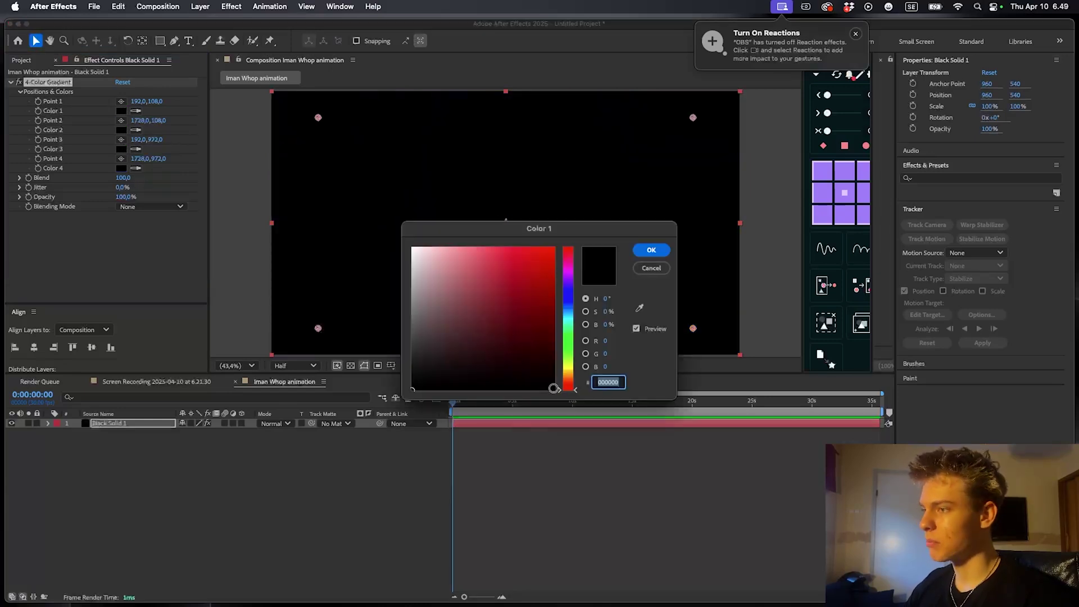
drag(586, 385, 585, 380)
mouse_move(533, 356)
mouse_down()
mouse_move(621, 253)
mouse_move(631, 222)
mouse_move(672, 229)
mouse_move(668, 261)
mouse_up()
click(664, 253)
Spread the gradient points outward, placing Point 1 at about -192, -368, Point 2 at about 1860, 28 and Point 3 at about 8, 1156
scroll(479, 183, down, 2)
drag(397, 162, 356, 129)
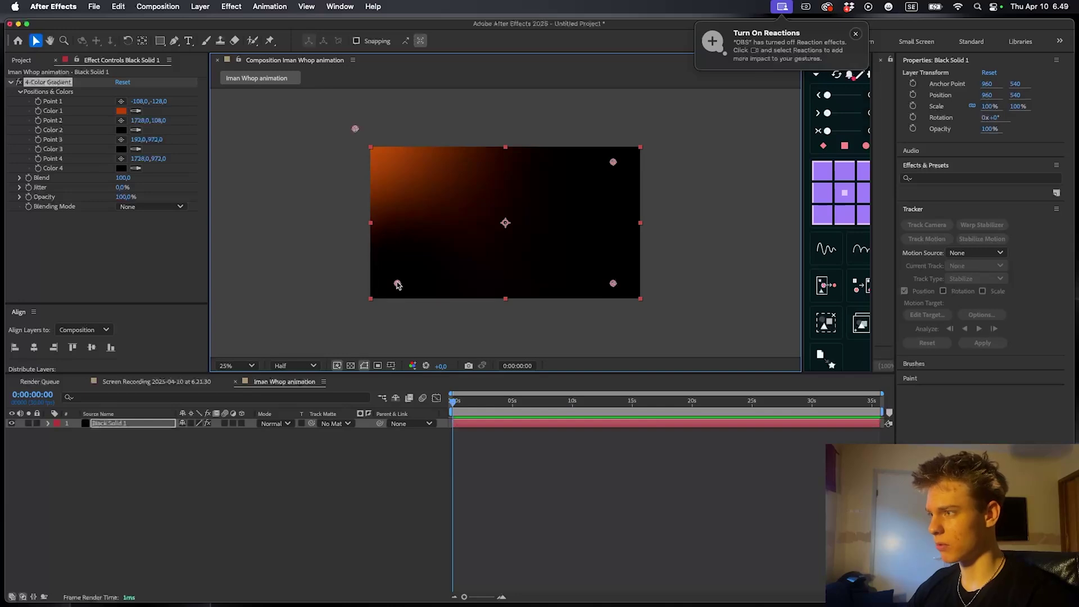
drag(398, 285, 371, 309)
drag(613, 162, 632, 150)
drag(355, 129, 420, 178)
scroll(337, 119, up, 2)
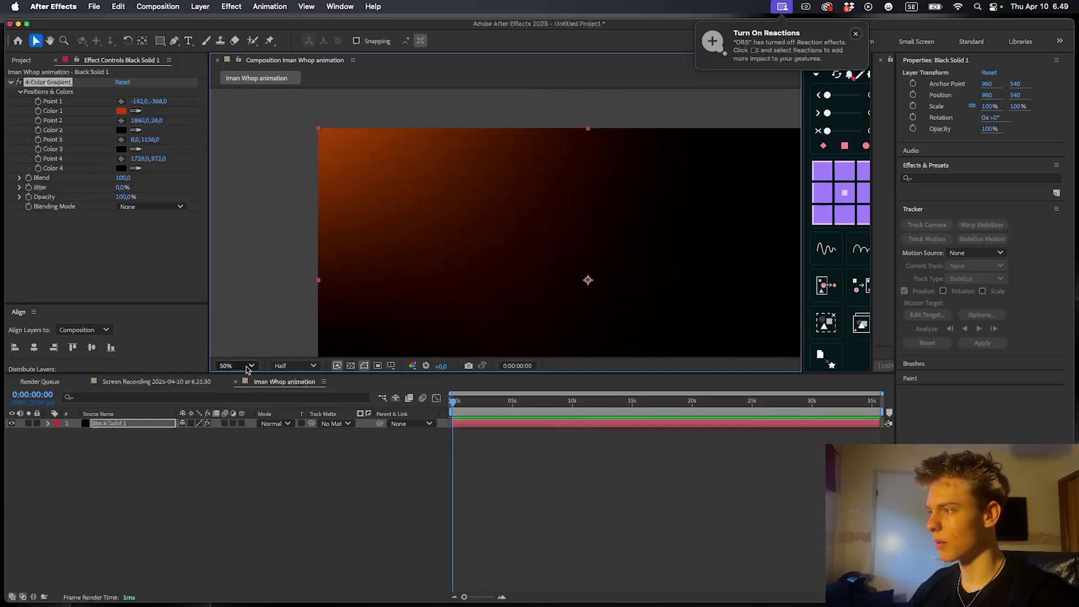
click(247, 366)
click(235, 398)
click(534, 469)
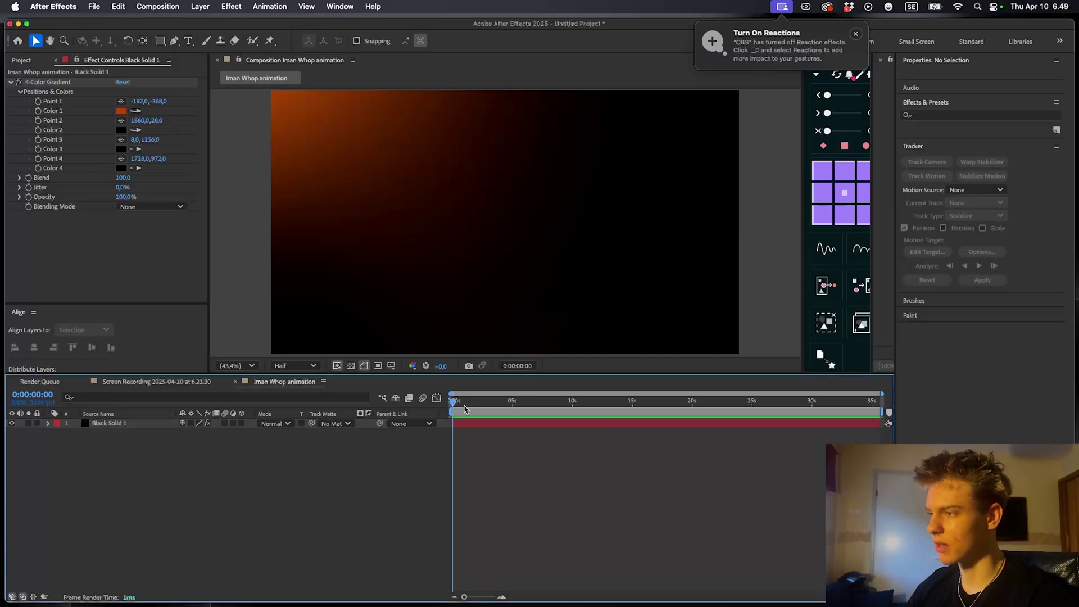
Import Whop Logo.png from the Finder folder "Yt vid #6" as a layer above the black solid, with the playhead at the composition start
key(super+Tab)
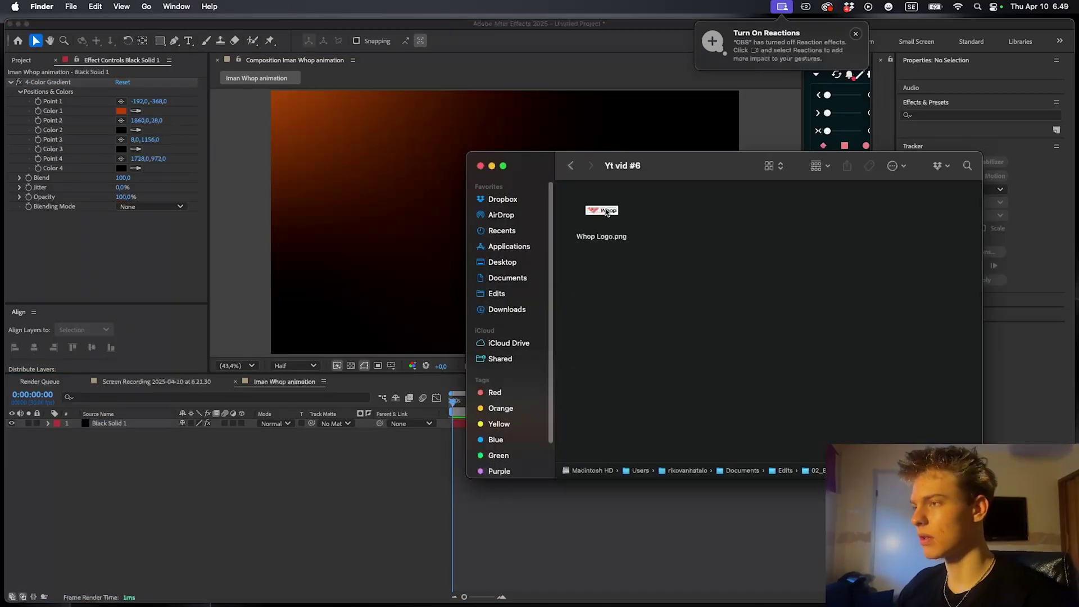
drag(607, 213, 487, 532)
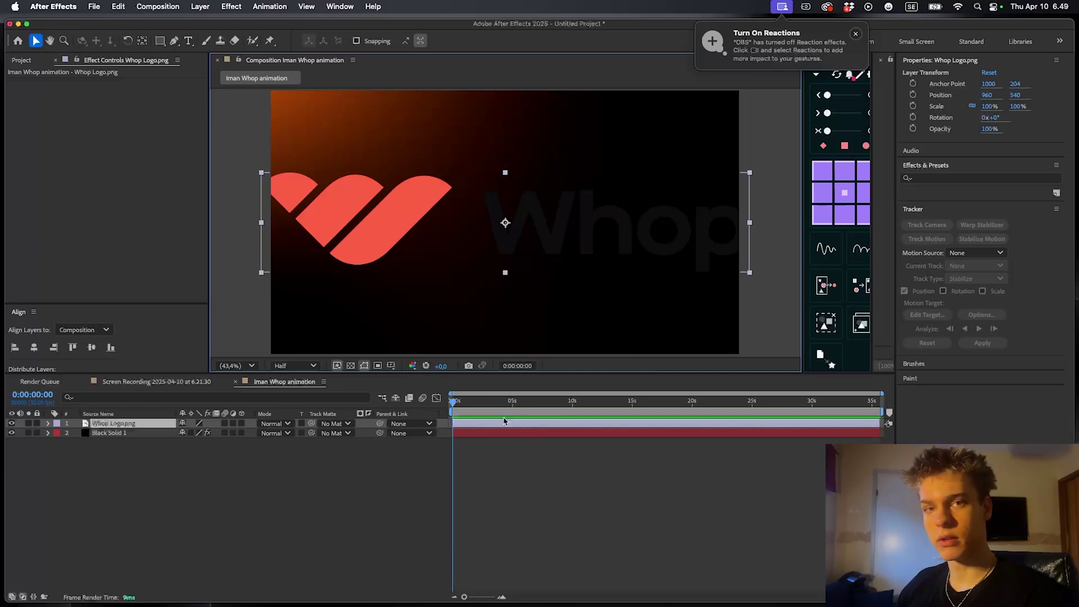
key(space)
key(space)
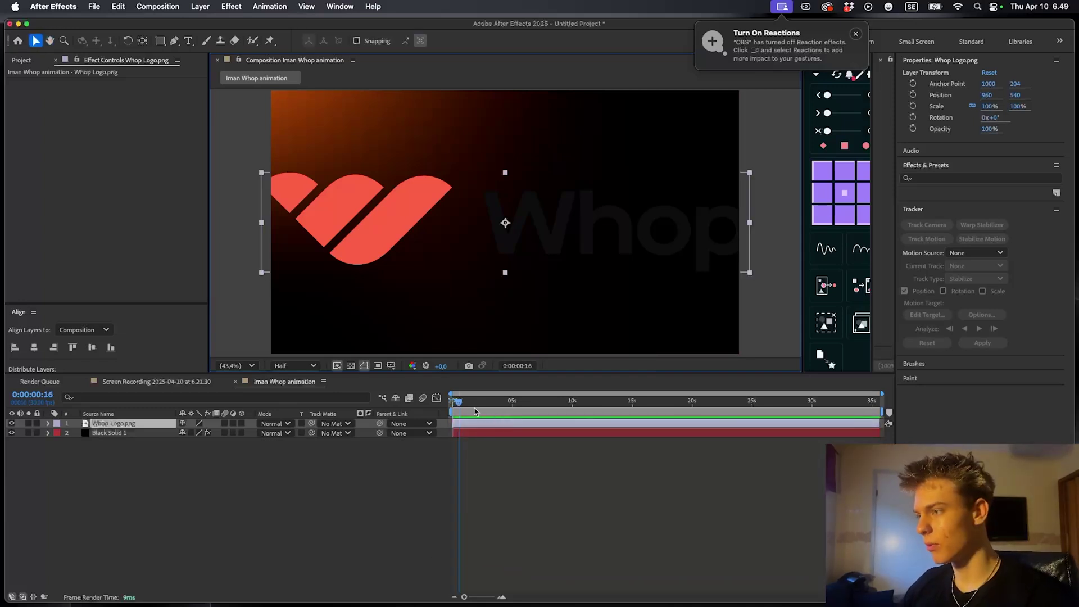
drag(473, 412, 450, 411)
key(equal)
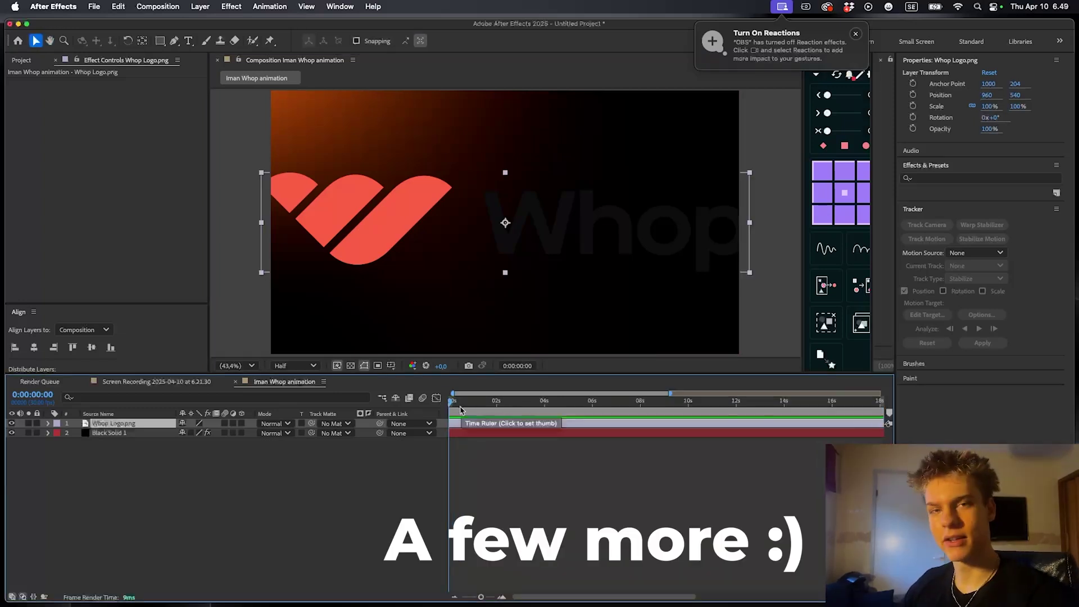
Shift the Whop logo horizontally to about X 1414 and draw a rectangular mask around its symbol to exclude the wordmark
drag(380, 224, 508, 225)
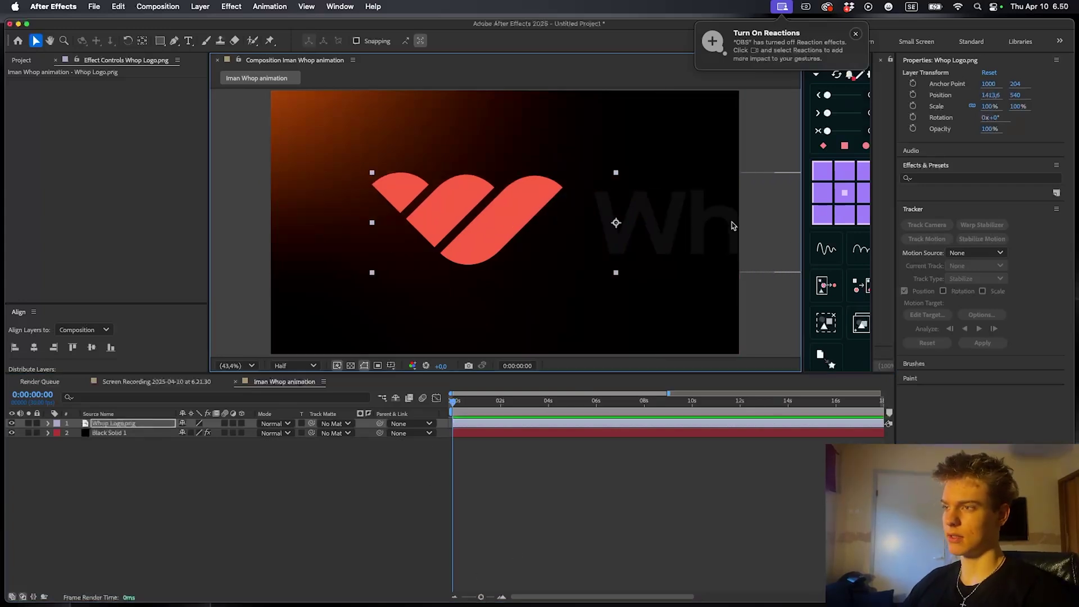
click(463, 426)
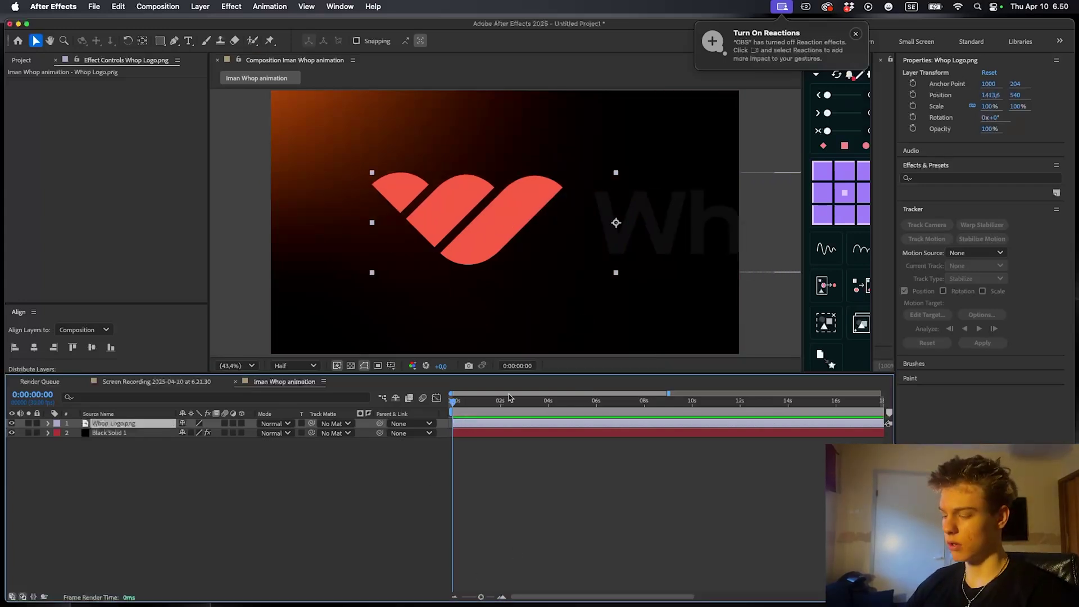
key(q)
drag(352, 159, 586, 299)
key(v)
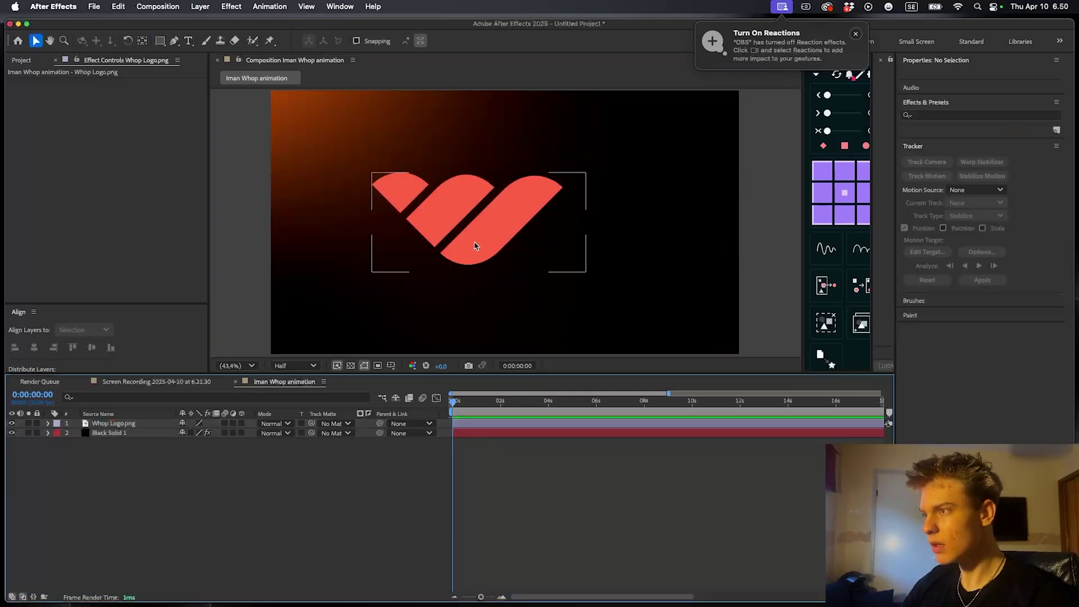
Center the anchor point on the masked Whop symbol and align the layer to the composition's horizontal and vertical center
drag(476, 244, 502, 241)
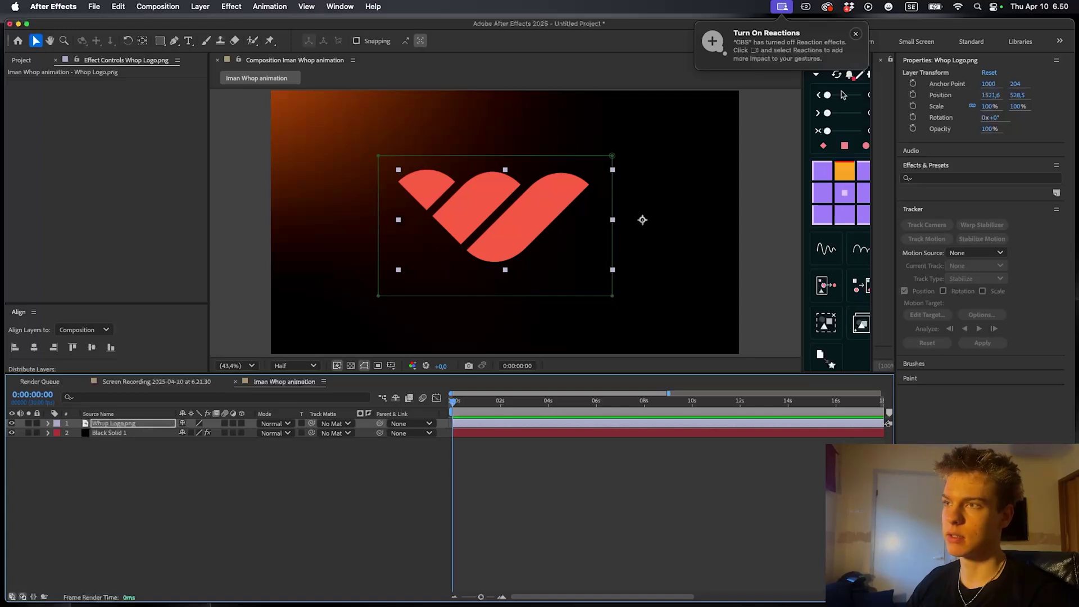
double_click(143, 41)
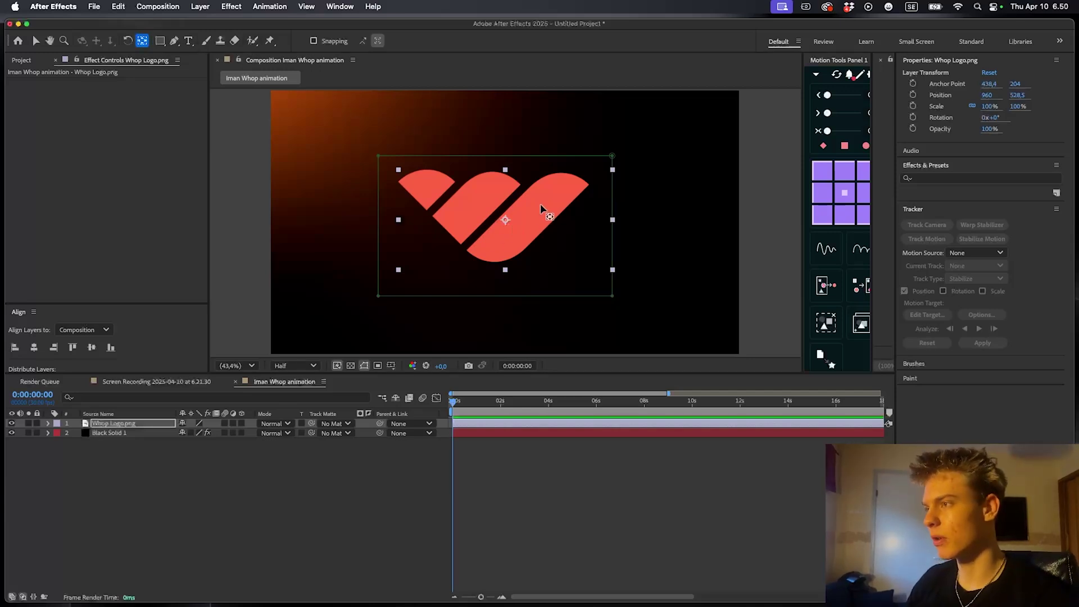
click(33, 348)
click(92, 348)
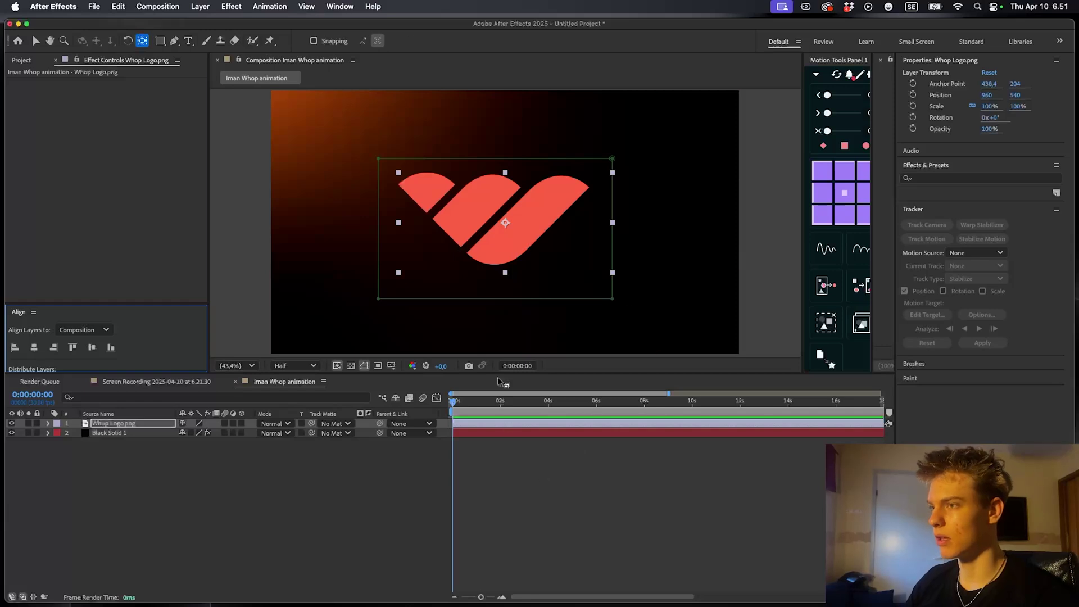
key(v)
click(539, 478)
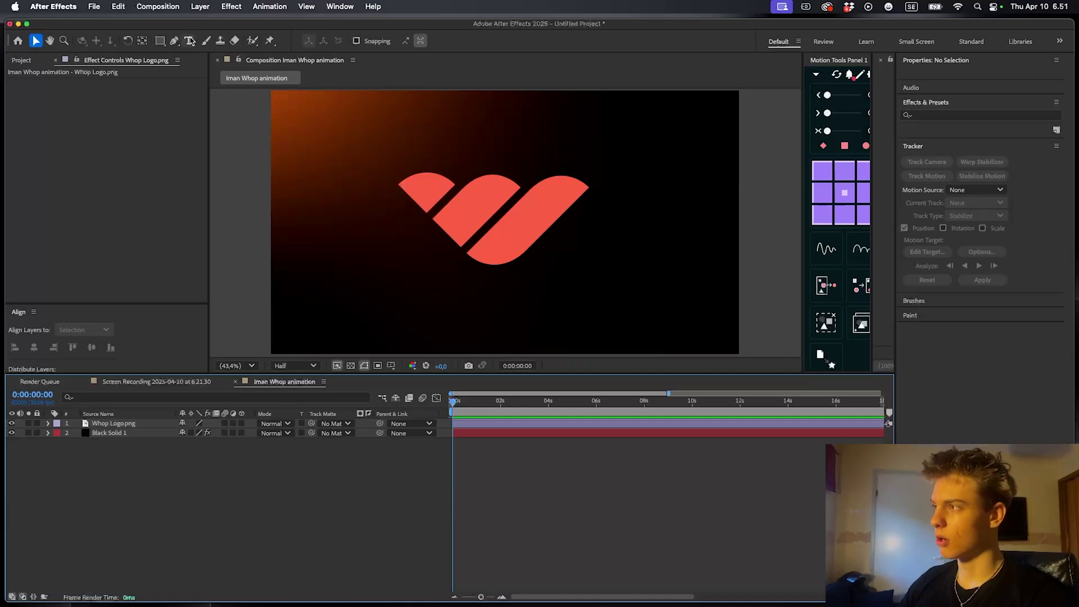
Add a vertical text layer reading "$" on the black area beside the Whop symbol
click(190, 41)
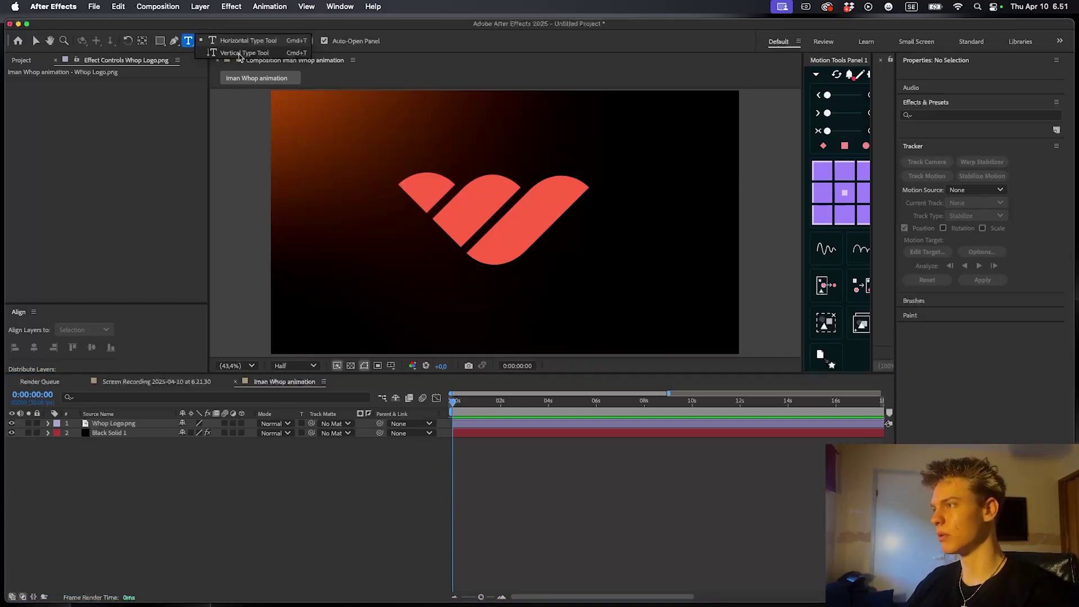
click(240, 54)
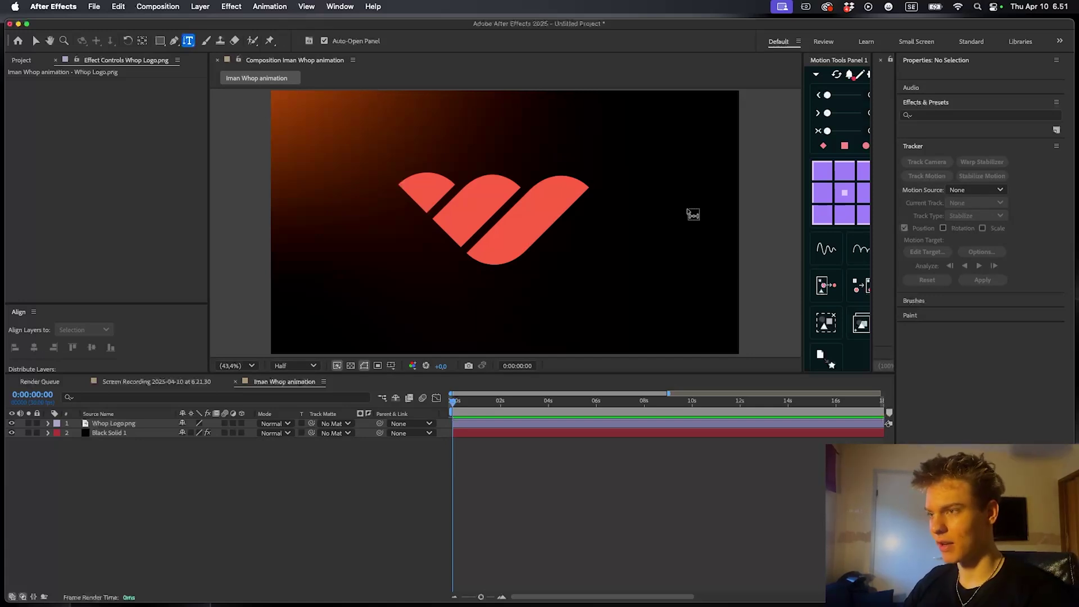
click(653, 212)
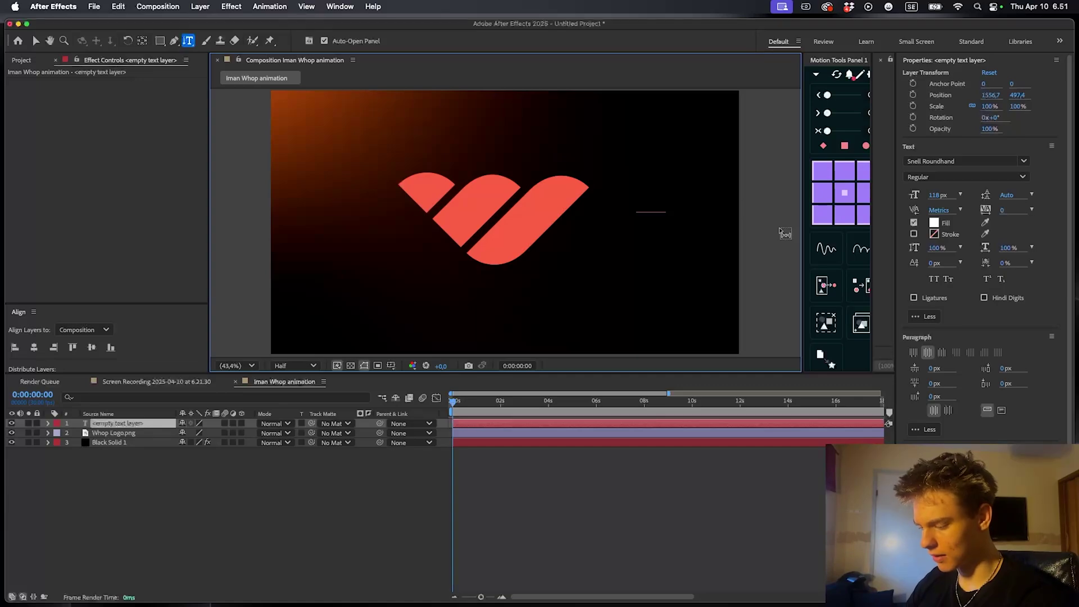
text(%)
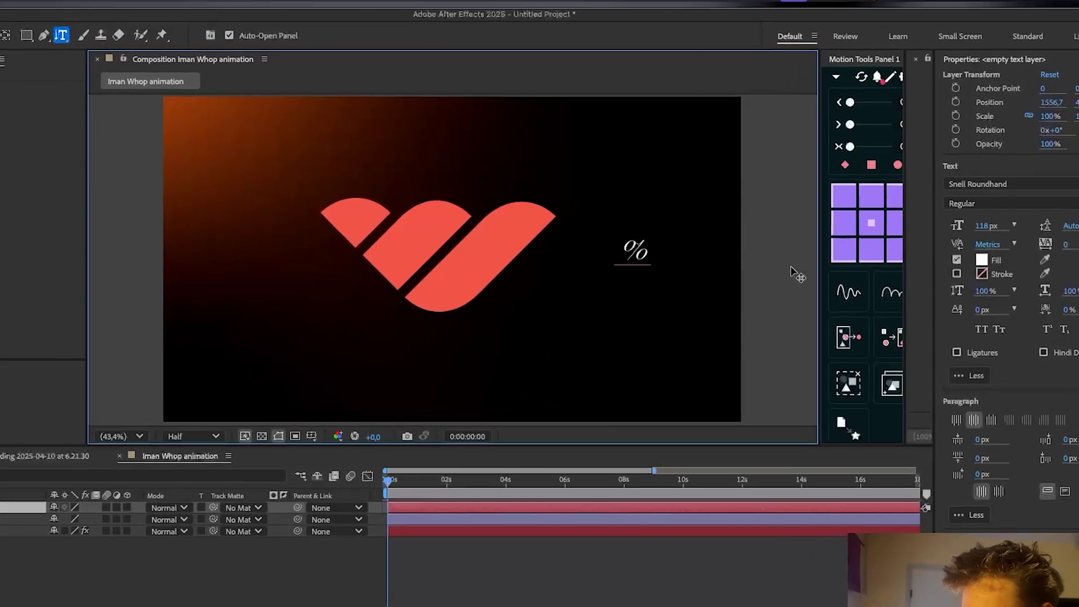
key(BackSpace)
text($)
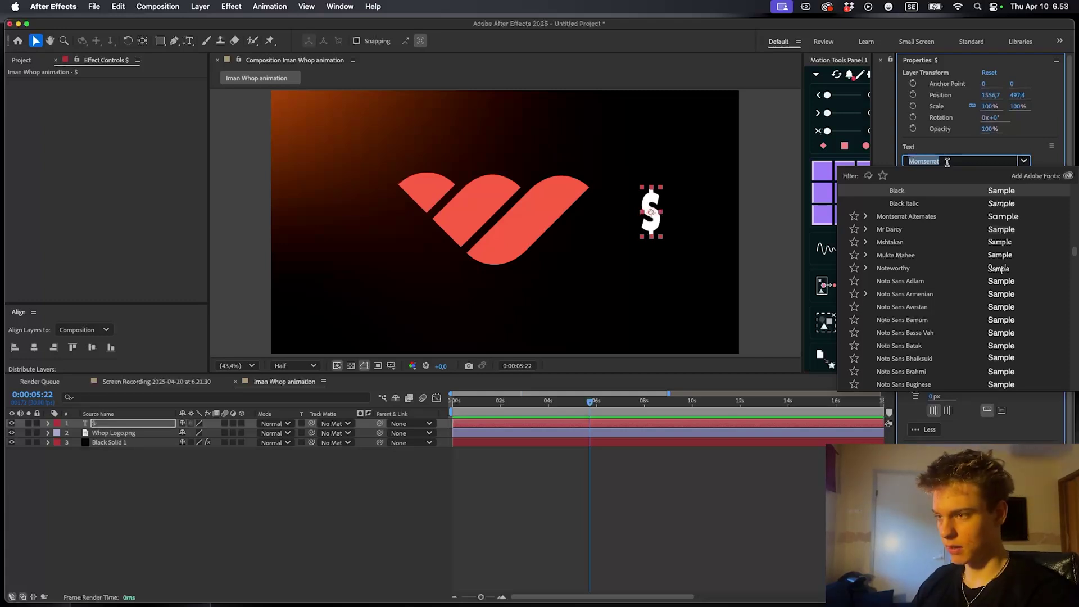
Set the dollar sign's font to Helvetica Neue Condensed Black, with 100% vertical scale and a font size of 563 px
text(Helvet)
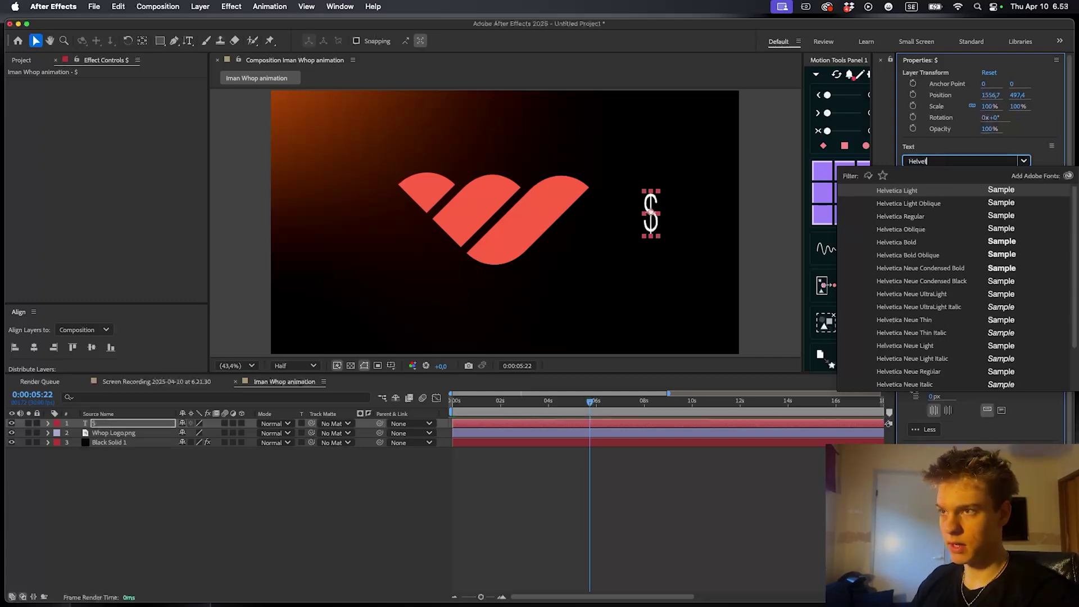
text(ica neue)
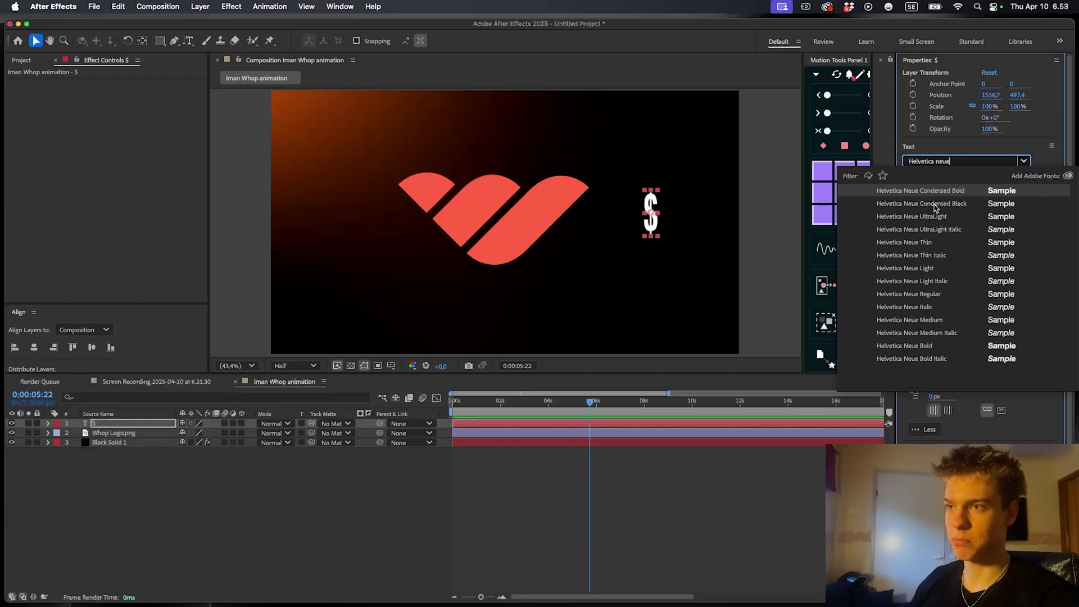
click(936, 205)
click(938, 247)
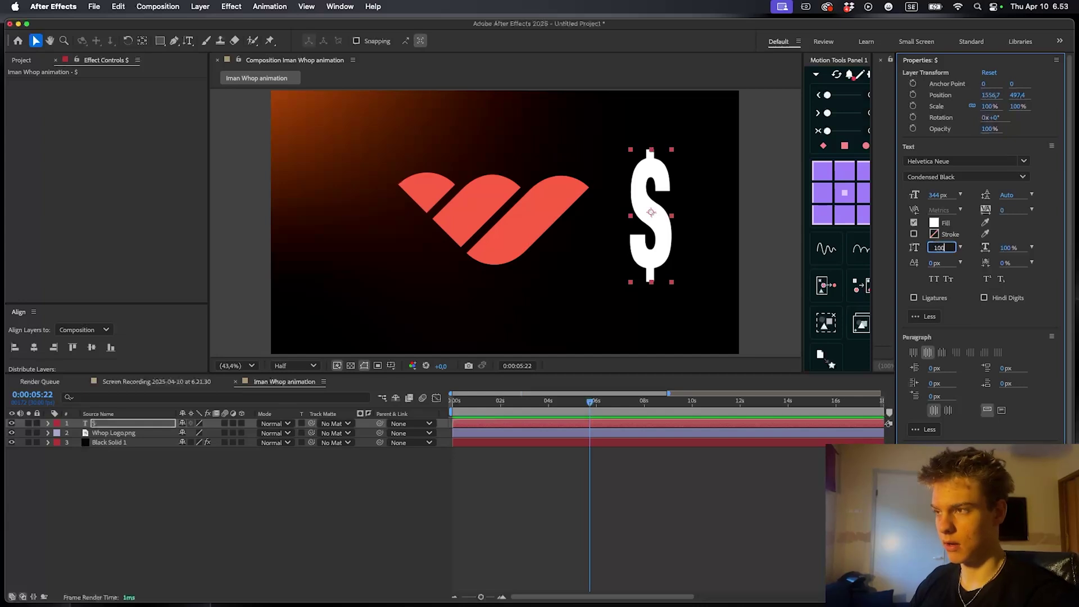
key(Return)
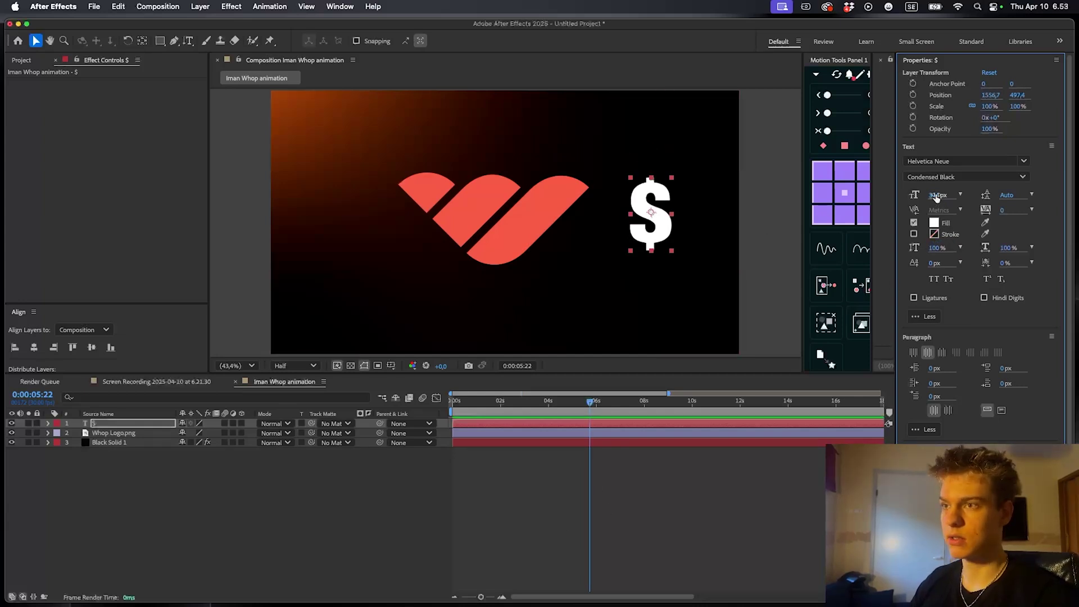
drag(936, 195, 665, 239)
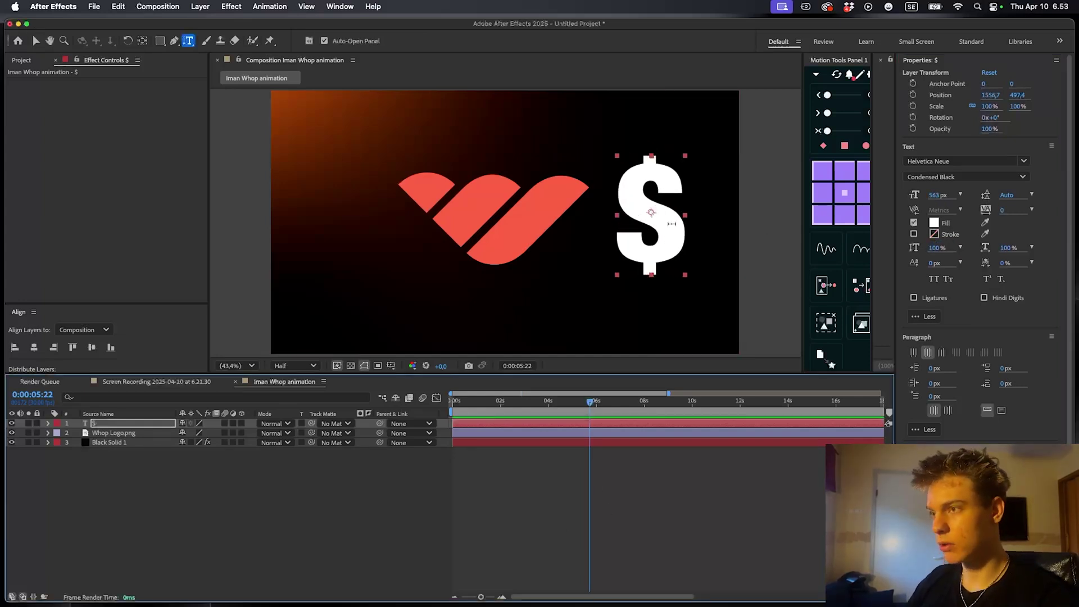
Extend the vertical text to eight dollar signs and set its font size to 624 px
key(super+t)
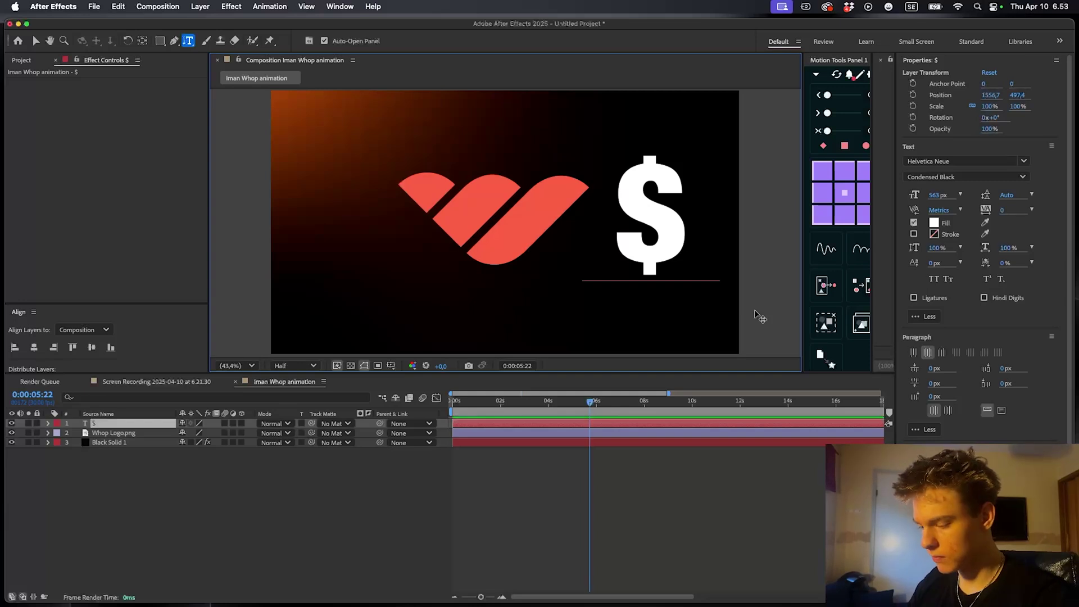
text($$$$$)
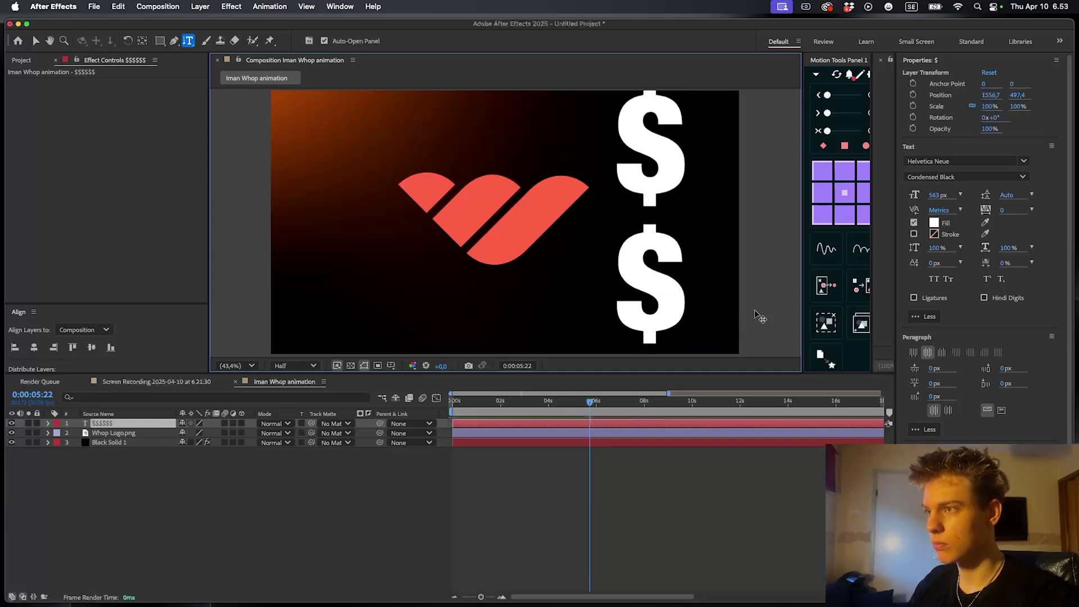
text($$)
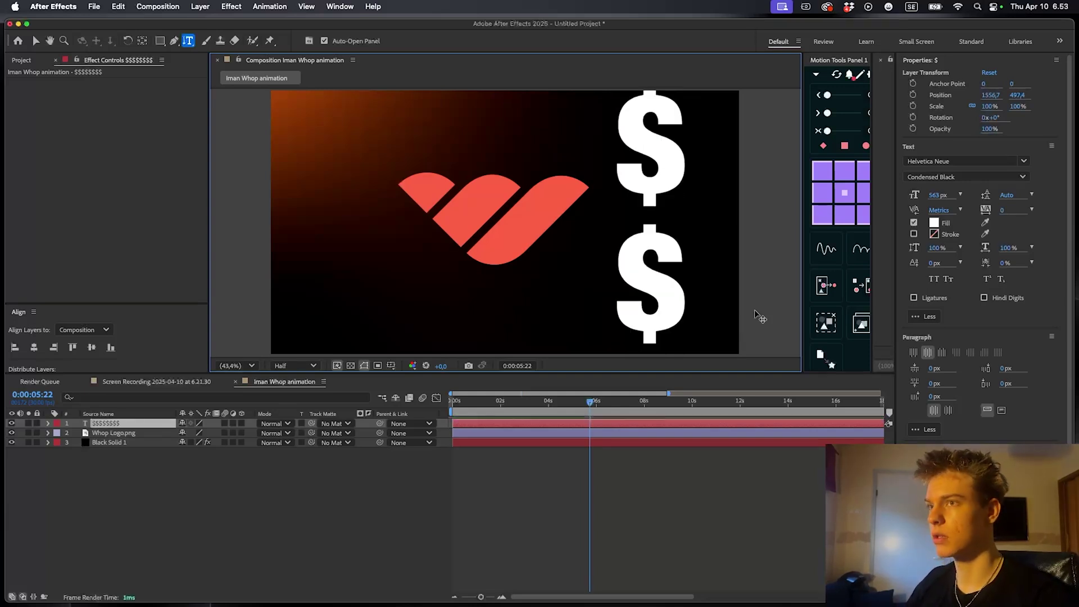
key(super+a)
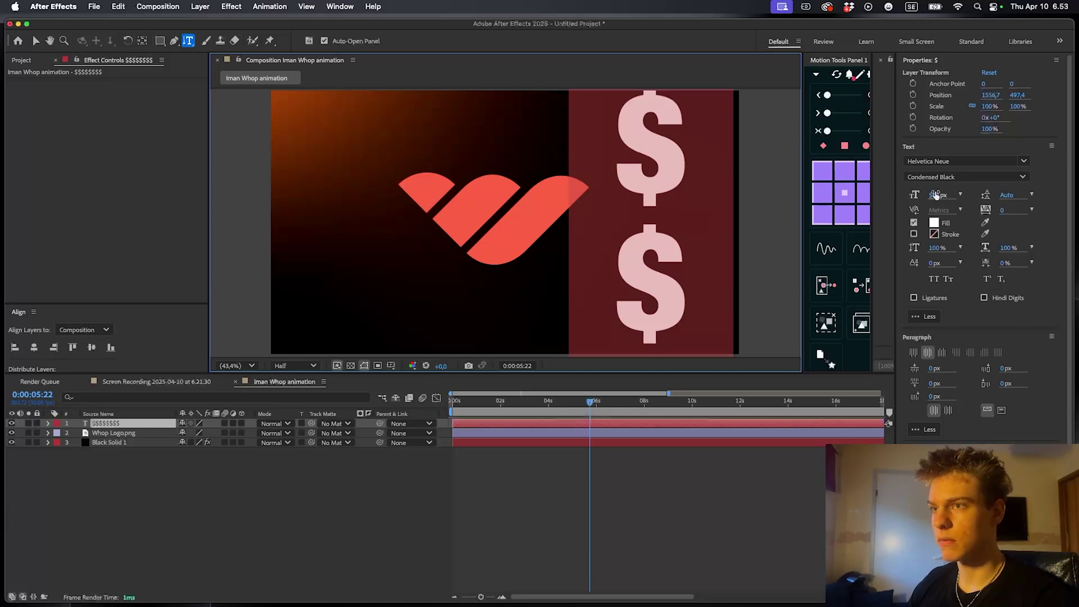
drag(937, 195, 665, 336)
click(738, 422)
Scale the dollar-sign column to 85% and shift it away from the logo to about 1609.6, 492.8
key(s)
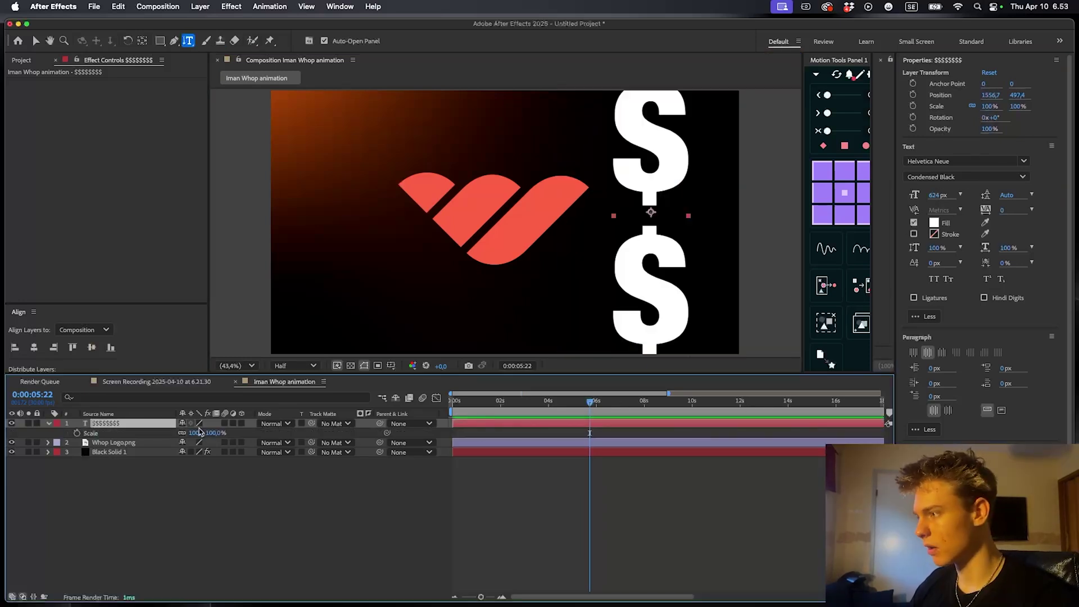
mouse_move(198, 433)
mouse_down()
mouse_move(250, 433)
mouse_move(192, 433)
mouse_up()
key(v)
mouse_move(651, 167)
mouse_down()
mouse_move(696, 176)
mouse_move(664, 166)
mouse_up()
Make the dollar-sign text layer and the Whop logo layer 3D
click(241, 423)
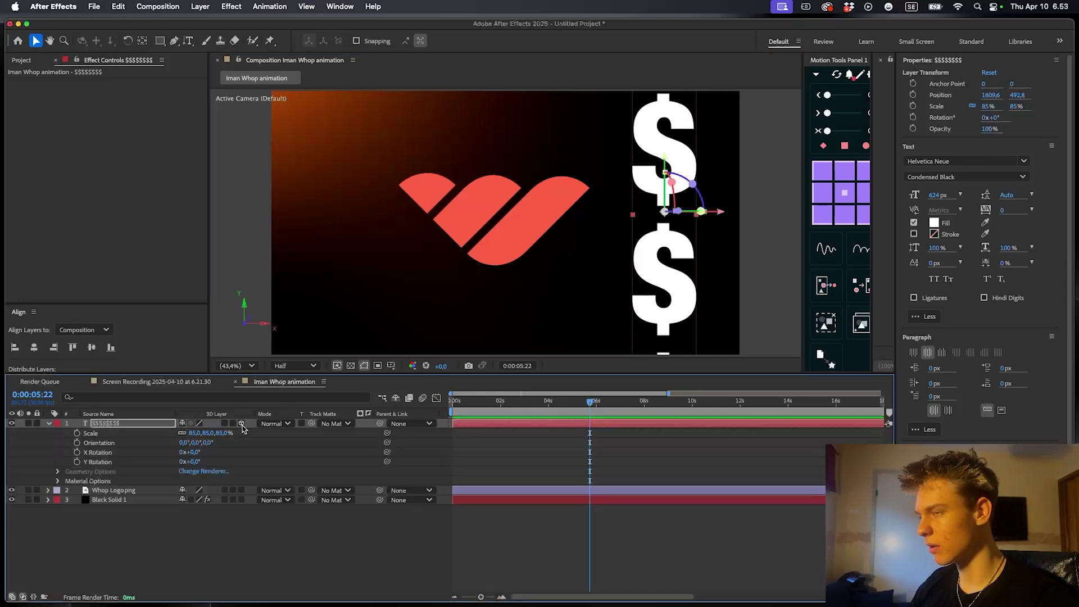
click(241, 490)
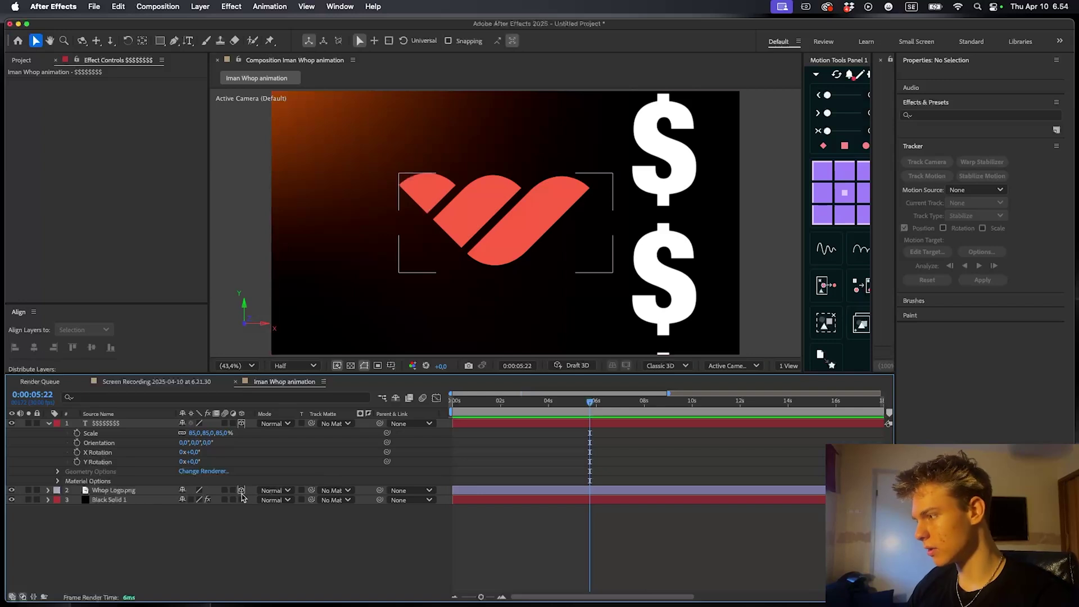
Enlarge the dollar-sign column to 141% scale and position it partly beyond the composition's right edge
click(708, 262)
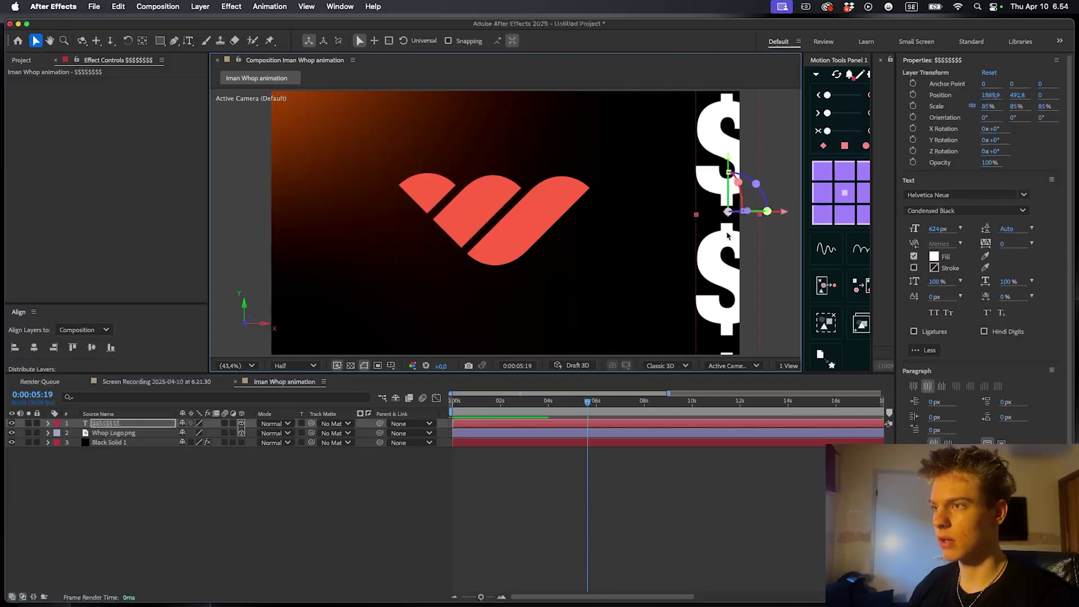
drag(730, 184, 730, 164)
key(s)
drag(194, 433, 225, 432)
mouse_move(738, 161)
mouse_down()
mouse_move(735, 188)
mouse_move(756, 167)
mouse_up()
click(684, 539)
Add a horizontal text layer reading "$$" near the composition's upper-left corner, with the playhead at 0:00:03:20
click(541, 401)
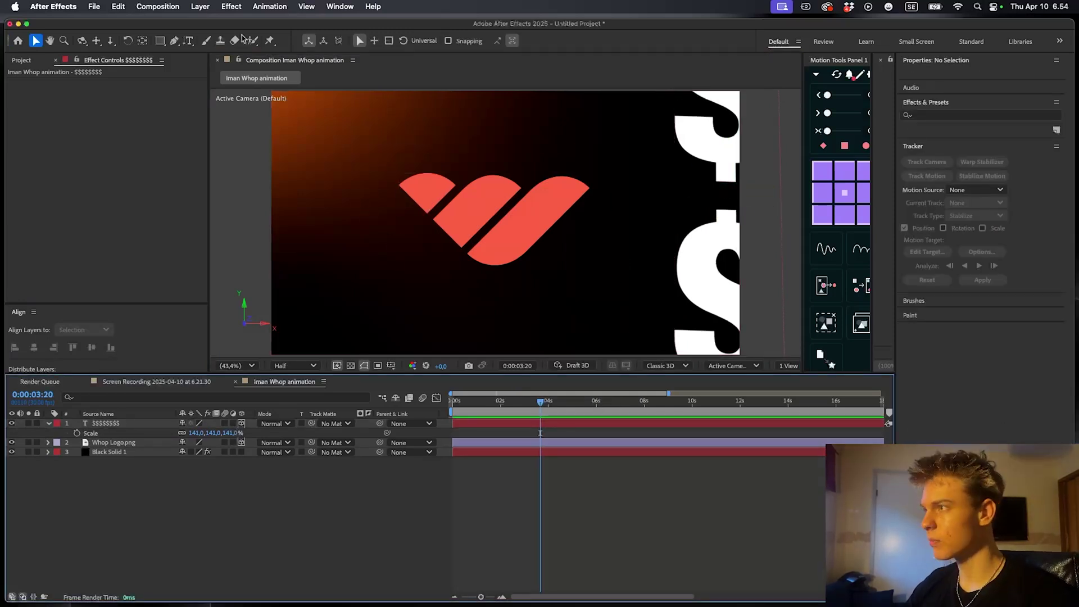
click(188, 41)
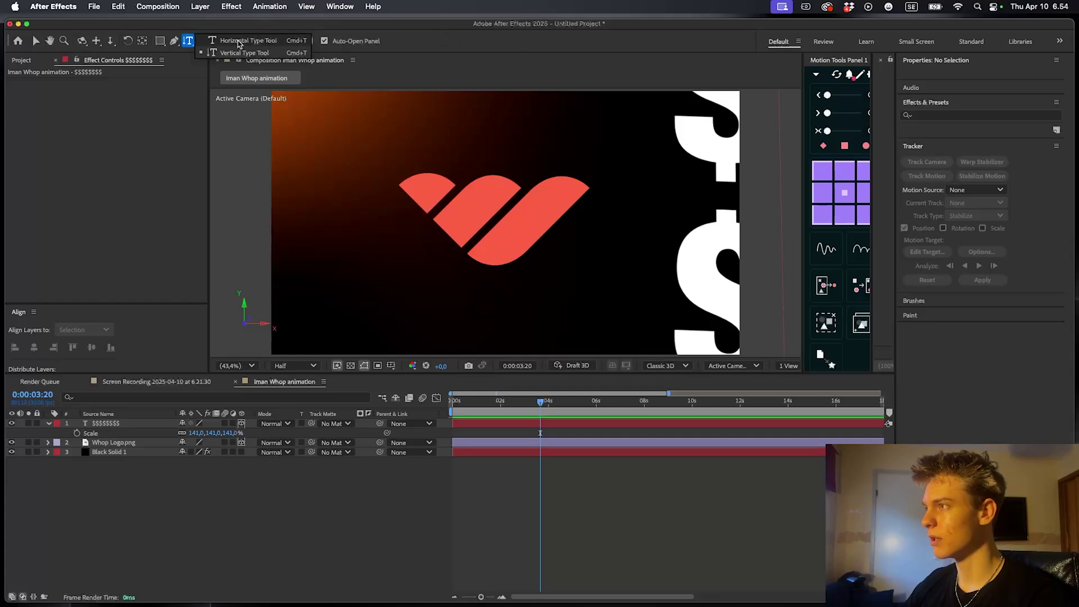
drag(240, 44, 240, 44)
click(286, 121)
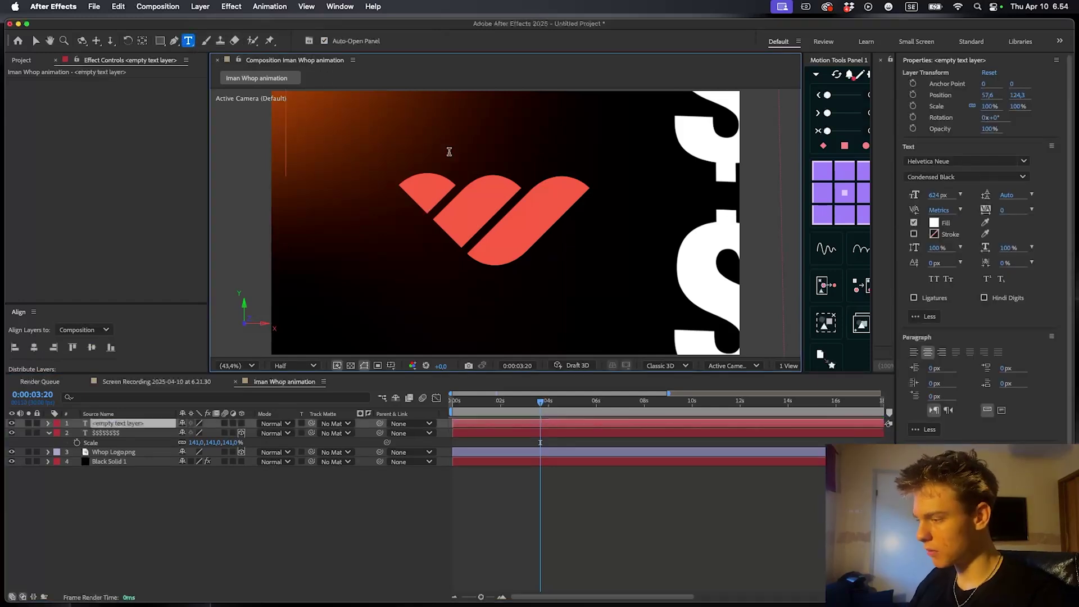
text($$)
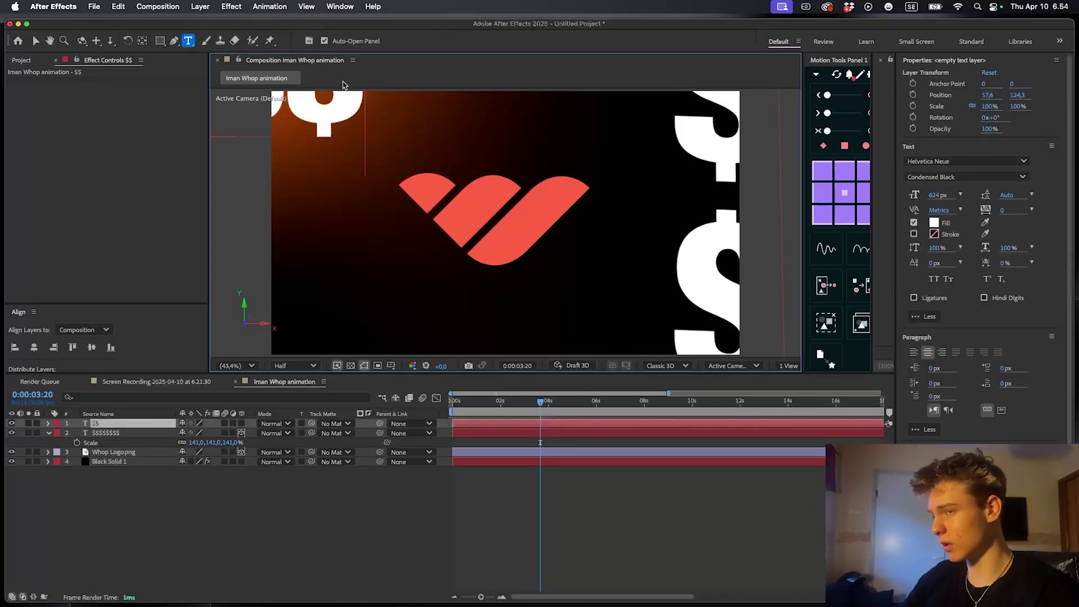
Reduce the horizontal "$$" text to a font size of 168 px and move the playhead to 0:00:03:05
drag(938, 195, 730, 220)
double_click(349, 119)
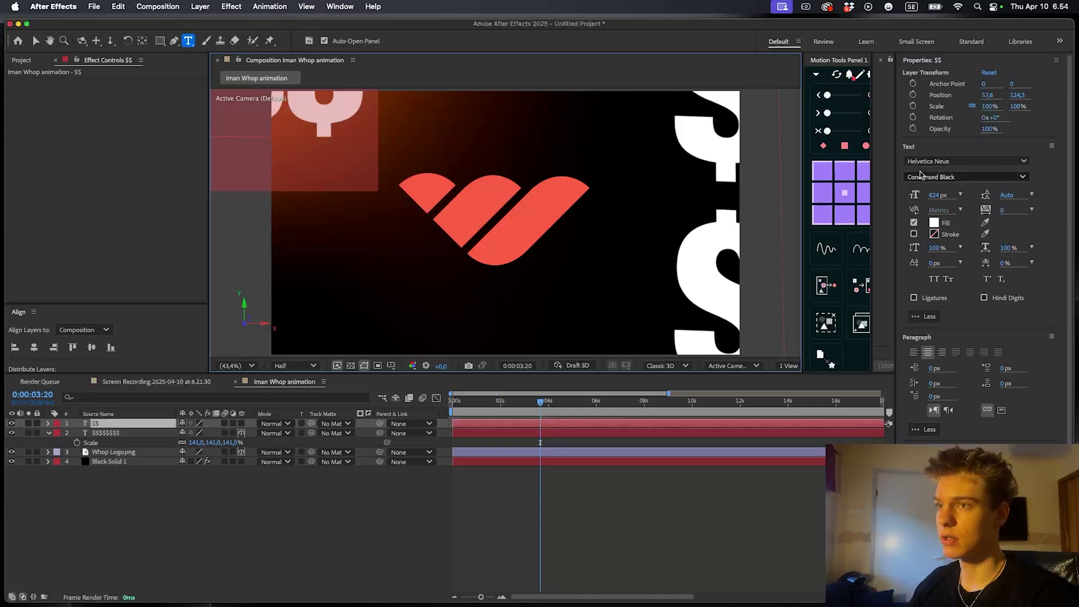
drag(936, 195, 669, 327)
click(530, 417)
click(528, 425)
Place the "$$" text at about 149.7, 239.5 and tighten its tracking to -166
key(v)
drag(293, 110, 312, 139)
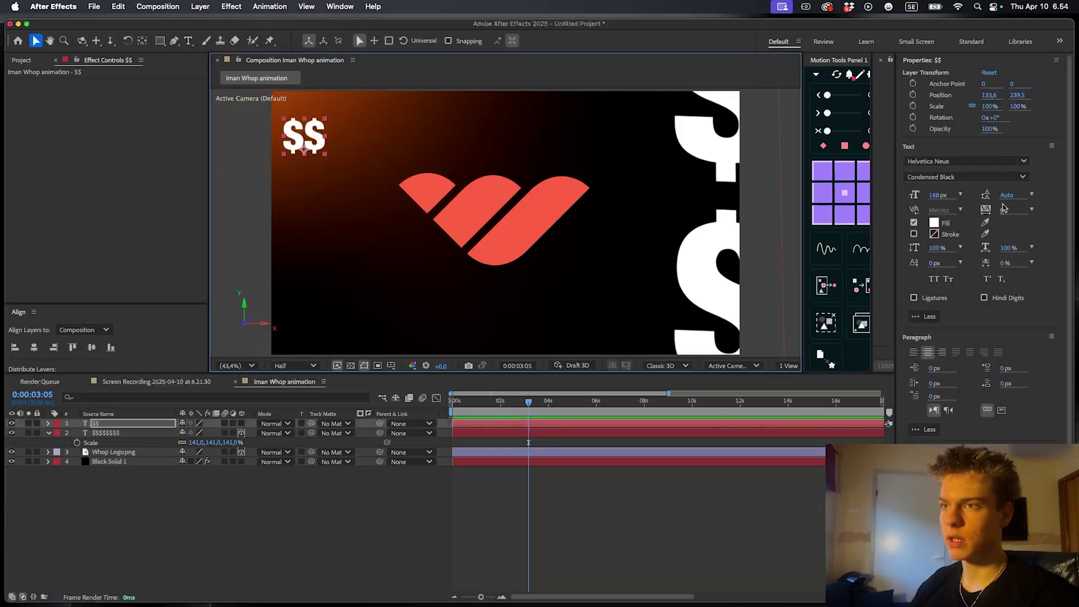
drag(1003, 210, 886, 206)
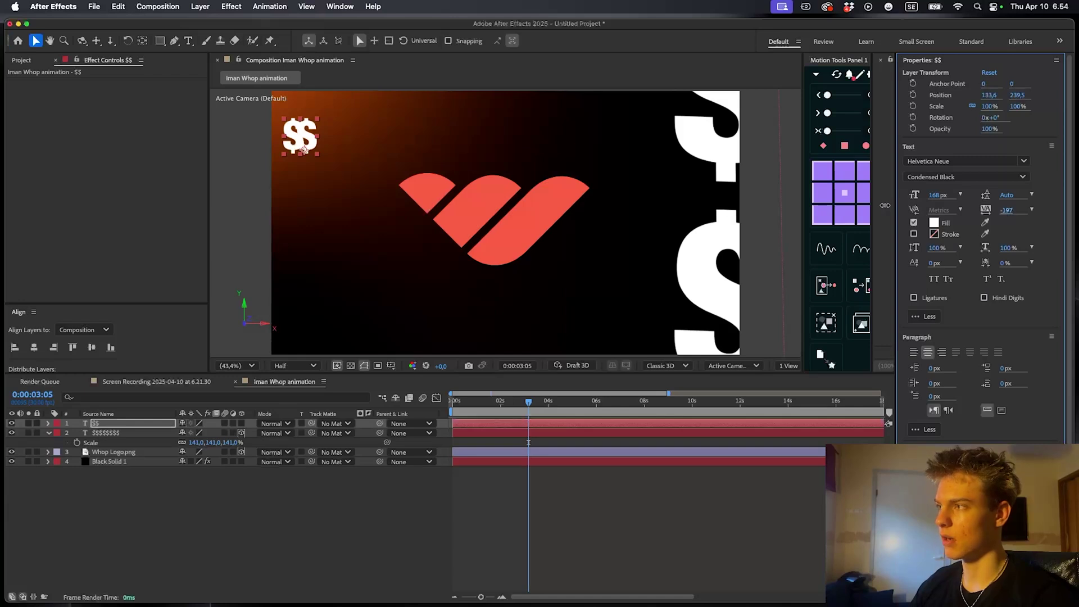
drag(303, 137, 308, 137)
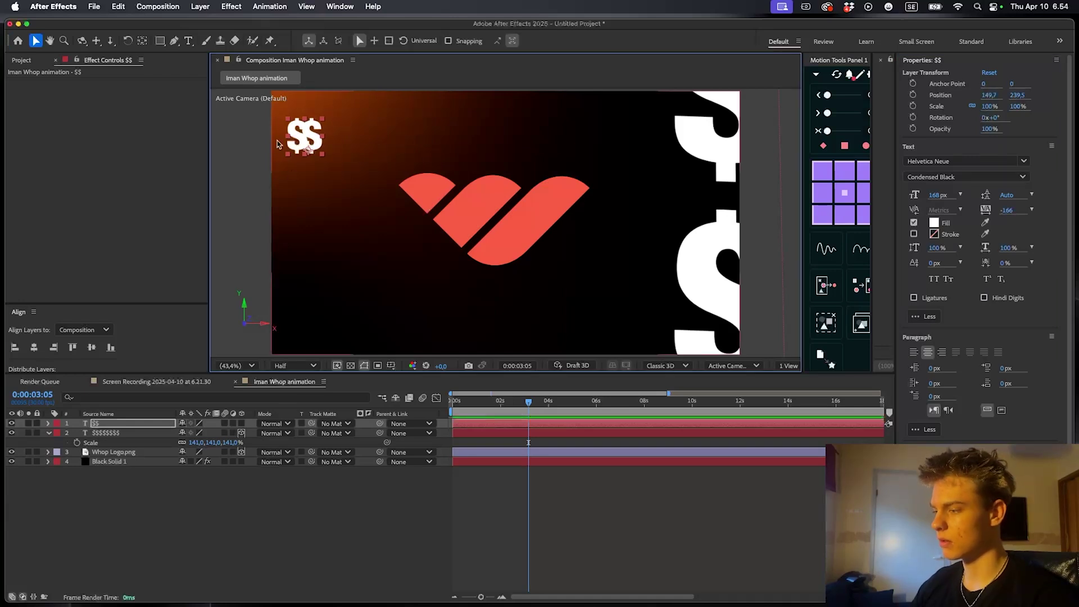
Duplicate the small "$$" text layer and place the copy beside the original at about 260.2, 239.5
key(super+d)
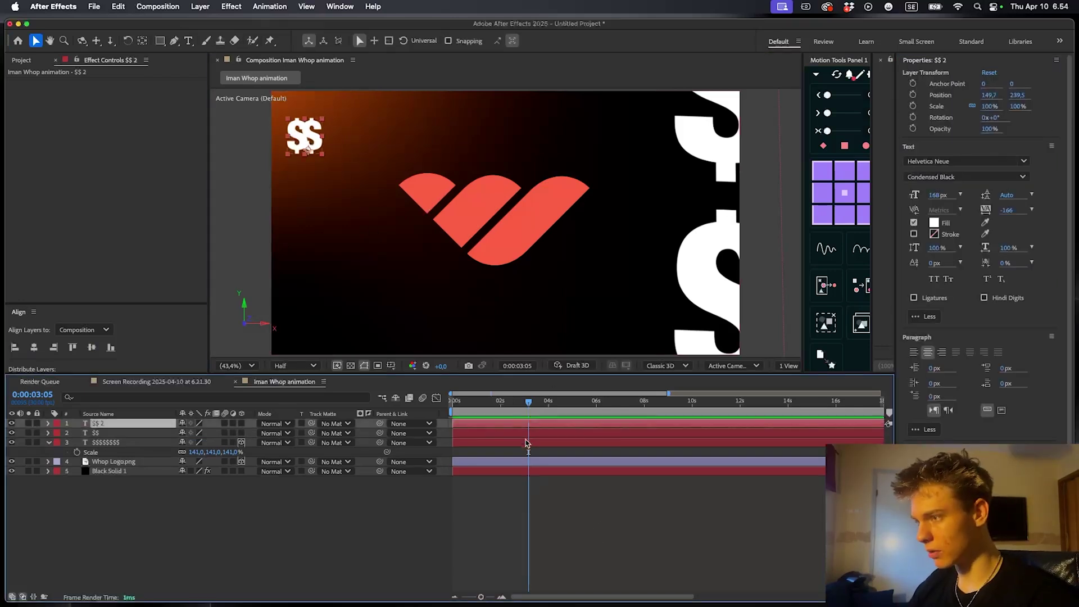
drag(298, 143, 325, 145)
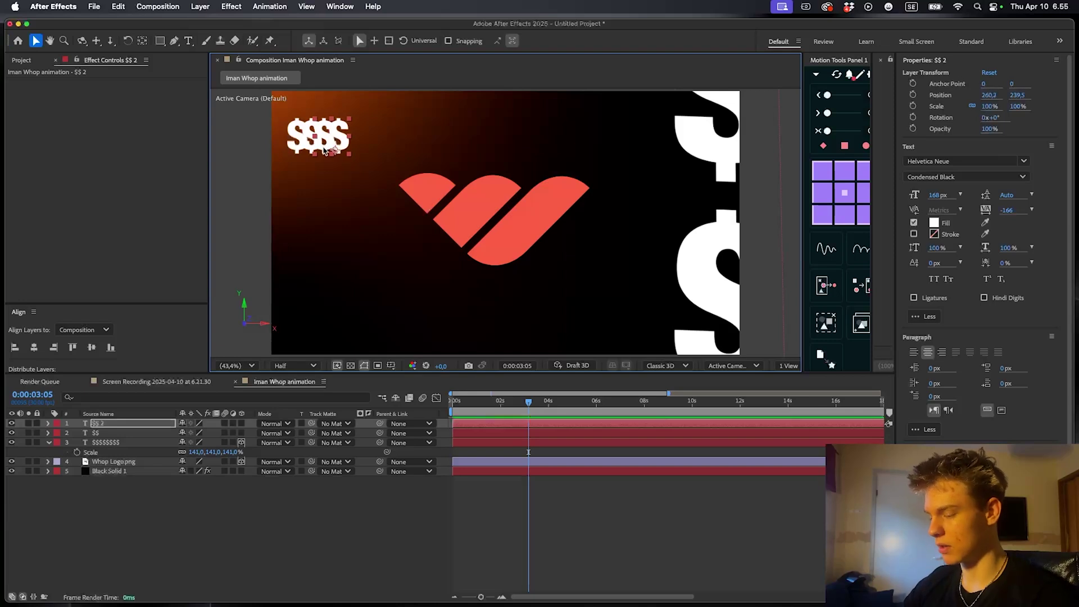
Replace the duplicated layer's text with "whop" and set its tracking to 0
double_click(329, 145)
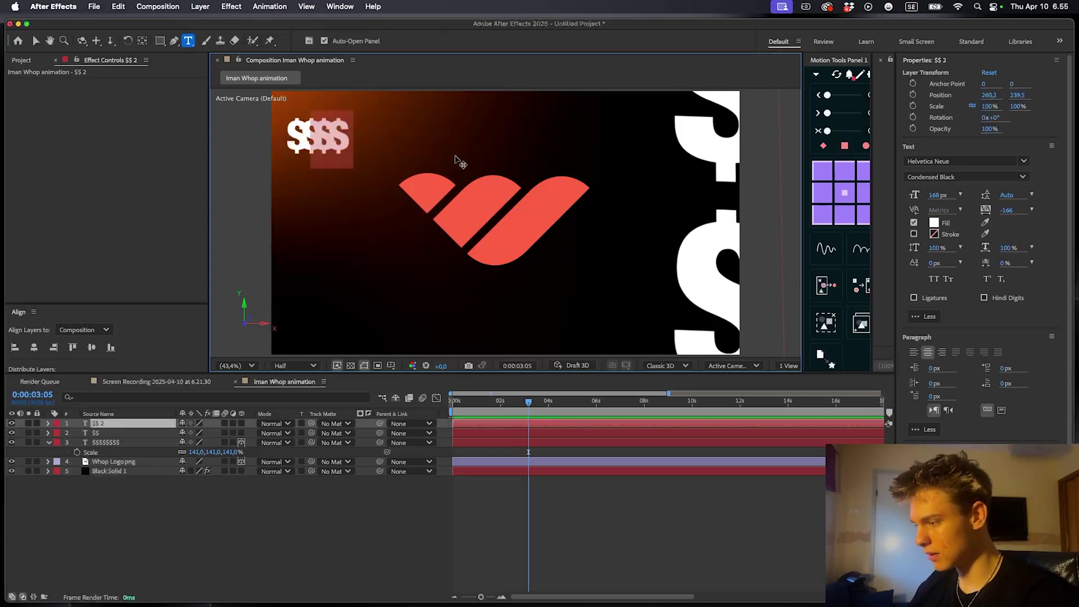
text(whop)
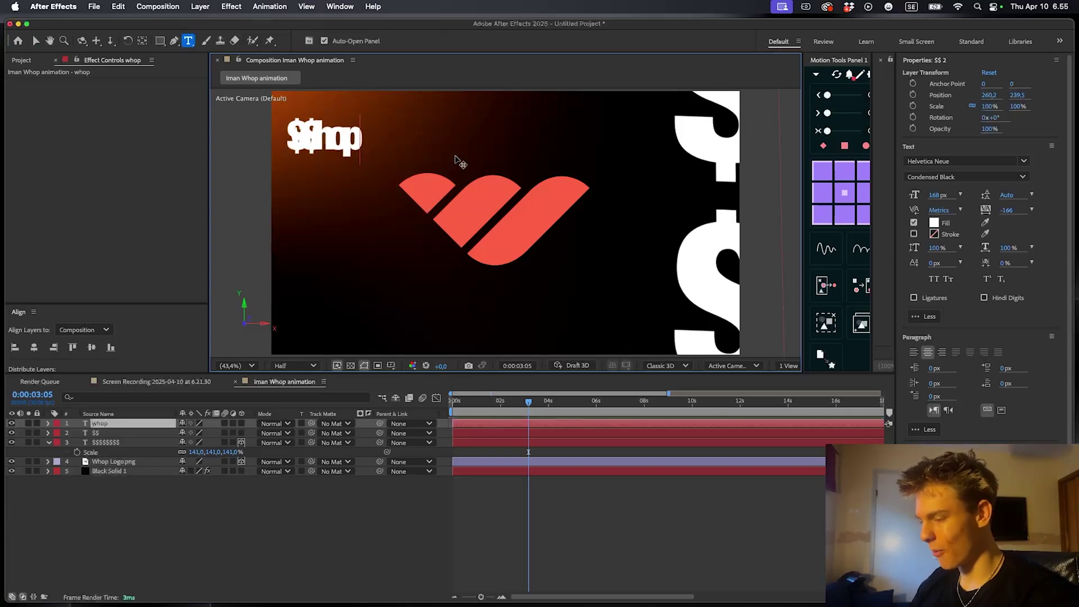
key(super+a)
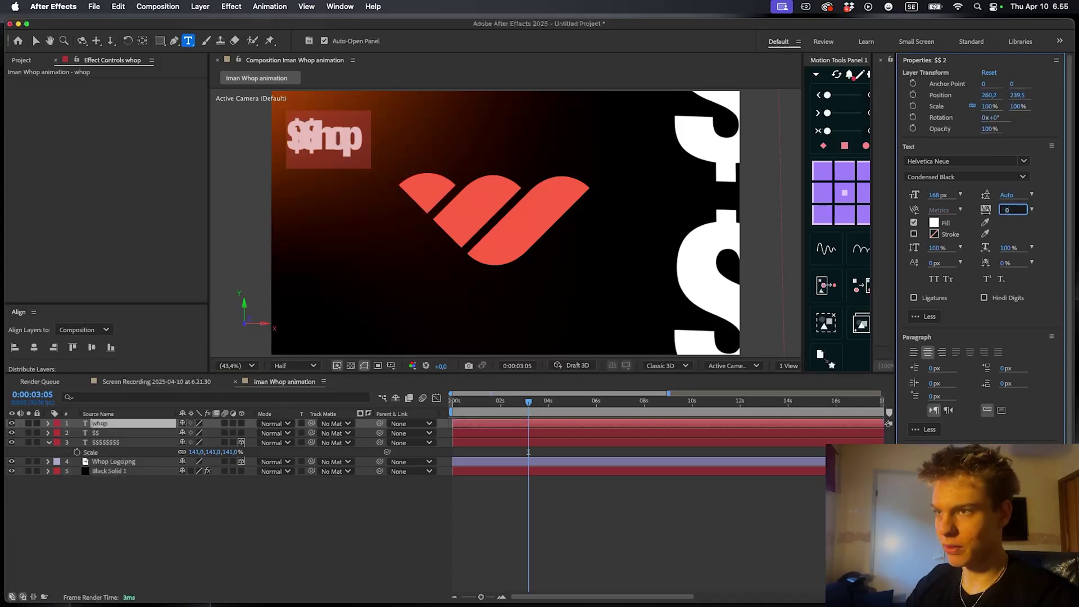
key(Return)
Extend the text to "whop is the fastest growing digital product platform in the world" over four lines and left-align it
click(365, 133)
text(is the fastest growing)
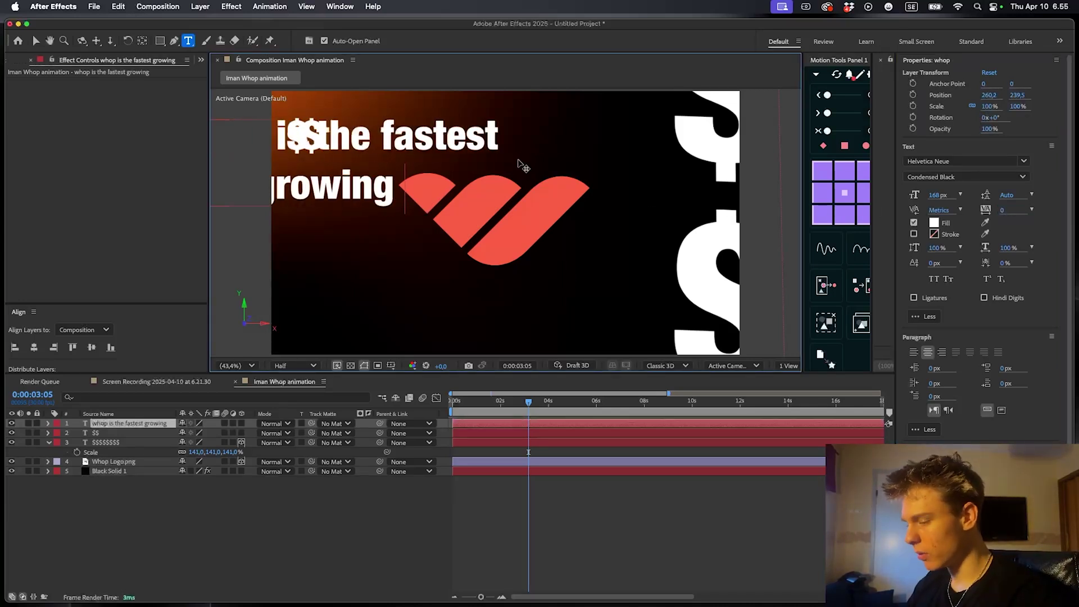
text( digital product platfrom)
key(BackSpace)
key(BackSpace)
key(BackSpace)
text(orm in the world)
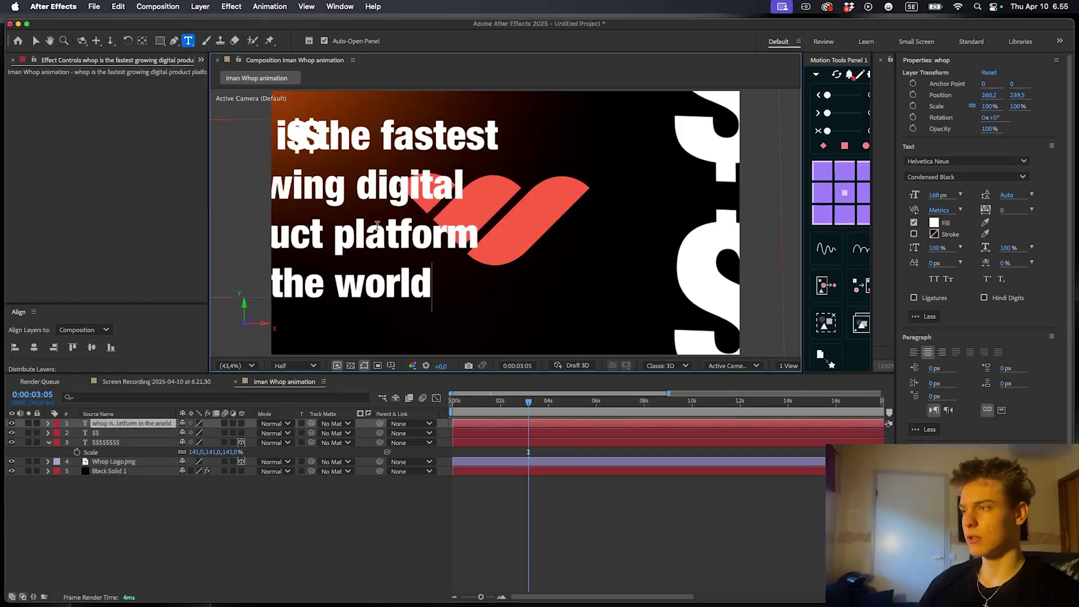
key(super+a)
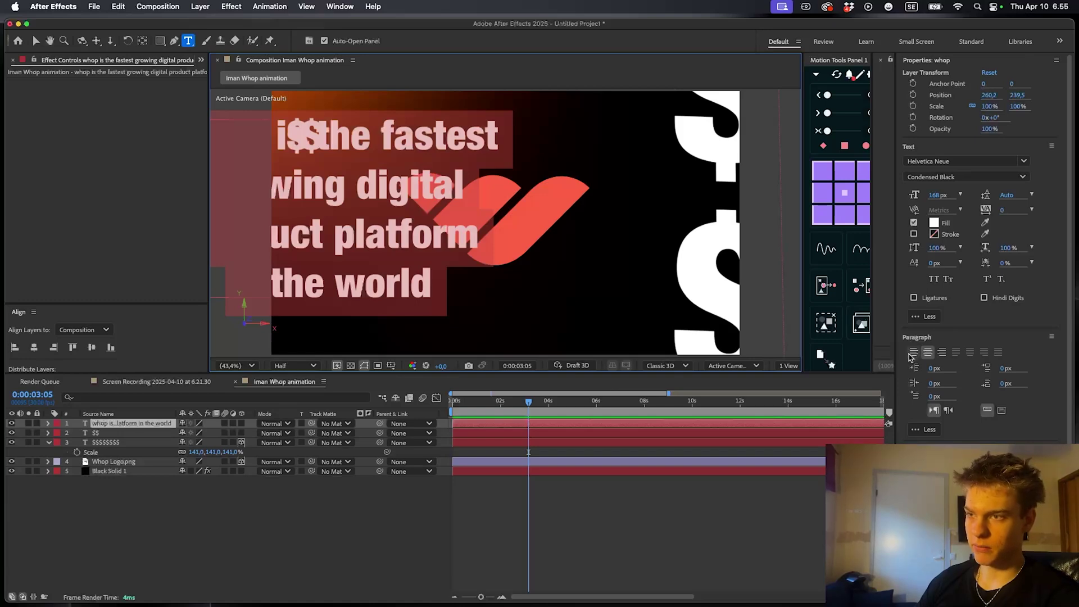
click(912, 353)
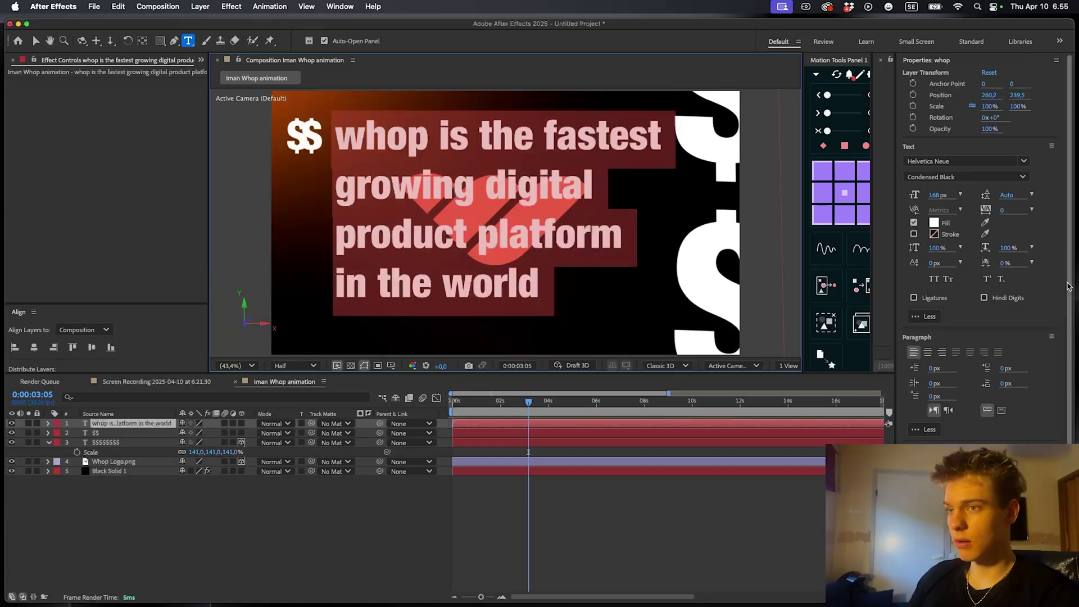
Convert the Whop tagline to all caps and tighten its tracking to -62
click(934, 279)
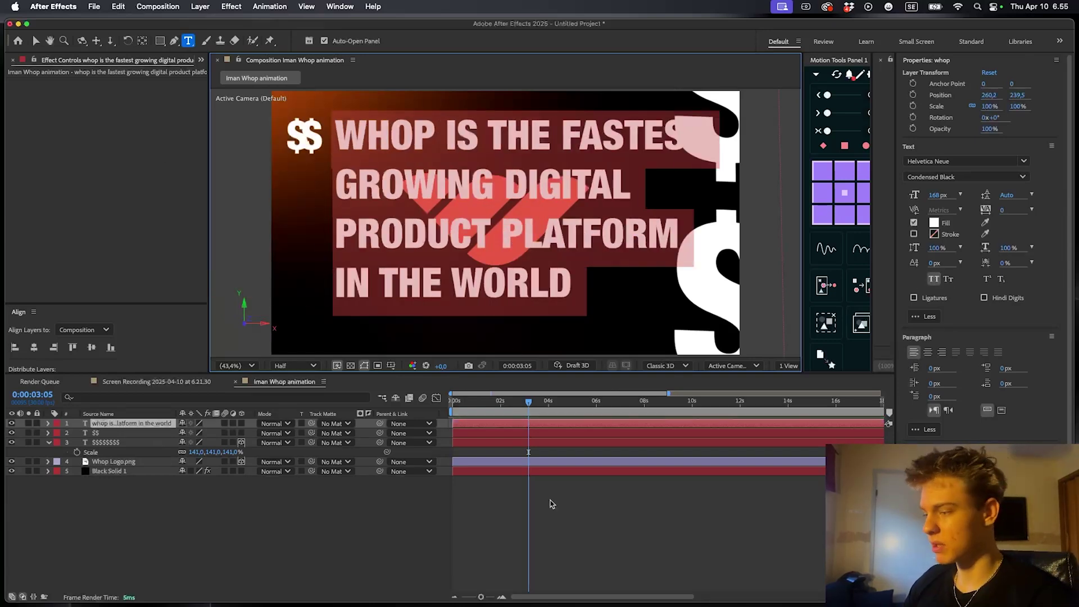
drag(1004, 214, 971, 216)
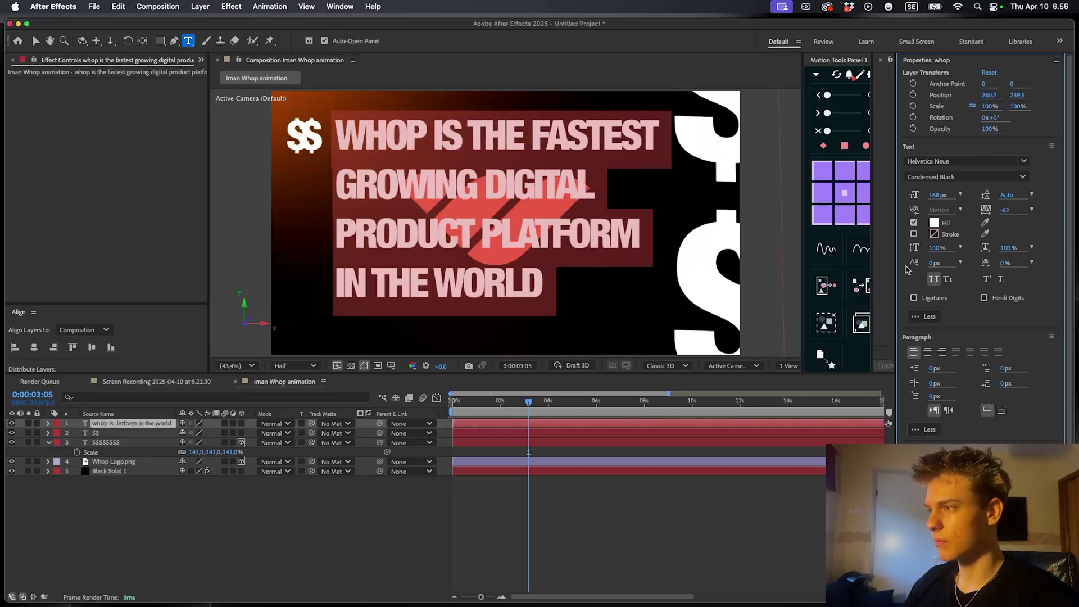
key(Escape)
key(v)
Centre the tagline's anchor point on its text and reduce the font size to 58 px, keeping it near the small "$$"
drag(377, 145, 333, 145)
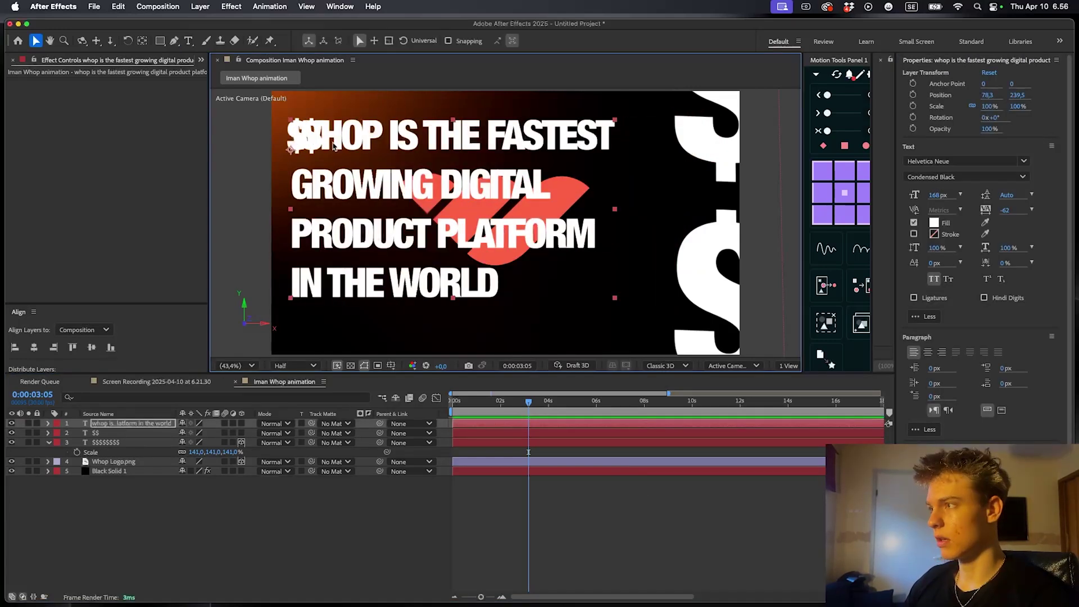
click(845, 192)
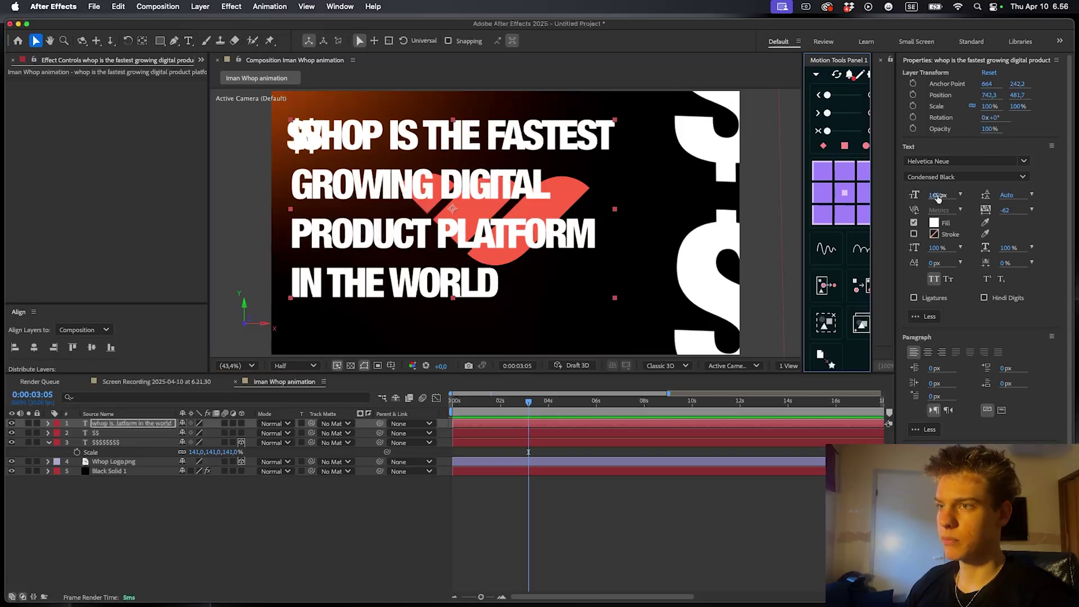
drag(938, 195, 896, 194)
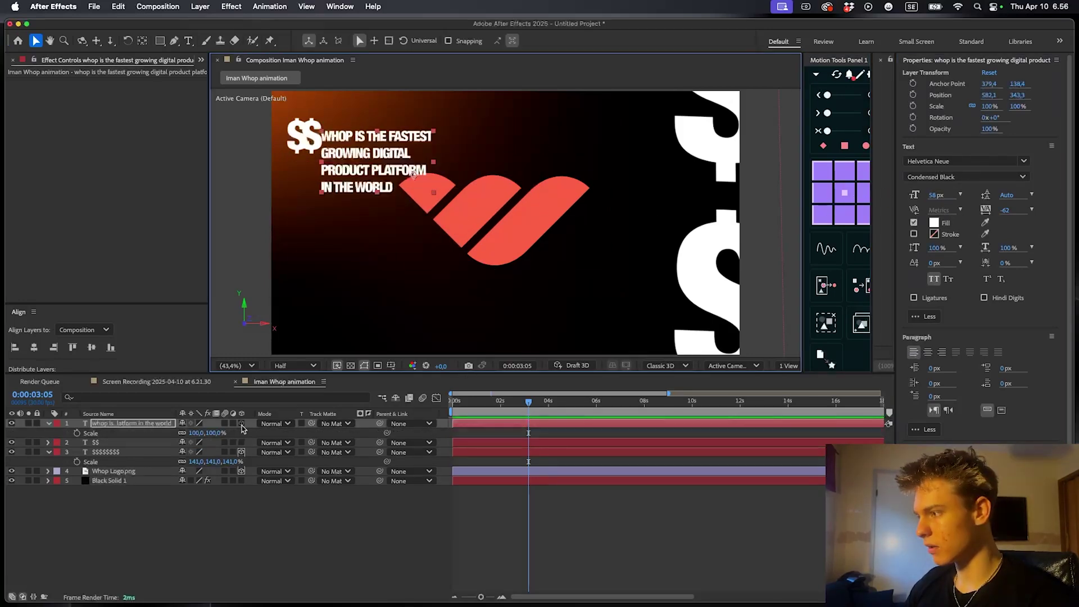
Make the tagline a 3D layer and place it at about 549.8, 371 with a 62 px font size
click(241, 425)
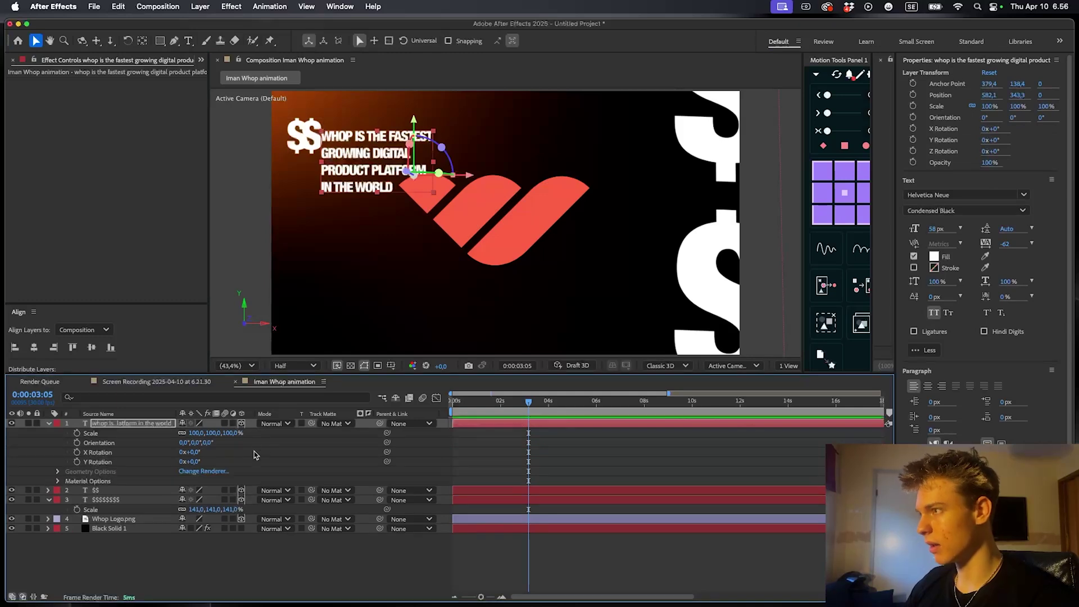
drag(366, 162, 357, 177)
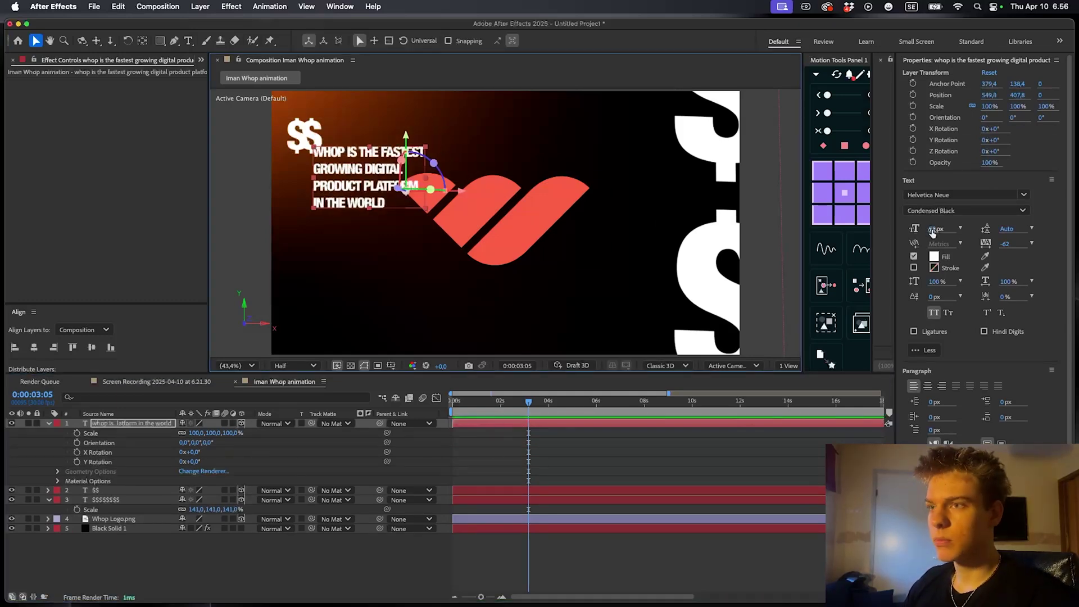
drag(932, 231, 935, 231)
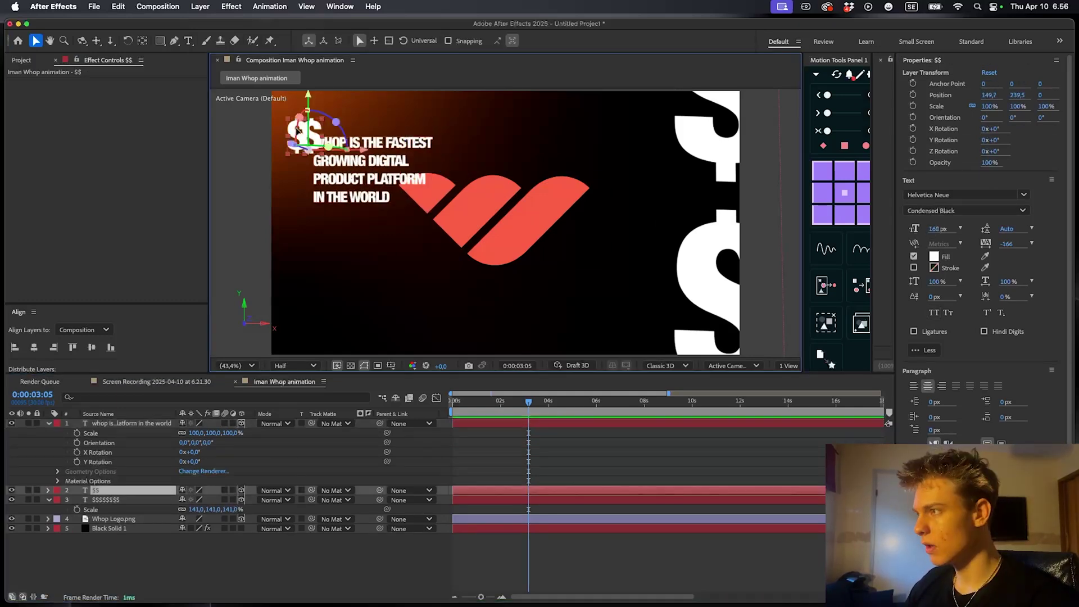
Move the small "$$" text up above the tagline and nudge the tagline slightly up and outward beneath it
mouse_move(293, 129)
mouse_down()
mouse_move(283, 133)
mouse_move(292, 119)
mouse_up()
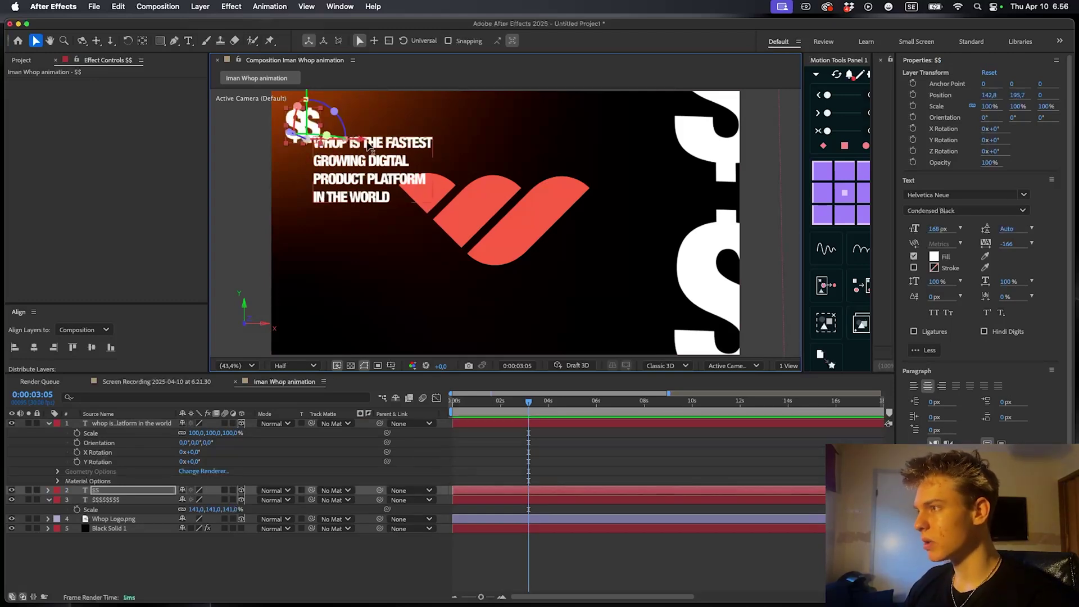
drag(366, 140, 338, 113)
click(553, 424)
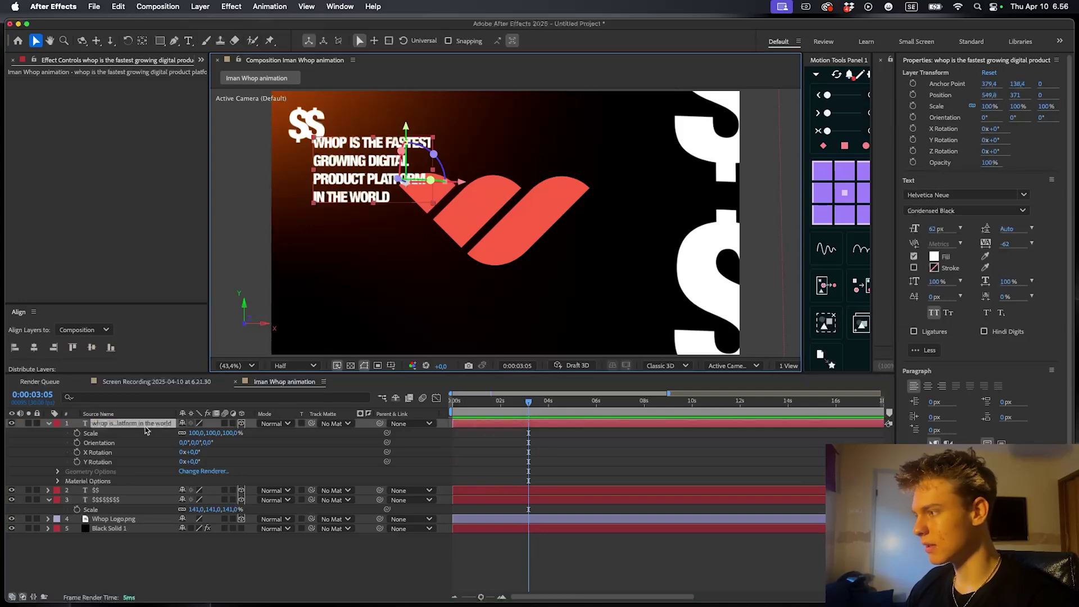
drag(388, 181, 384, 179)
drag(405, 125, 406, 120)
click(601, 460)
Add a one-node camera with the 50mm preset to the composition
drag(528, 462, 523, 463)
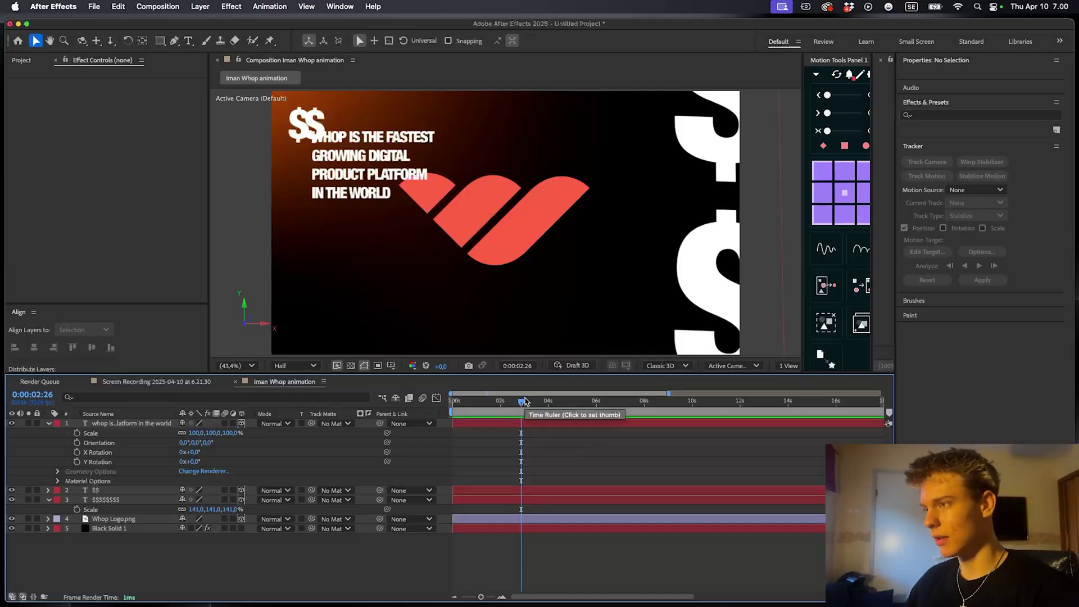
right_click(524, 461)
mouse_move(524, 457)
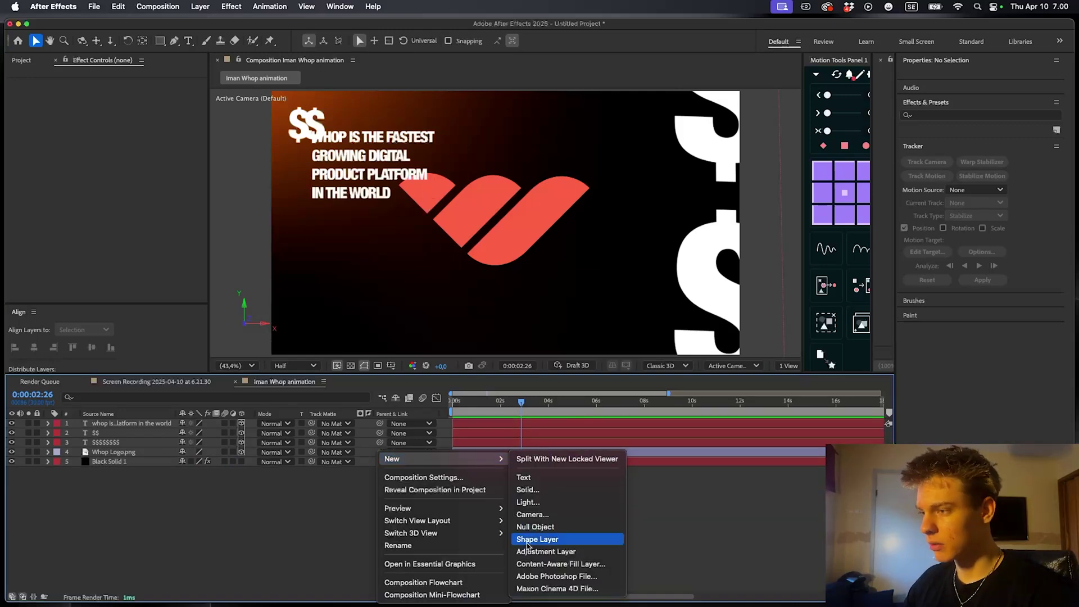
click(528, 513)
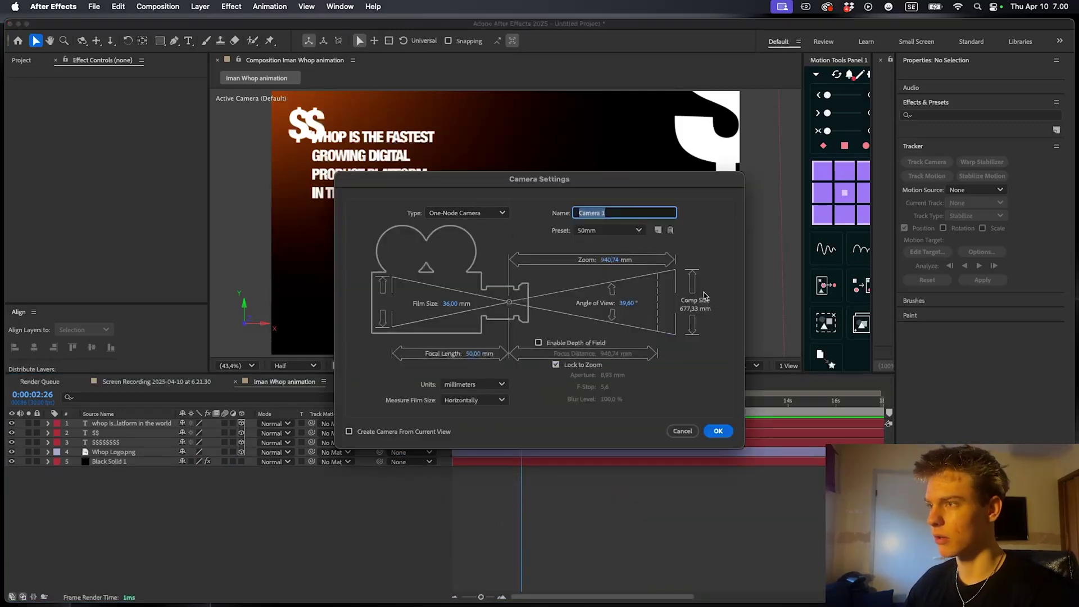
click(718, 430)
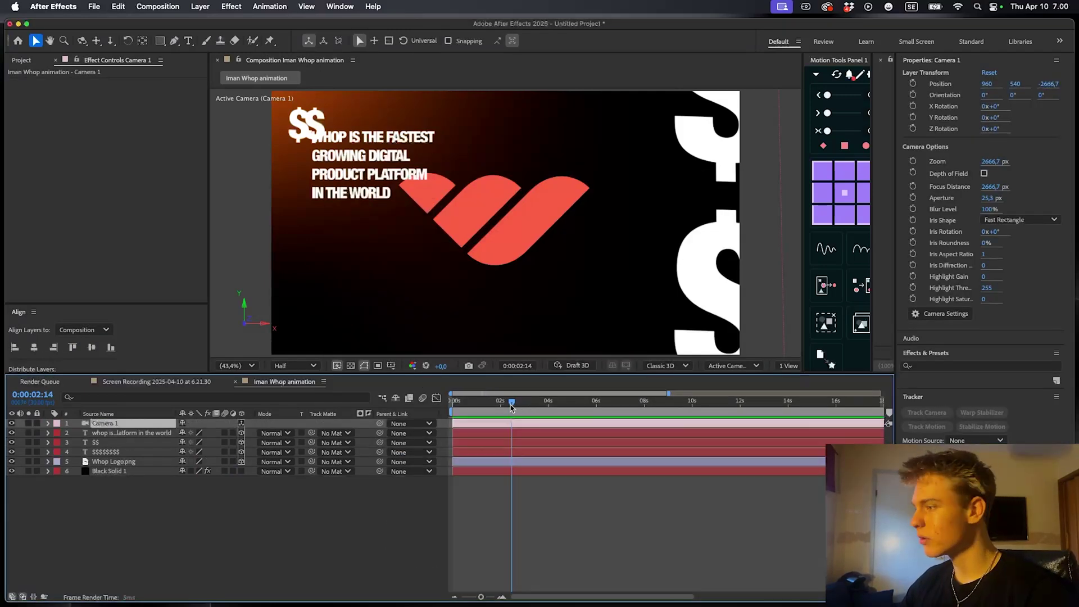
Scale the large dollar-sign column up to 178%
key(Home)
click(484, 425)
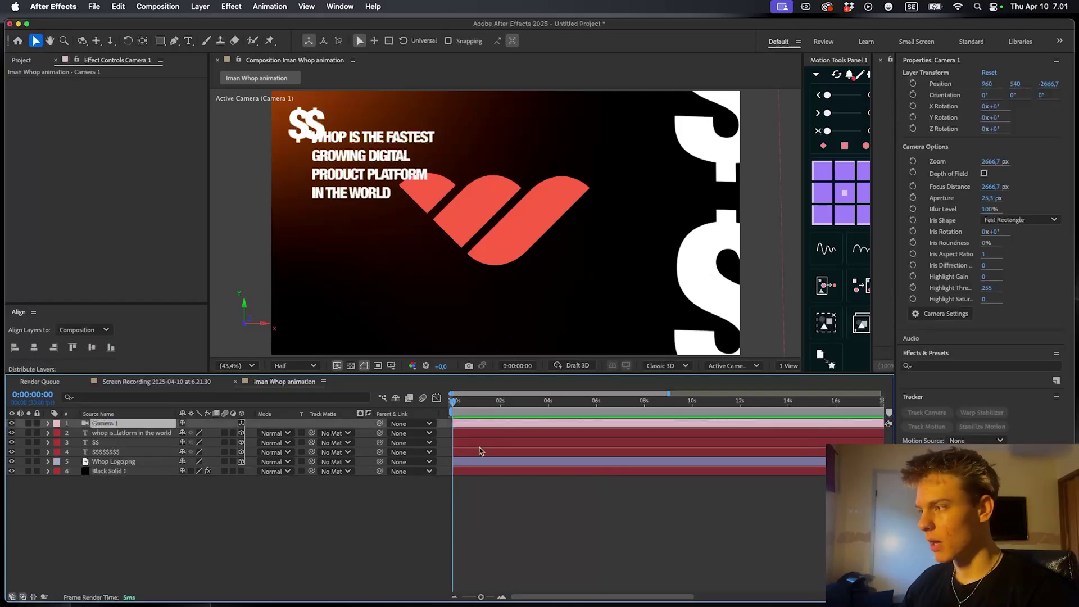
click(481, 443)
click(530, 452)
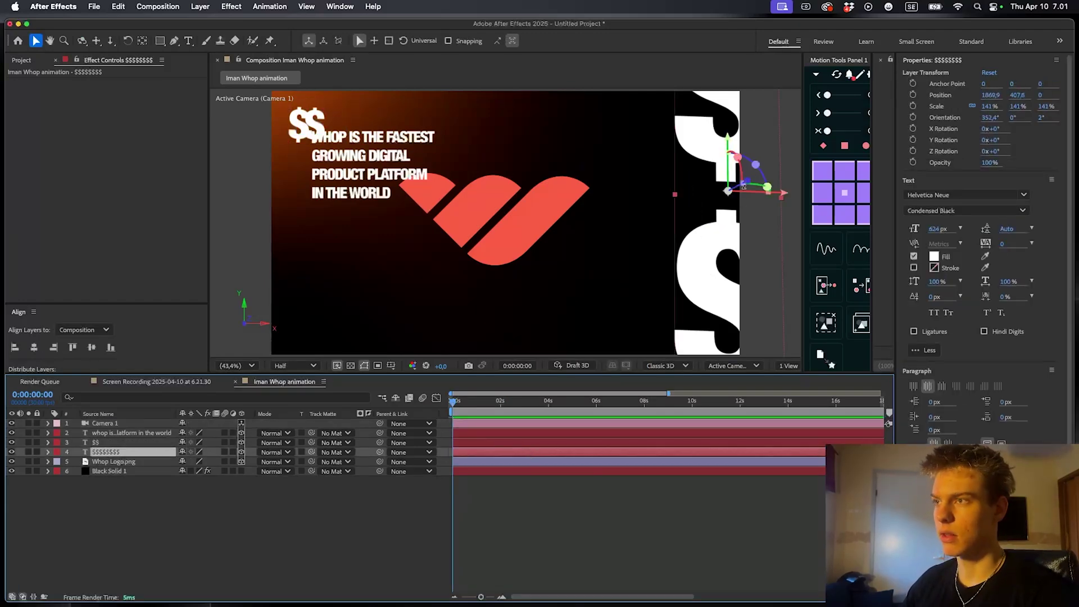
key(s)
drag(200, 461, 219, 462)
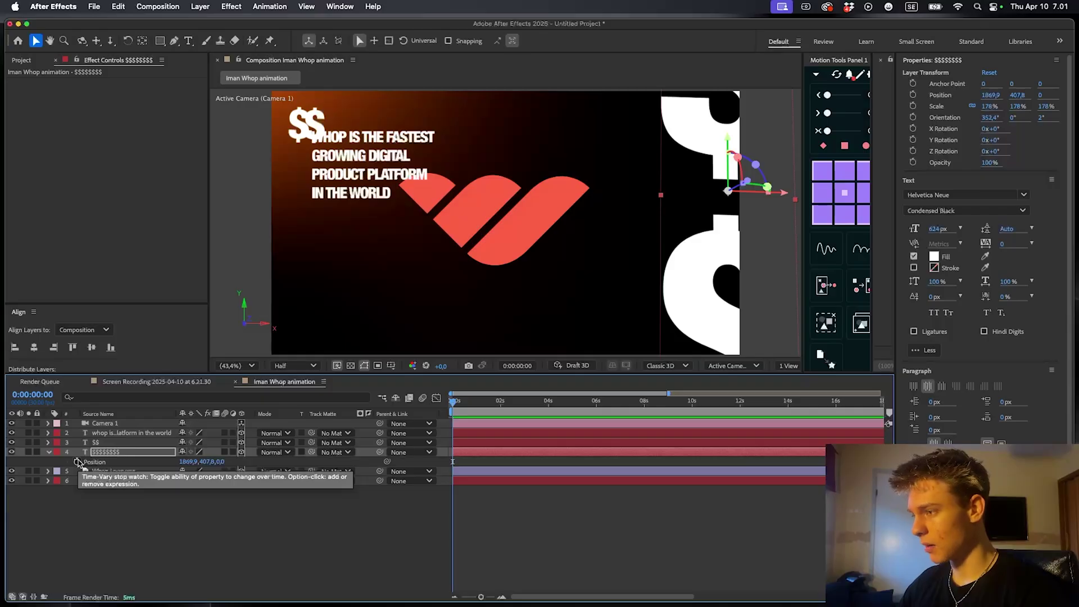
Keyframe the dollar-sign column's position at 0:00:00:00, raised to about 1872.7, -3639.6, 10.5
click(77, 462)
drag(623, 336, 703, 232)
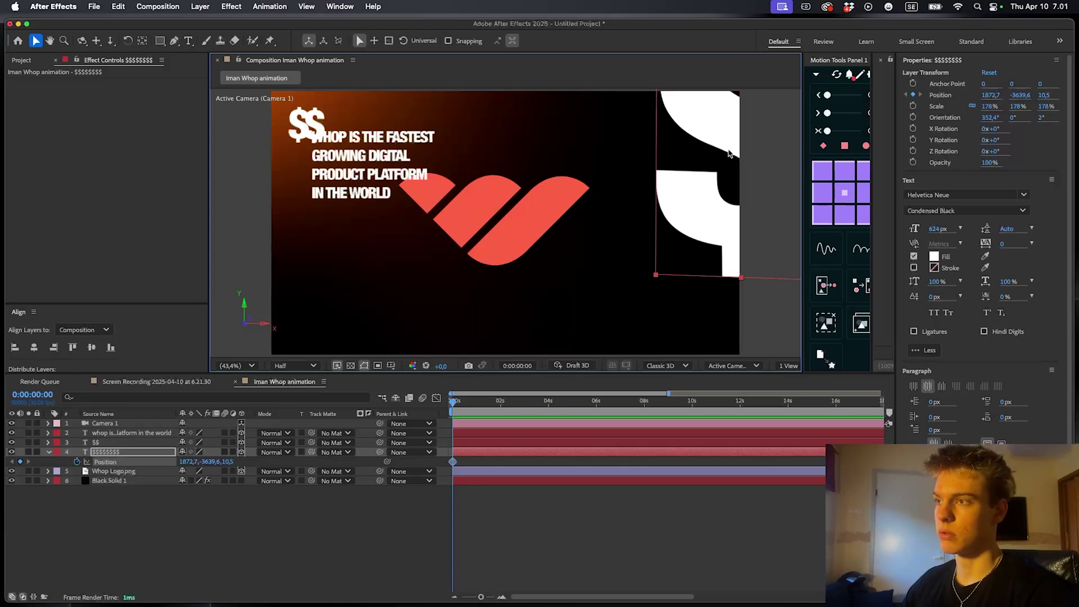
drag(729, 153, 697, 186)
At 0:00:02:09, move the dollar-sign column far down to keyframe its end position, and preview the scroll
click(508, 402)
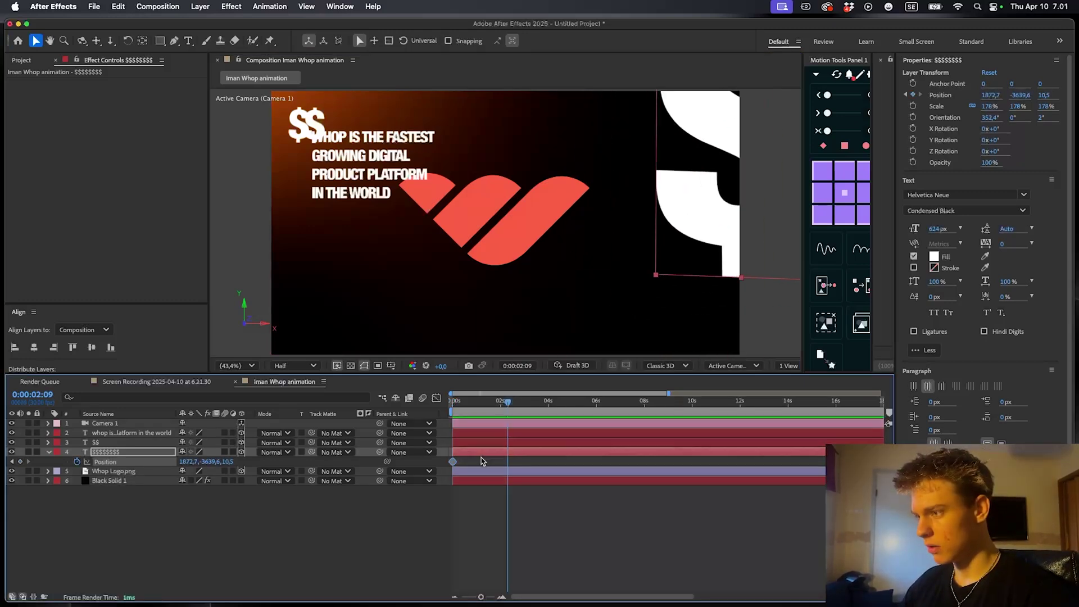
drag(724, 148, 726, 606)
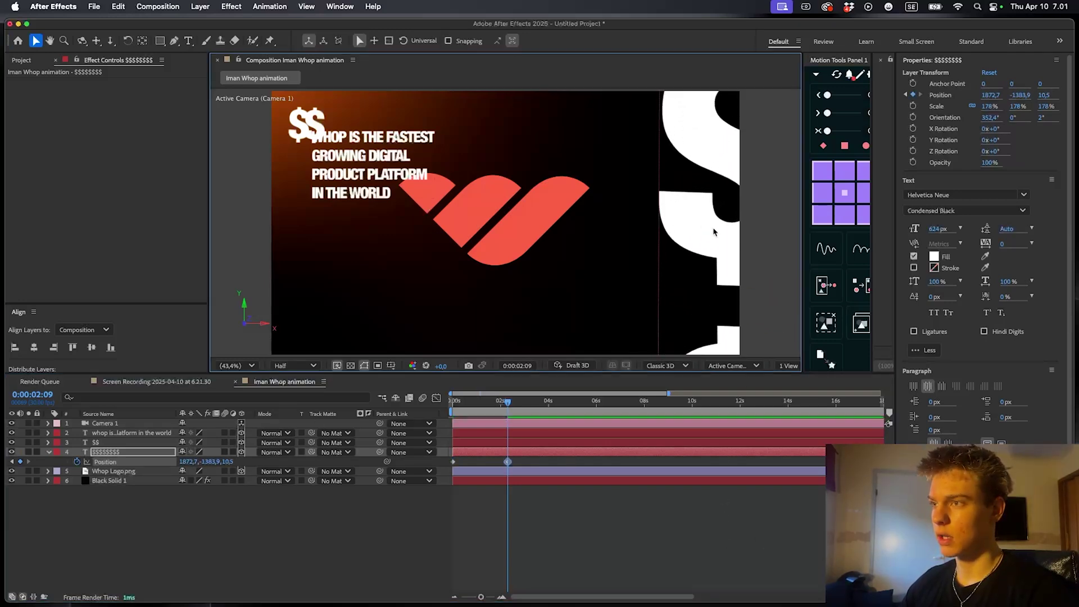
drag(712, 230, 720, 395)
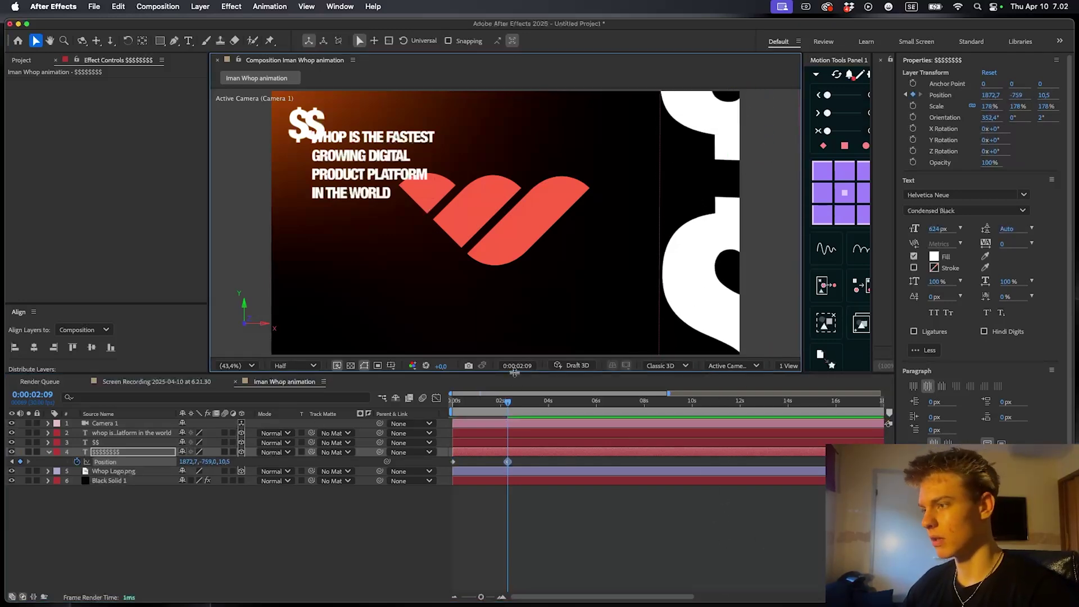
key(space)
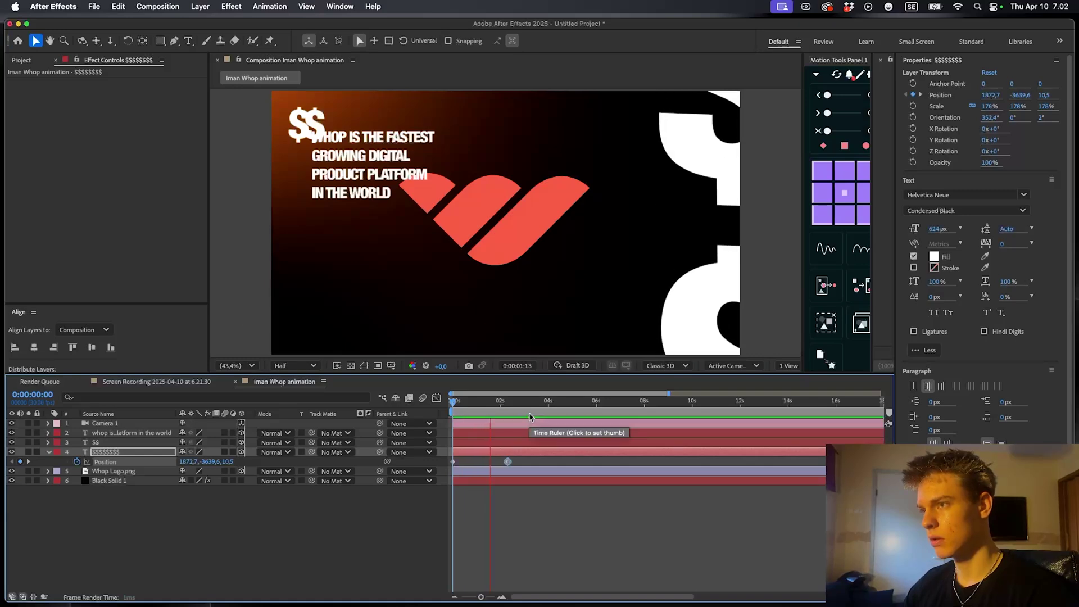
key(space)
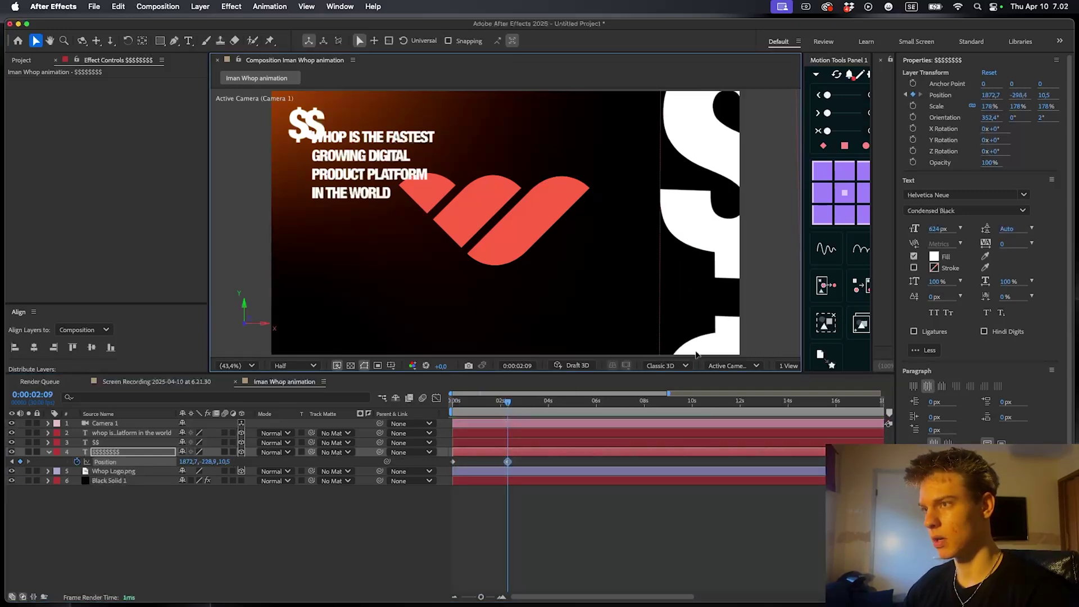
key(space)
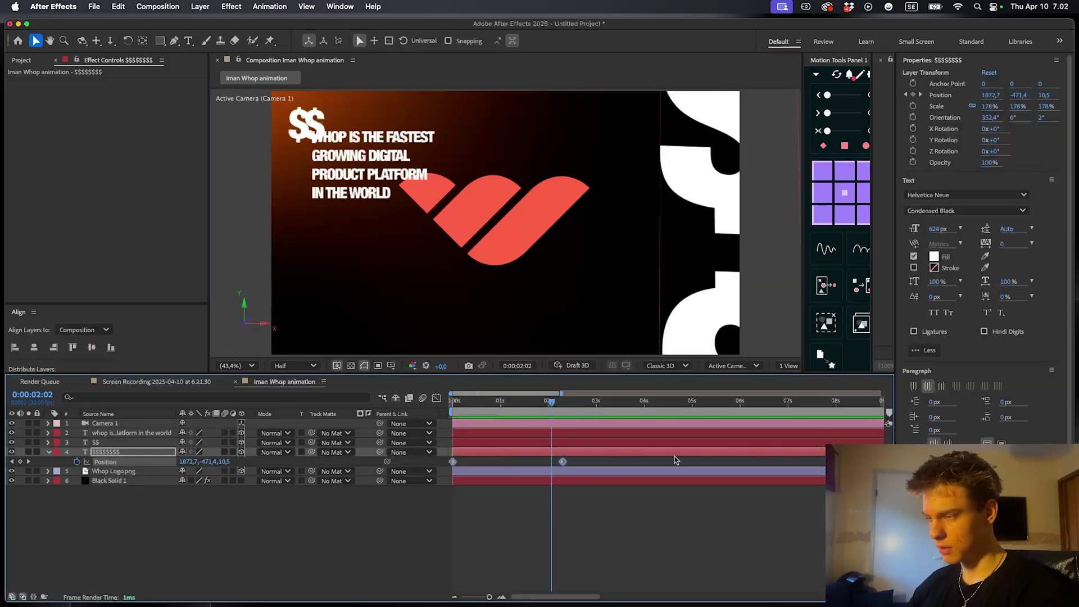
Apply Easy Ease to the column's position keyframes and pull the speed graph into a sharp peak mid-move, then preview it
key(F9)
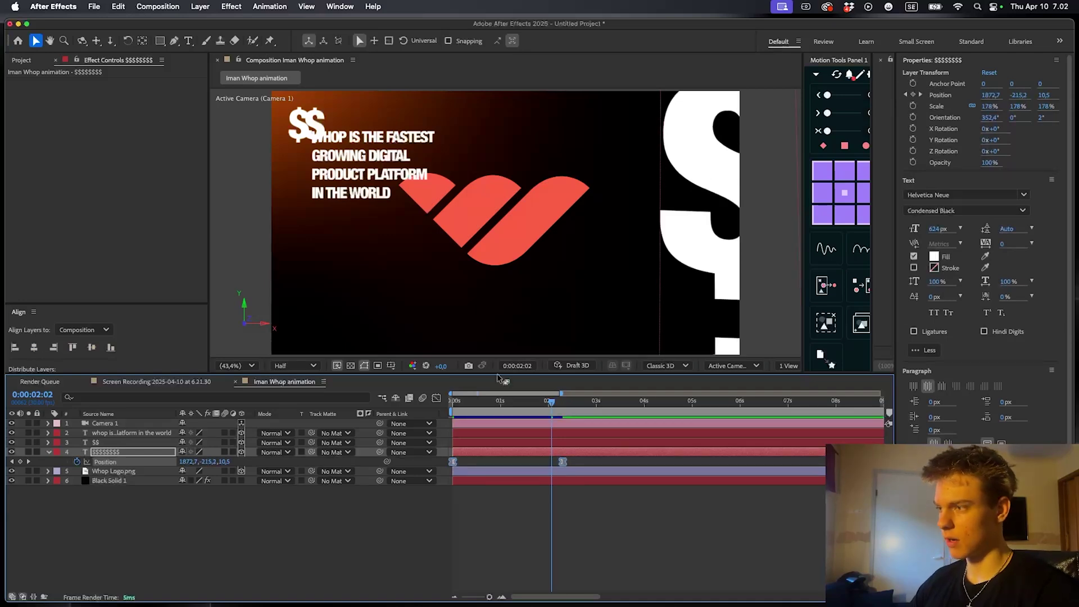
click(437, 398)
drag(601, 466, 468, 574)
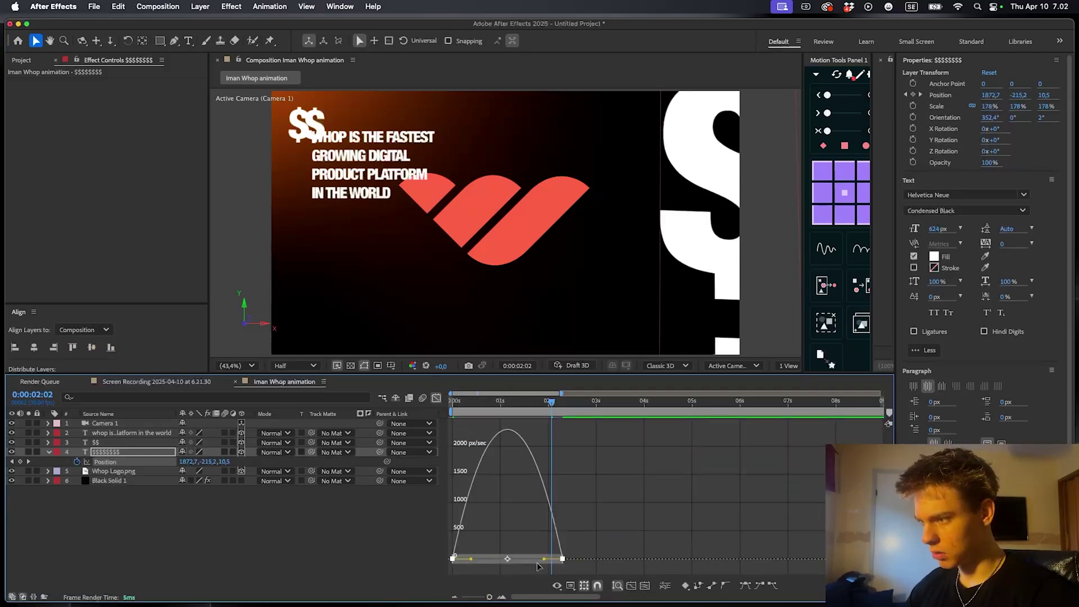
drag(545, 561, 499, 565)
click(436, 398)
key(Home)
key(space)
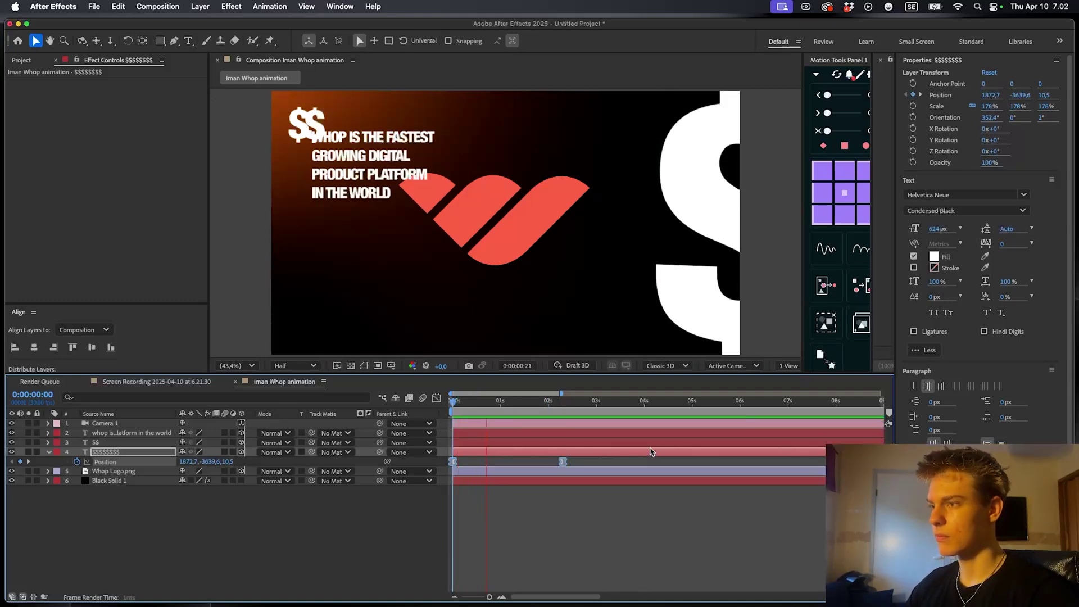
Slightly shorten the end keyframe's easing handle in the column's speed graph and play back the animation
click(436, 398)
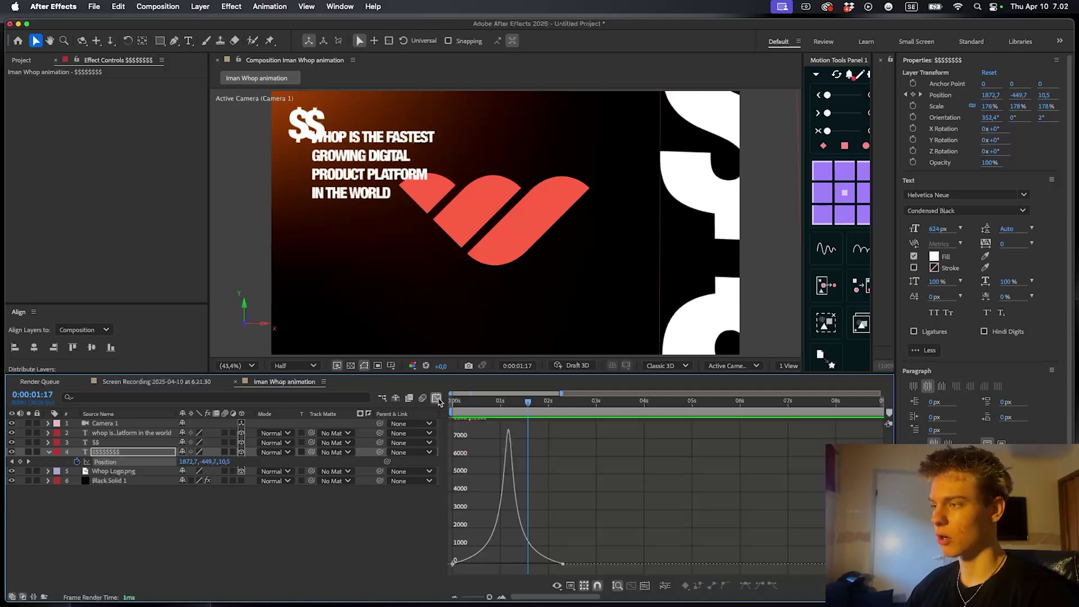
click(536, 554)
drag(519, 561, 525, 558)
click(436, 398)
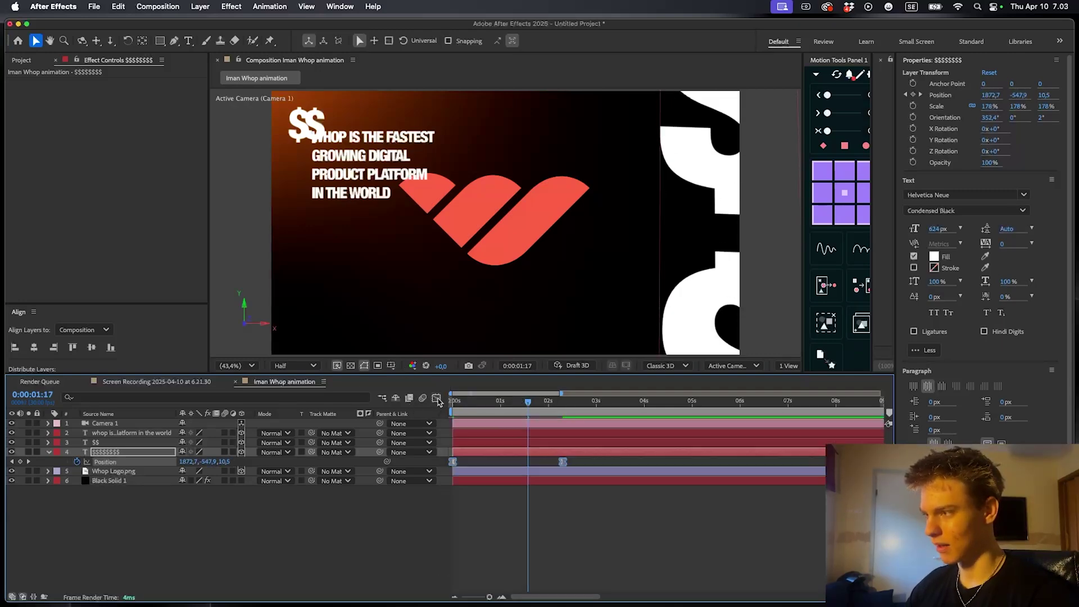
key(space)
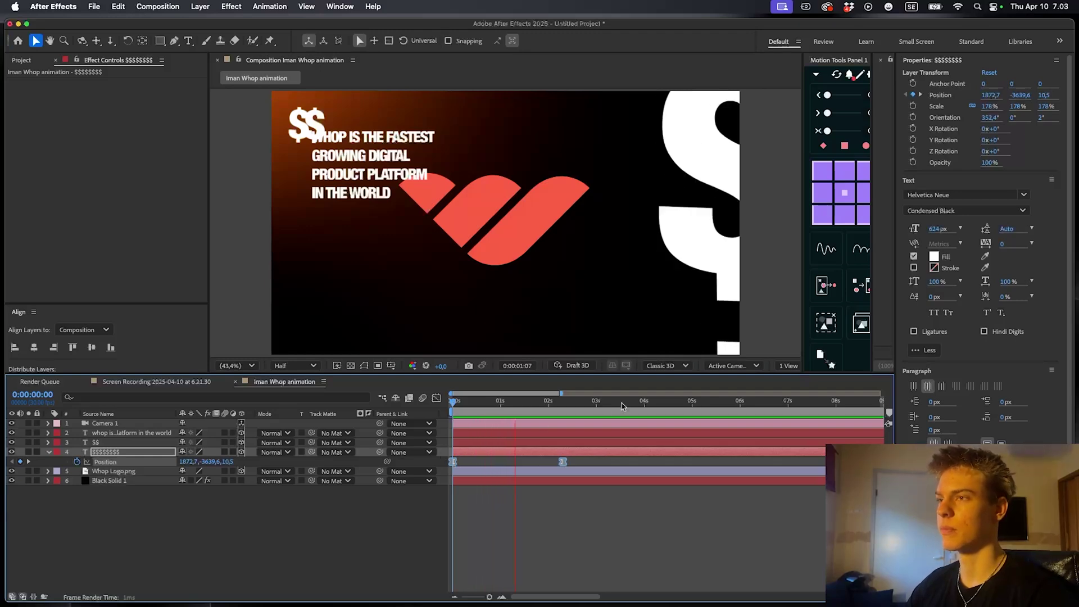
click(513, 400)
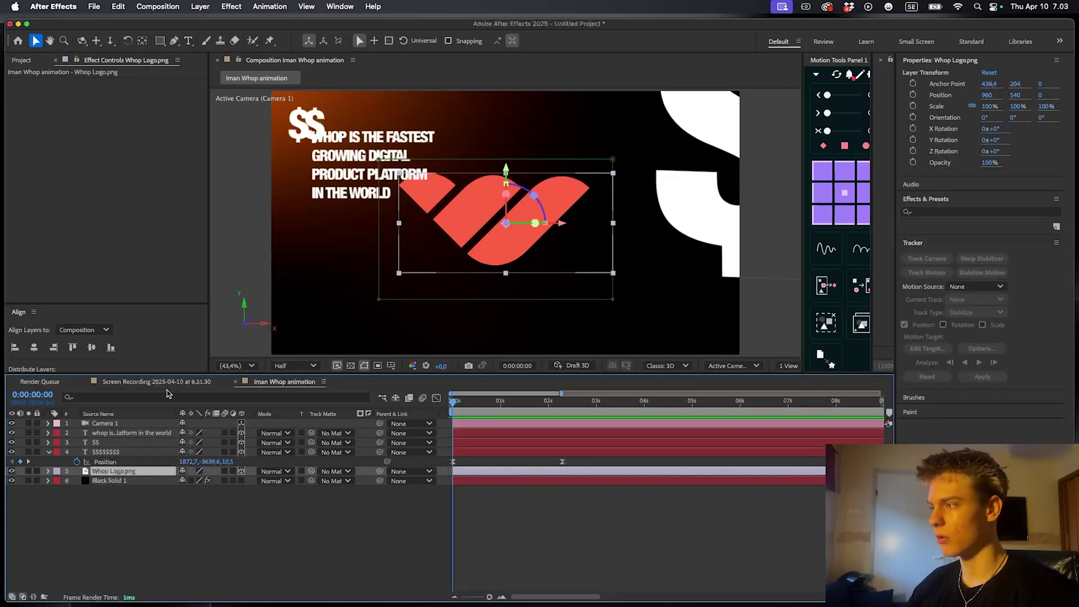
Add scale and opacity keyframes at 100% to the Whop logo layer at 0:00:00:00
key(s)
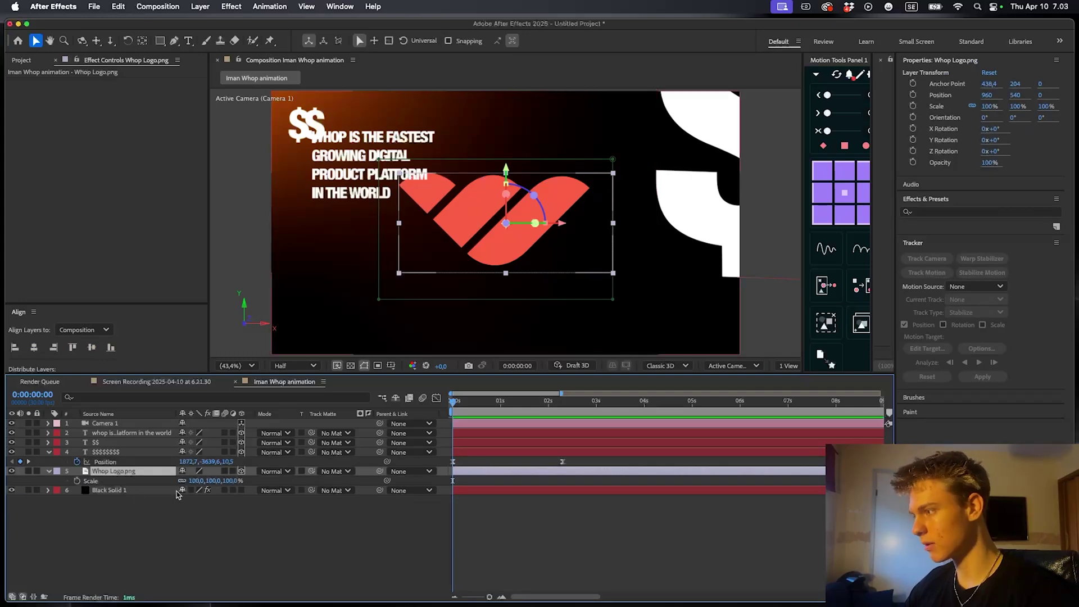
click(77, 482)
key(t)
click(77, 482)
key(shift+s)
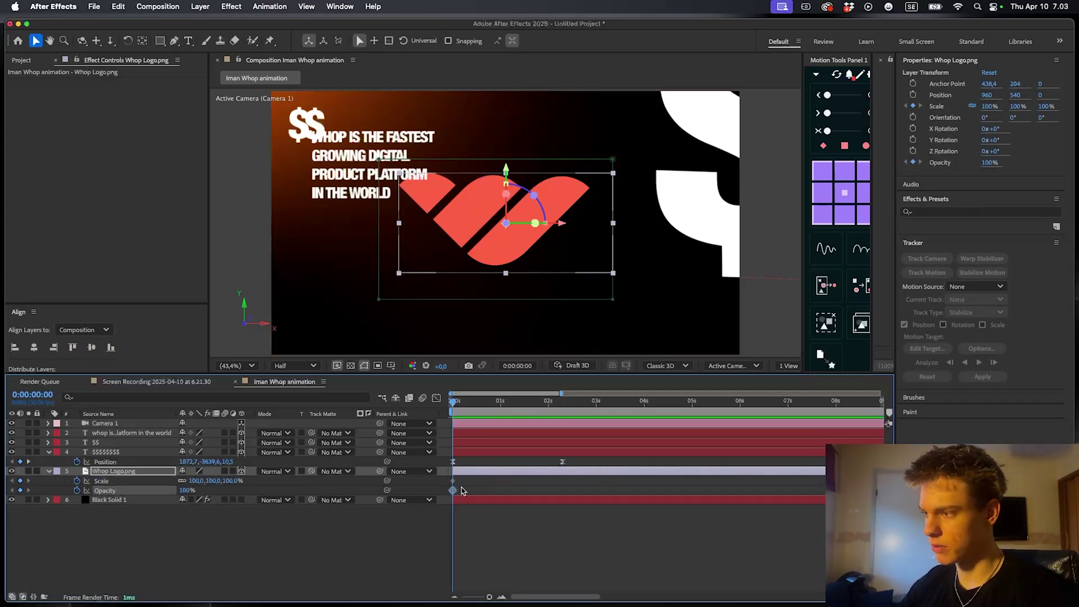
Shift the logo's scale and opacity keyframes to just before 2 seconds and set its scale at 0:00:00:00 to 180%
click(464, 498)
drag(464, 494, 544, 478)
click(523, 489)
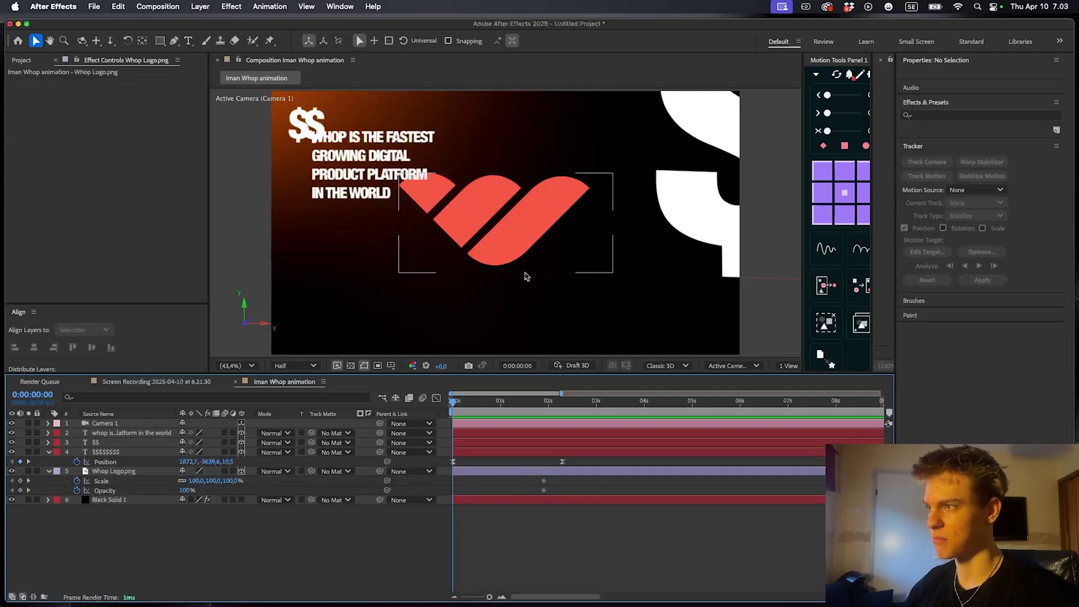
drag(227, 487, 272, 486)
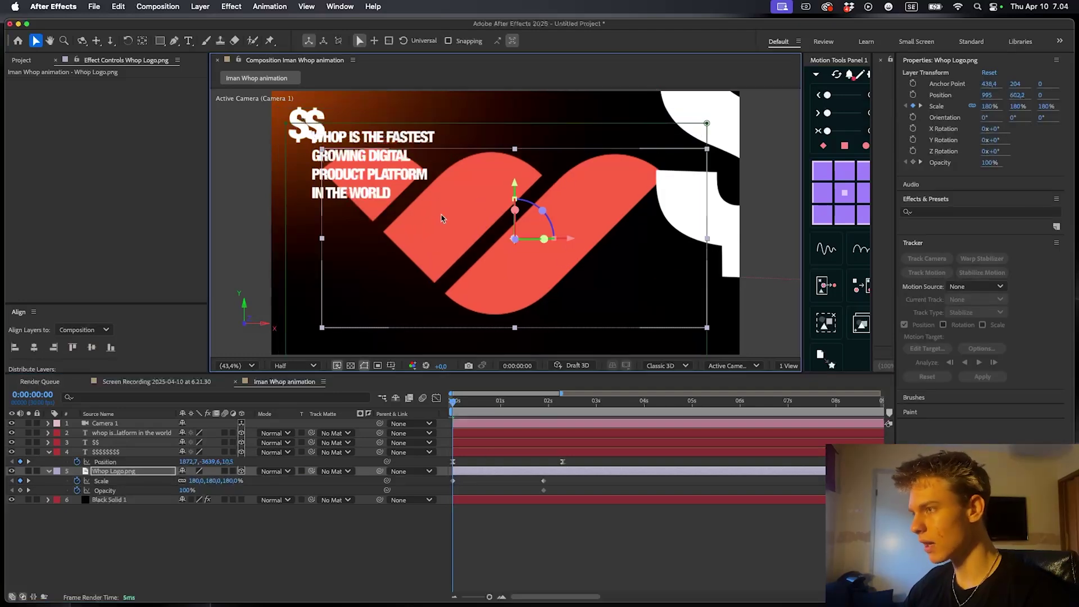
Set the Whop logo's opacity at 0:00:00:00 to 1%
drag(183, 491, 23, 506)
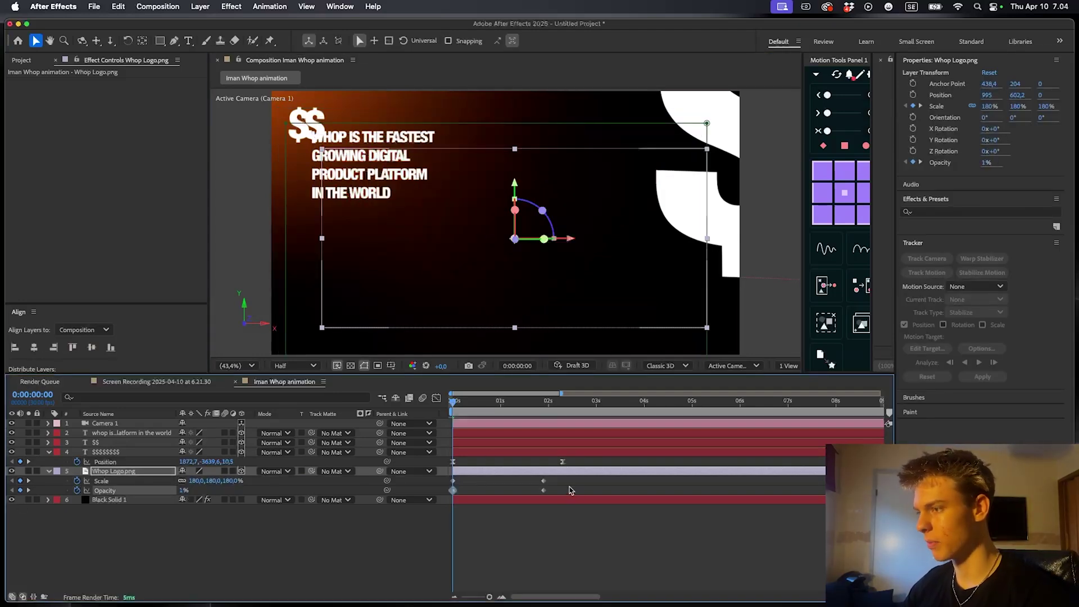
key(ctrl+super+space)
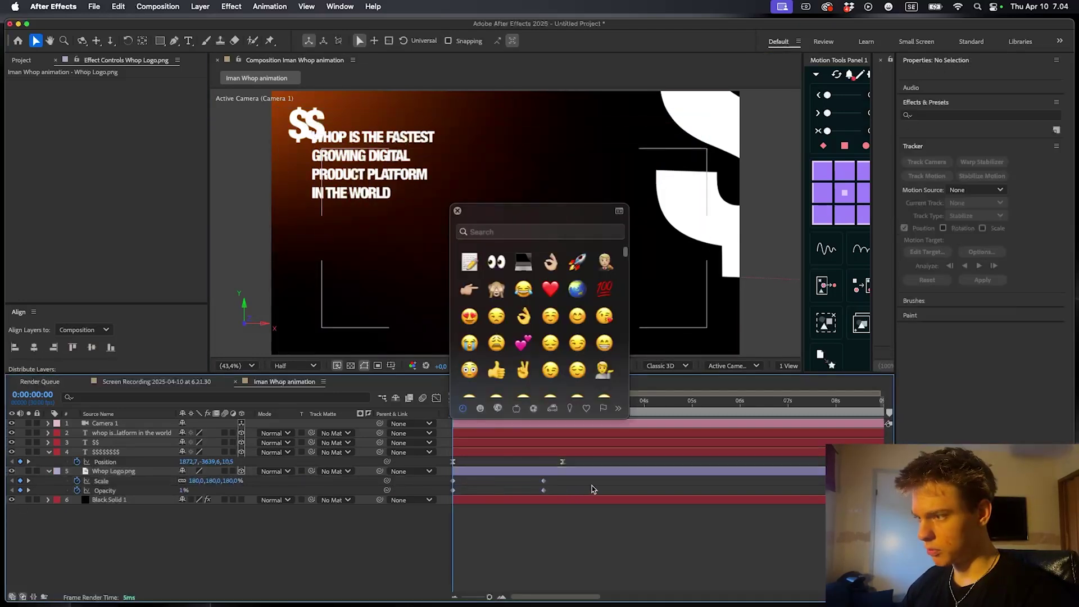
click(457, 212)
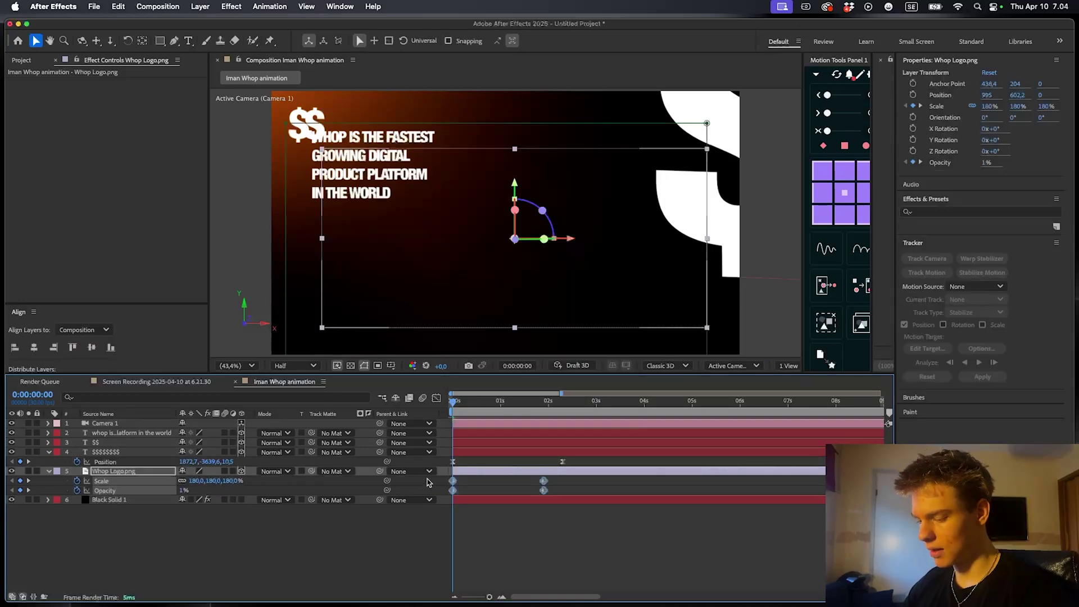
Ease the logo's scale and opacity keyframes, pull the end easing handles towards the start in the speed graph, and preview
click(436, 399)
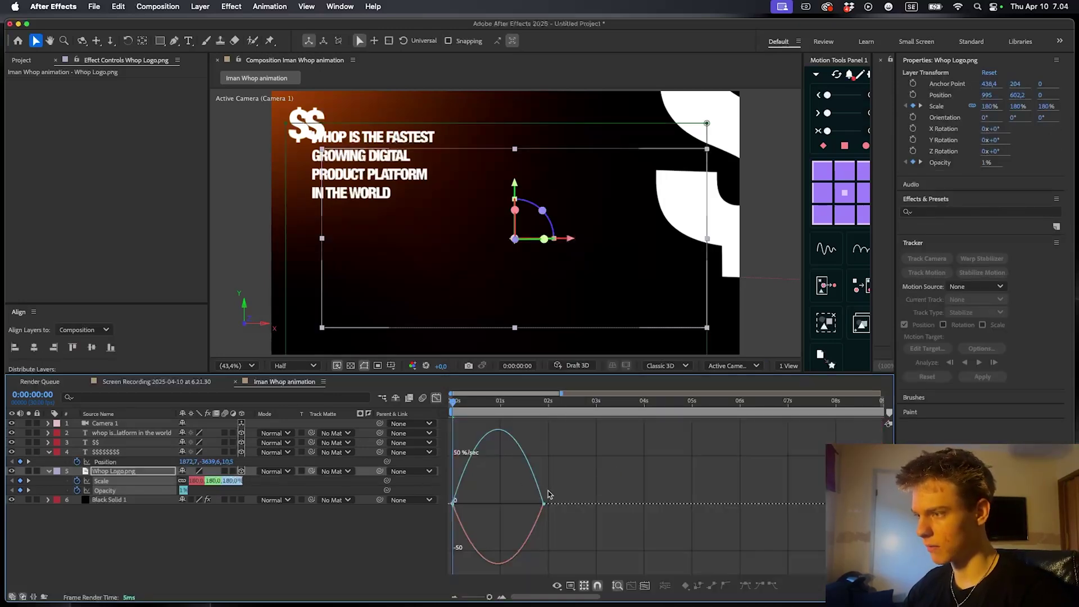
drag(553, 490, 450, 517)
drag(514, 504, 463, 505)
click(436, 398)
key(space)
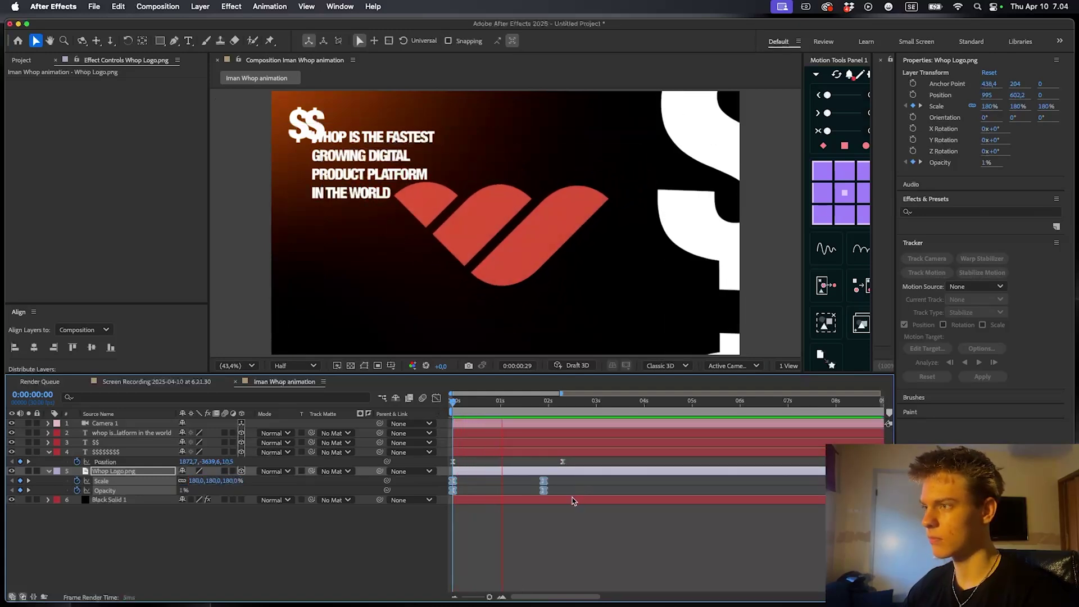
Set the logo's scale at the 0:00:01:27 end keyframe to 126% and play back the animation
drag(518, 409, 533, 405)
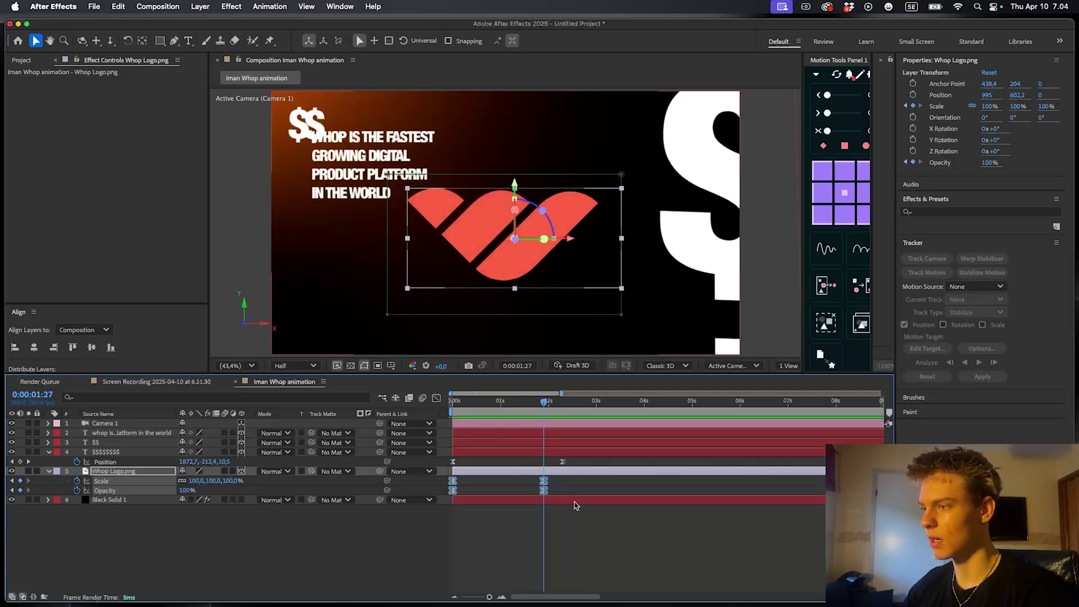
click(575, 508)
drag(198, 485, 624, 478)
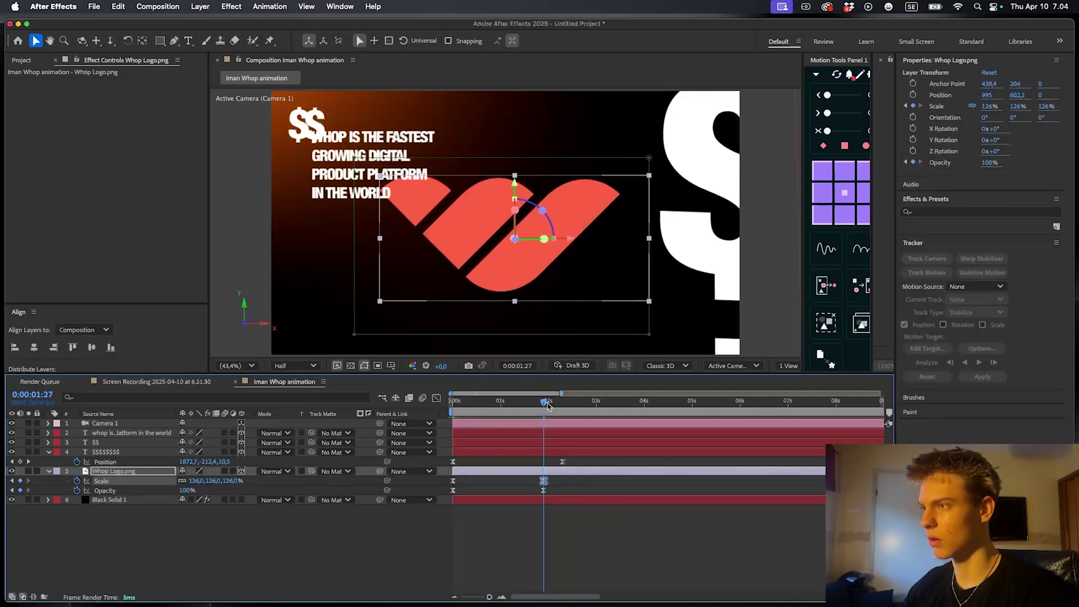
key(space)
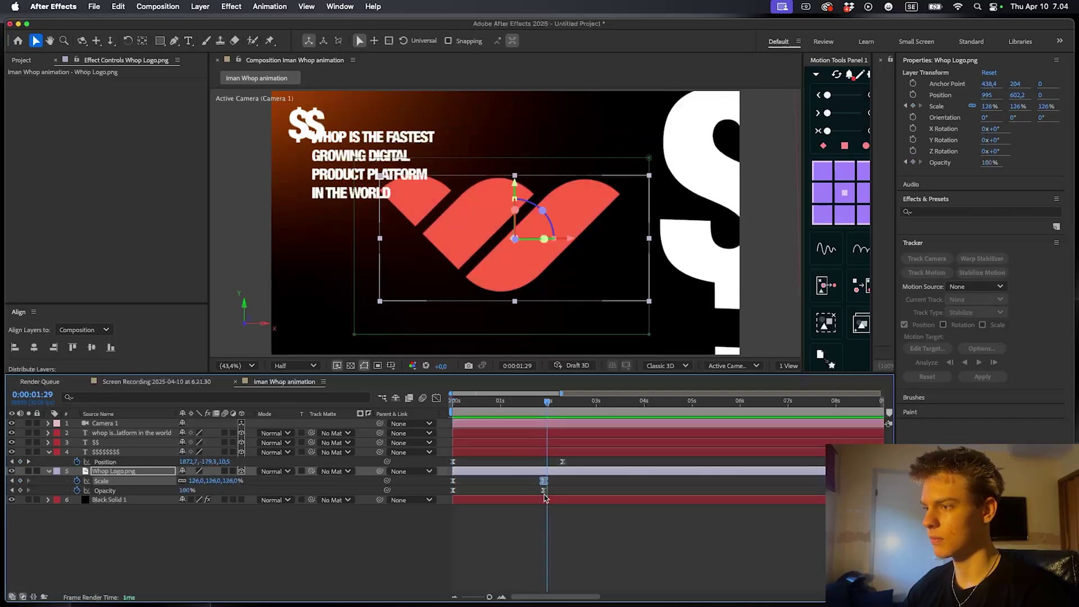
Move the logo's end scale and opacity keyframes to line up with the dollar column's end keyframe, and preview from the start
drag(539, 477, 553, 495)
drag(543, 490, 563, 489)
drag(547, 403, 386, 412)
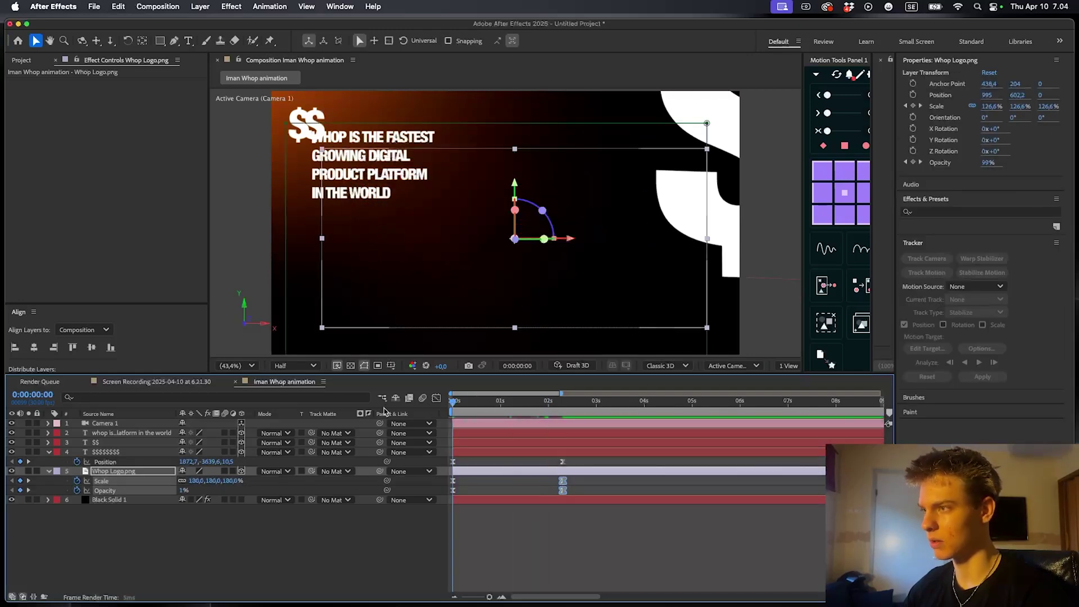
key(space)
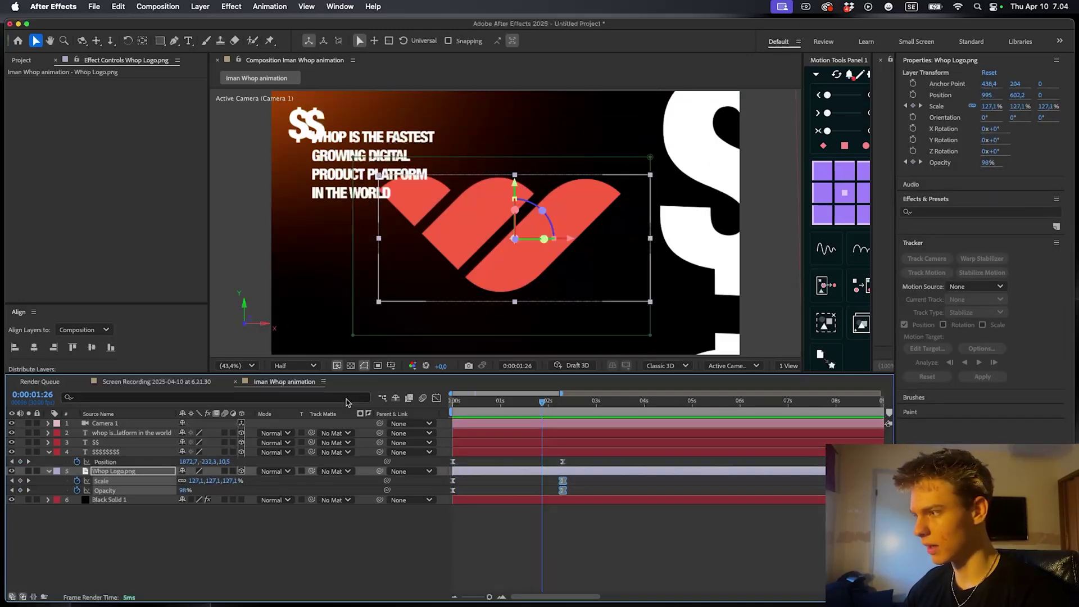
key(Home)
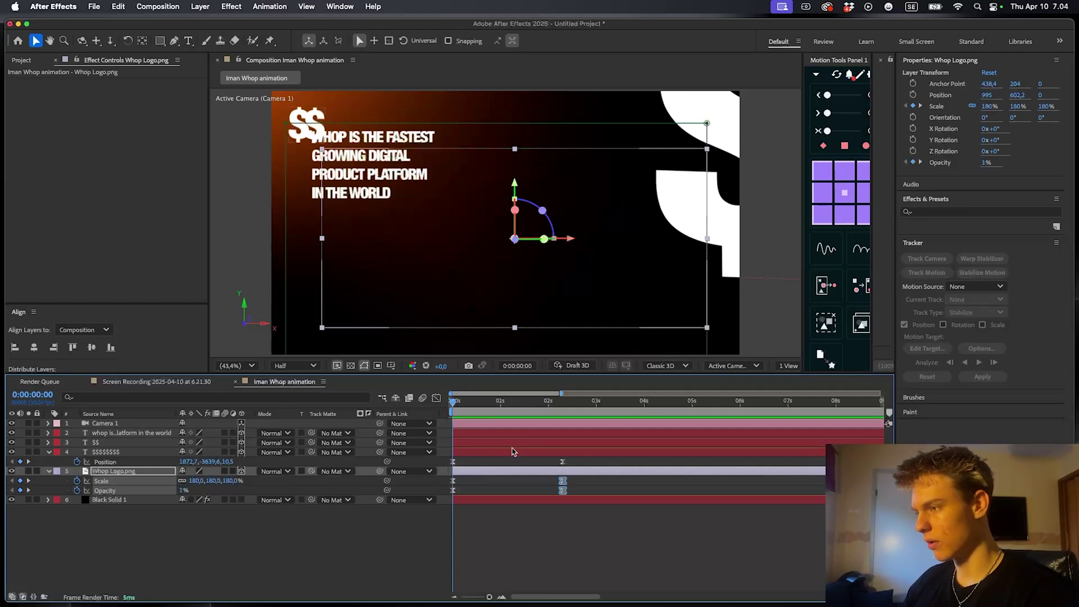
Shift the whole logo layer about 7 frames later in the timeline and preview the animation
click(491, 462)
drag(464, 469, 485, 471)
key(space)
key(space)
click(468, 401)
key(space)
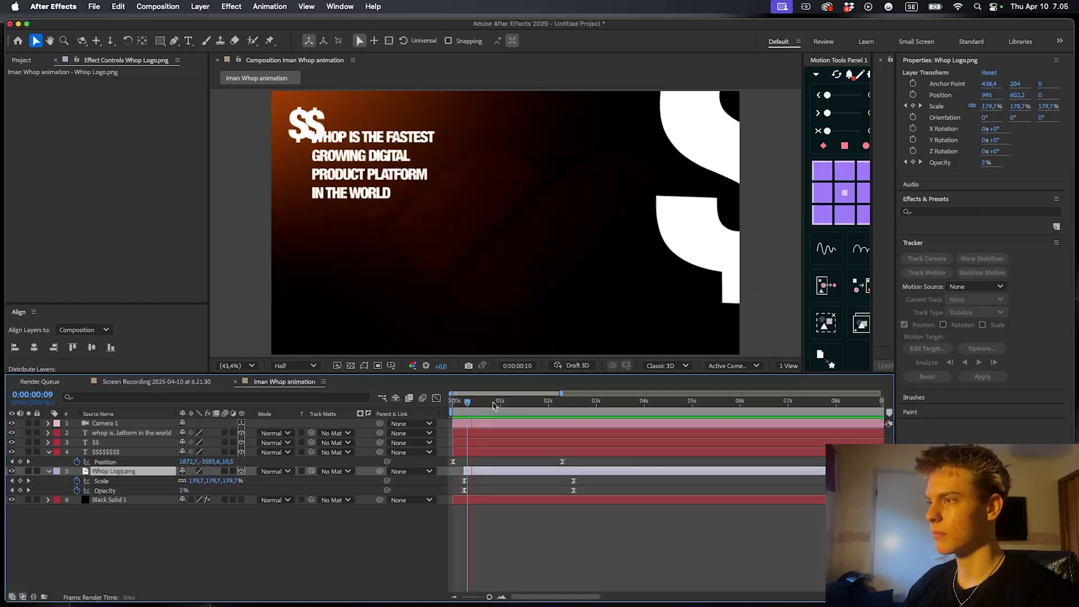
Apply the Fade Up Words preset to the tagline text at 0:00:00:06 and preview it
click(431, 178)
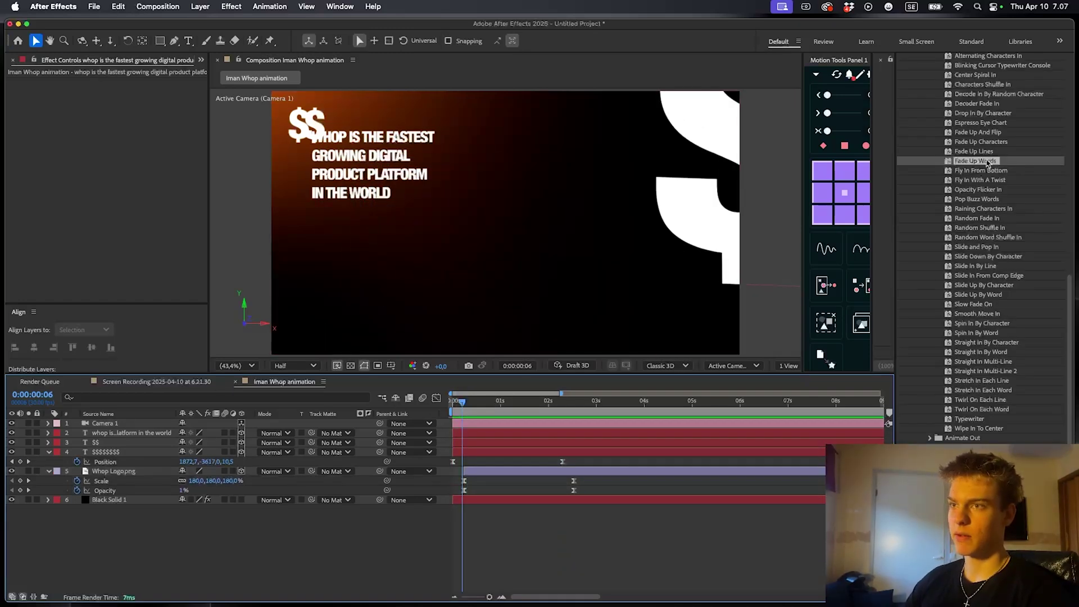
drag(988, 163, 475, 435)
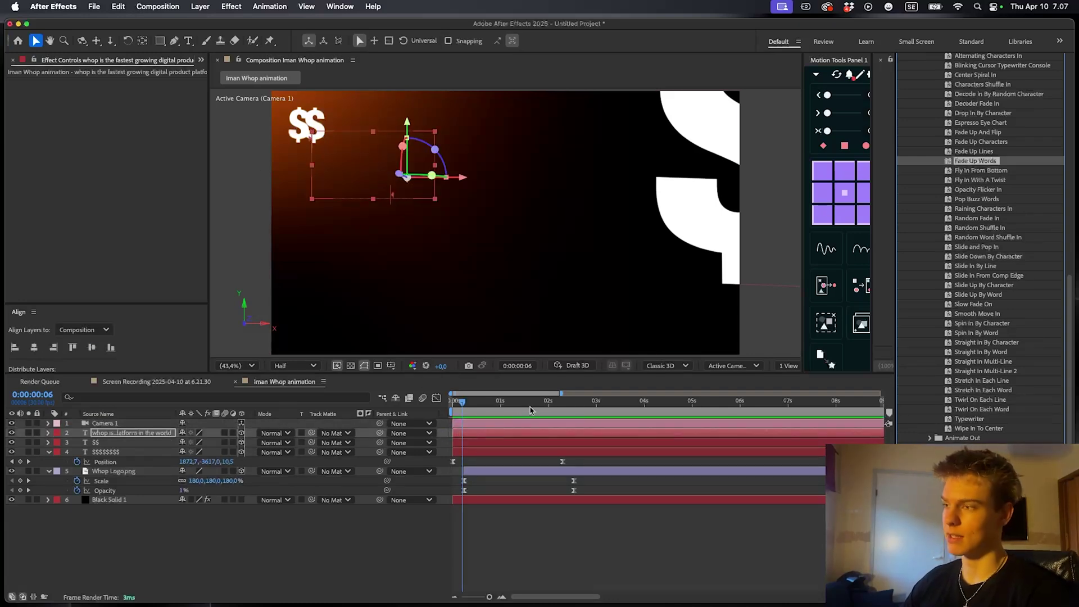
key(space)
key(space)
Slow the tagline's word fade by moving its end Range Selector Start keyframe to about 1.8 seconds, and preview
click(539, 434)
key(u)
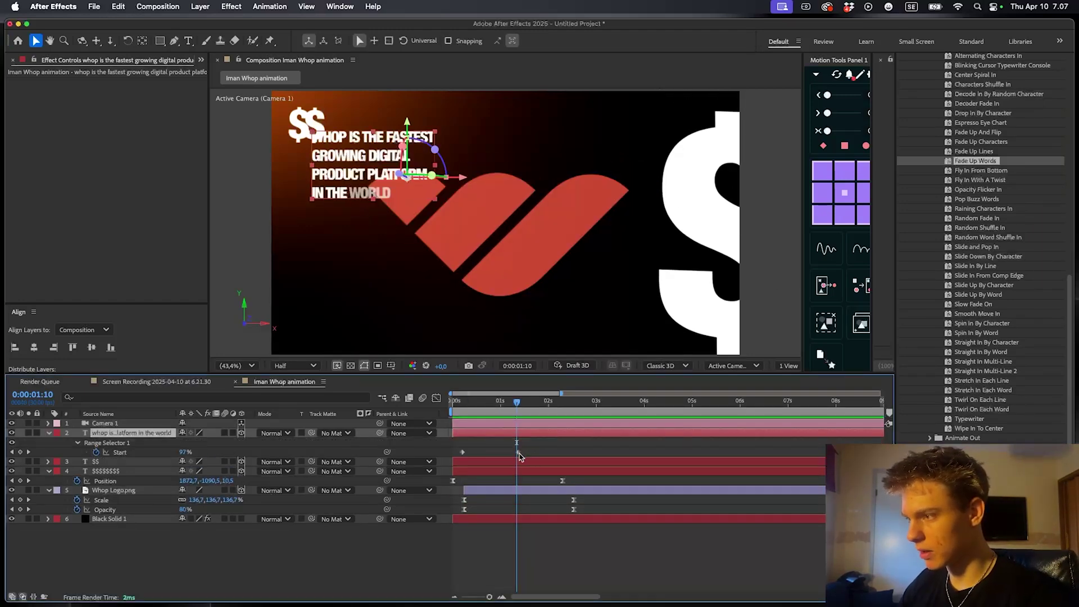
drag(518, 453, 539, 453)
click(463, 403)
key(space)
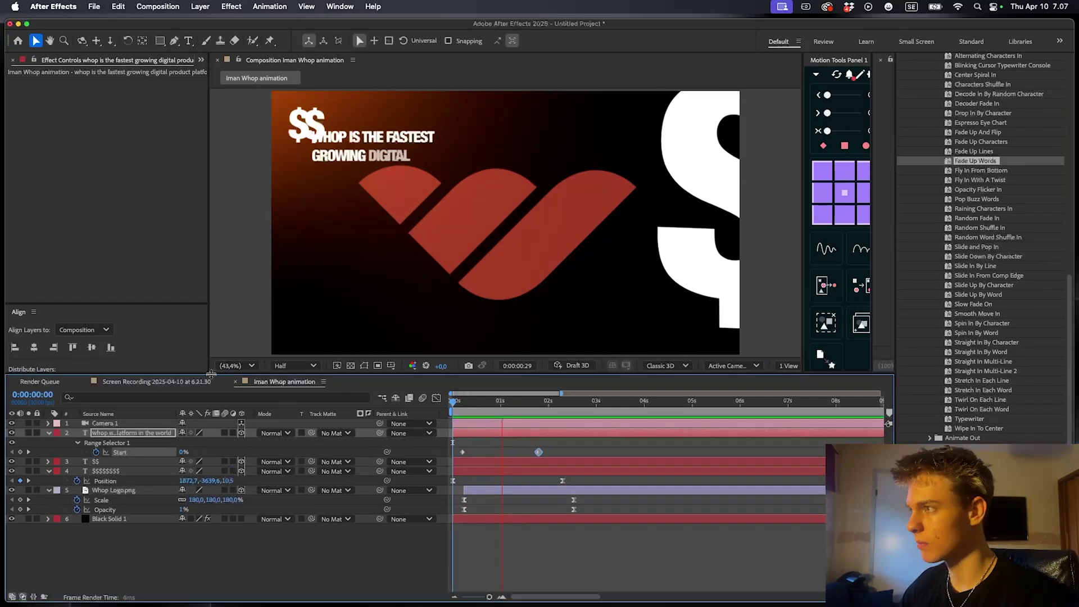
key(space)
Fade in the $$ text with opacity keyframes from 0:00:00:06 to about half a second, and preview
click(132, 462)
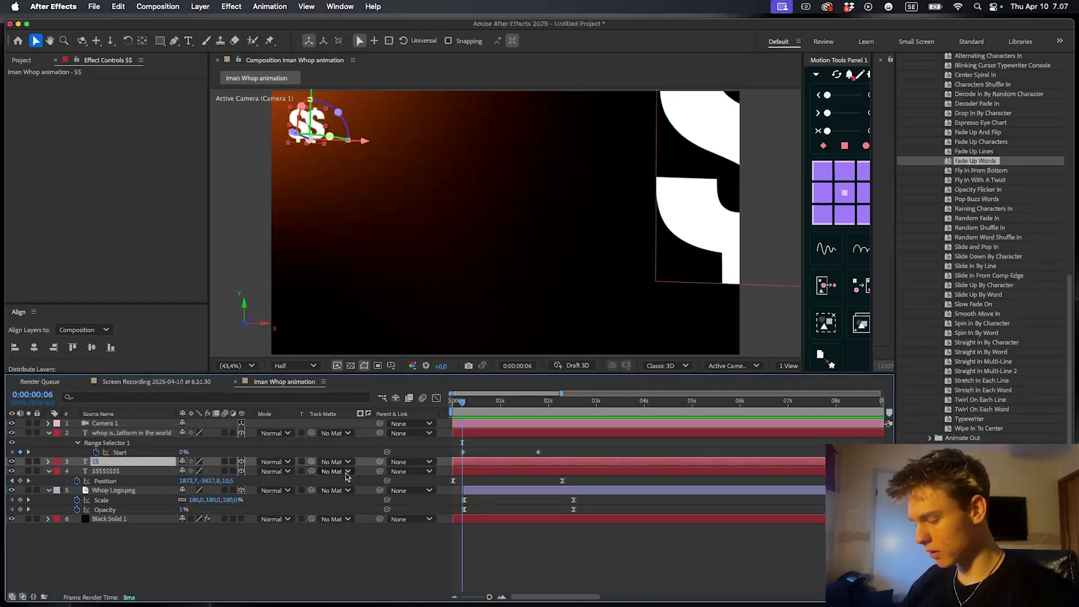
key(t)
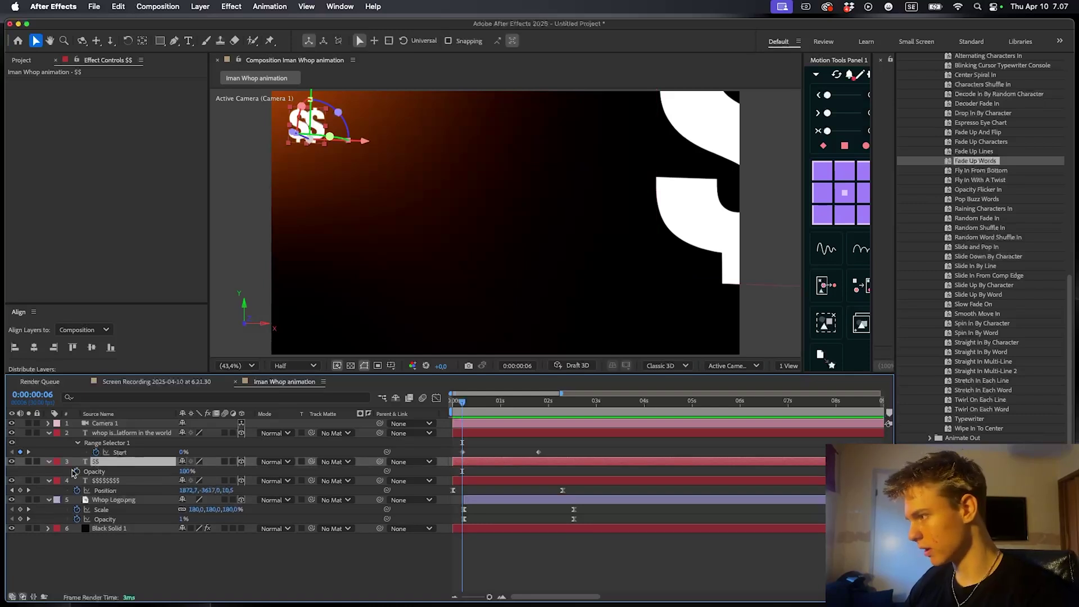
click(77, 472)
drag(463, 471, 477, 472)
drag(186, 472, 180, 471)
key(space)
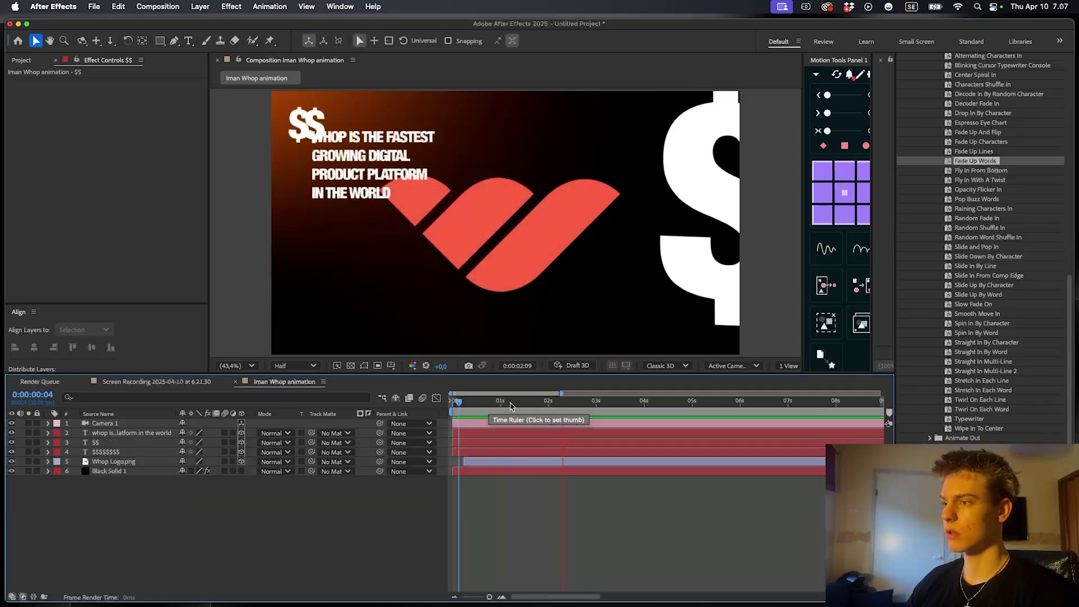
key(space)
Bring the Whop logo closer in depth by setting its Z position to -80
click(521, 433)
click(520, 425)
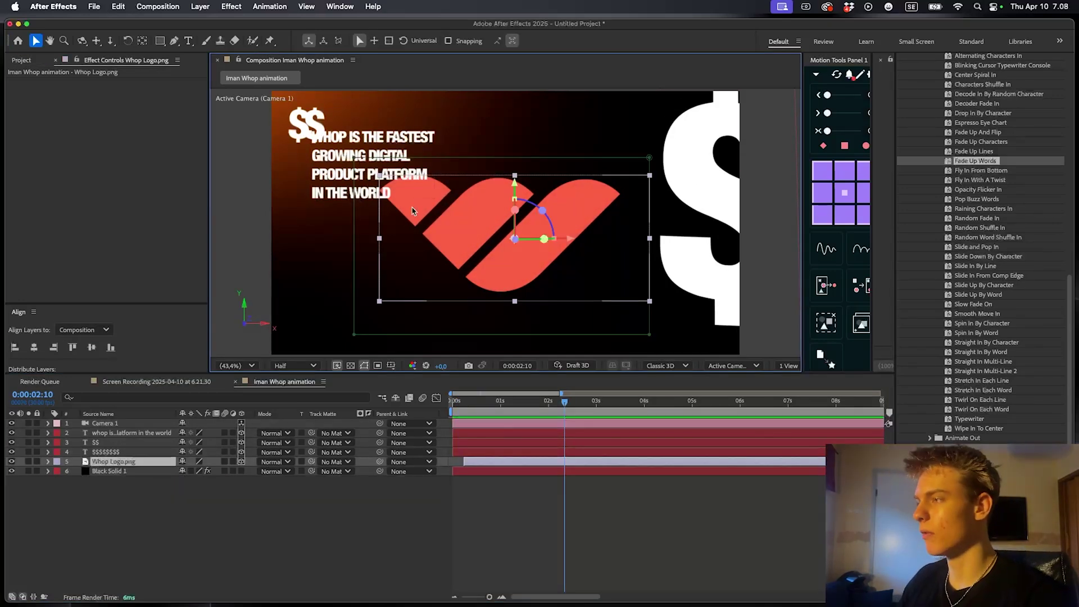
key(p)
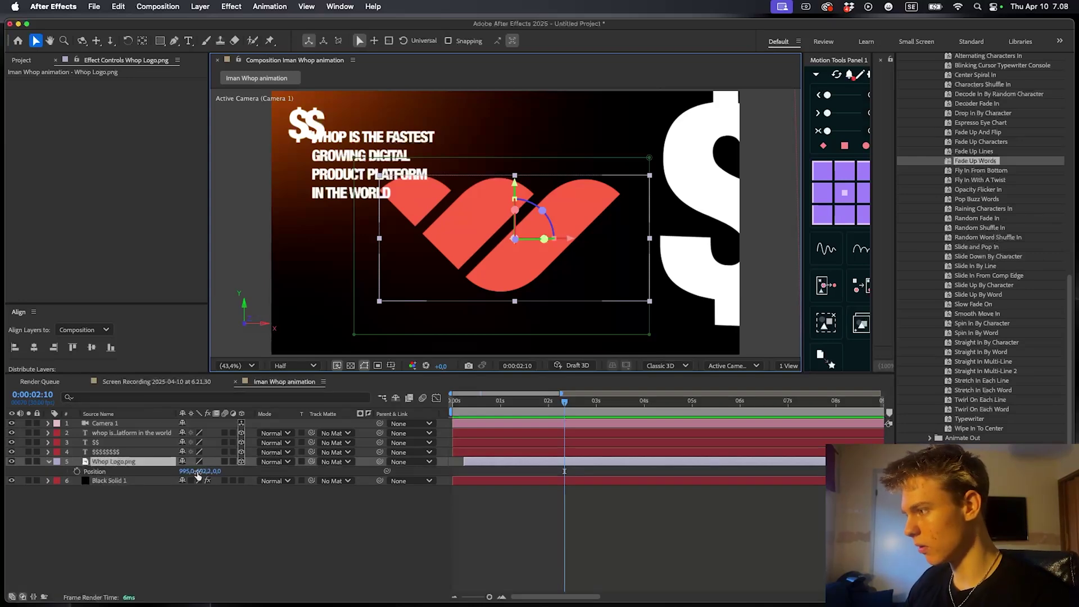
drag(217, 471, 174, 479)
click(652, 472)
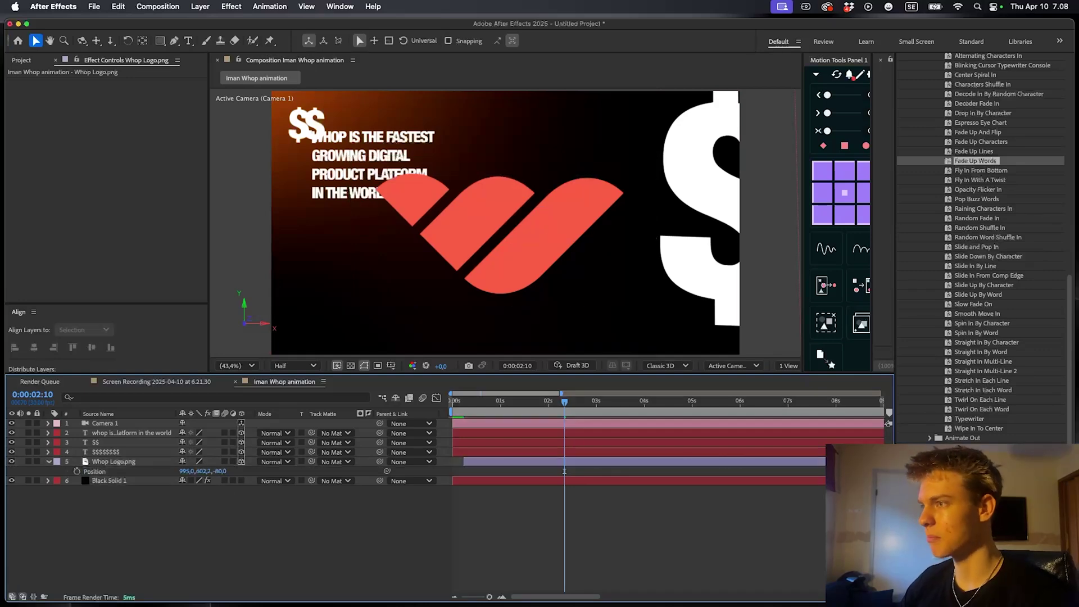
Set the logo's scale at its 0:00:02:16 end keyframe to 147% and play back the animation
click(528, 461)
key(s)
key(k)
mouse_move(199, 471)
mouse_down()
mouse_move(213, 470)
mouse_move(192, 471)
mouse_up()
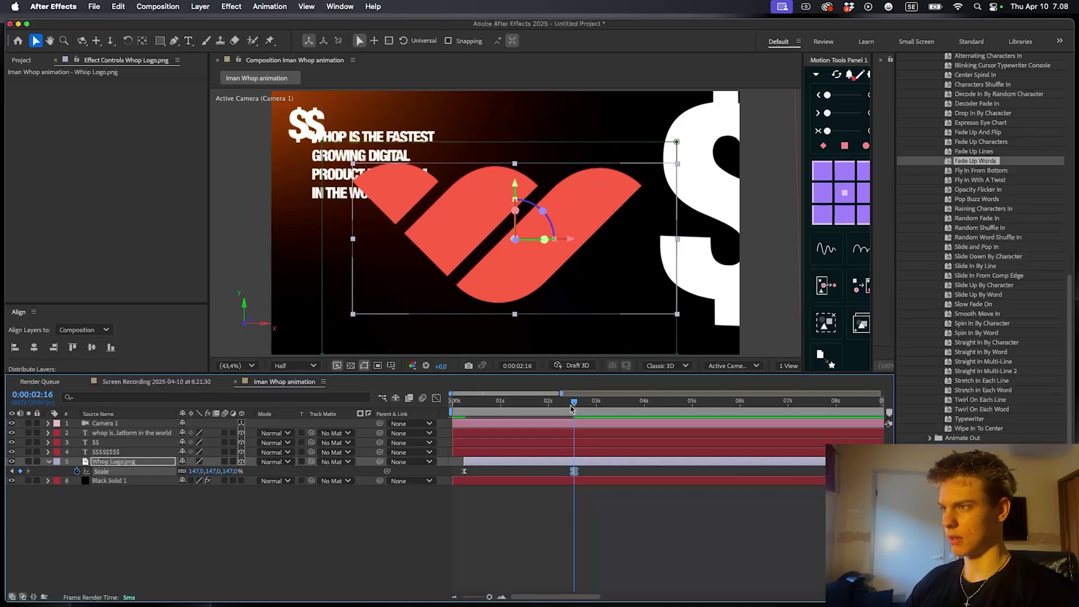
click(535, 404)
key(space)
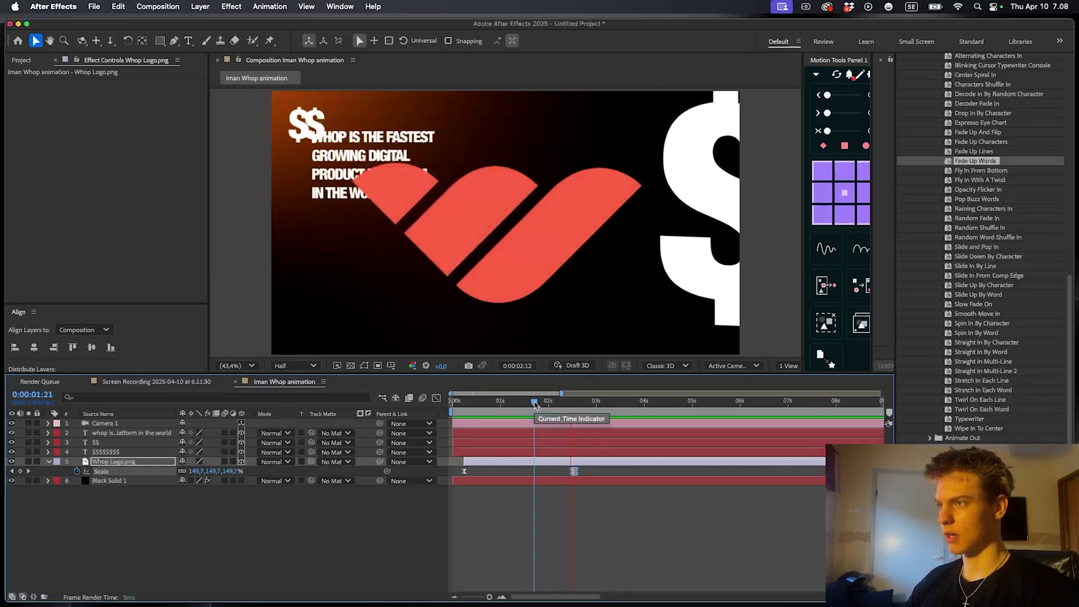
key(space)
Split the Camera 1 layer at 0:00:02:03
click(518, 403)
click(513, 433)
click(553, 403)
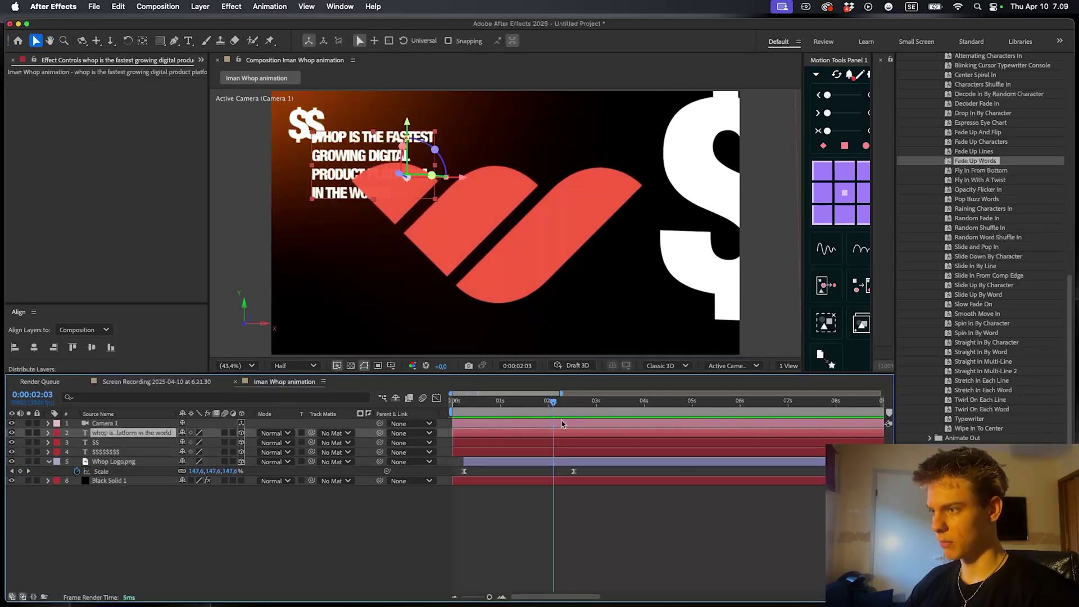
click(564, 426)
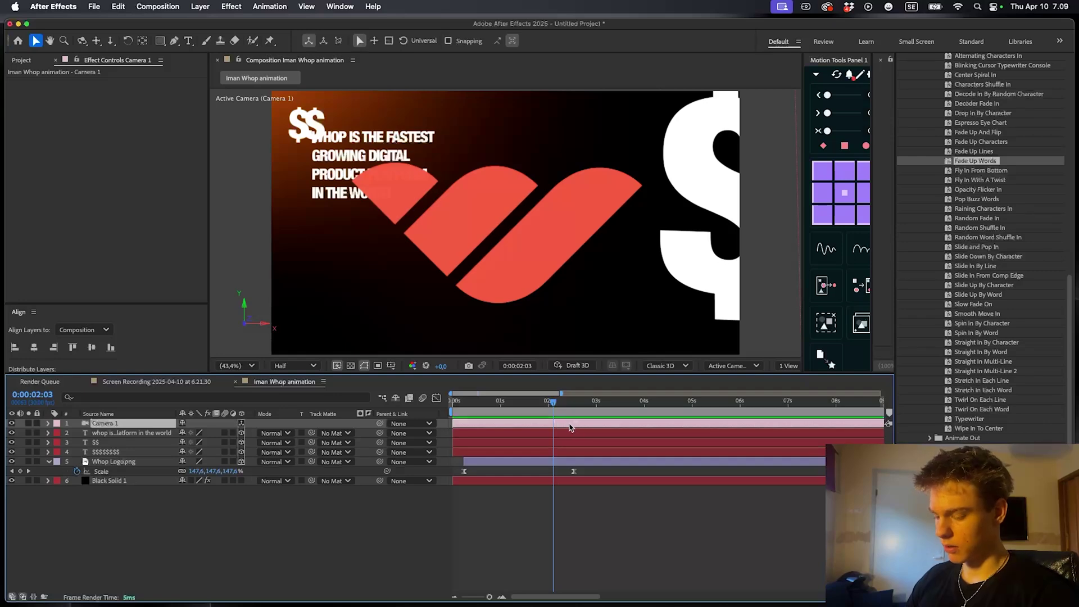
key(super+shift+d)
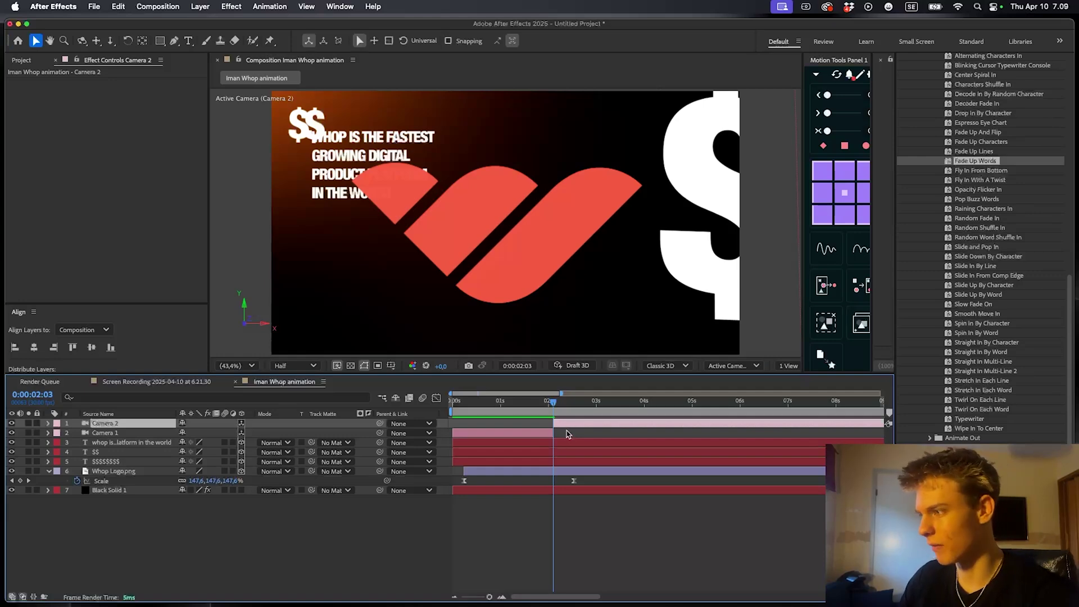
Turn off the 3D switch for the tagline and $$ text layers
key(p)
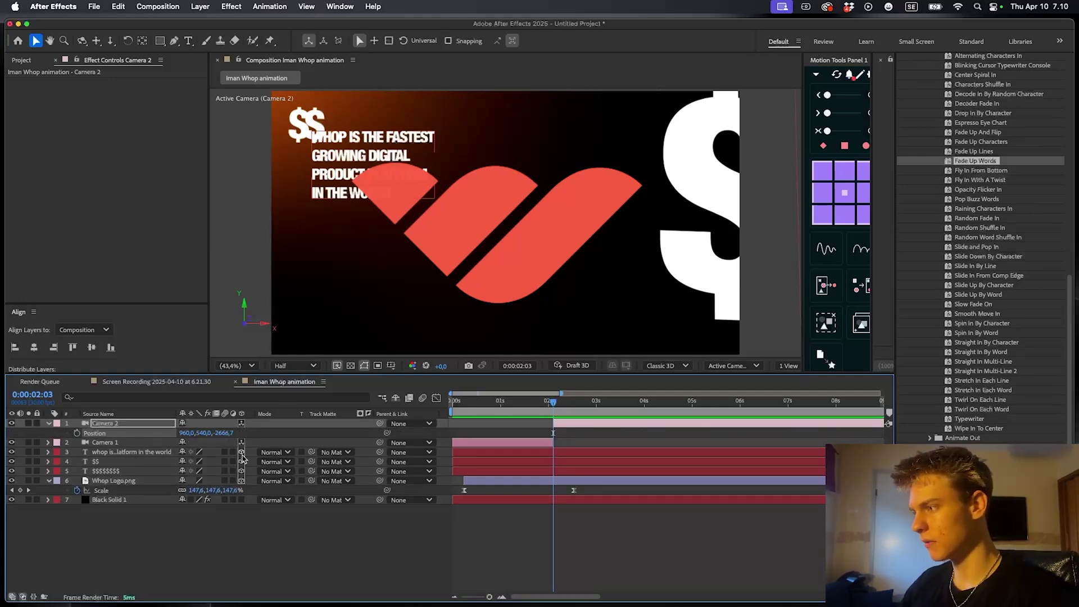
click(242, 453)
click(241, 462)
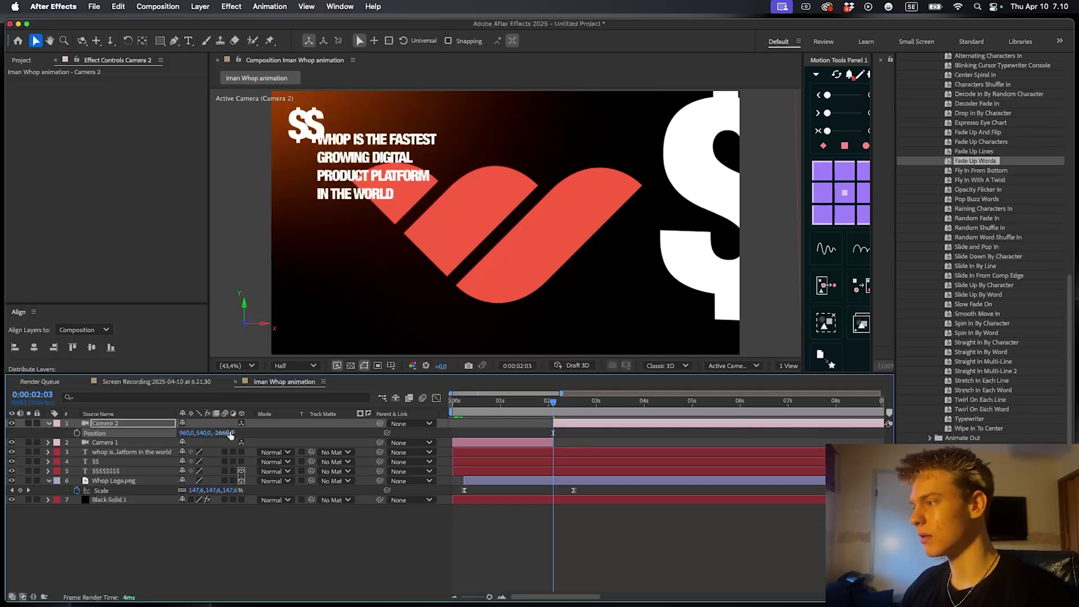
Pull Camera 2 back by setting its Z position to -3536.7
drag(231, 435, 348, 197)
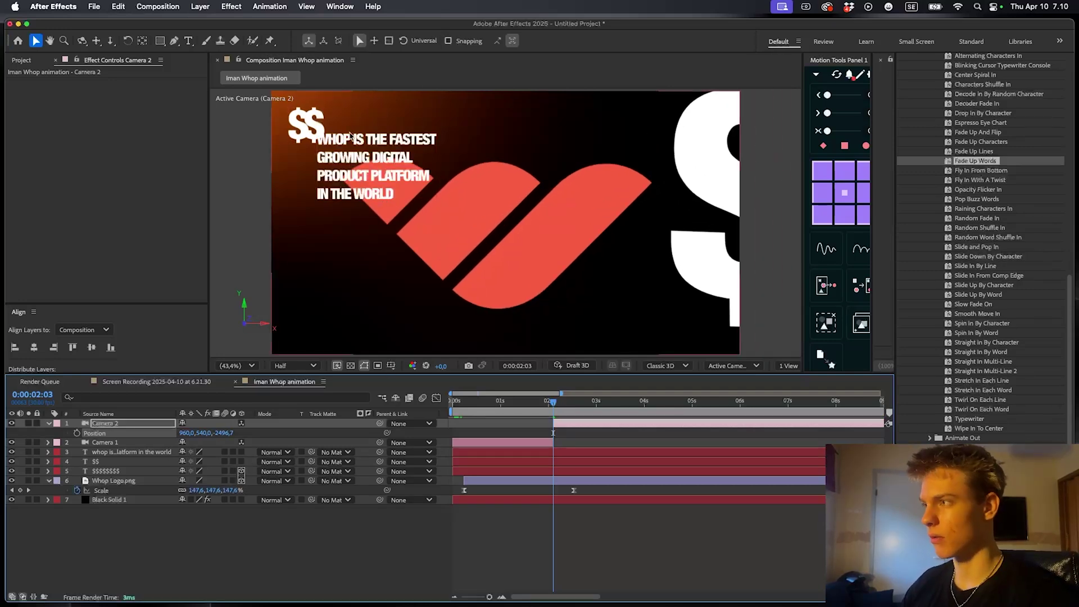
drag(225, 434, 129, 433)
drag(58, 442, 118, 441)
Split the dollar-sign column layer at 0:00:02:03
click(562, 452)
click(566, 424)
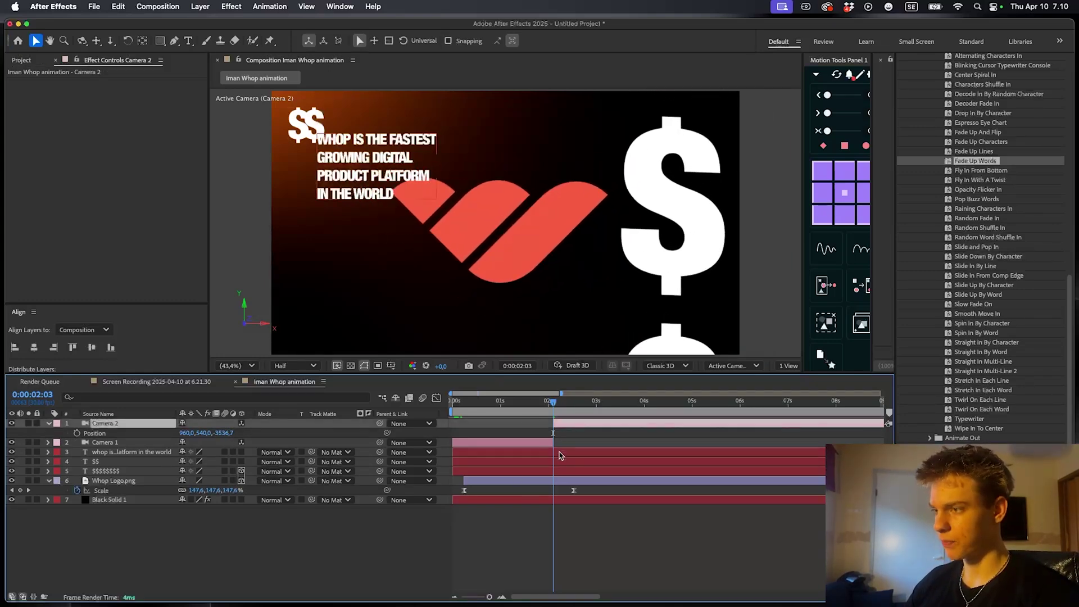
click(558, 453)
click(558, 471)
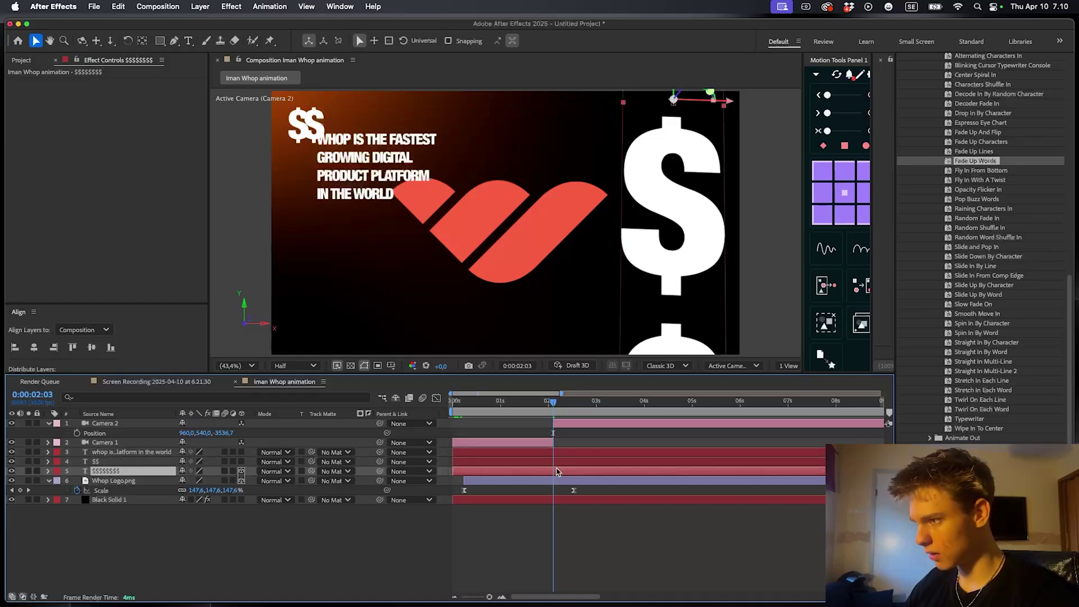
key(super+shift+d)
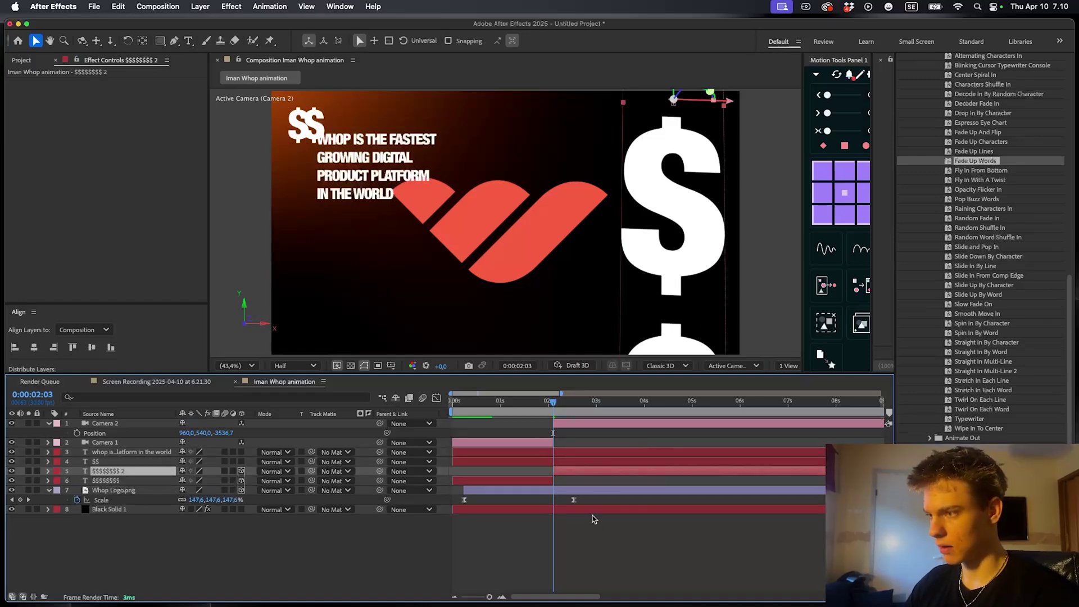
Rotate and reposition the second dollar-sign column in 3D space so it stands tilted beside the logo
click(668, 240)
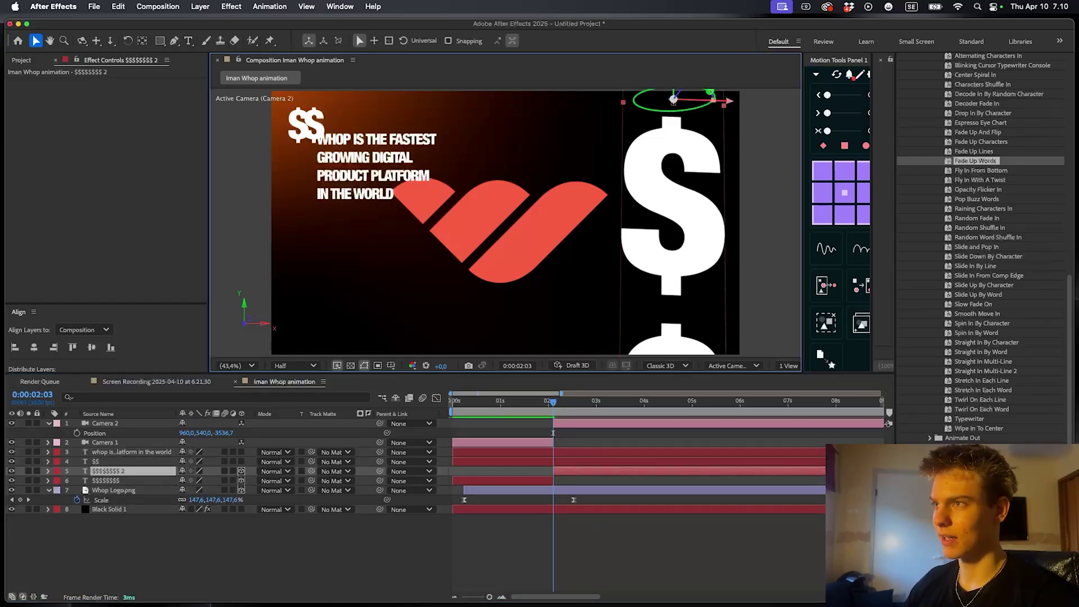
mouse_move(711, 92)
mouse_down()
mouse_move(690, 101)
mouse_move(701, 105)
mouse_up()
scroll(552, 203, down, 3)
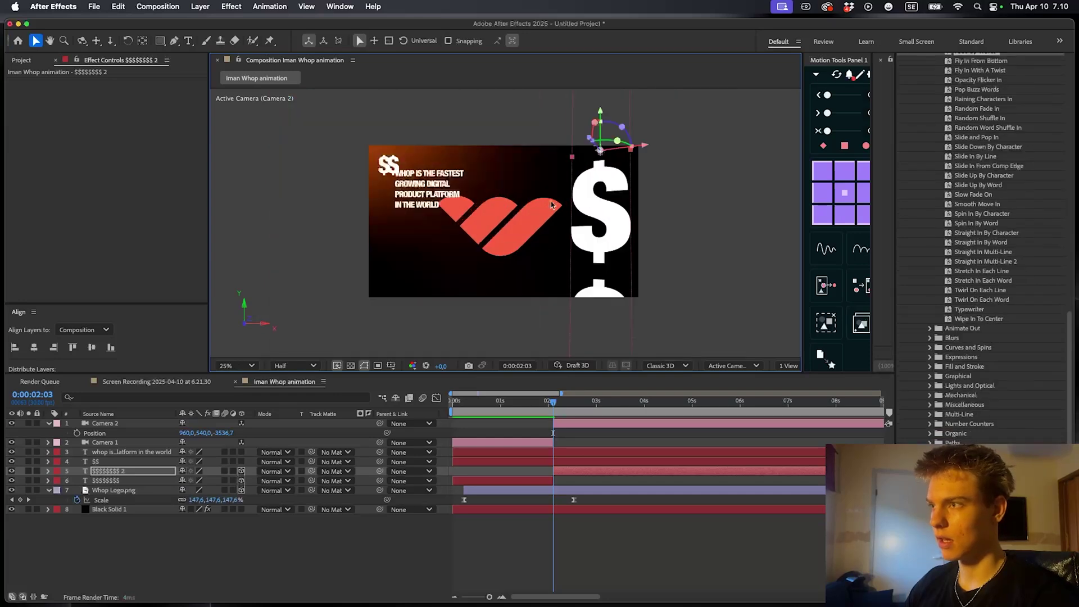
drag(597, 121, 601, 141)
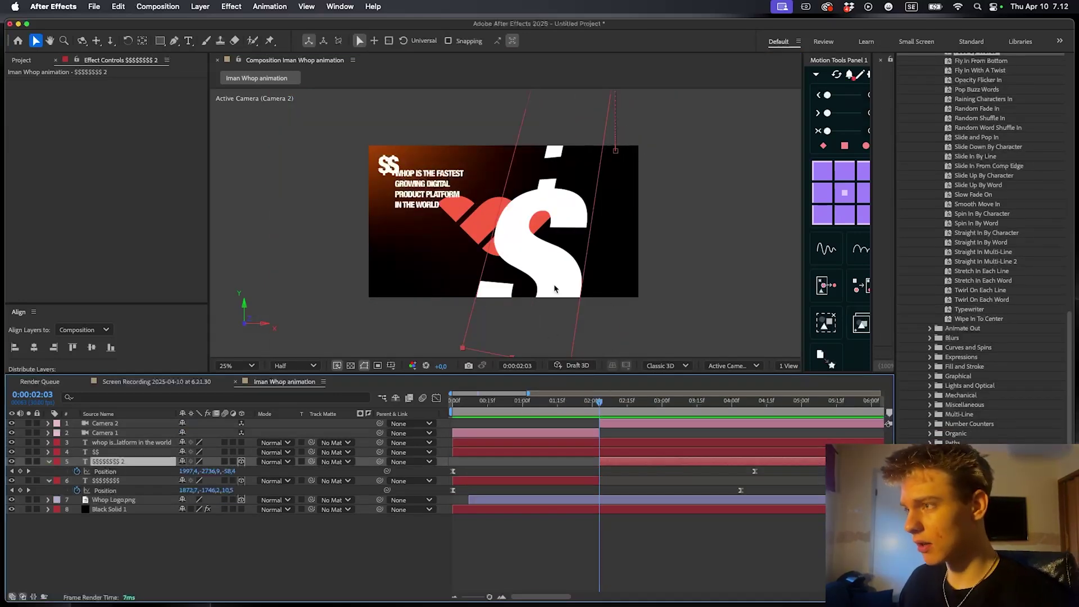
Move the tilted dollar-sign column sideways to X position 2331.6 and adjust its scale and height beside the logo
drag(506, 249, 601, 252)
key(s)
drag(205, 471, 199, 472)
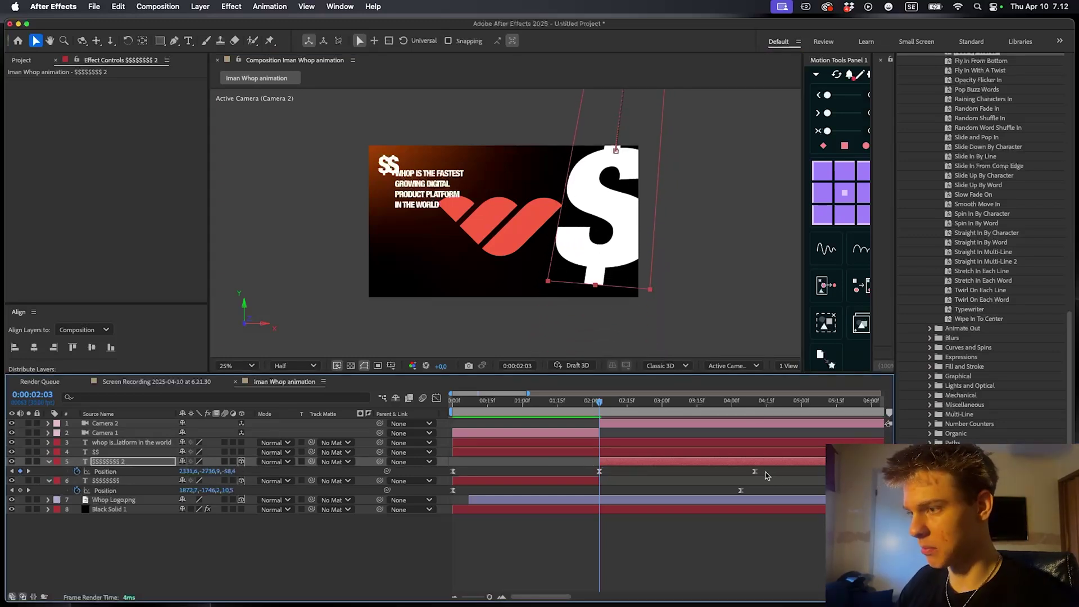
key(p)
drag(625, 185, 628, 251)
drag(603, 401, 583, 403)
key(space)
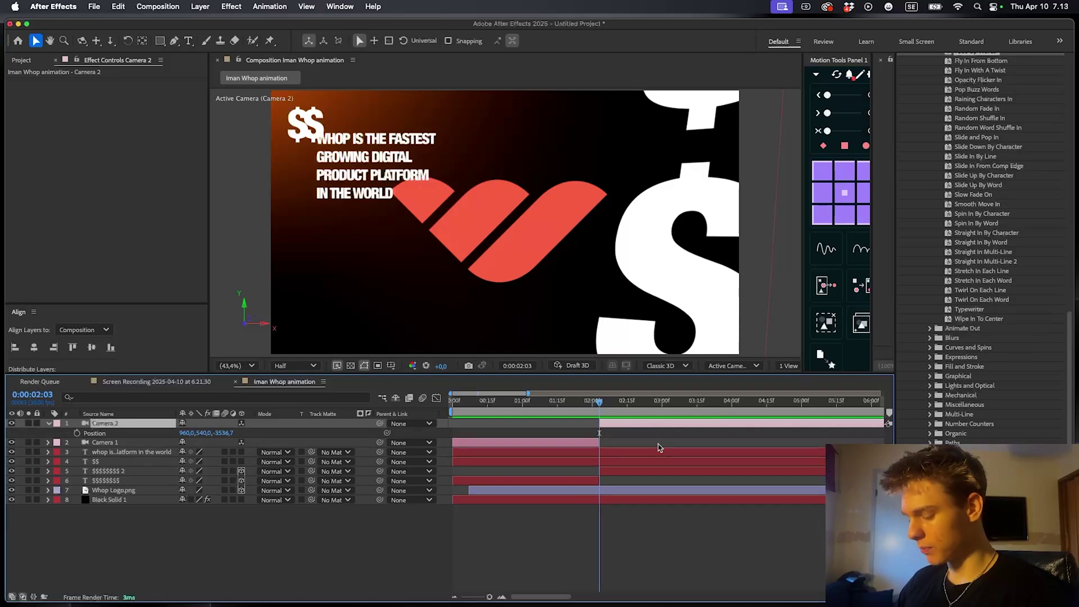
Shift Camera 2 sideways by setting its X position to 1005
key(r)
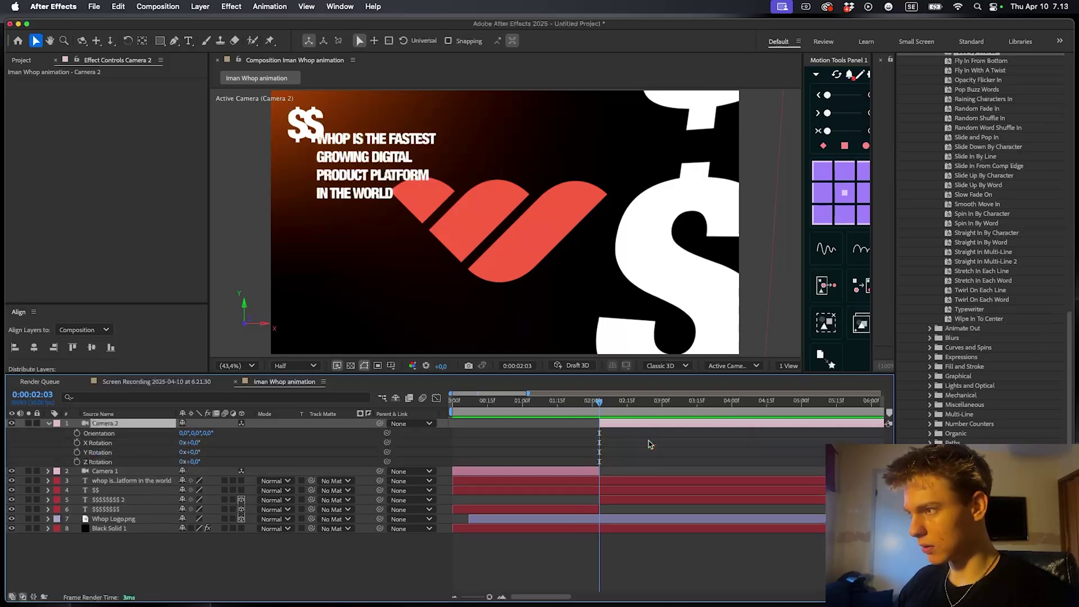
drag(196, 436, 226, 443)
key(p)
Set the second dollar-sign column's scale to 153% and preview the second shot
click(609, 472)
key(s)
drag(198, 481, 193, 481)
key(space)
key(space)
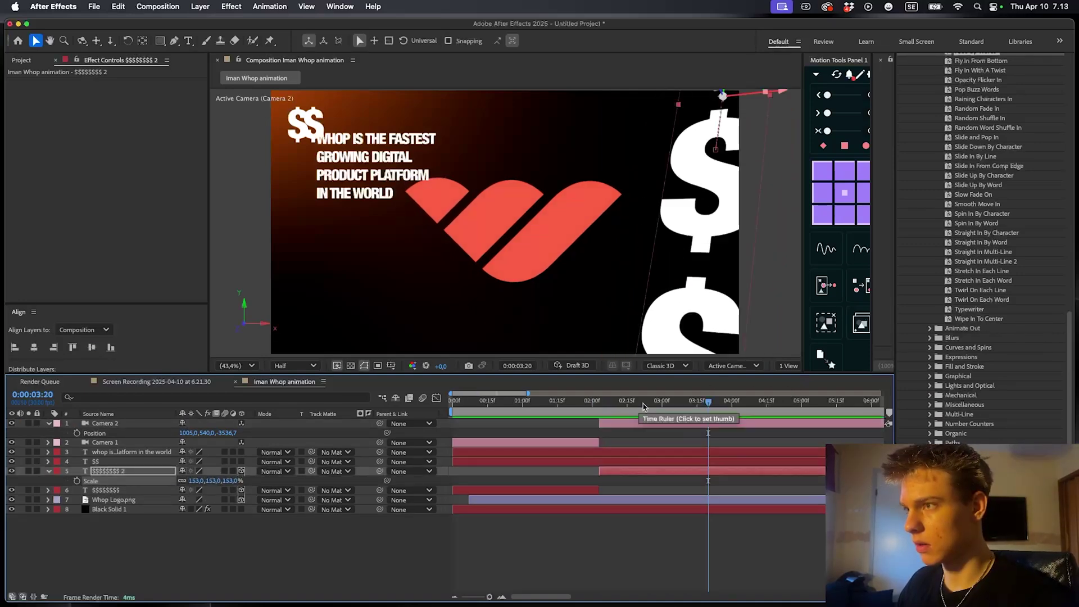
Animate Camera 2 moving forward with a position keyframe at 0:00:02:03 and a later keyframe with an increased Z value
drag(602, 407, 599, 410)
click(386, 528)
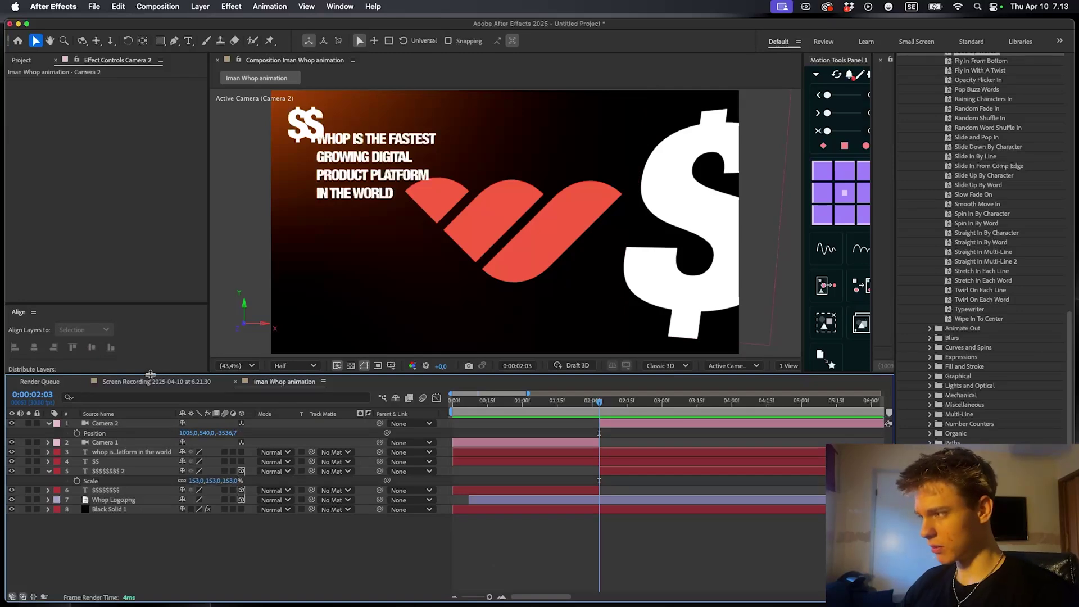
click(612, 425)
key(p)
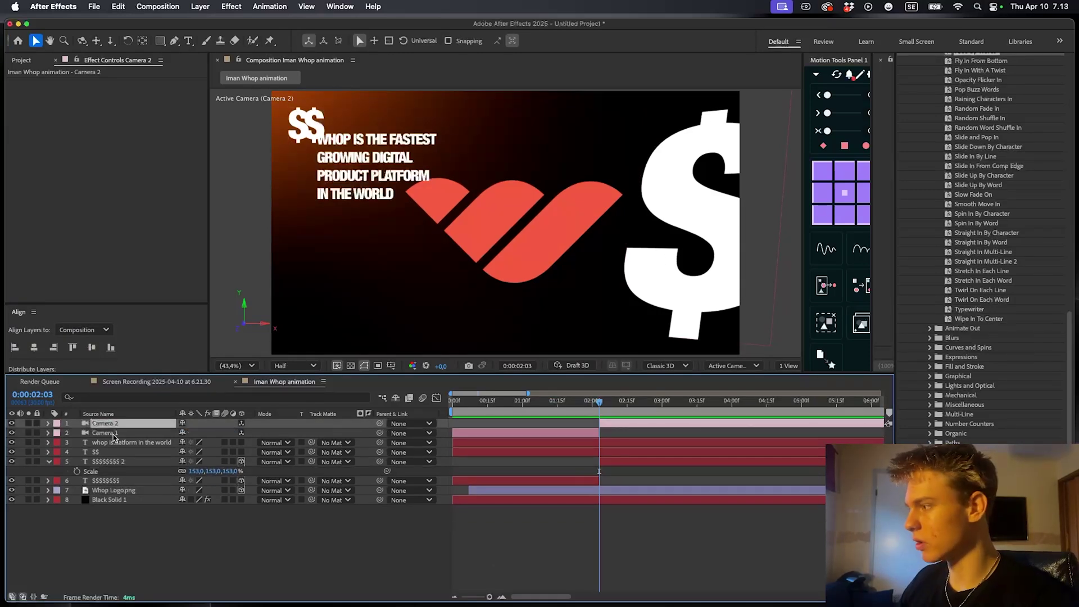
key(p)
click(77, 434)
key(space)
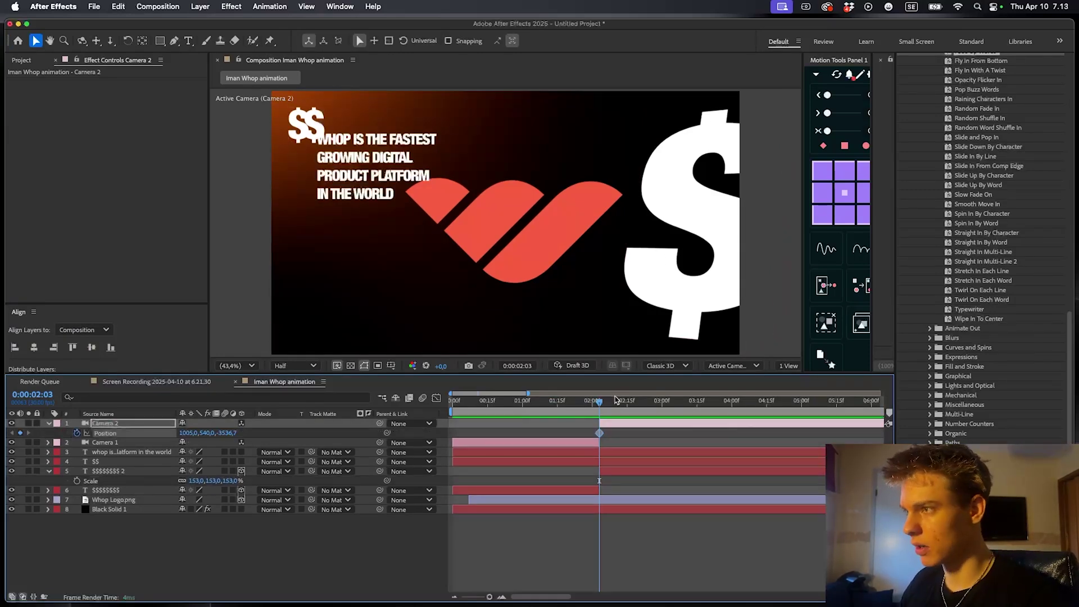
key(space)
drag(232, 434, 401, 434)
key(space)
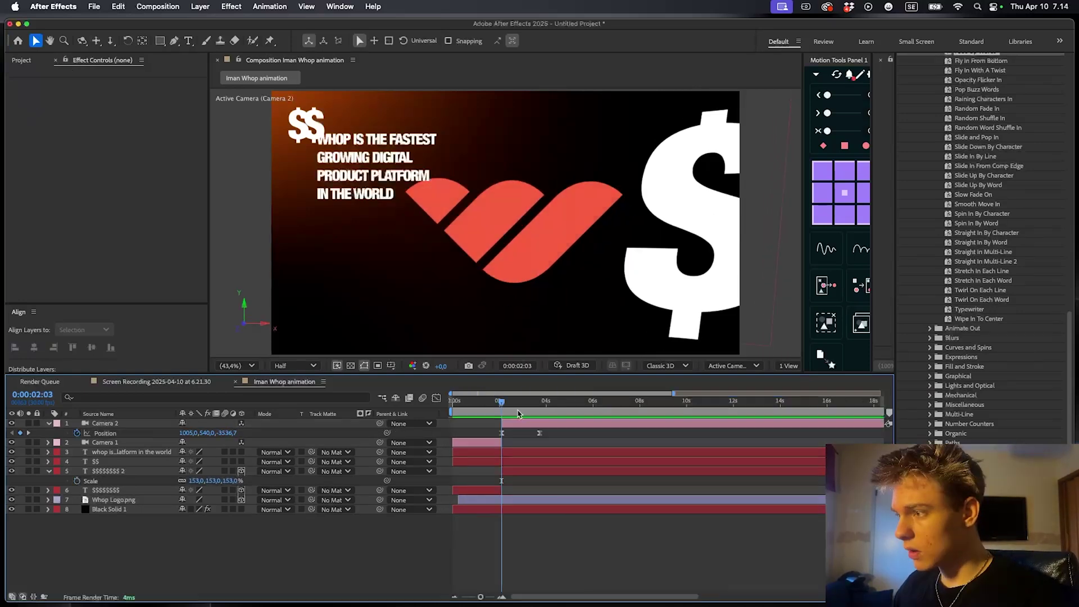
Draw a rectangle shape about 365 by 117 px over the lower end of the Whop logo
scroll(525, 258, up, 3)
scroll(525, 258, down, 2)
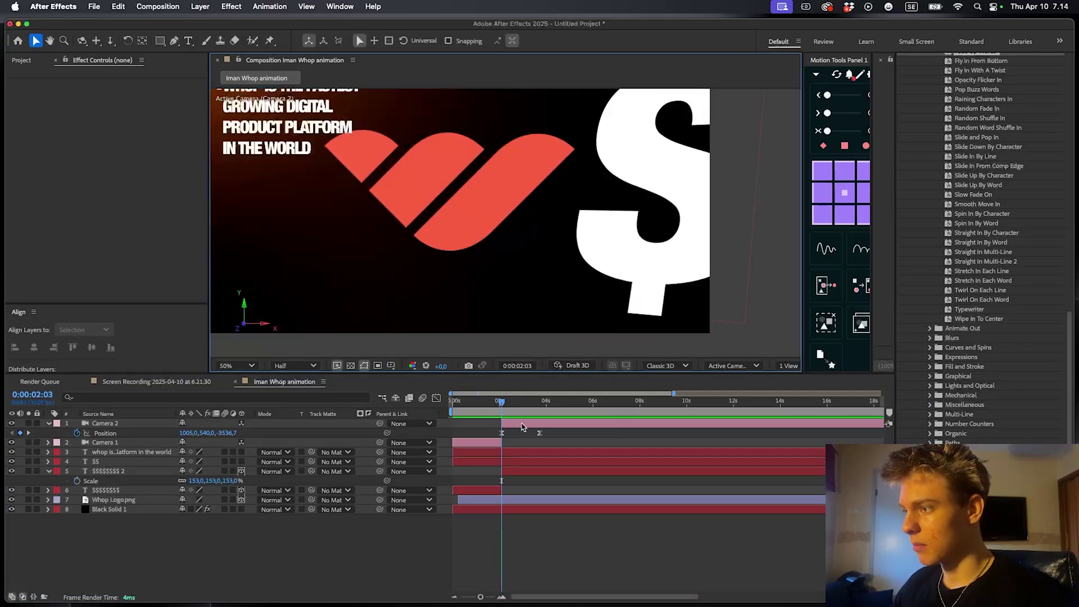
key(u)
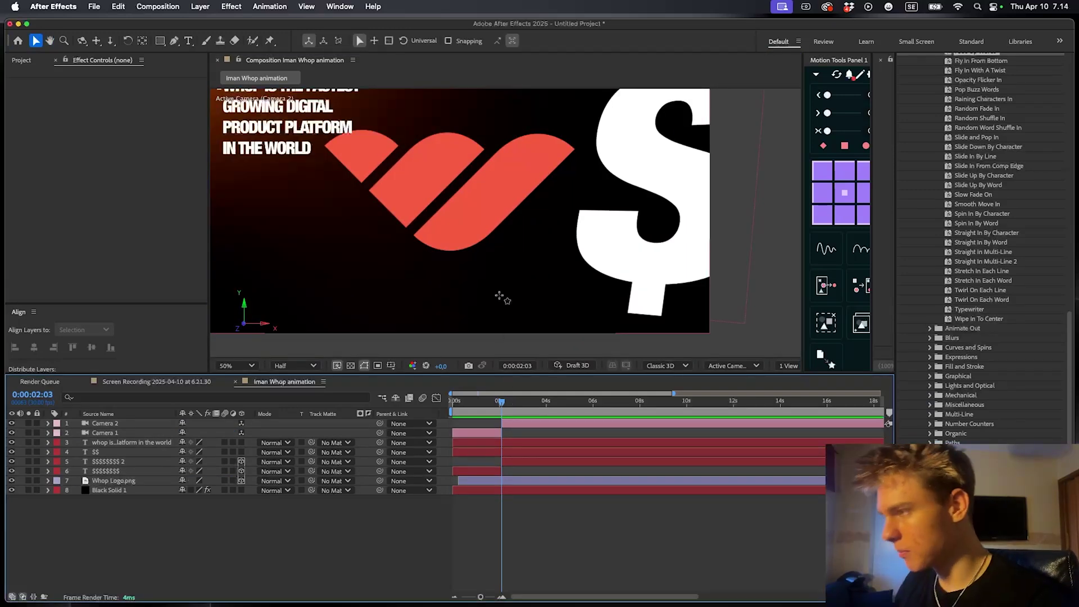
key(q)
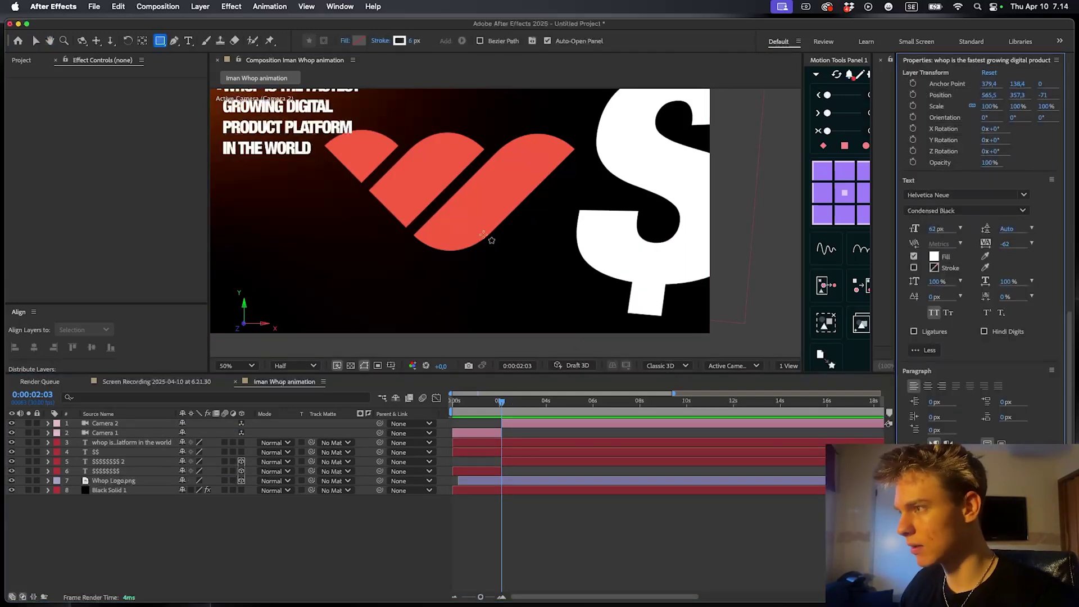
mouse_move(453, 220)
mouse_down()
mouse_move(568, 258)
mouse_move(557, 253)
mouse_up()
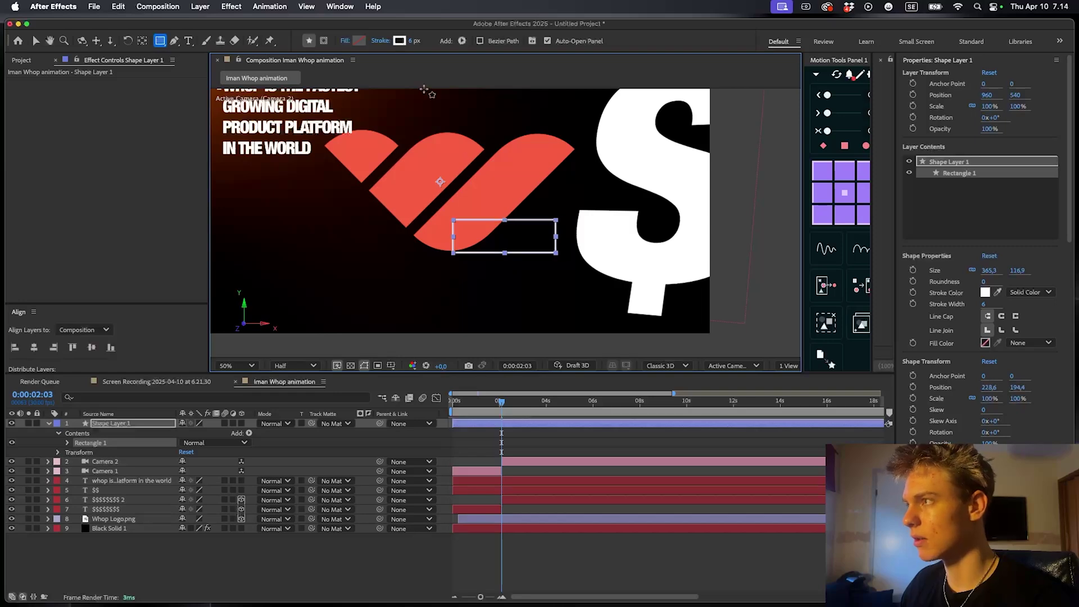
Give the rectangle a 1 px stroke and a very dark brown solid fill
click(414, 41)
text(1)
key(Return)
alt+click(358, 41)
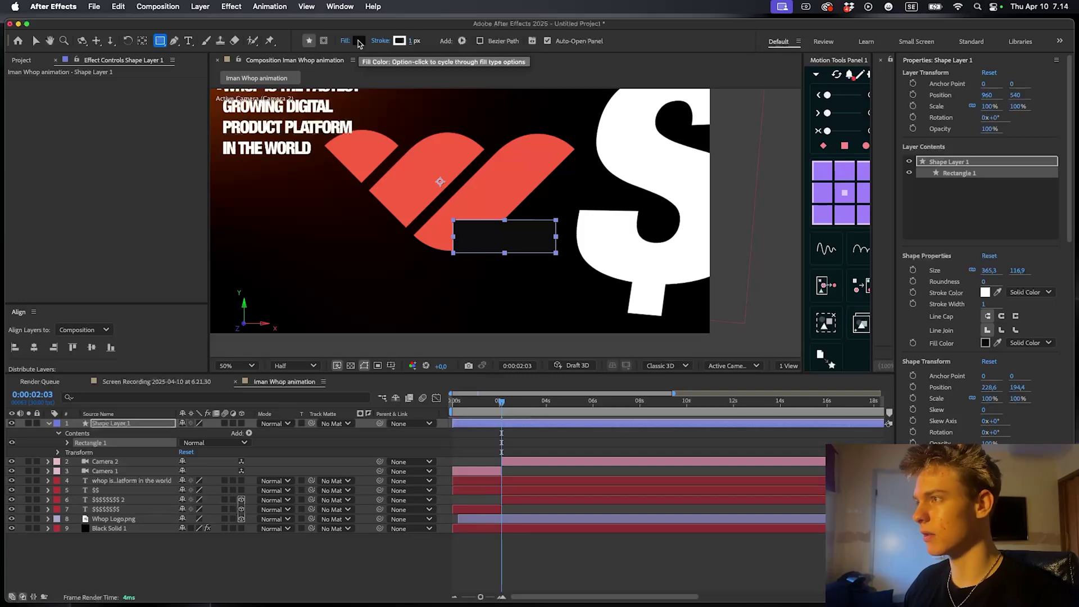
click(359, 41)
drag(543, 373, 613, 356)
click(651, 250)
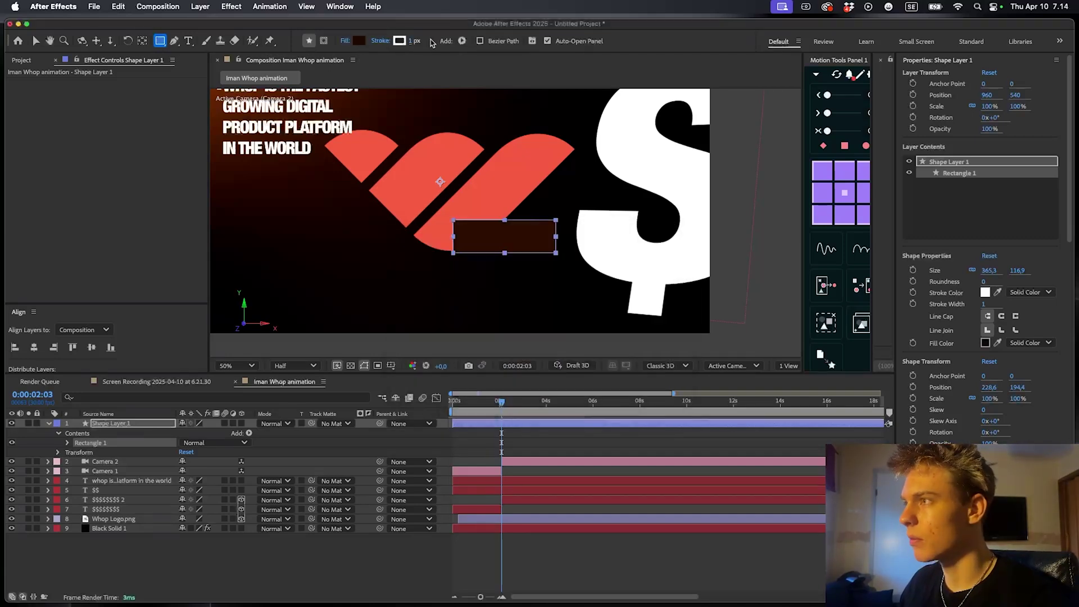
Set the rectangle's stroke colour to orange FFA400
click(401, 42)
drag(573, 384, 574, 378)
drag(544, 332, 642, 285)
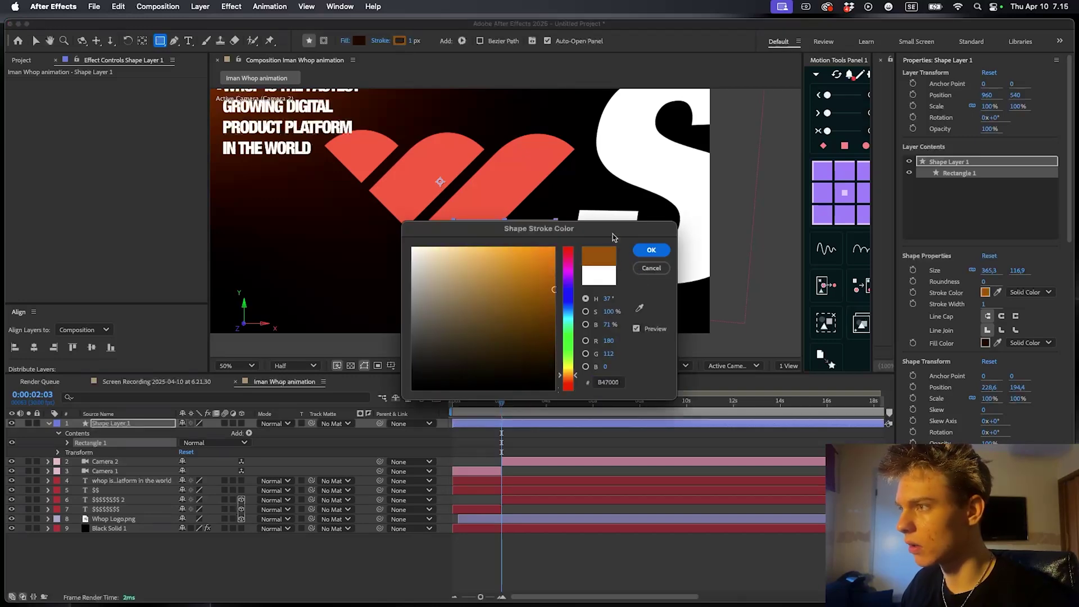
drag(613, 233, 500, 342)
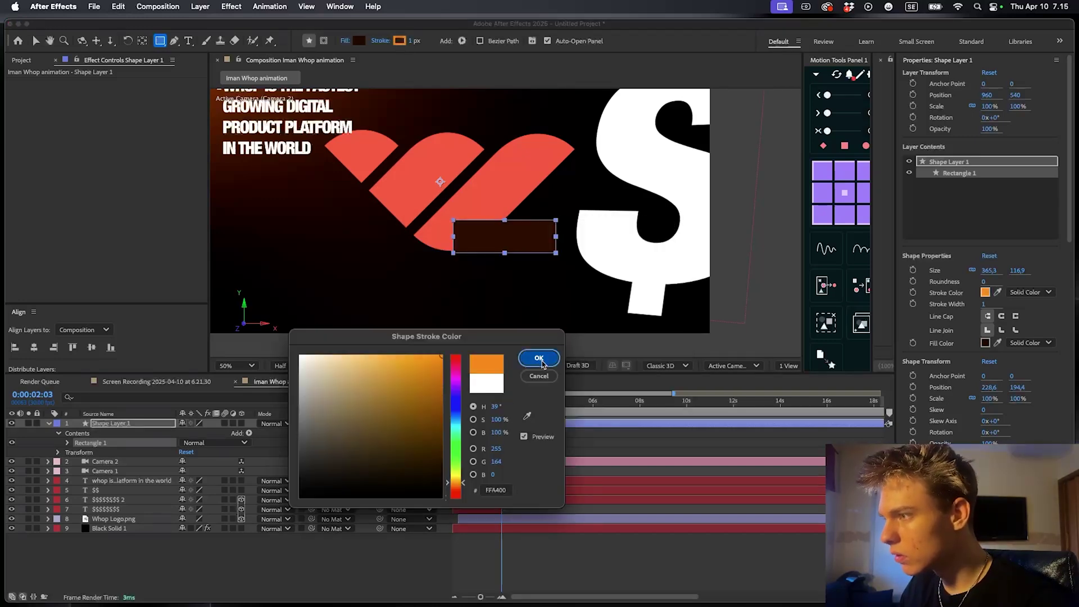
click(538, 358)
click(524, 439)
key(.)
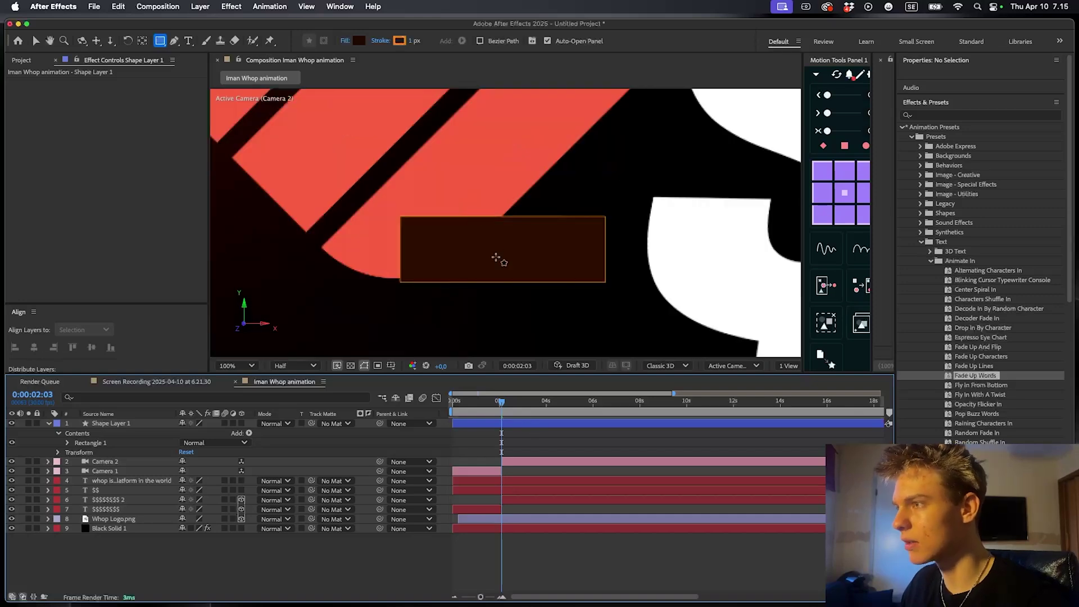
Round the rectangle's corners to a roundness of 24
click(526, 424)
key(v)
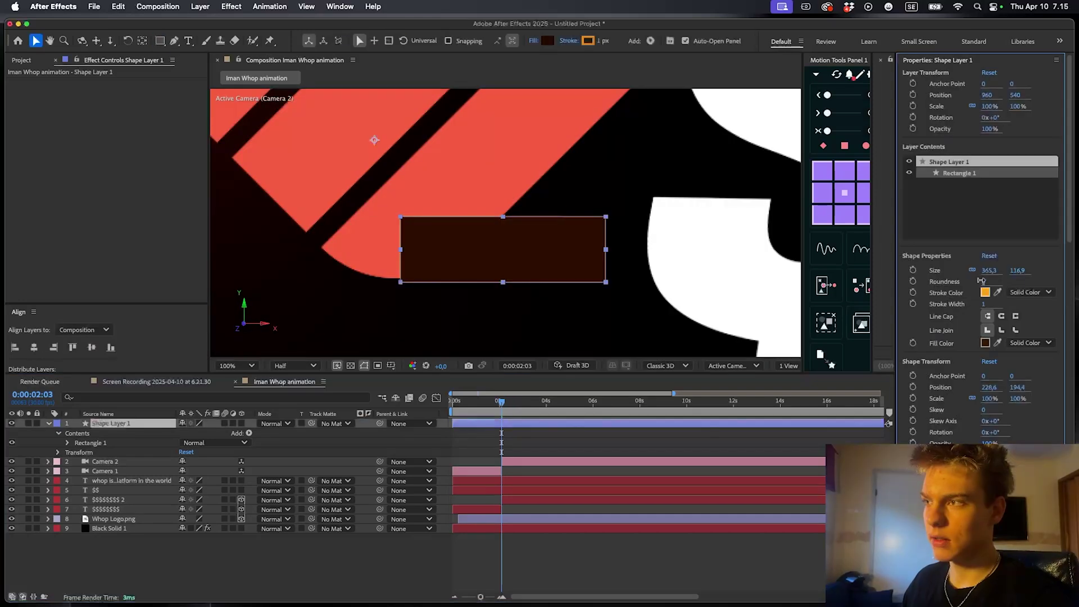
mouse_move(984, 282)
mouse_down()
mouse_move(1013, 281)
mouse_move(999, 281)
mouse_up()
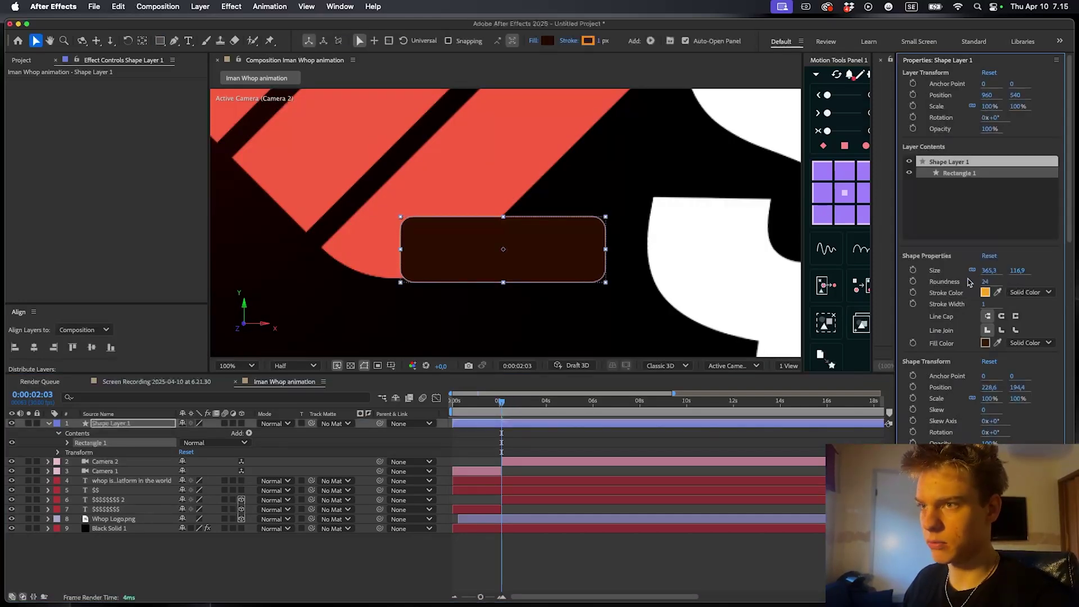
Make the rectangle slightly transparent and shift it horizontally towards the dollar-sign column
click(544, 425)
key(t)
drag(187, 433, 180, 433)
drag(489, 256, 526, 256)
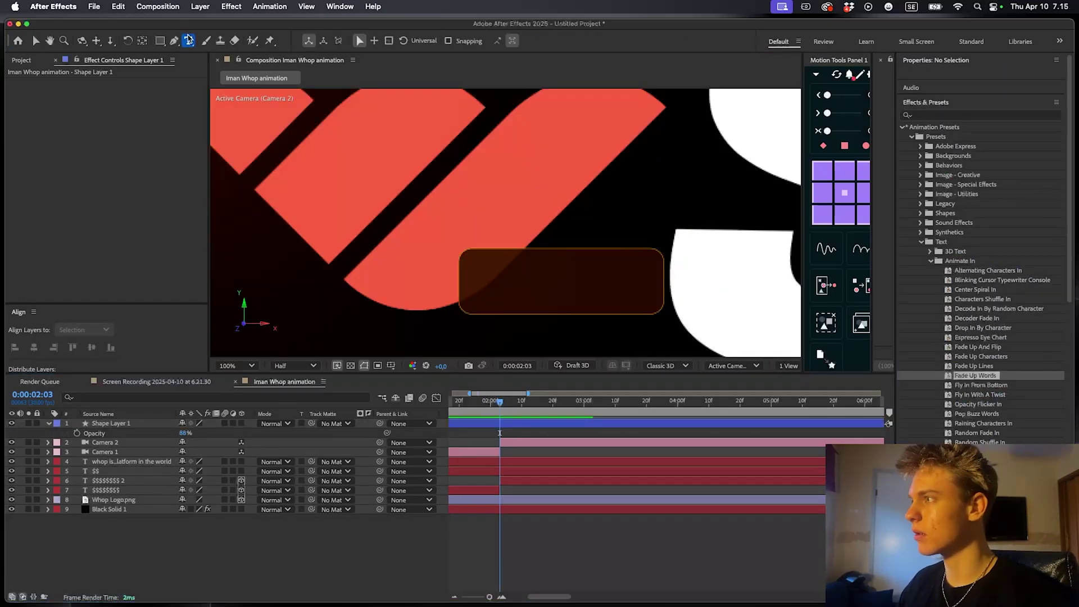
Create a text layer with the placeholder letter I and apply the Dollars preset from Ae Simple Counter Presets
key(super+t)
click(356, 237)
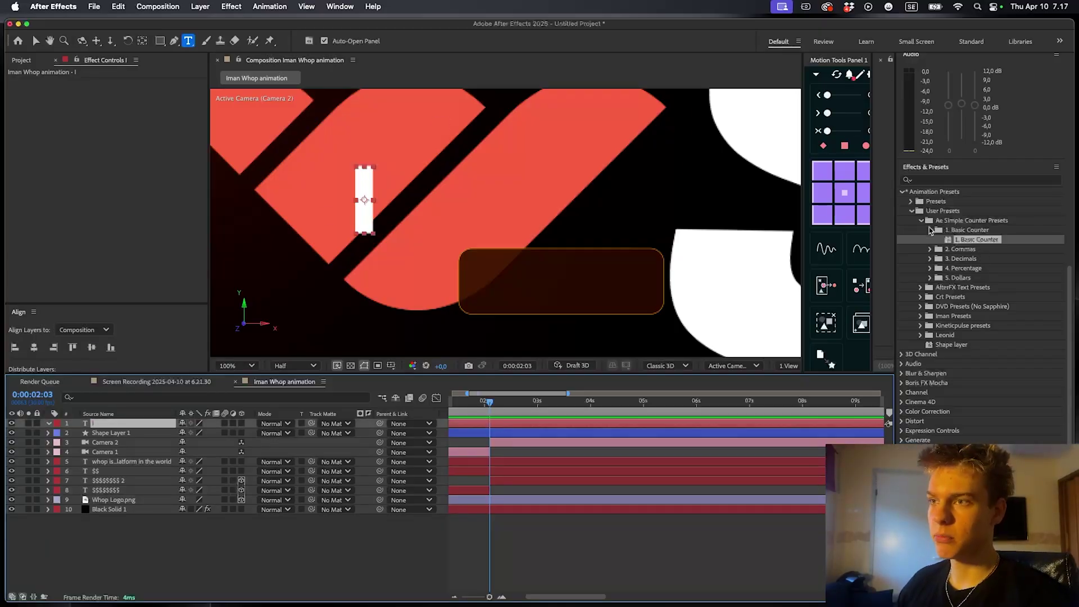
click(931, 230)
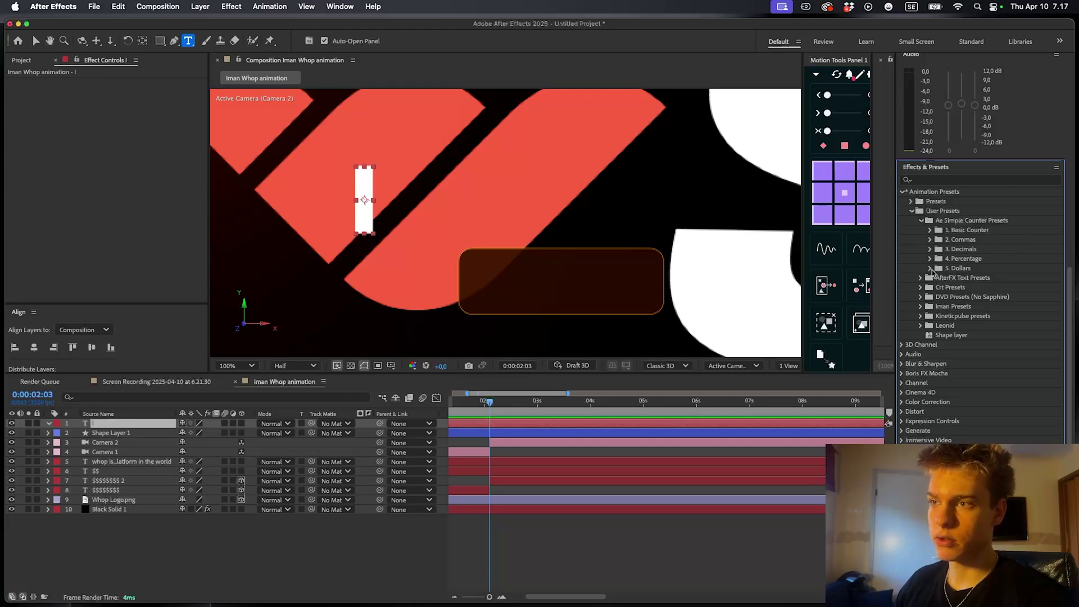
click(930, 268)
drag(981, 278, 506, 423)
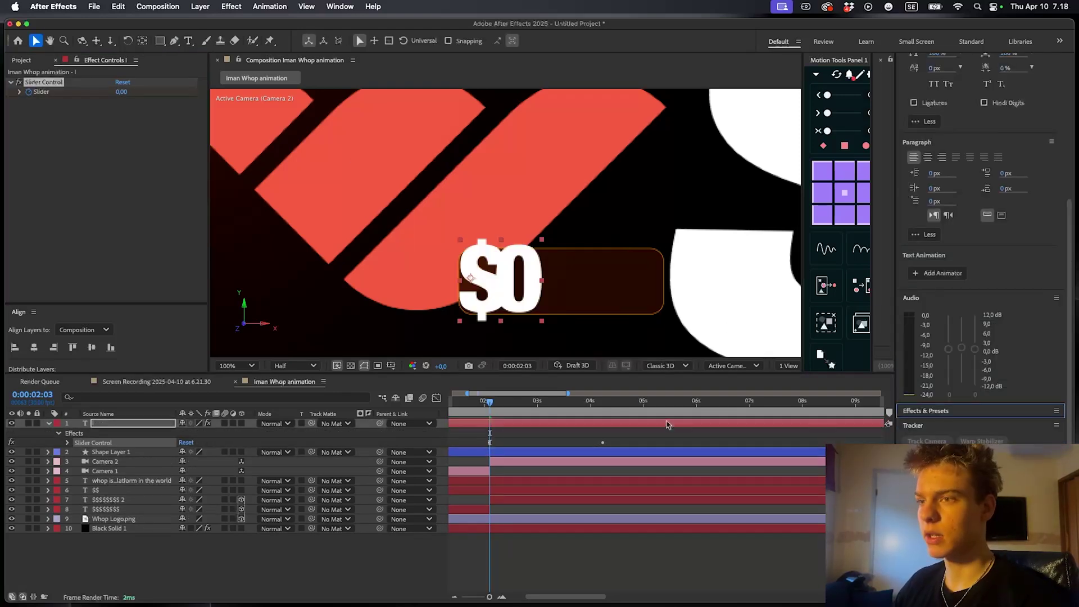
Set the dollar counter text's tracking to 0
scroll(954, 190, up, 5)
click(1009, 180)
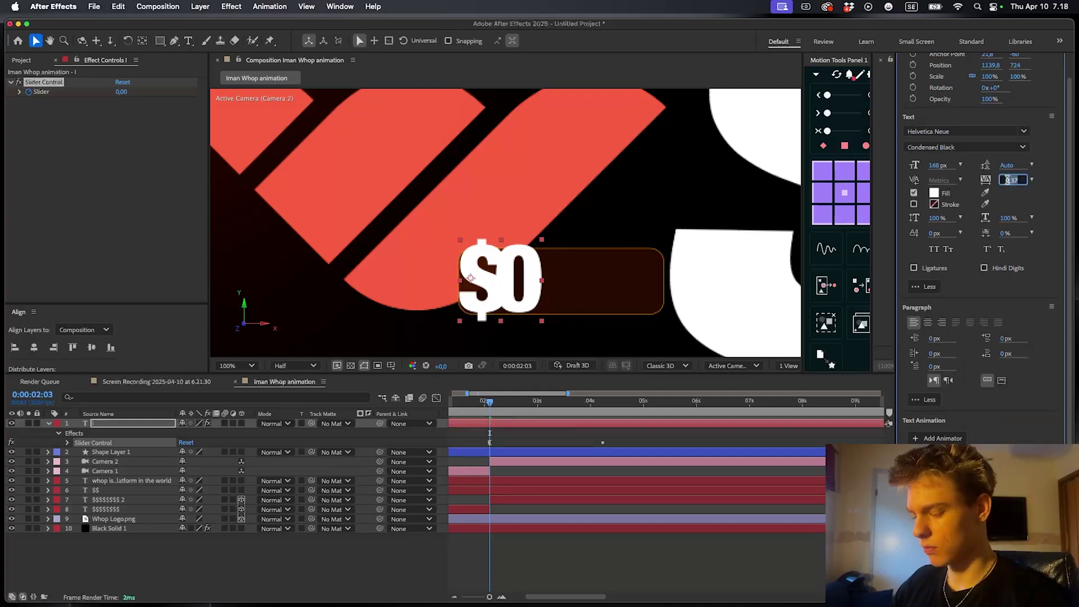
text(0)
key(Return)
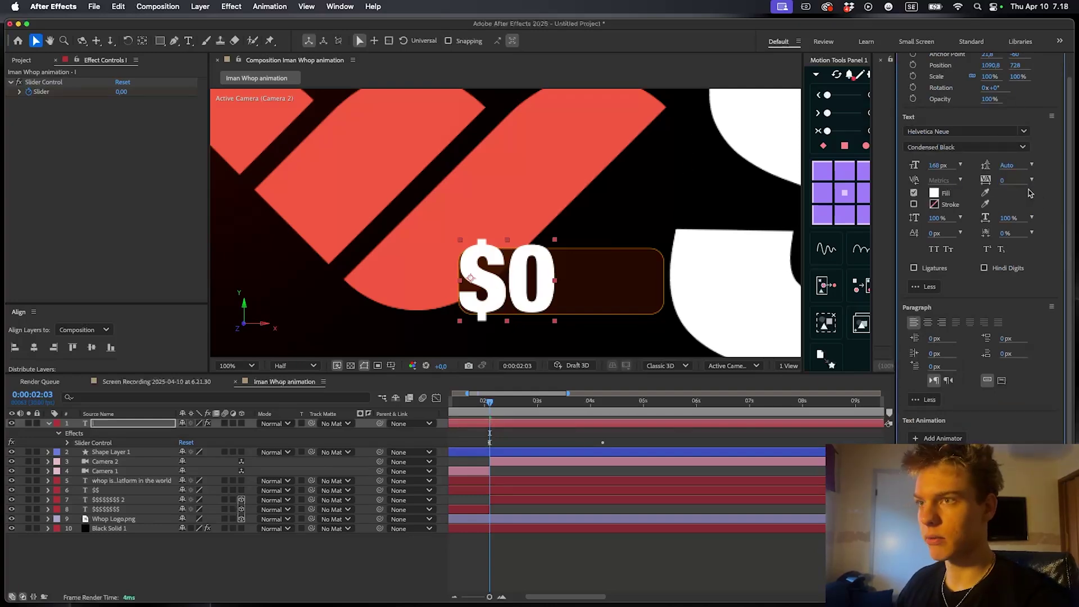
click(564, 471)
Set the counter's starting slider keyframe at 0:00:02:03 to 300
click(476, 424)
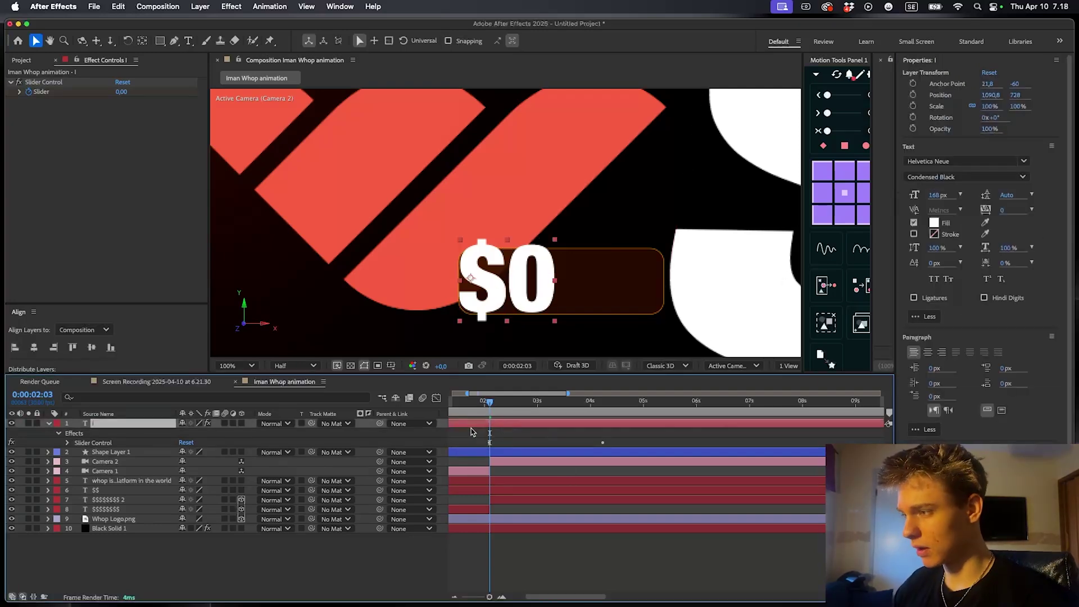
key(u)
click(185, 442)
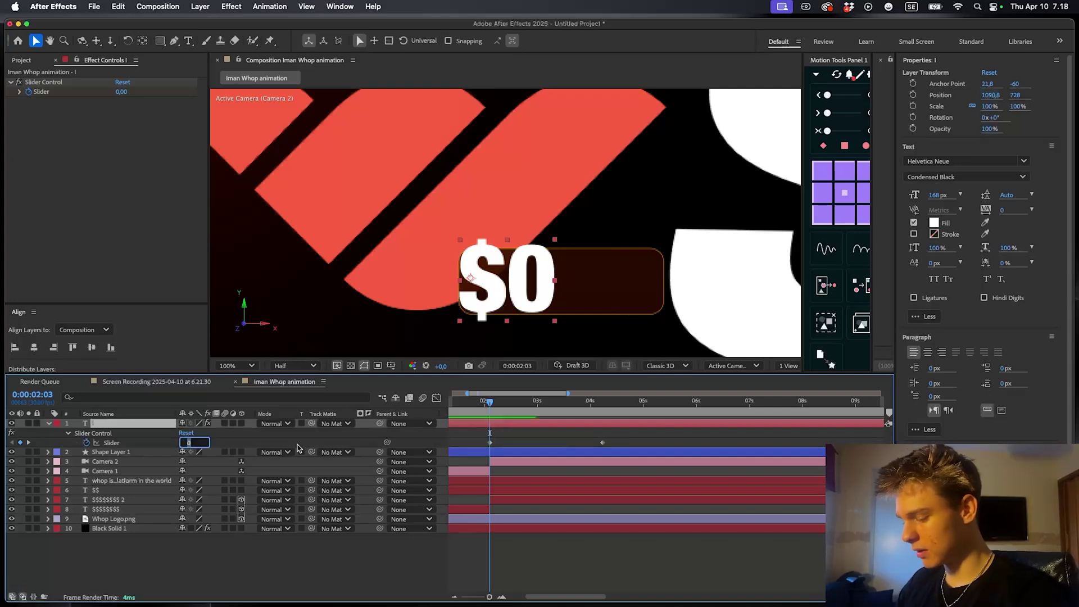
text(300)
key(Return)
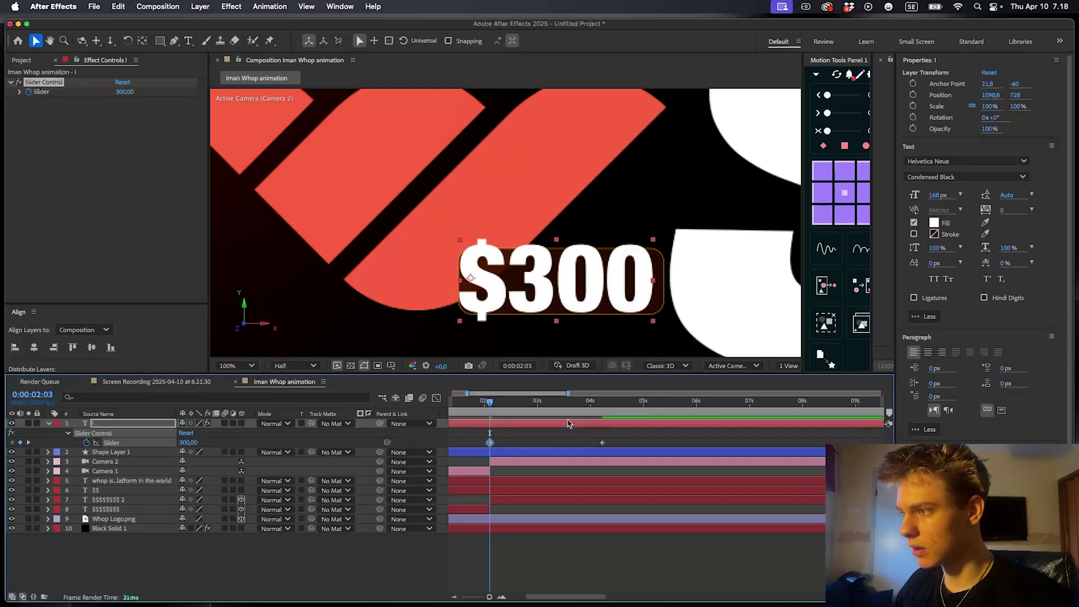
Set the counter's ending slider keyframe at 0:00:04:07 to 999
drag(573, 408, 603, 410)
click(564, 447)
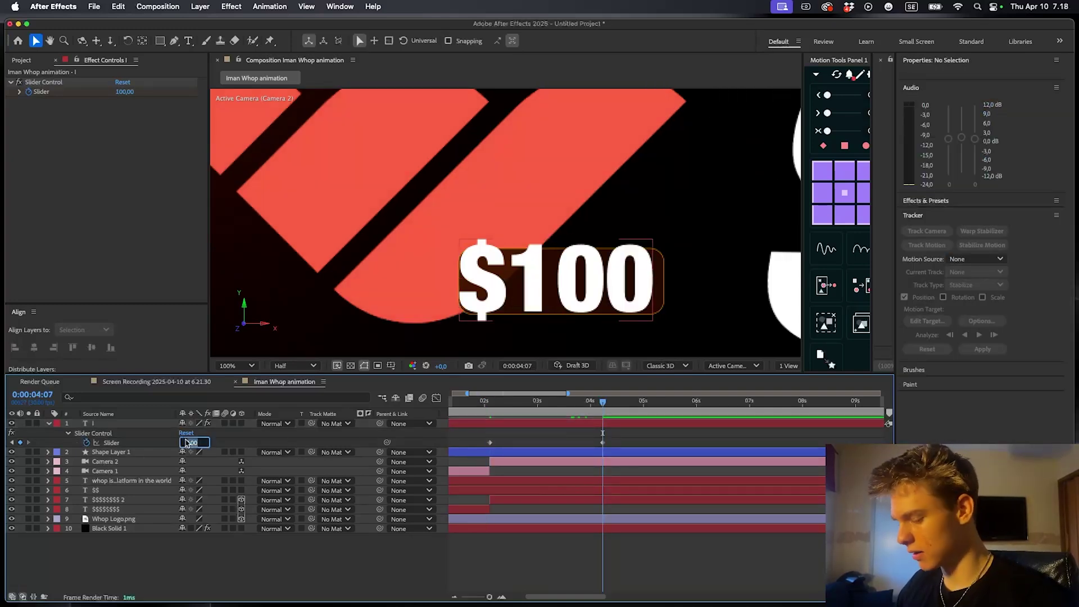
text(999)
key(Return)
Ease the counter's slider keyframes and move the ending keyframe earlier, to shortly after the three-second mark
key(j)
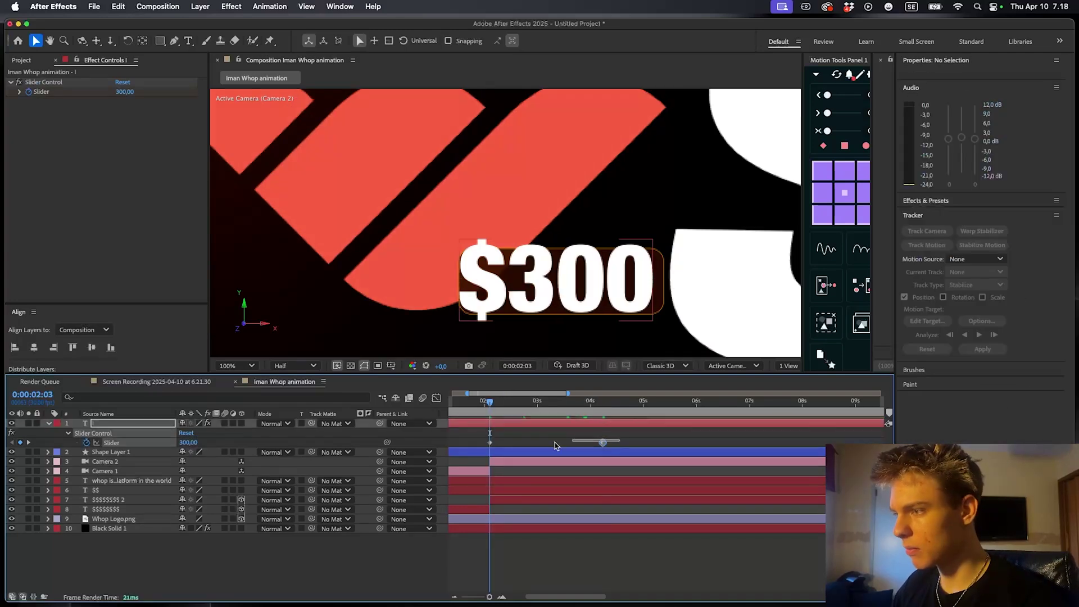
click(603, 445)
drag(520, 443, 536, 443)
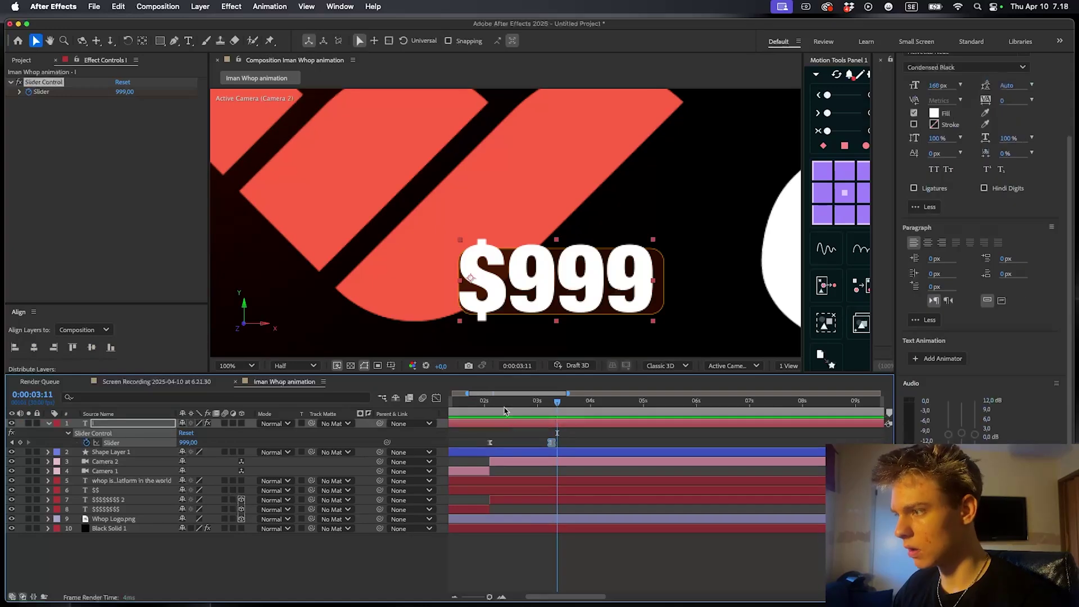
click(490, 401)
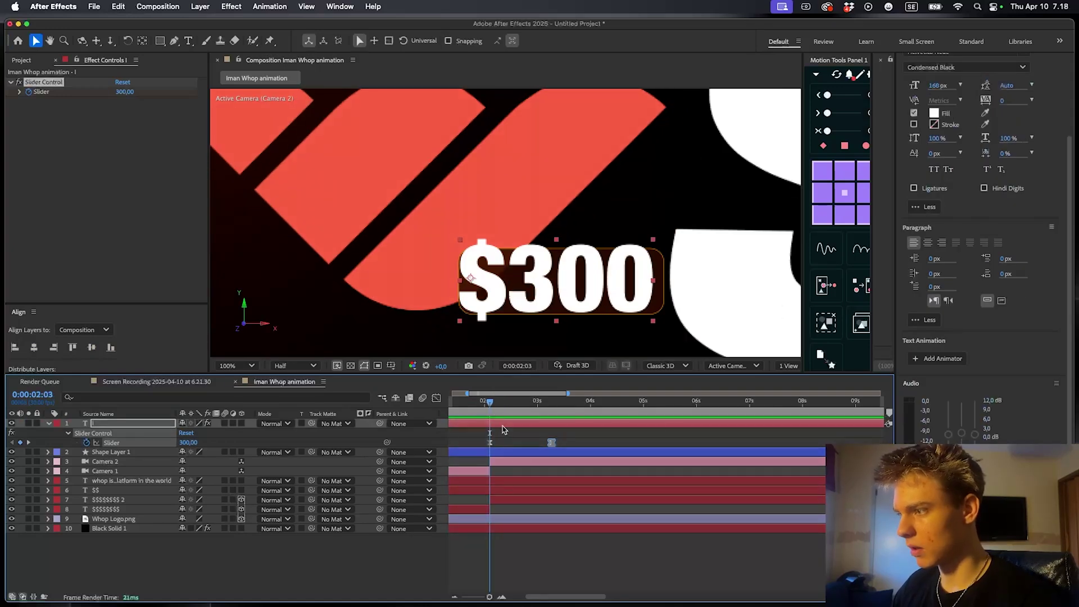
Reduce the dollar counter to 85 px at 54% scale and place it inside the rounded box
drag(938, 85, 897, 86)
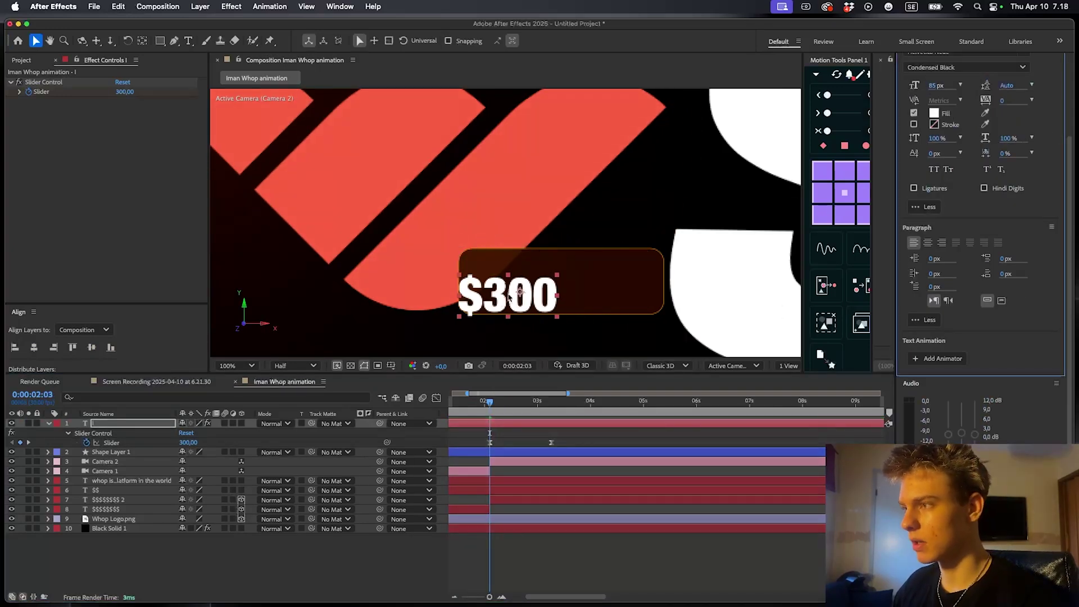
key(s)
drag(196, 434, 170, 433)
drag(511, 282, 502, 275)
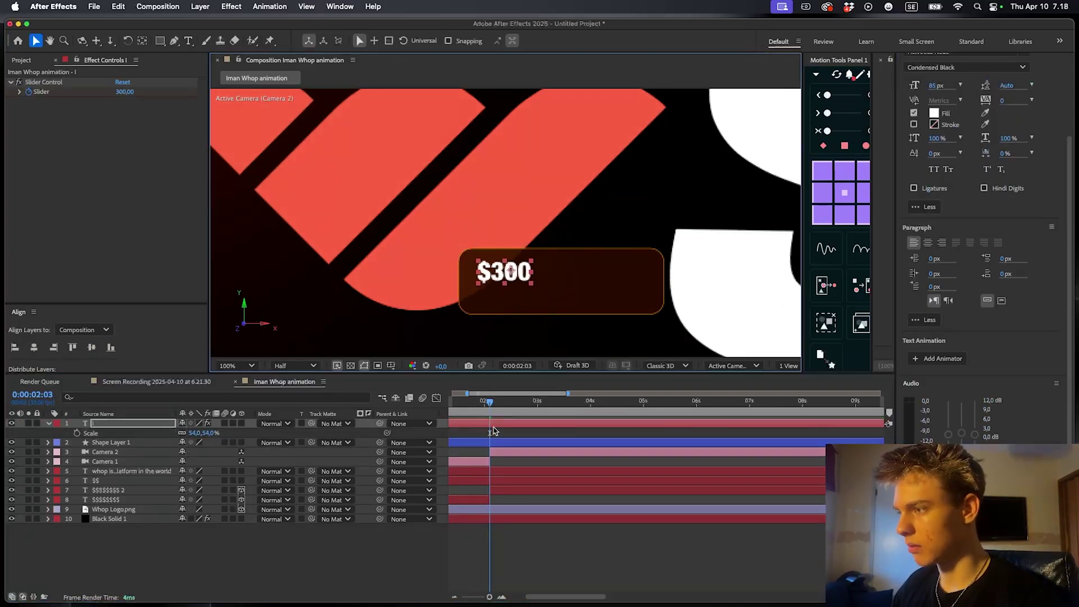
scroll(494, 429, down, 1)
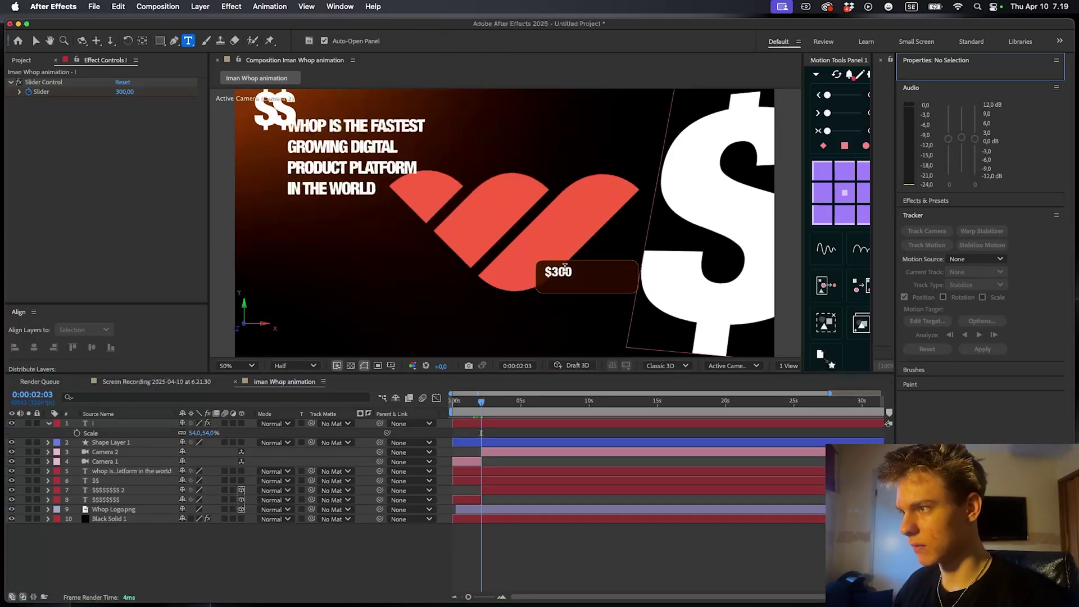
Add a two-line text layer near the box reading "Million" and "Purchased on whop"
scroll(570, 272, up, 2)
click(357, 188)
text(Million)
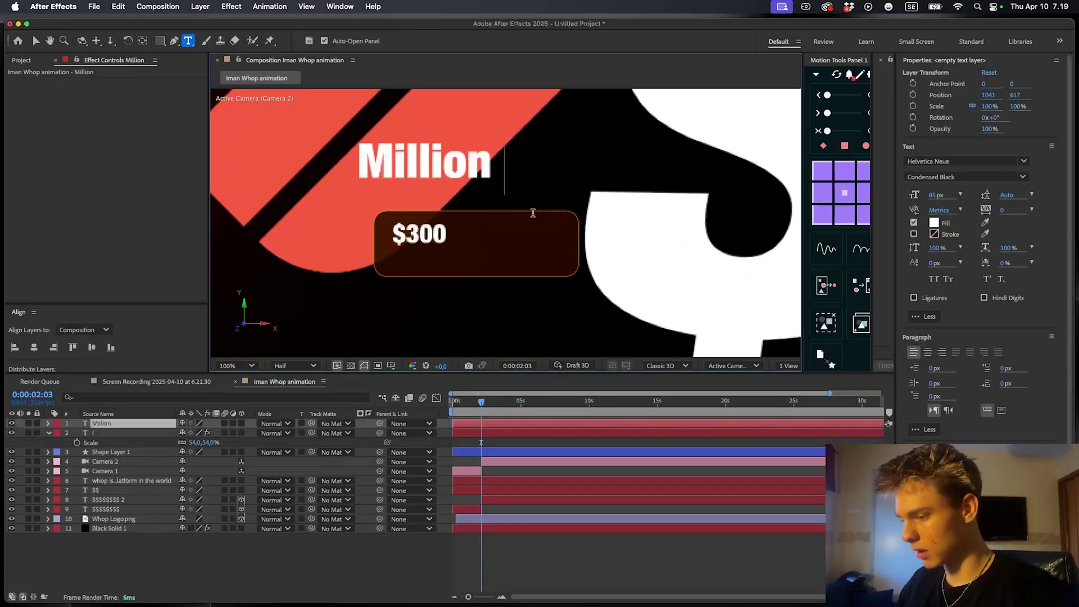
key(Return)
text(Purchased on whop)
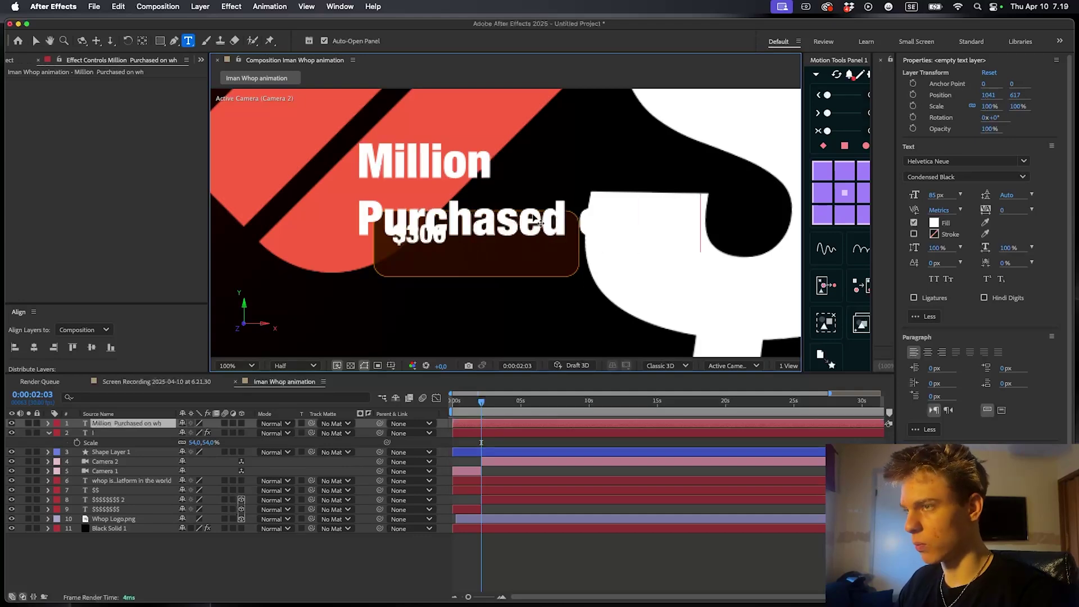
Format the whole "Million Purchased on whop" text as all caps and centre-aligned
key(super+a)
key(super+shift+k)
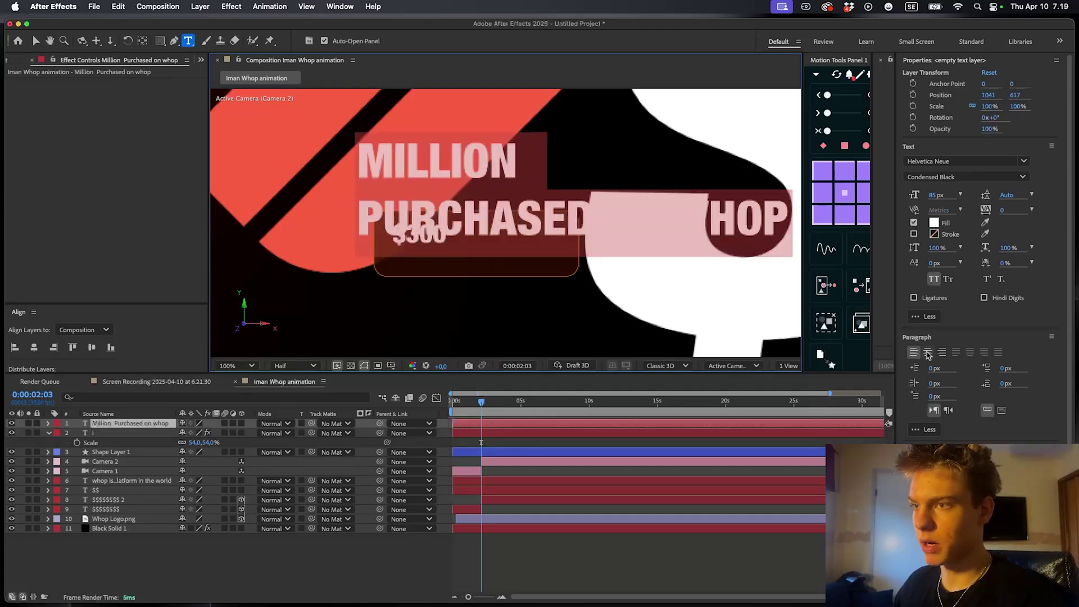
click(927, 353)
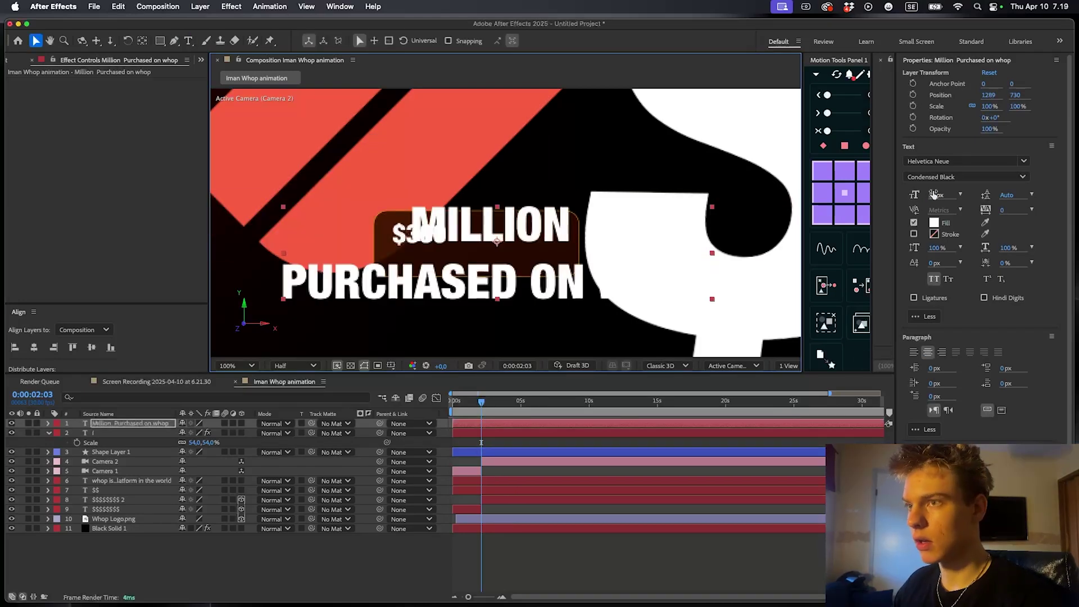
Reduce the "Million Purchased on whop" text to 34 px and fit it inside the box, with MILLION shifted to leave room for the counter
drag(934, 195, 898, 188)
drag(492, 257, 473, 254)
key(super+t)
key(v)
drag(472, 254, 470, 254)
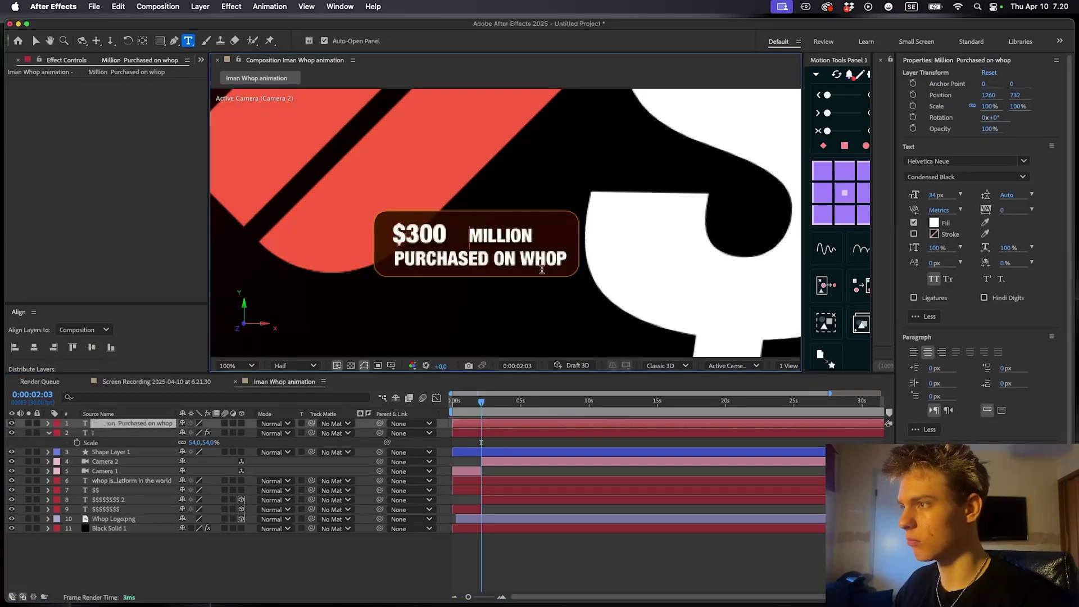
Reduce the dollar counter to 69 px and align it directly before MILLION on the first line
click(501, 425)
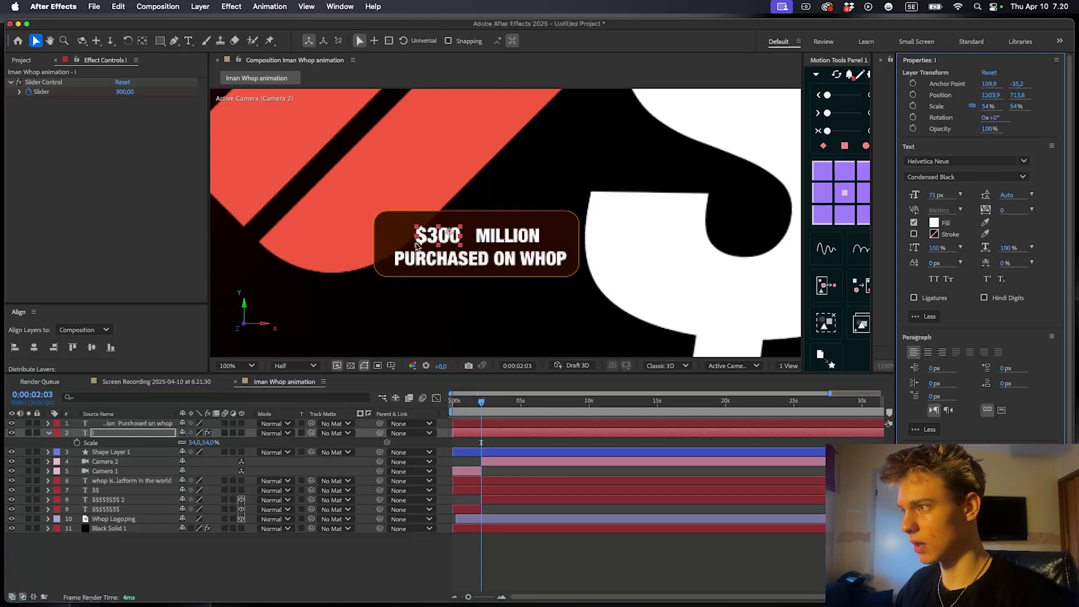
click(434, 237)
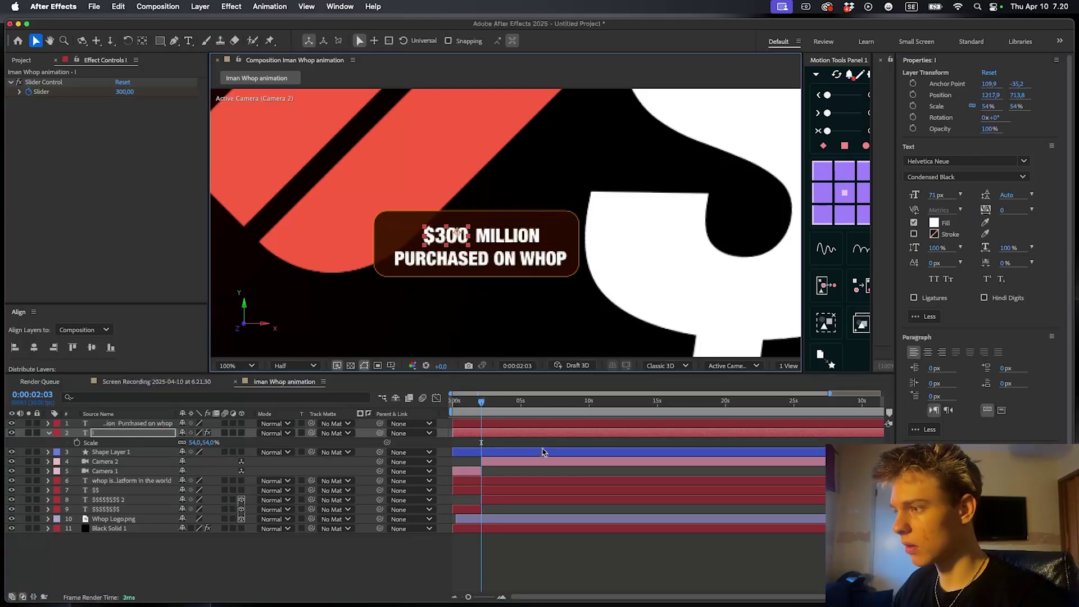
scroll(498, 446, down, 2)
scroll(441, 265, up, 2)
drag(527, 156, 527, 154)
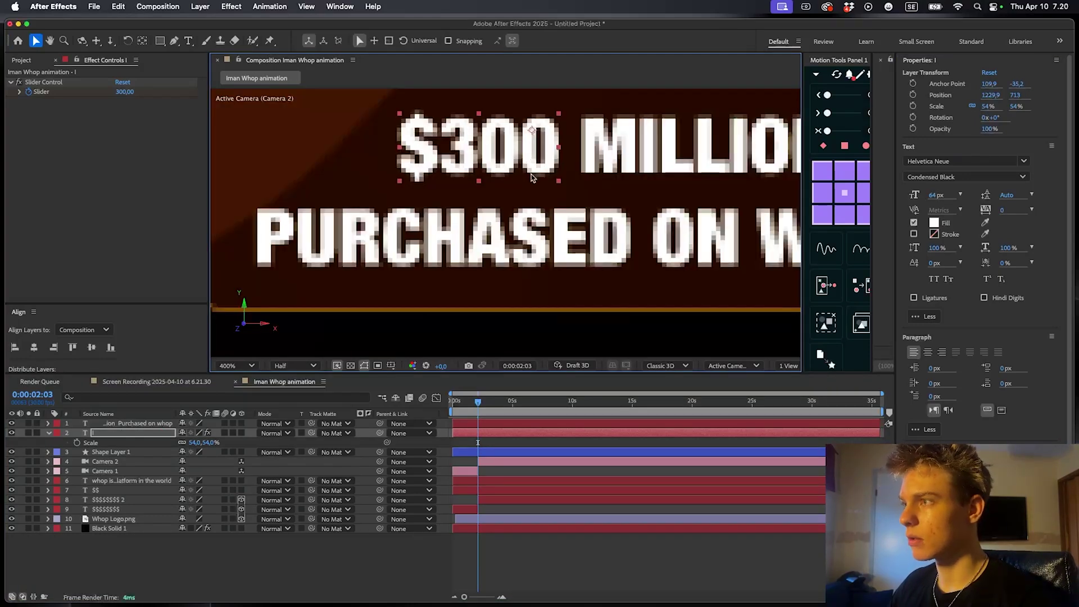
scroll(533, 178, down, 2)
Trim both text layers to start at 0:00:02:03 and precompose them as "Text"
click(496, 445)
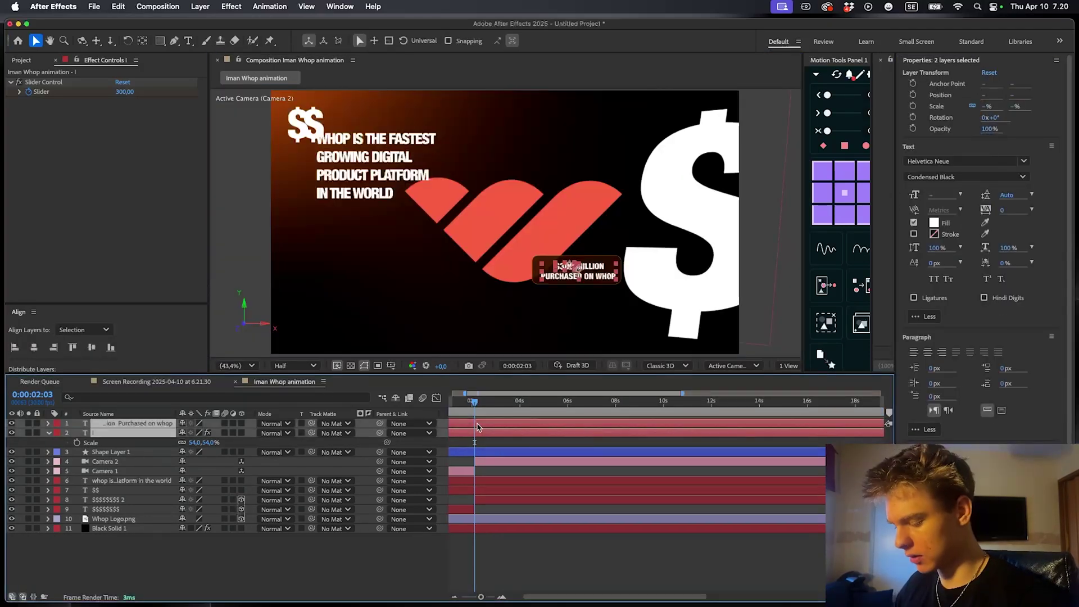
key(alt+[)
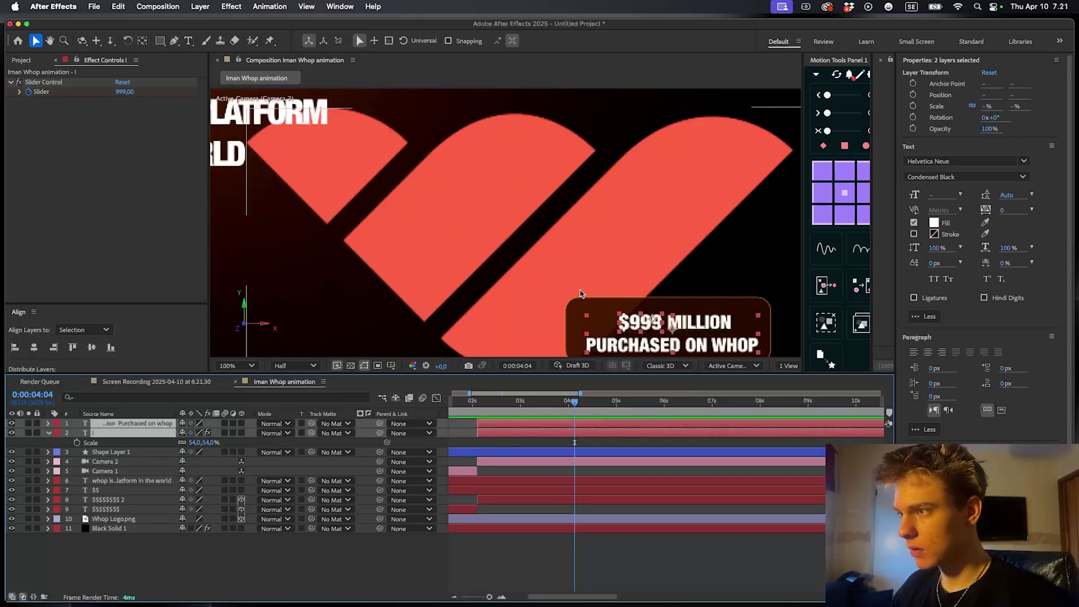
drag(582, 294, 385, 229)
drag(483, 290, 481, 287)
key(super+shift+c)
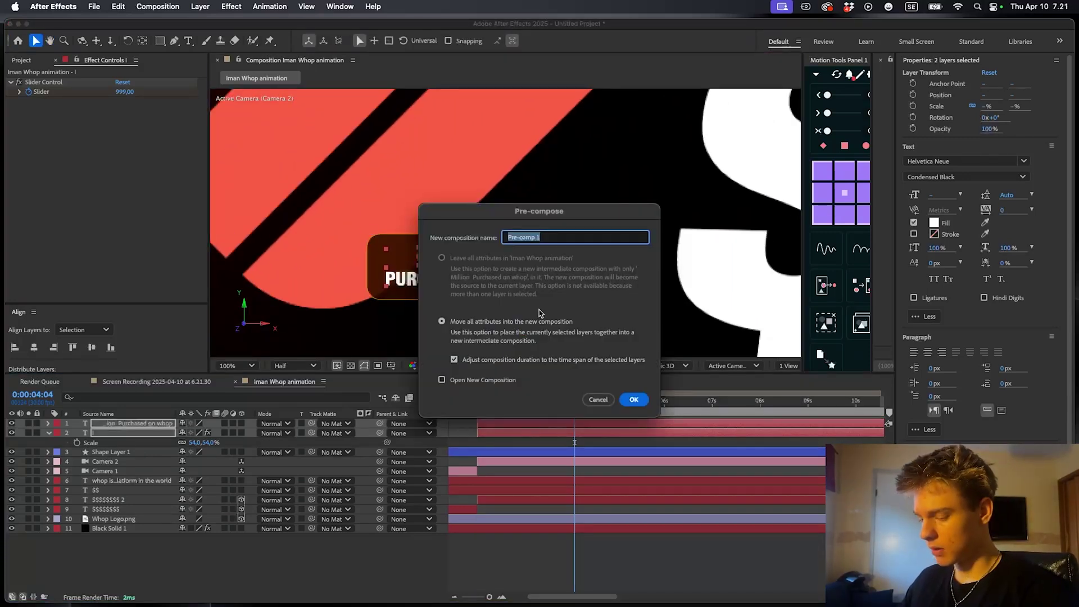
text(Text)
click(634, 400)
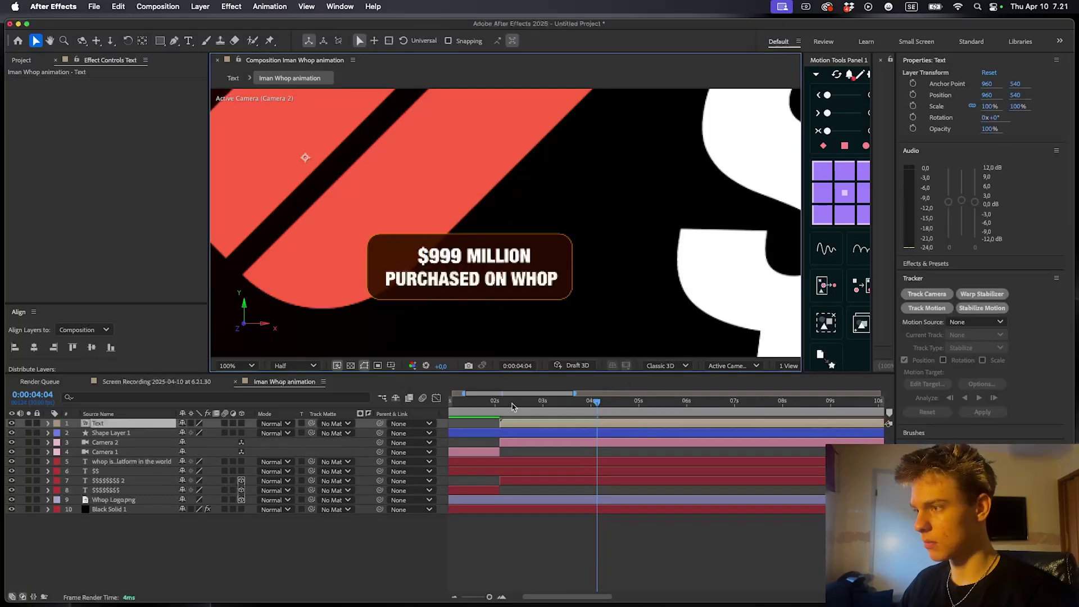
Make the Text precomp and Shape Layer 1 3D, realign the text with the box, and trim the shape to start at 0:00:02:03
click(241, 423)
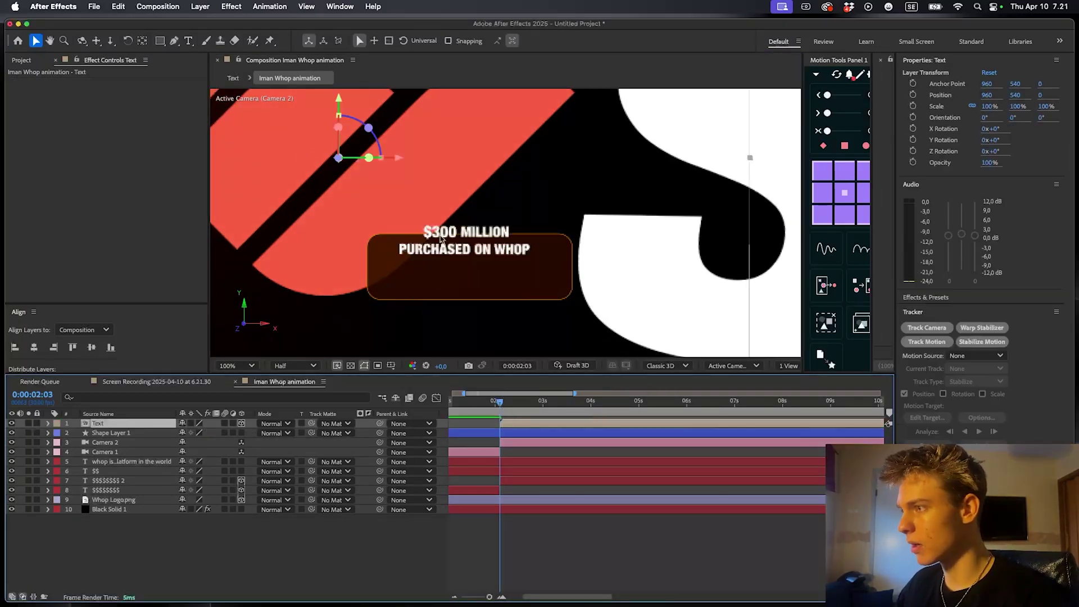
drag(457, 247, 456, 273)
click(525, 435)
key(alt+[)
click(242, 433)
Scale Shape Layer 1 to 113% and the Text precomp to 109%, keeping them aligned beside the logo
key(s)
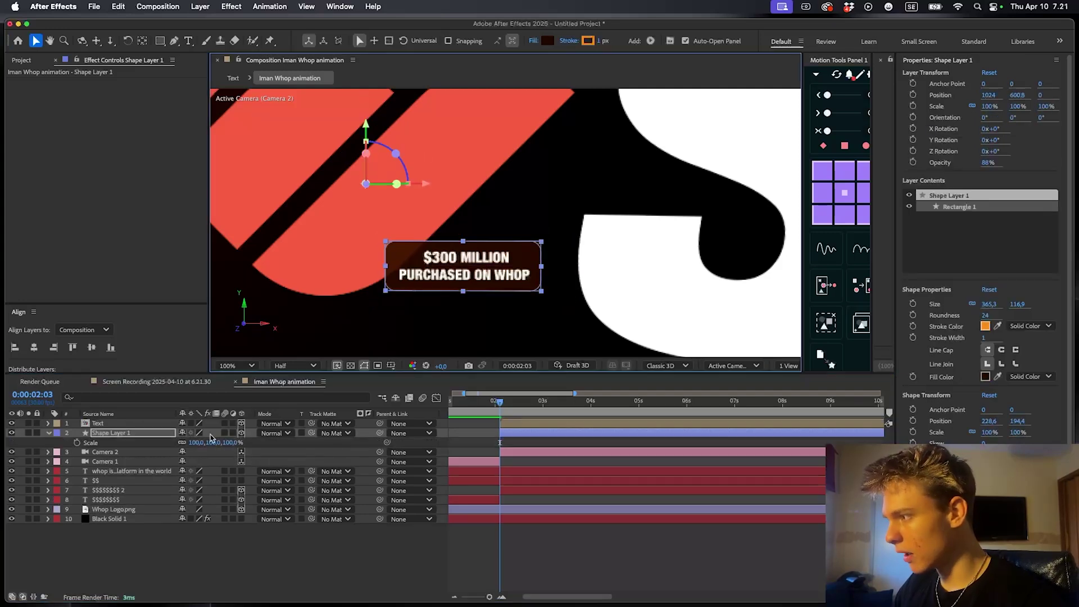
drag(195, 443, 206, 443)
drag(497, 283, 496, 272)
click(845, 193)
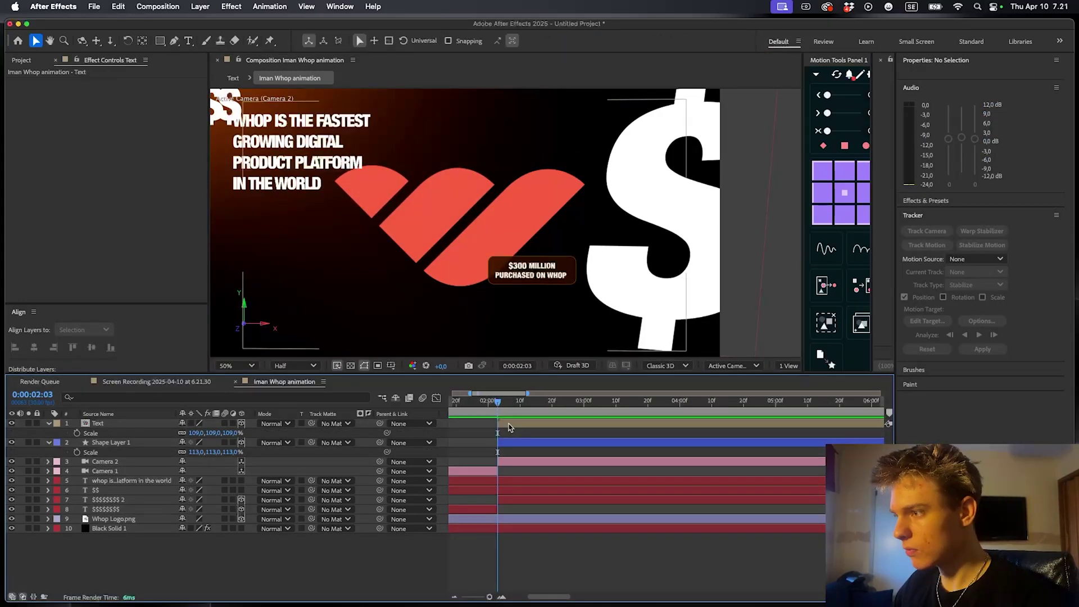
Inside the Text precomp, move the MILLION text's ending range selector Offset keyframe to about three and a half seconds and ease its keyframes
double_click(512, 429)
click(509, 430)
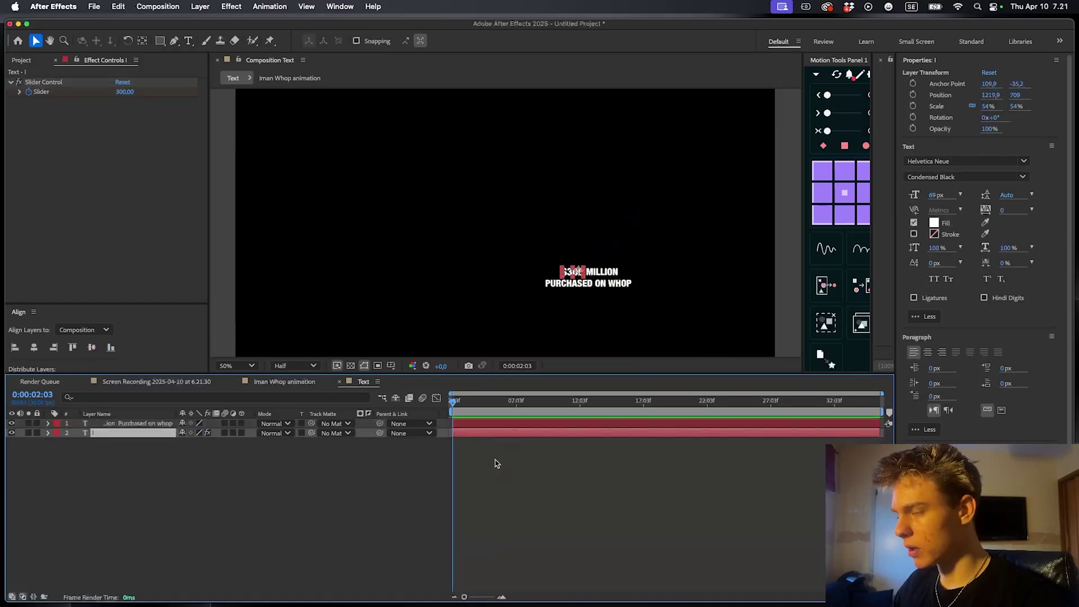
click(491, 426)
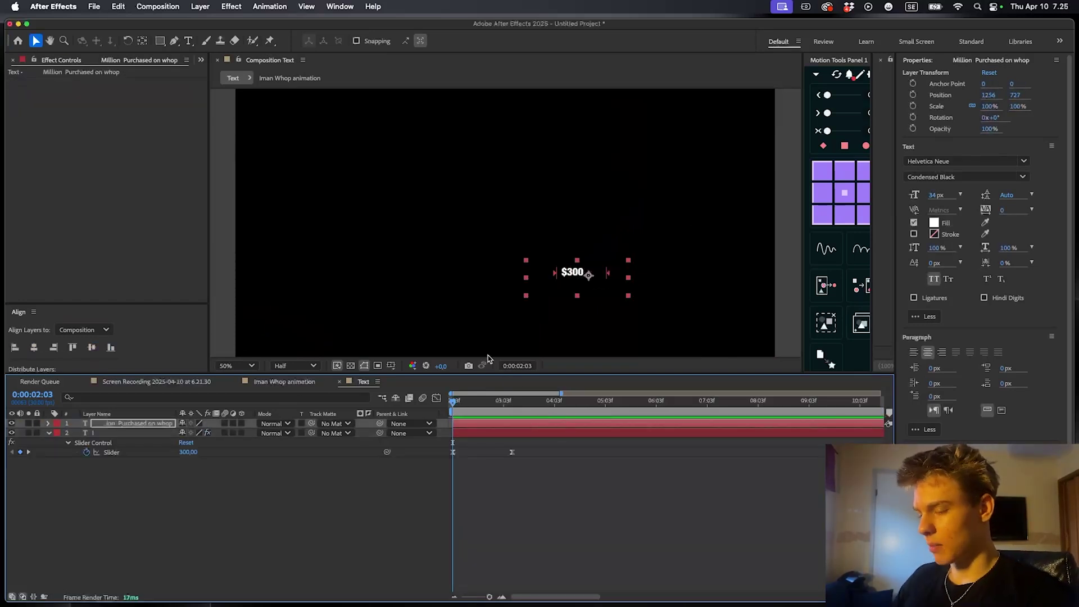
key(u)
drag(478, 444, 526, 443)
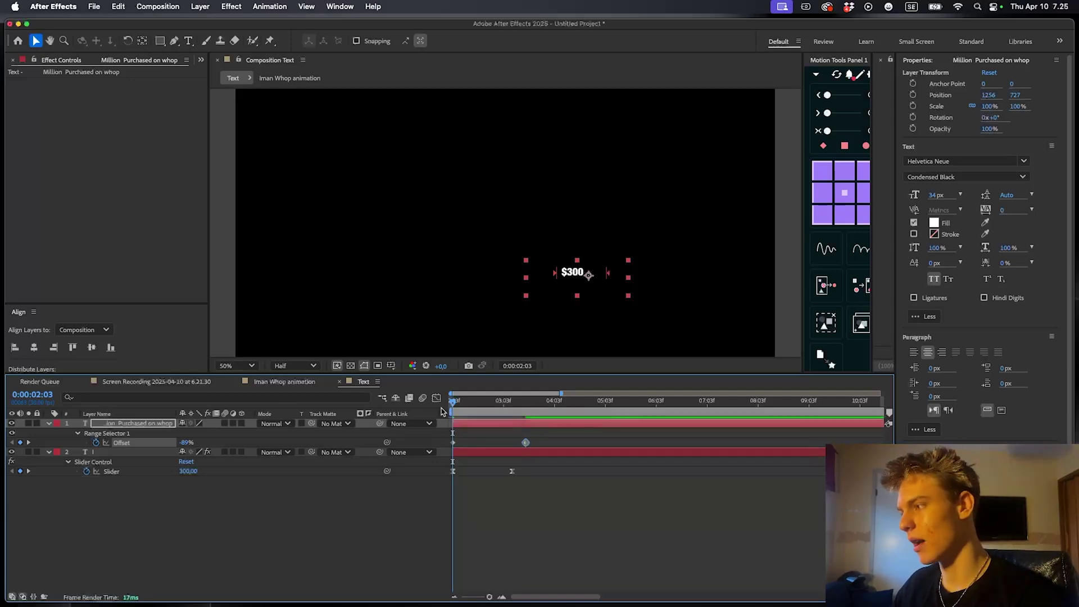
key(space)
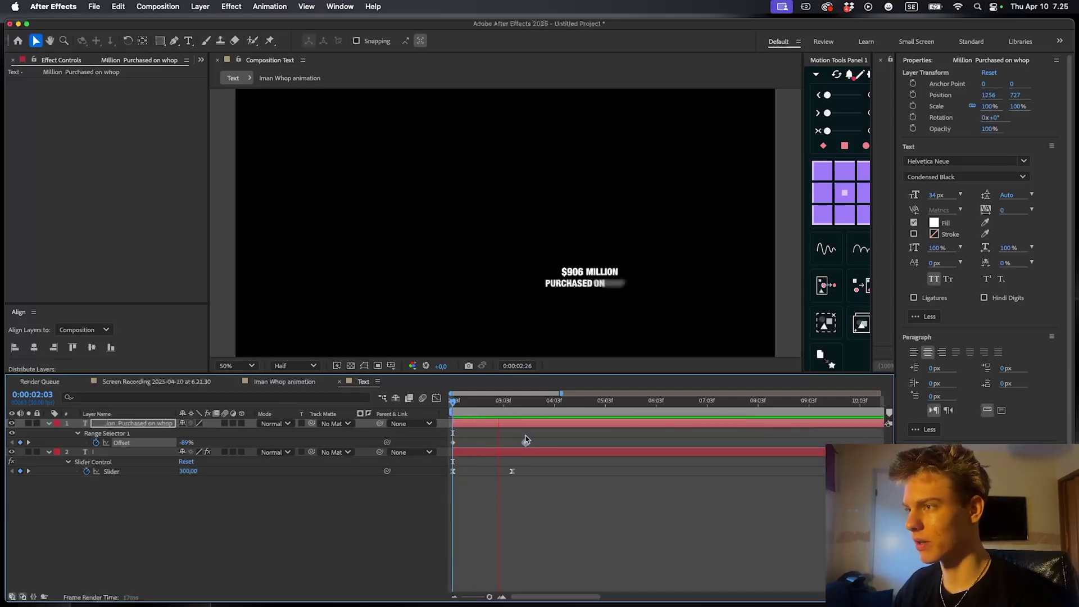
drag(540, 442, 405, 443)
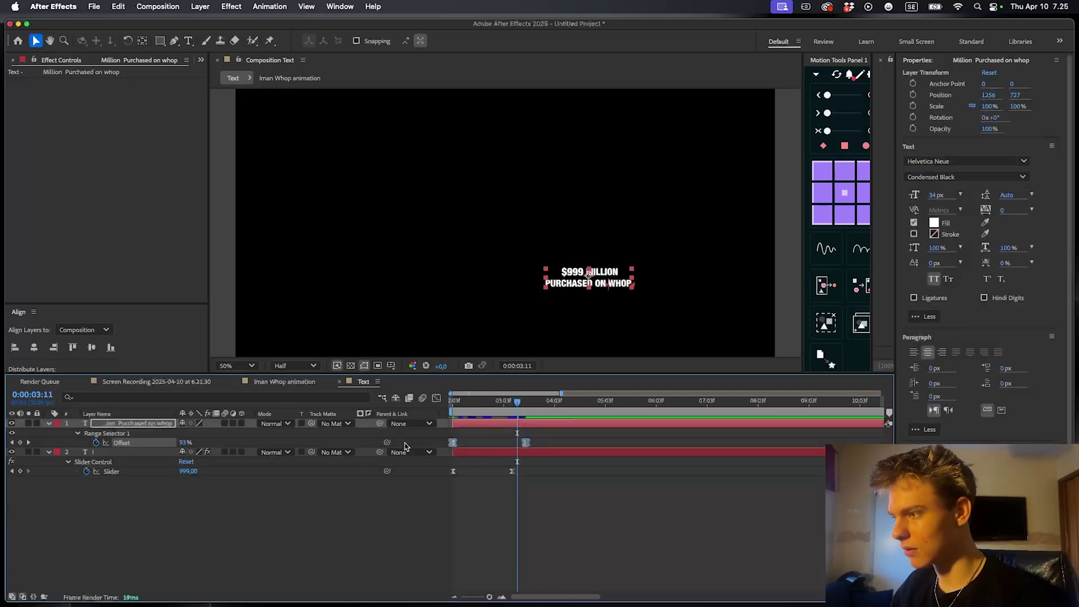
Add position and opacity keyframes to the dollar counter a few frames after its start
click(471, 453)
key(p)
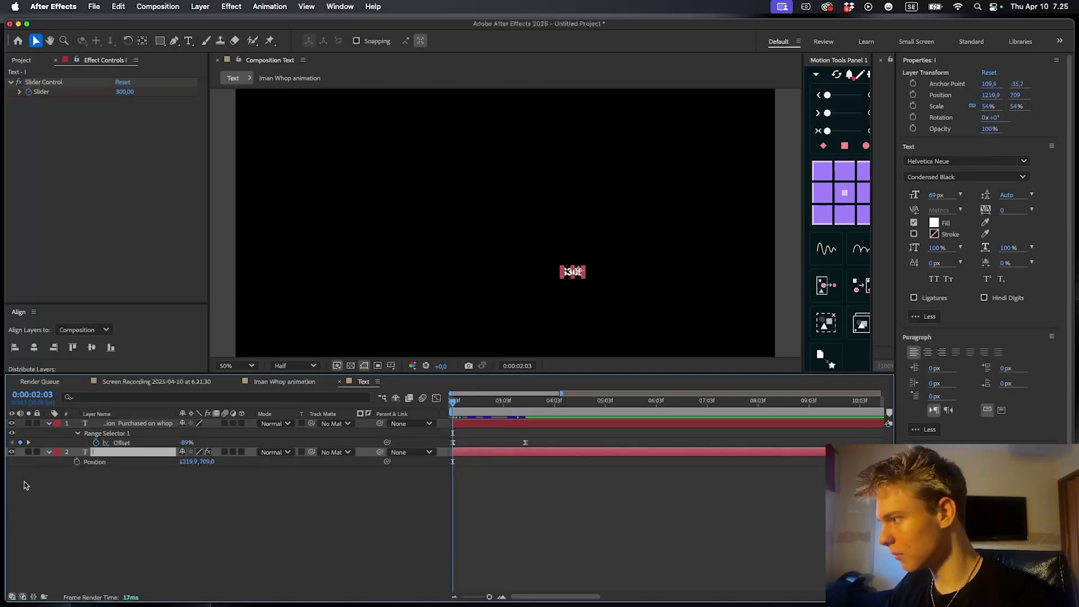
click(77, 462)
key(t)
click(78, 463)
key(u)
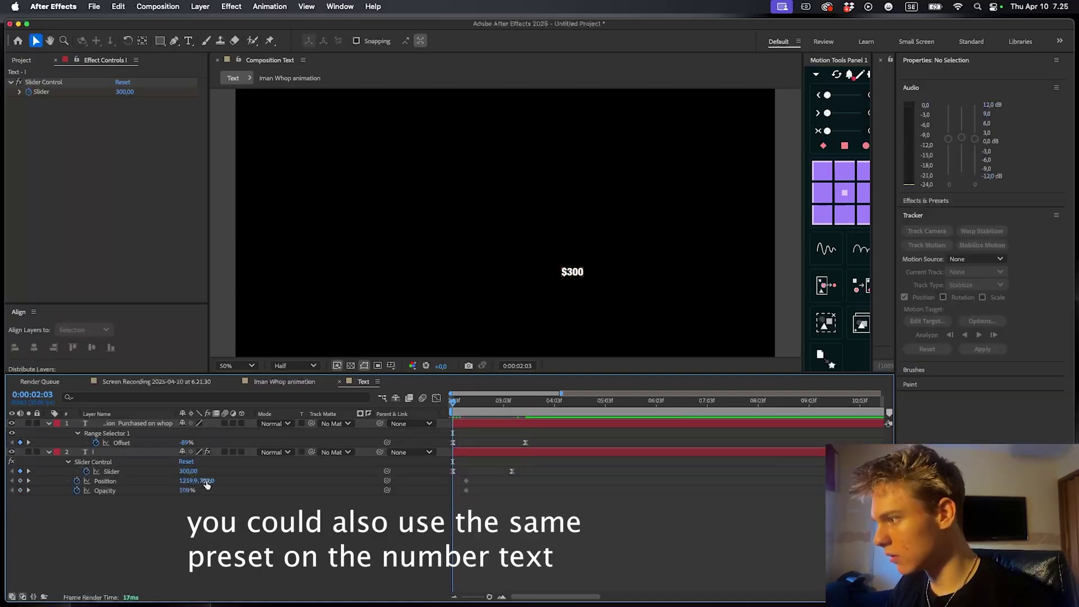
Set the counter's starting position and opacity keyframes at 0:00:02:03 for its entrance, ease them, and move the ending keyframes slightly later
drag(206, 482, 73, 494)
drag(511, 494, 448, 479)
click(437, 398)
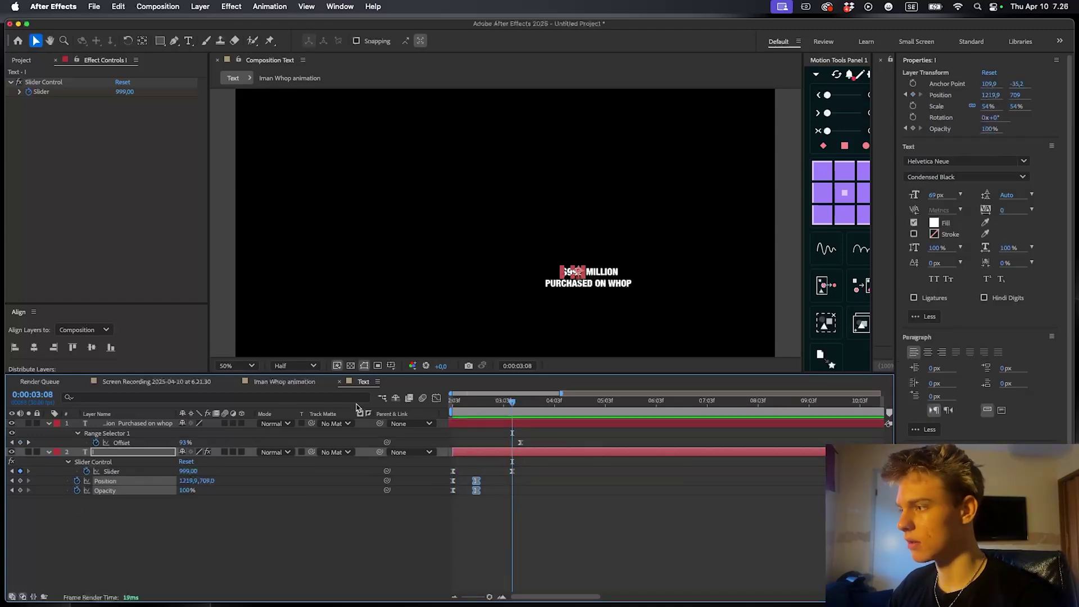
Split the dollar counter layer at 0:00:03:08 in the Text precomp
click(288, 383)
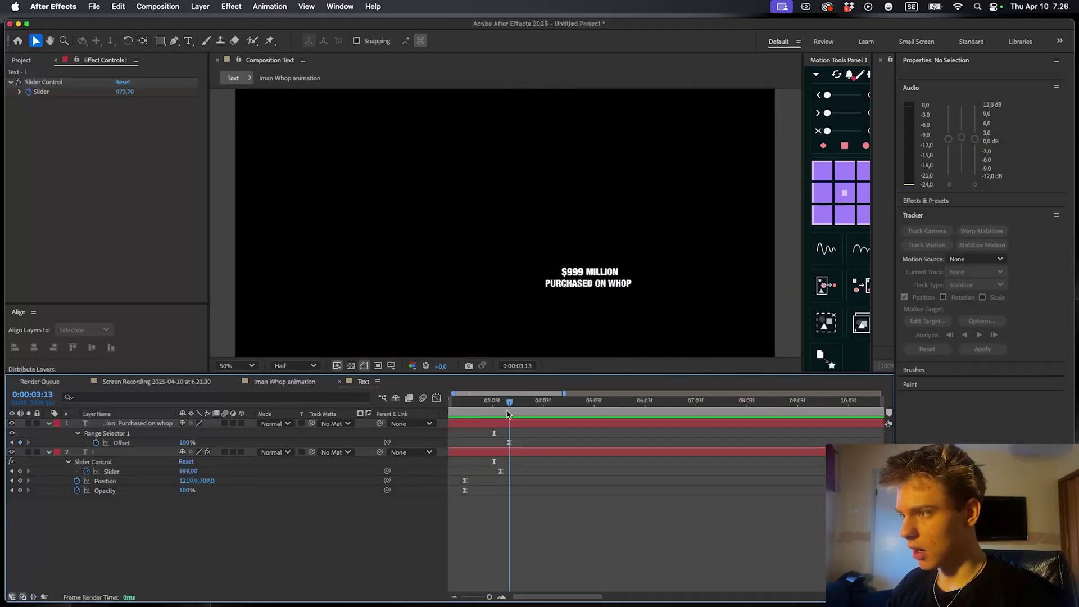
drag(518, 401, 502, 401)
key(j)
key(equal)
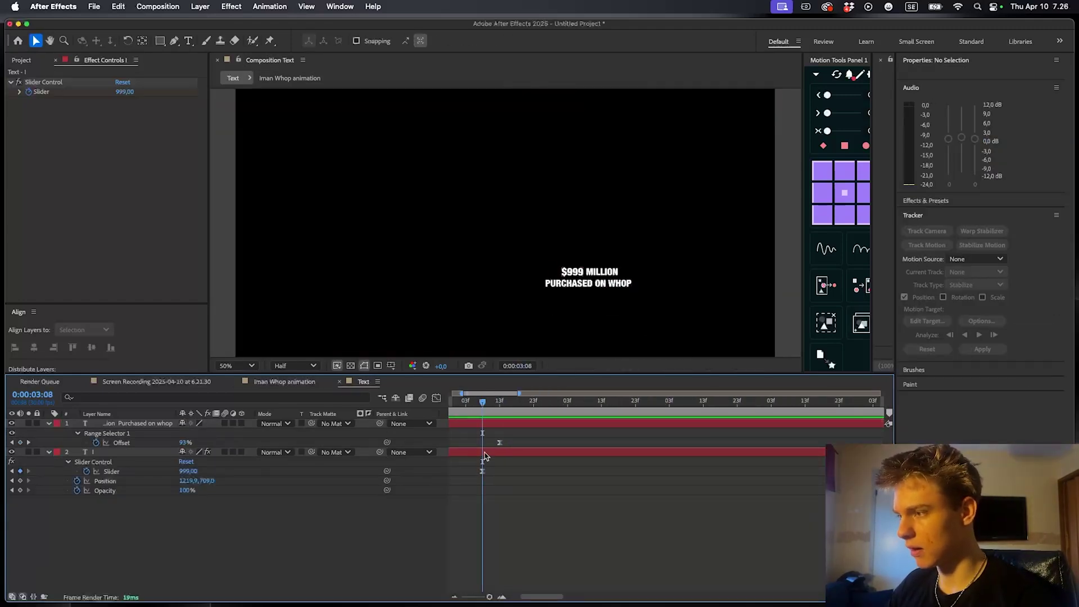
click(497, 454)
key(super+shift+d)
scroll(569, 273, up, 1)
drag(605, 295, 522, 213)
Set the second counter layer's slider to 1 at 0:00:03:08 and move it to 1258.9, 709 beside MILLION
key(u)
click(505, 471)
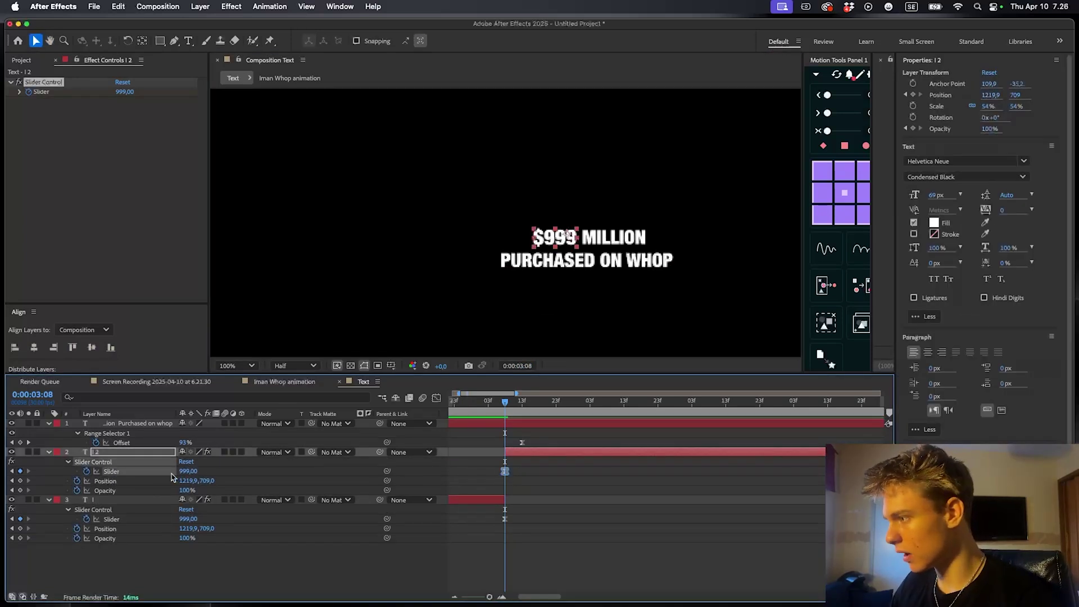
click(191, 471)
text(1)
key(Return)
click(513, 432)
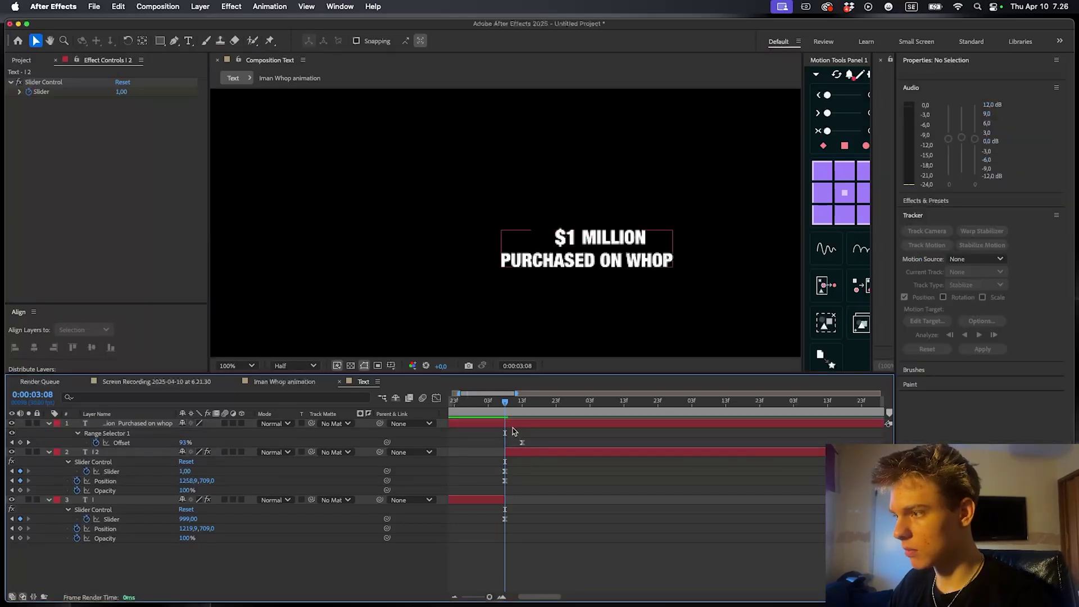
Split the MILLION text layer at 0:00:03:08 and change the word in the second part to "Billion"
click(523, 424)
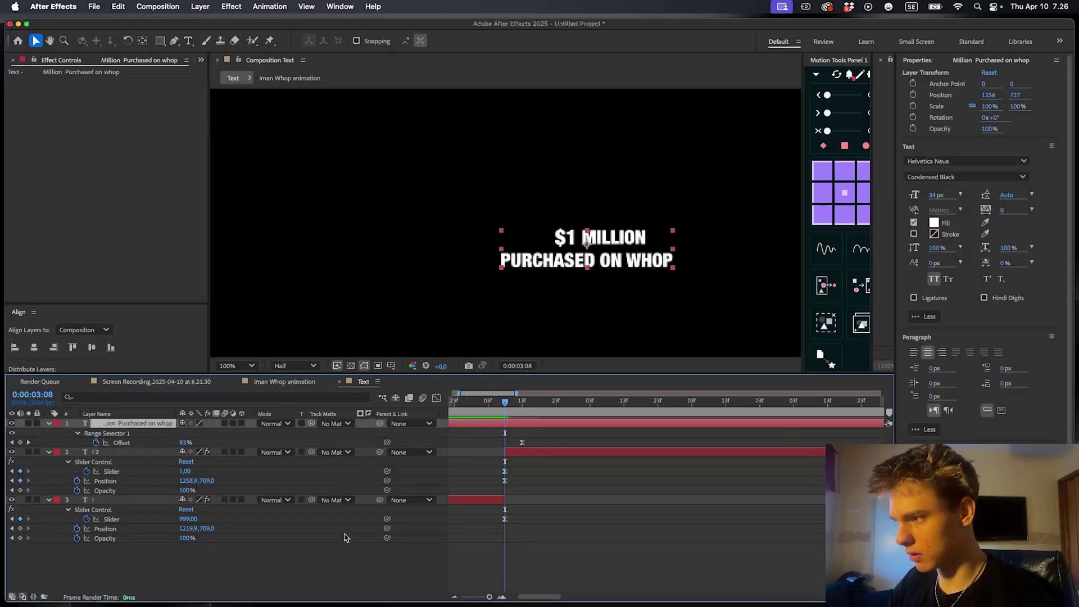
key(super+d)
key(super+t)
click(613, 237)
double_click(613, 236)
text(Billion)
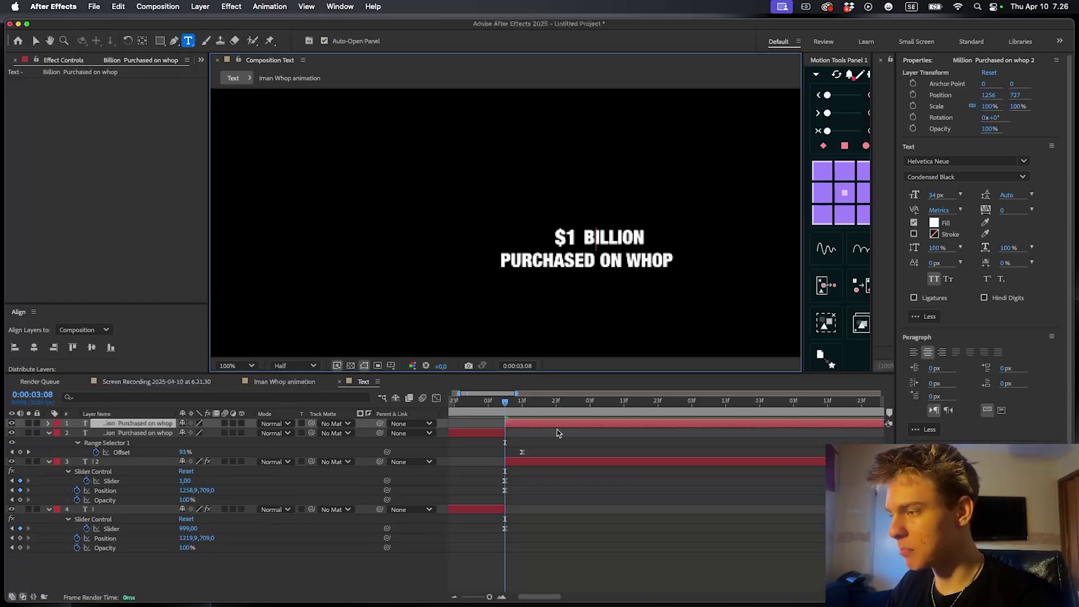
click(555, 510)
Set the second counter layer's scale to 50% to match the BILLION text
click(521, 424)
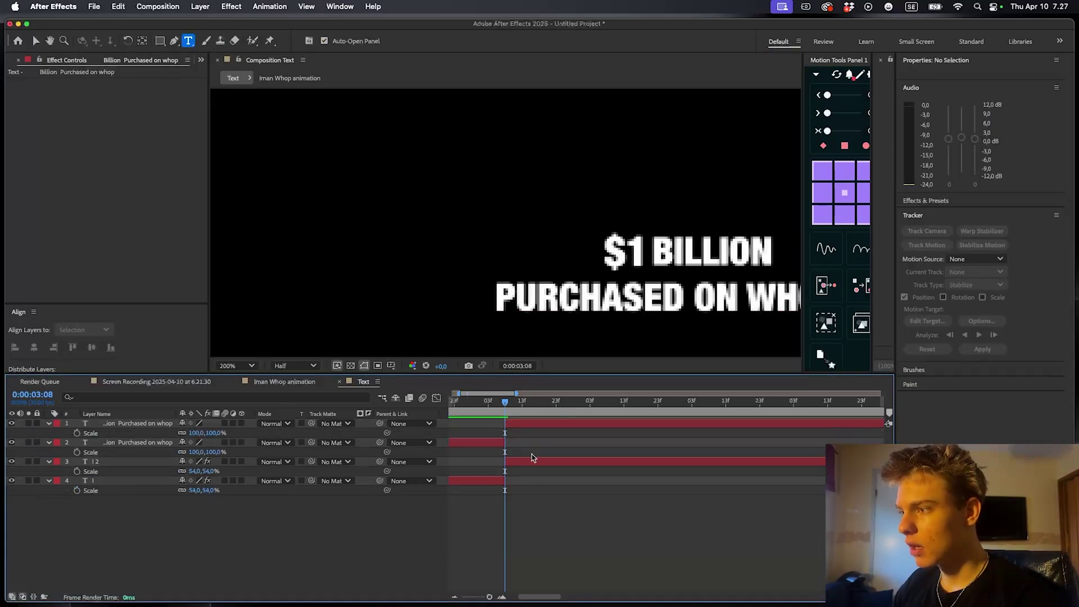
click(531, 463)
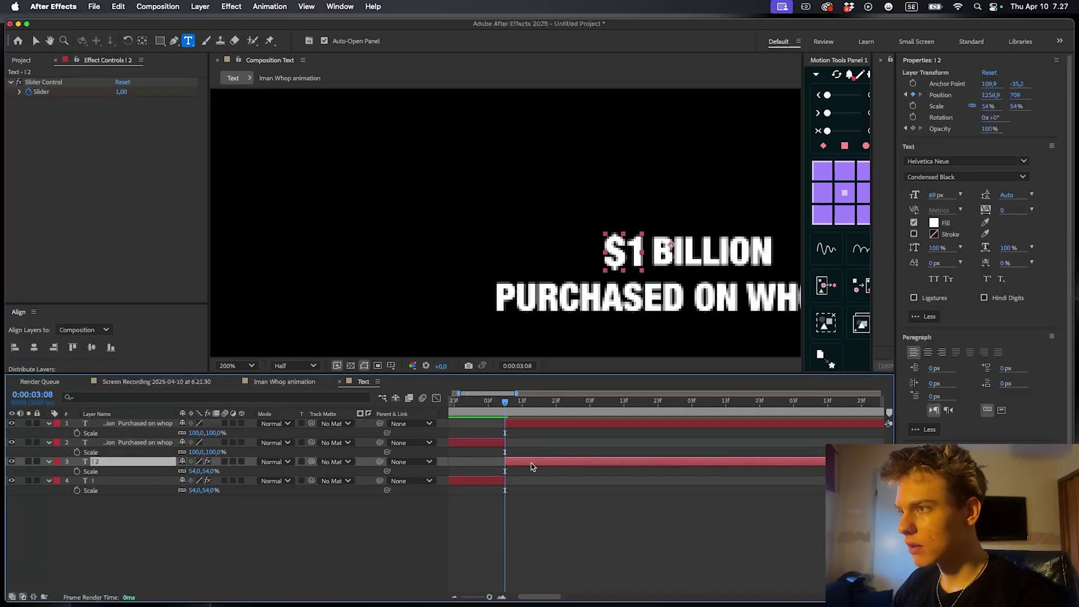
drag(200, 471, 195, 471)
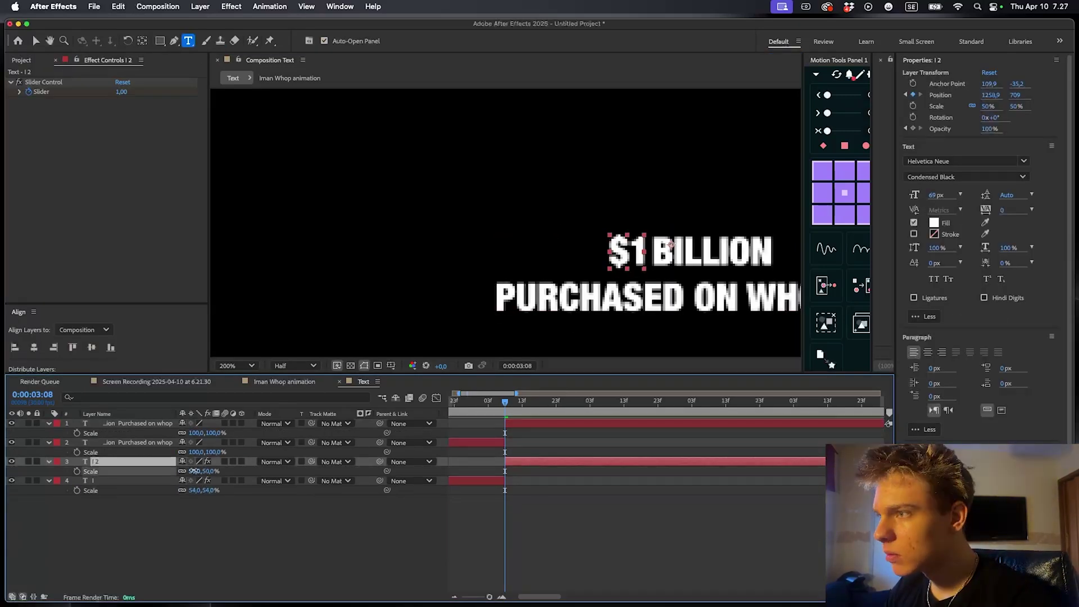
Play back the counter's change to $1 BILLION in the Iman Whop animation composition
click(476, 549)
key(minus)
key(minus)
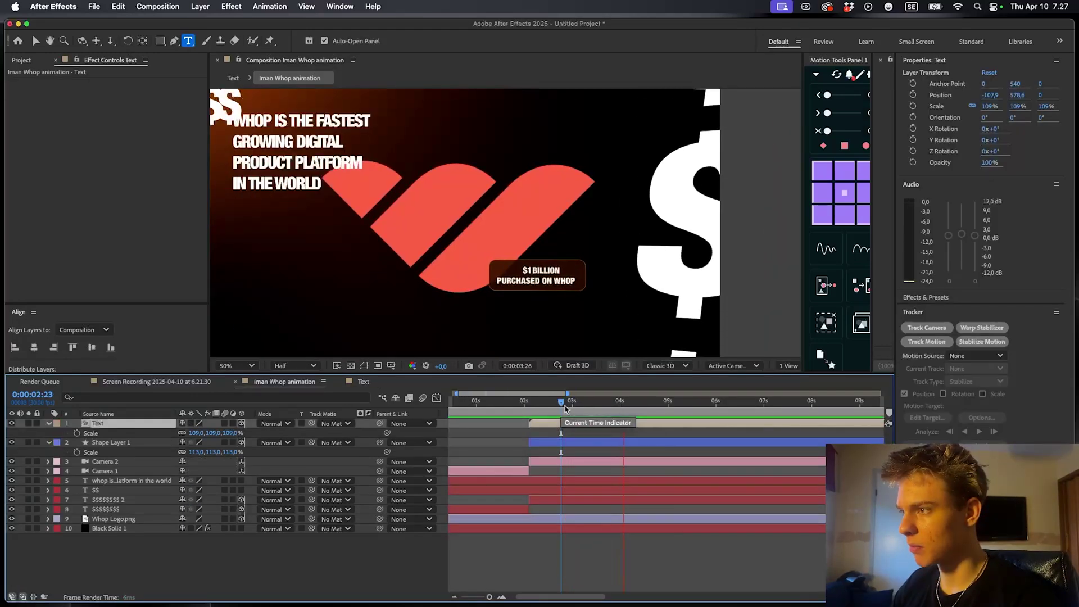
key(space)
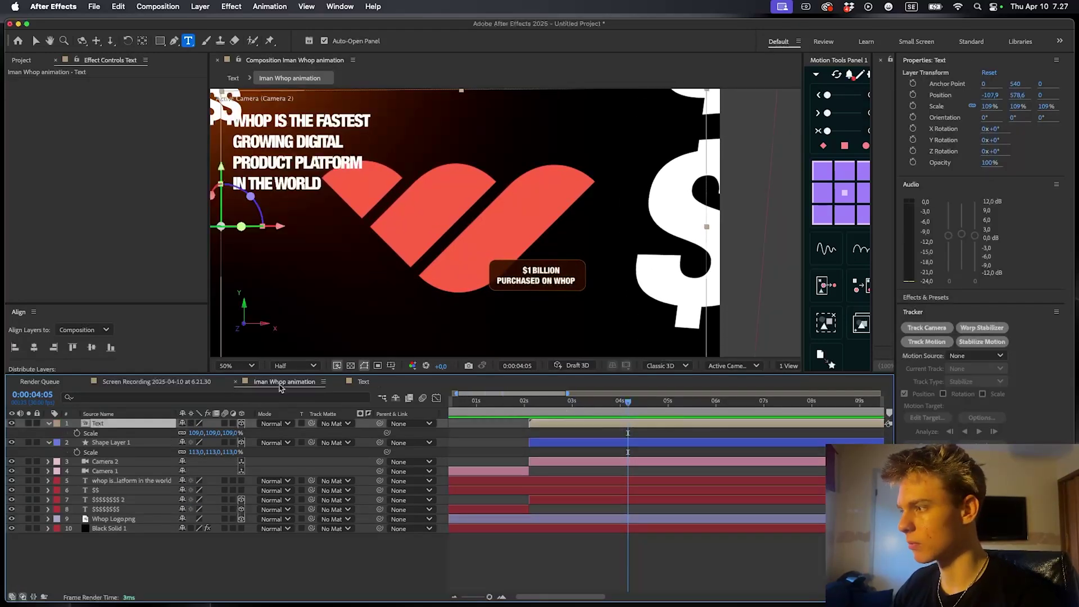
In the Text precomp, remove the leading space before BILLION and move the $1 counter to 1249.4, 709
click(363, 382)
click(456, 262)
key(BackSpace)
click(505, 452)
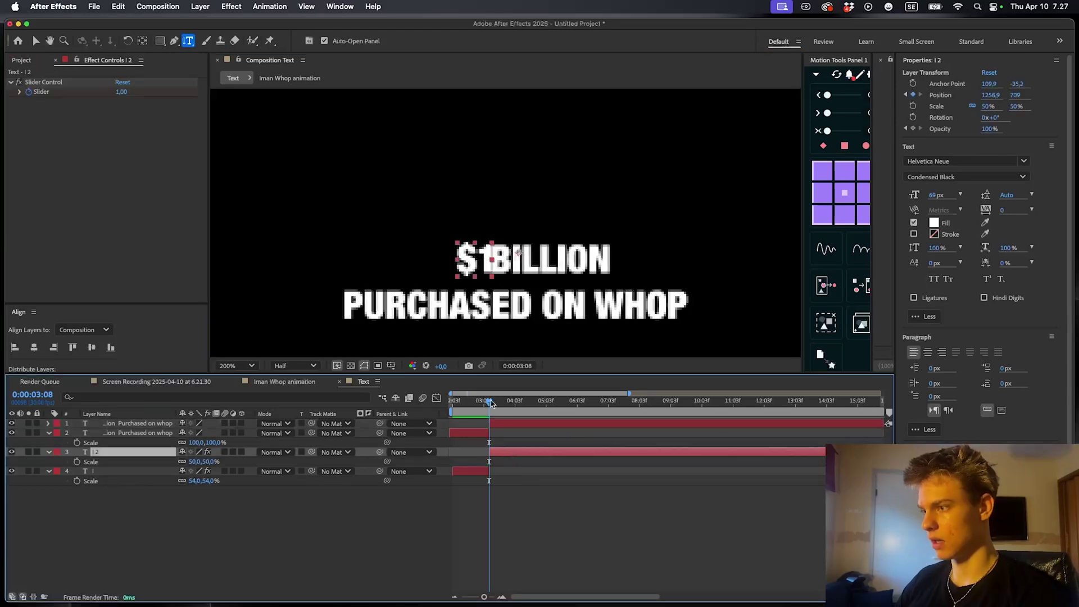
key(v)
drag(484, 252, 473, 250)
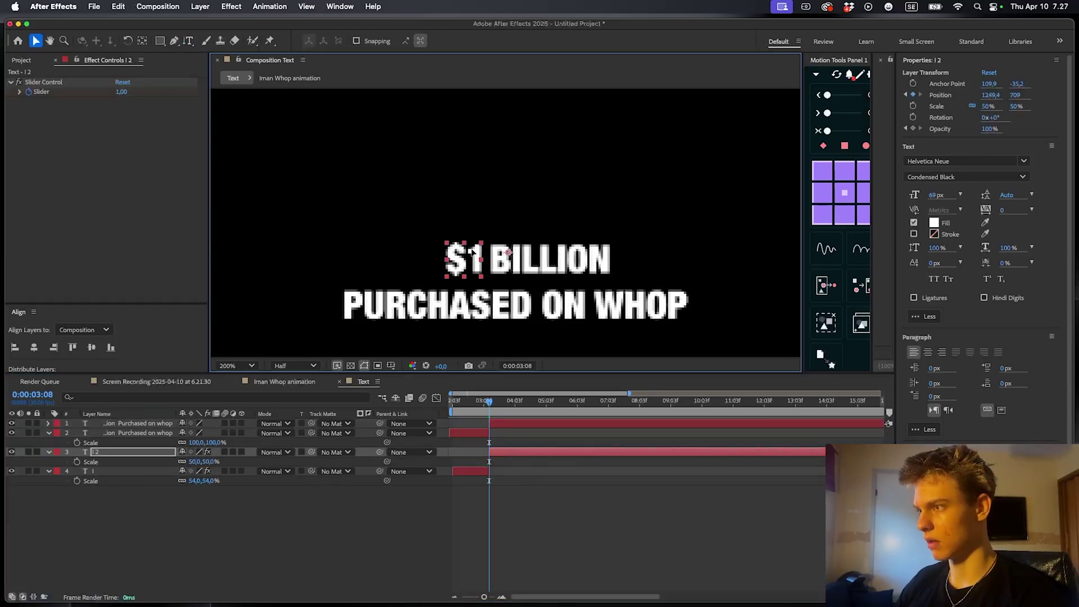
Scale the Text precomp layer to 124% in the Iman Whop animation composition, reposition it over its box, and play the result
click(245, 382)
drag(196, 435, 203, 436)
drag(600, 289, 538, 281)
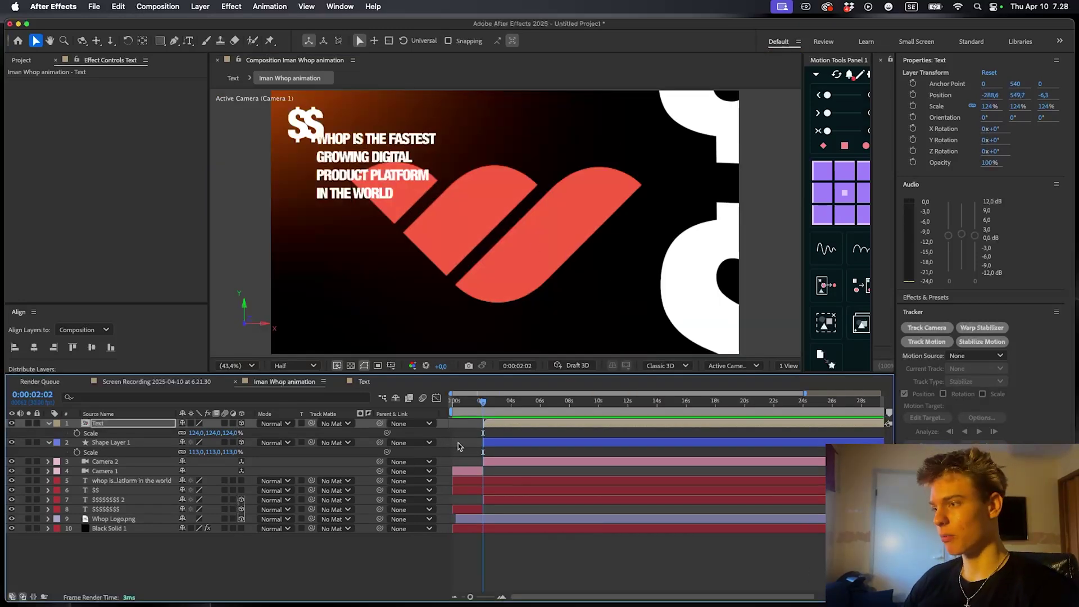
key(space)
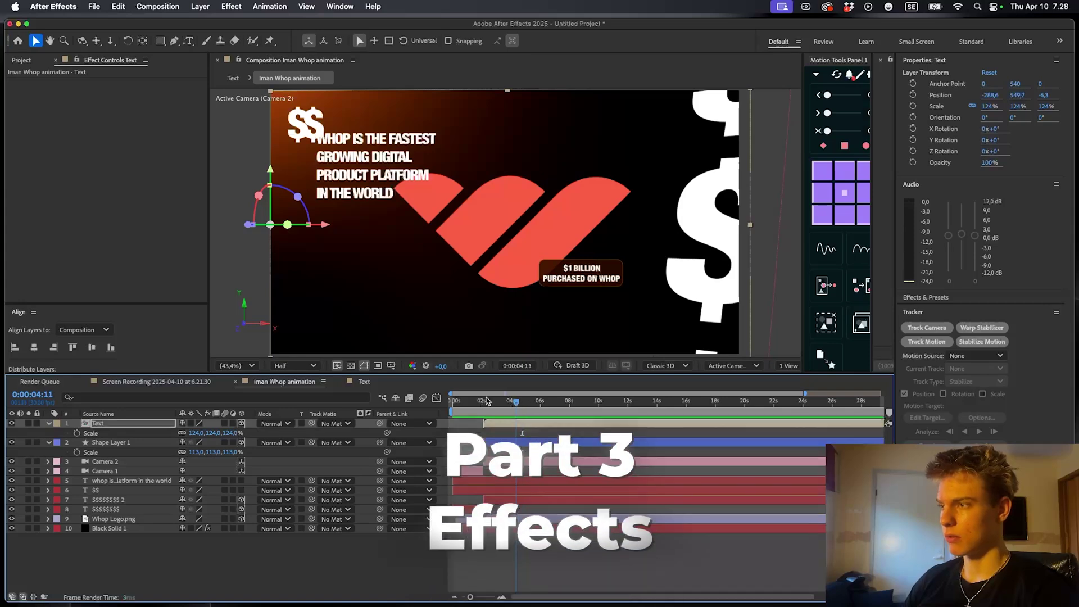
drag(467, 400, 424, 434)
key(space)
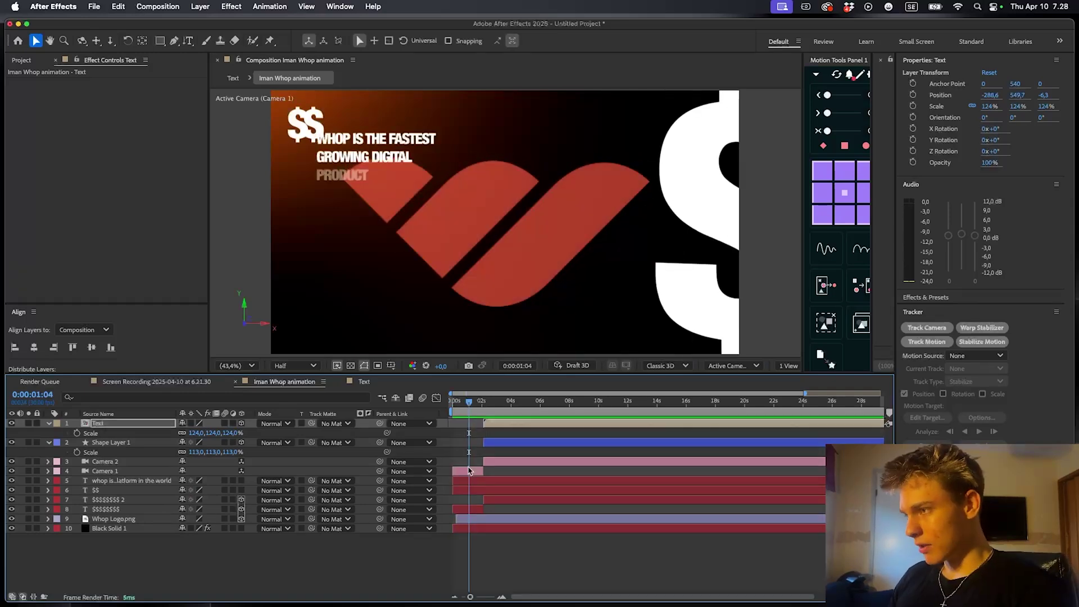
Apply the Gradient Ramp effect to the first shot's large dollar column layer
click(468, 489)
click(707, 191)
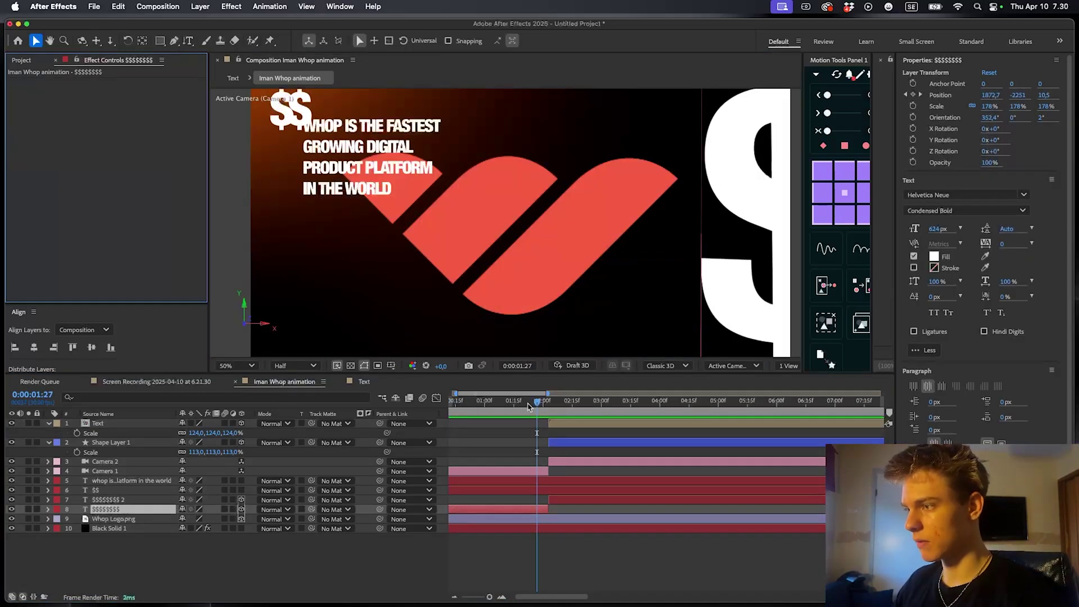
drag(529, 406, 504, 427)
key(ctrl+space)
text(g)
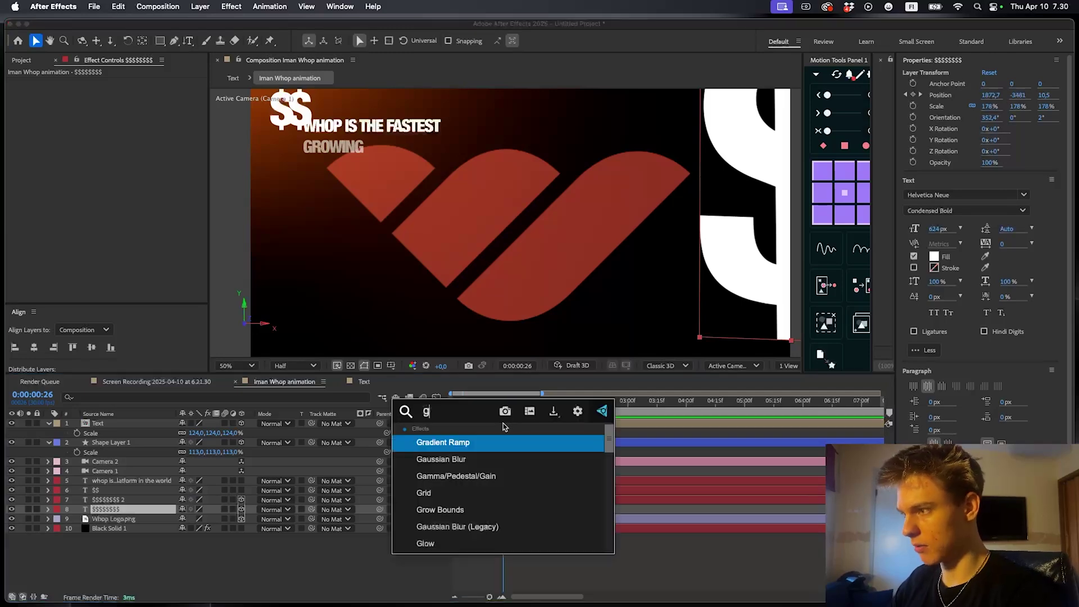
text(radi)
key(Return)
Sample the logo's red as both the start and end colours of the dollar column's Gradient Ramp
drag(505, 401, 550, 403)
click(526, 445)
click(135, 101)
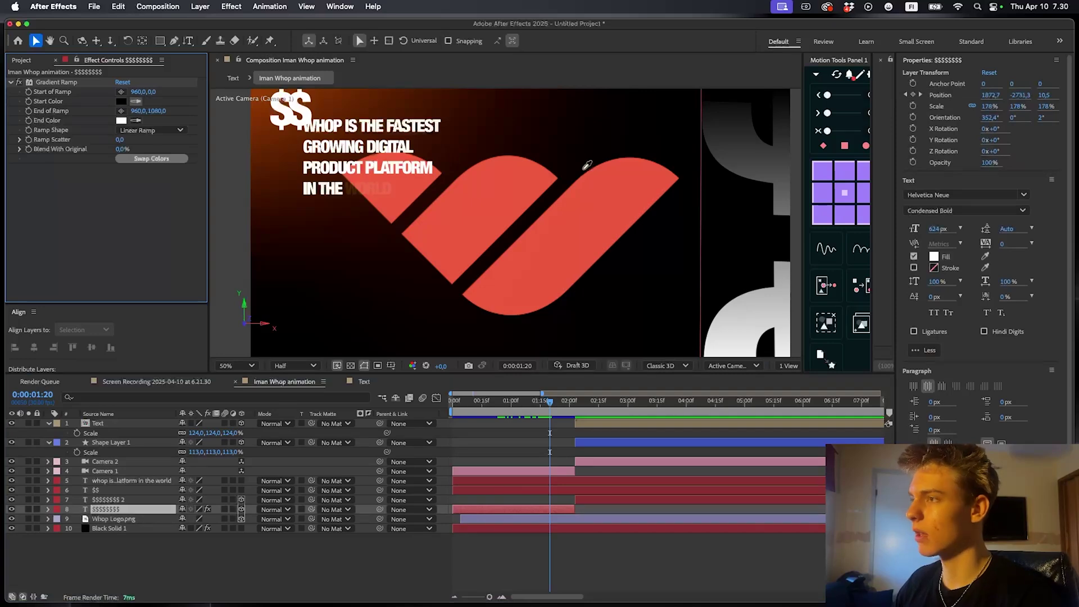
click(630, 168)
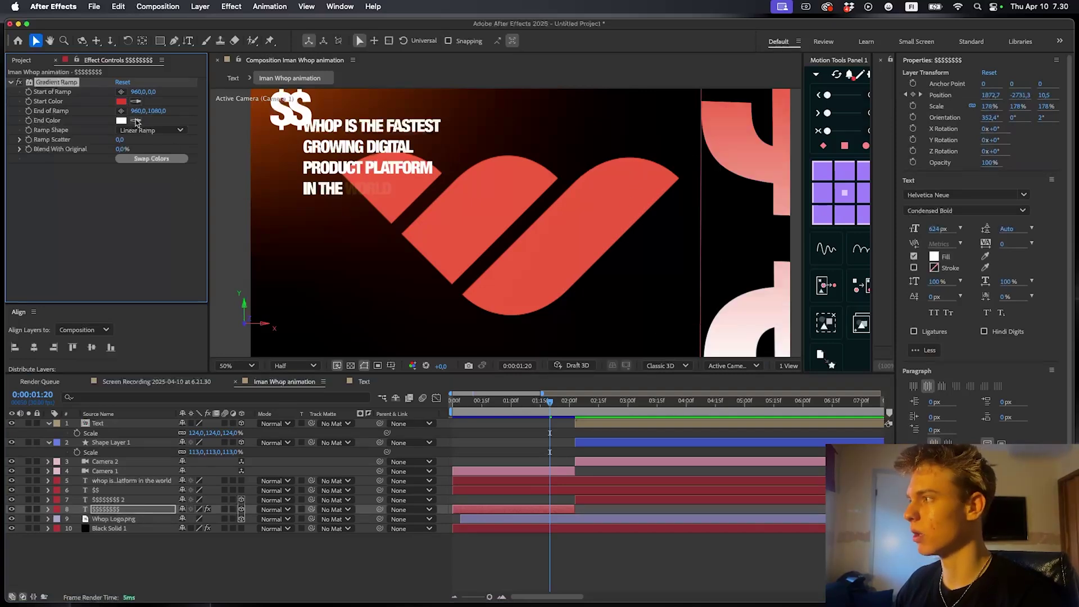
click(431, 246)
Lighten the dollar column's Gradient Ramp end colour to F58974
click(123, 121)
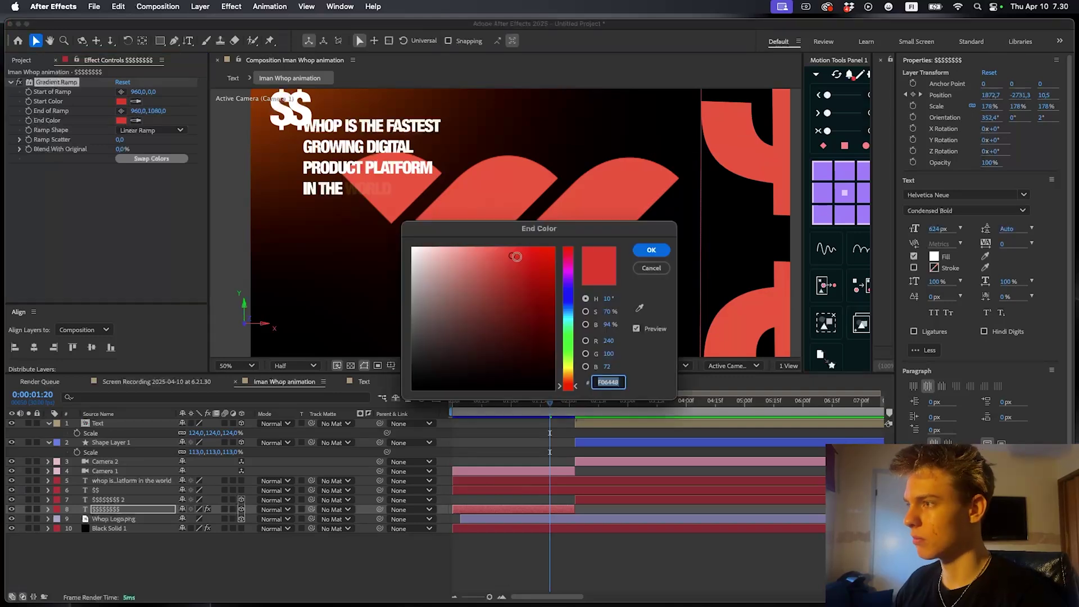
drag(509, 255, 502, 254)
click(646, 252)
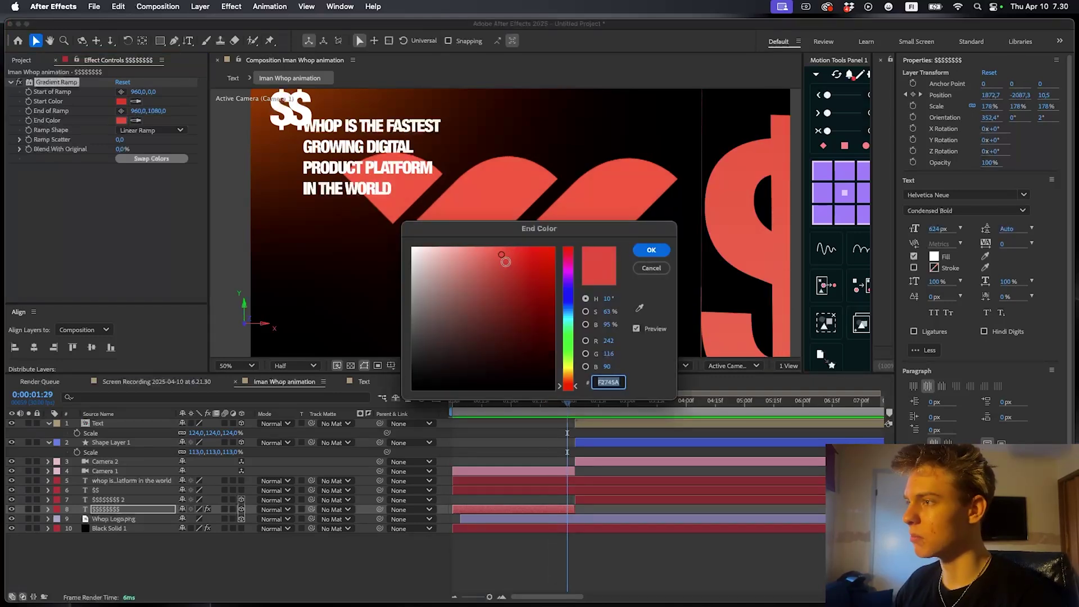
drag(499, 255, 487, 252)
click(651, 251)
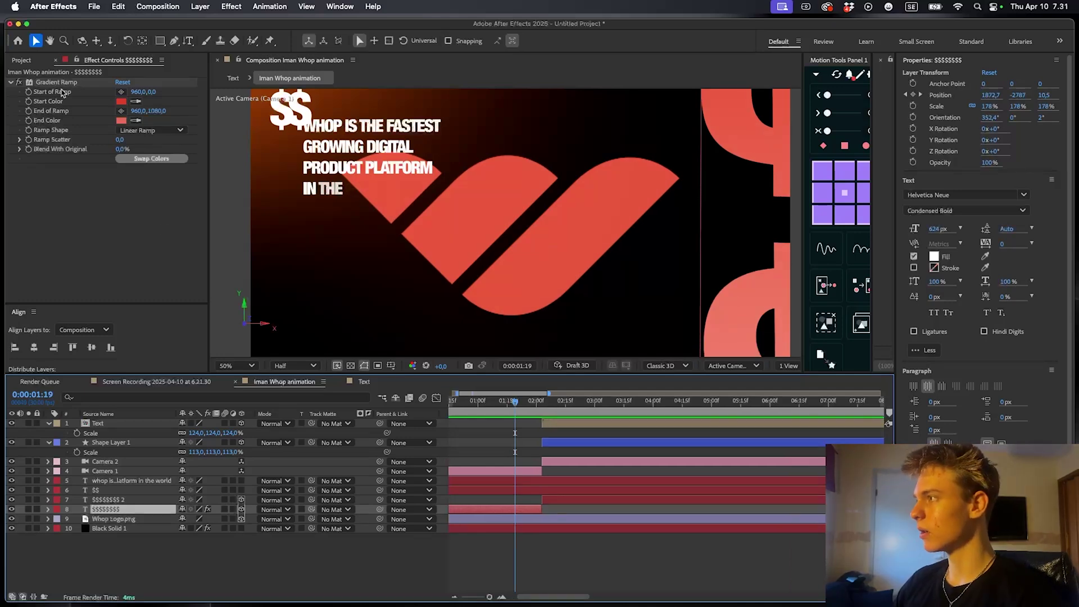
Copy the Gradient Ramp to the Whop logo layer and set its start to 729.1, -7.6 and end to 63.3, 351.9
click(18, 83)
click(548, 519)
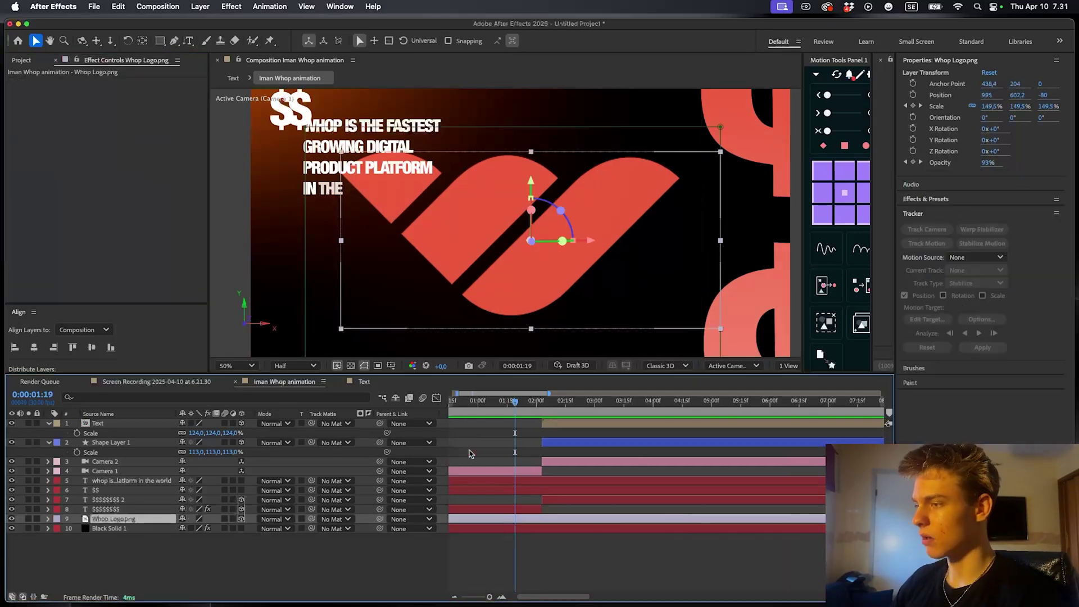
click(121, 91)
click(646, 144)
click(121, 111)
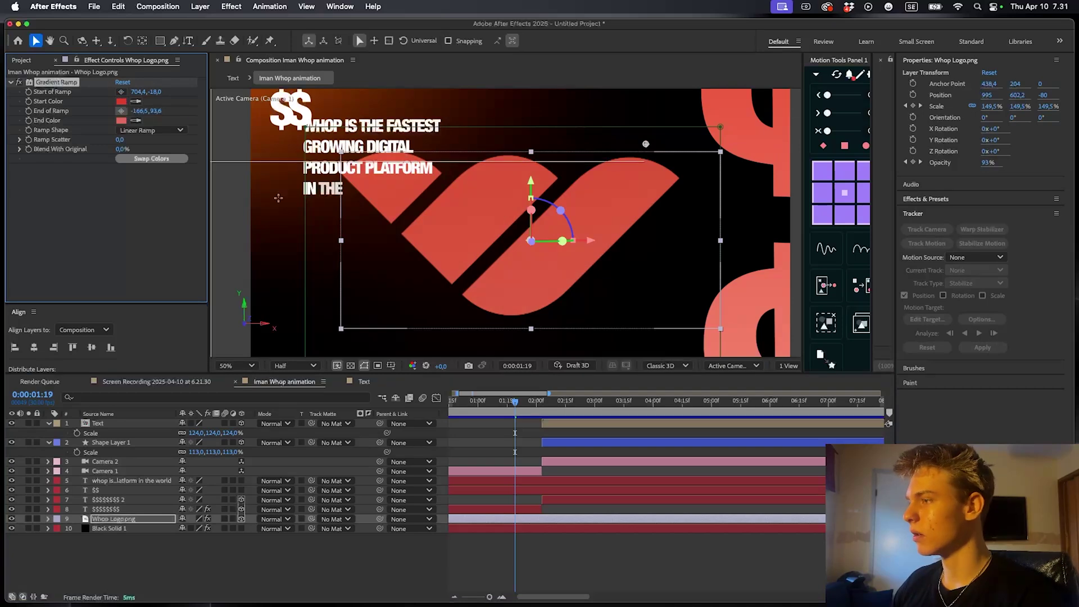
click(357, 288)
drag(358, 290, 369, 306)
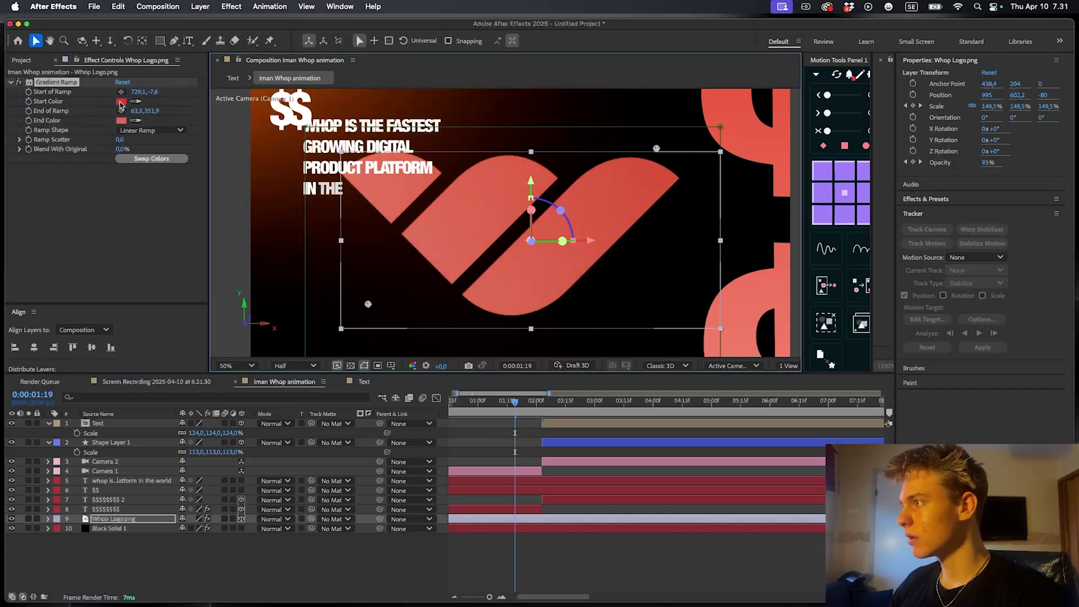
Set the logo's Gradient Ramp start colour to orange FF9100 and its end colour to a lighter pink
click(121, 102)
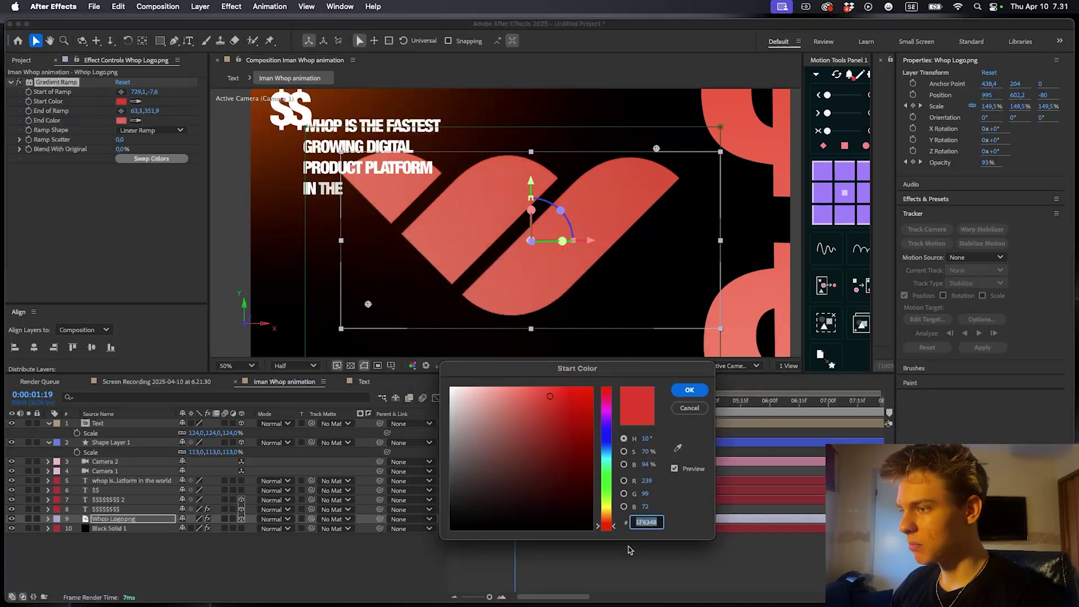
click(607, 517)
drag(578, 495, 676, 355)
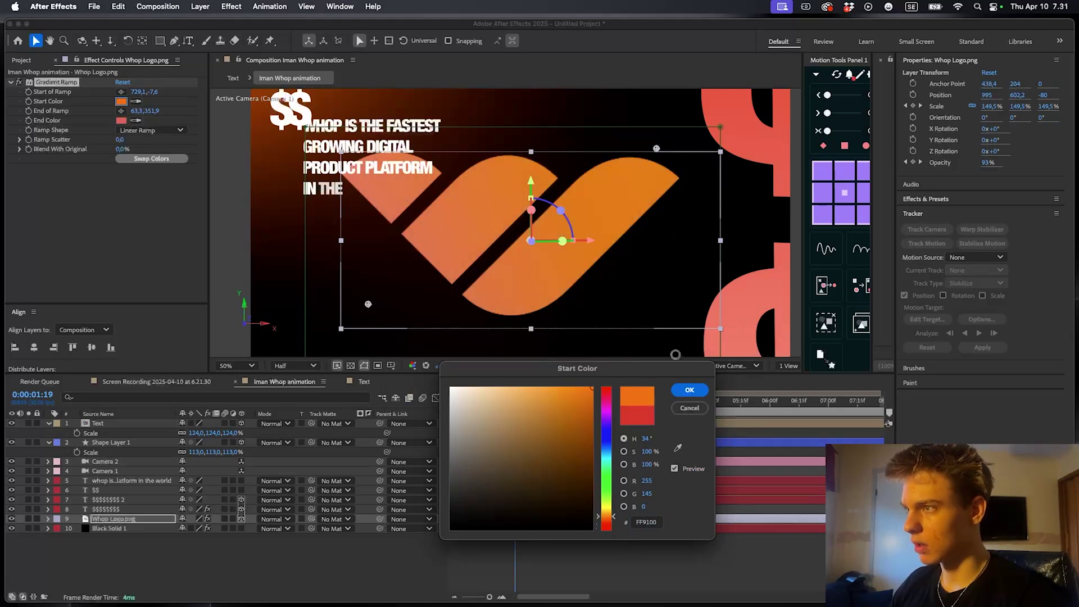
click(689, 390)
click(121, 121)
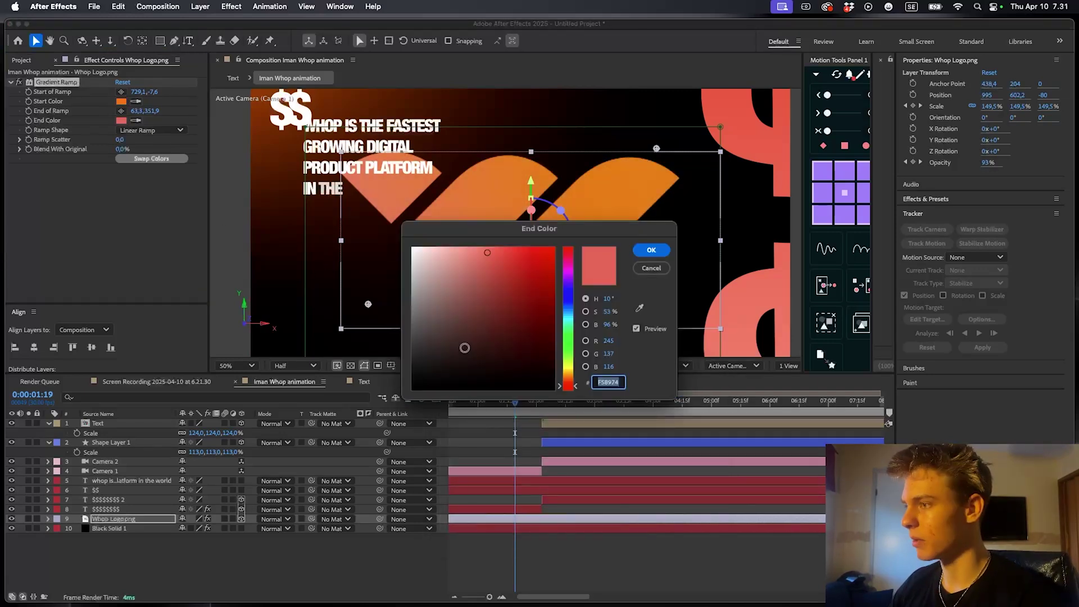
click(476, 252)
drag(475, 252, 422, 396)
drag(514, 548, 510, 548)
click(597, 414)
Change the logo gradient's start colour to FF8B00 and move its ramp points to 751.1, 1.5 and 155.4, 359.7
click(121, 101)
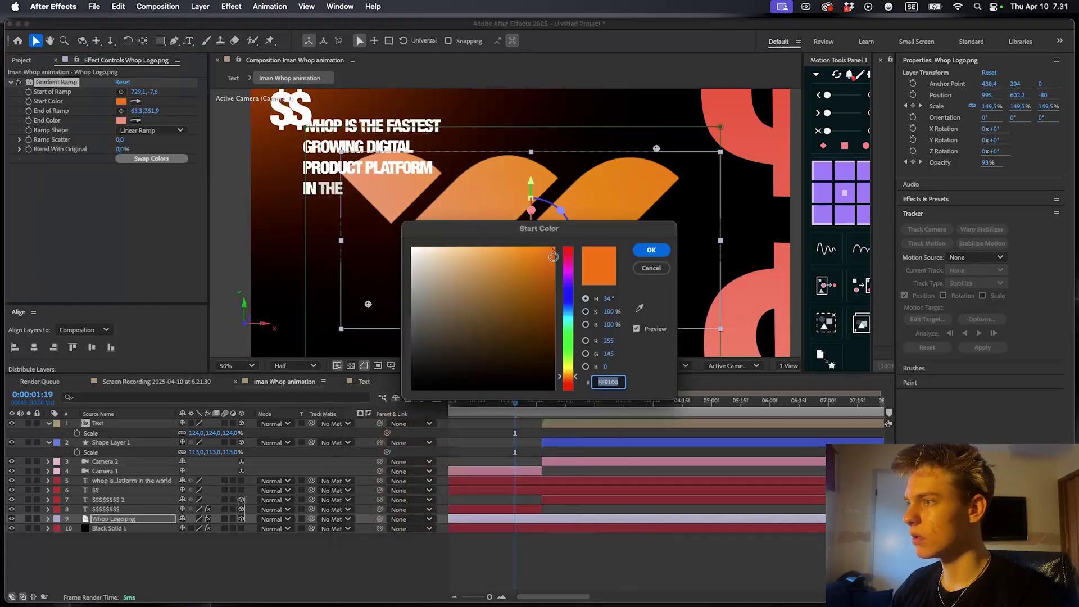
click(570, 377)
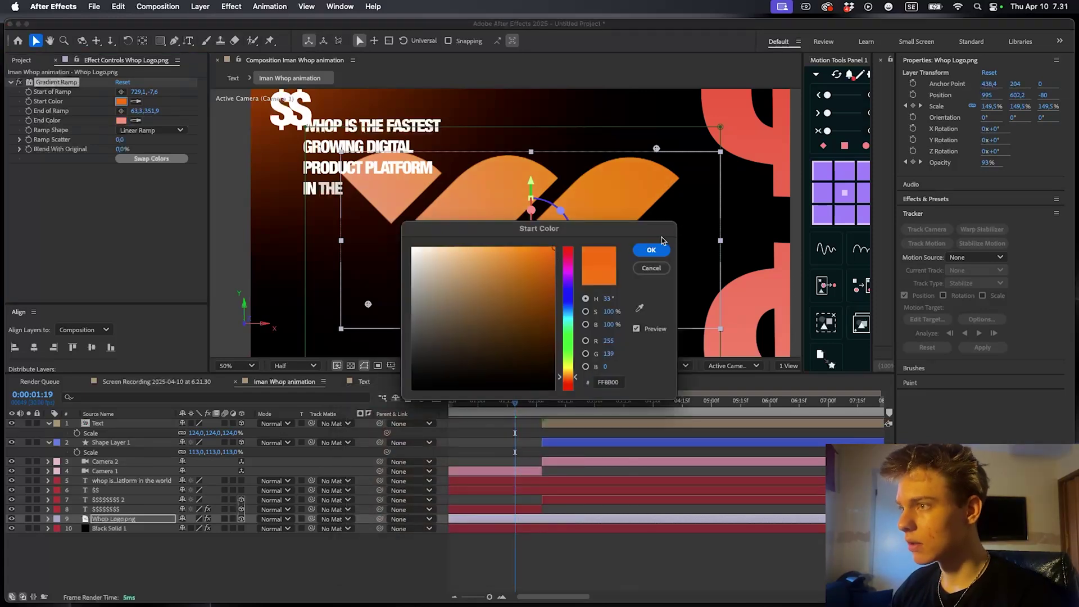
click(651, 249)
drag(657, 147, 666, 152)
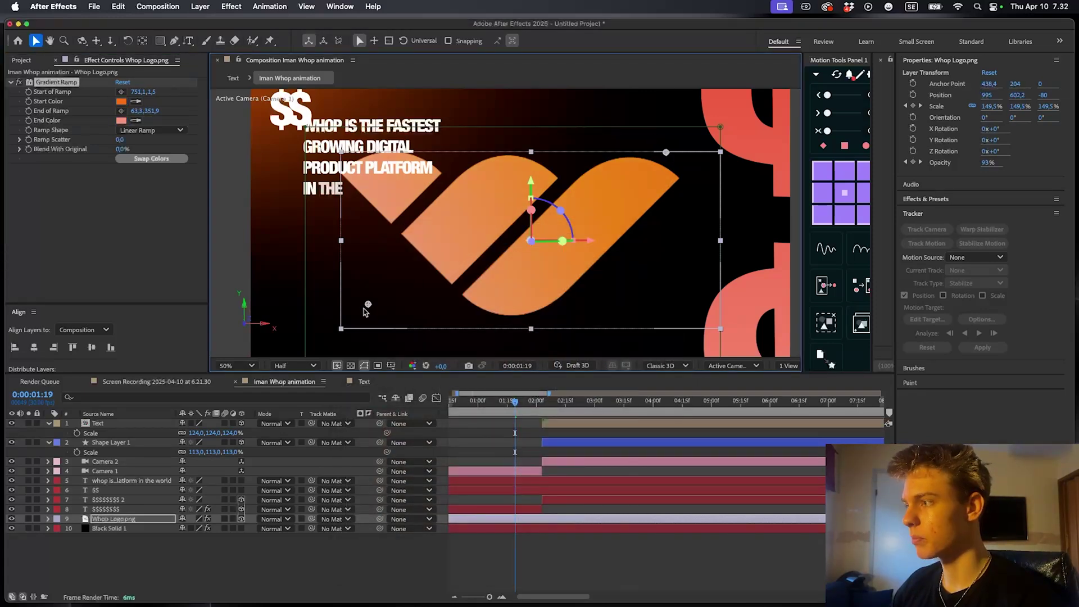
drag(366, 306, 407, 307)
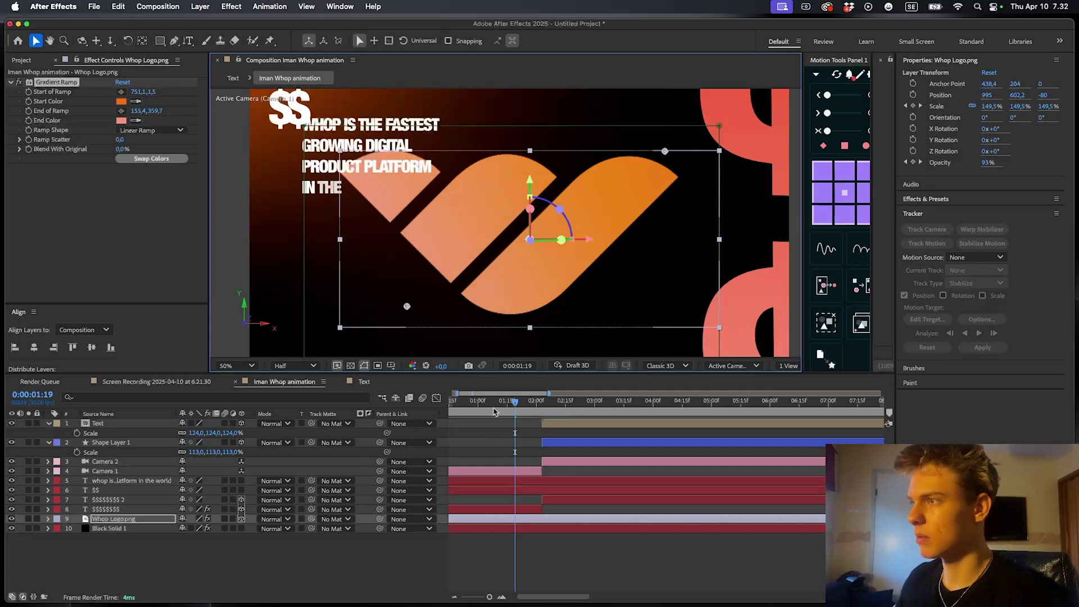
Copy the red Gradient Ramp from the first dollar column layer to the second shot's dollar column
click(549, 500)
drag(523, 406, 568, 410)
click(512, 509)
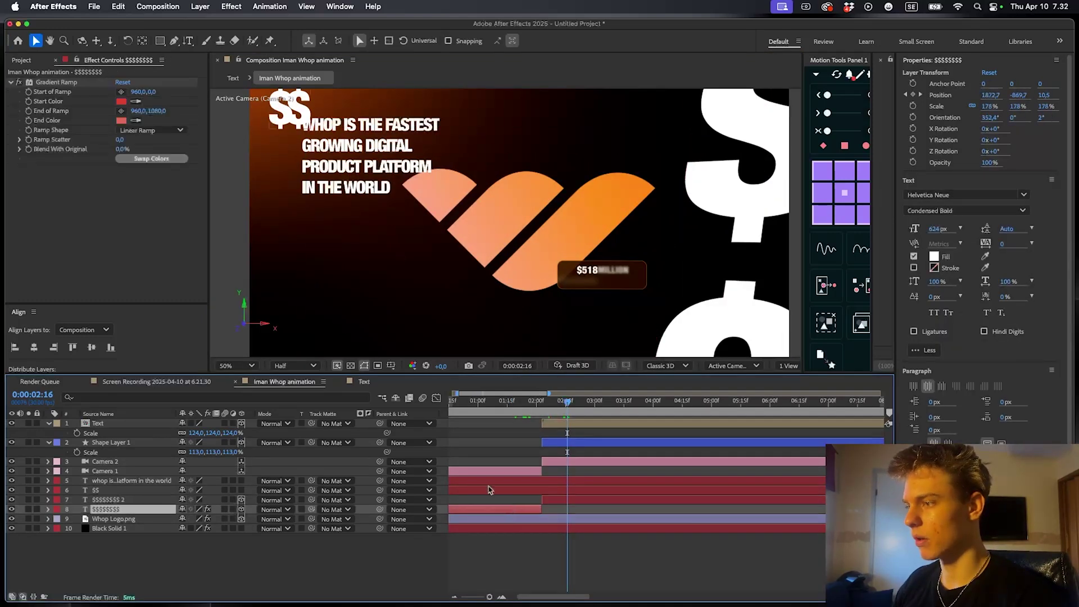
click(56, 83)
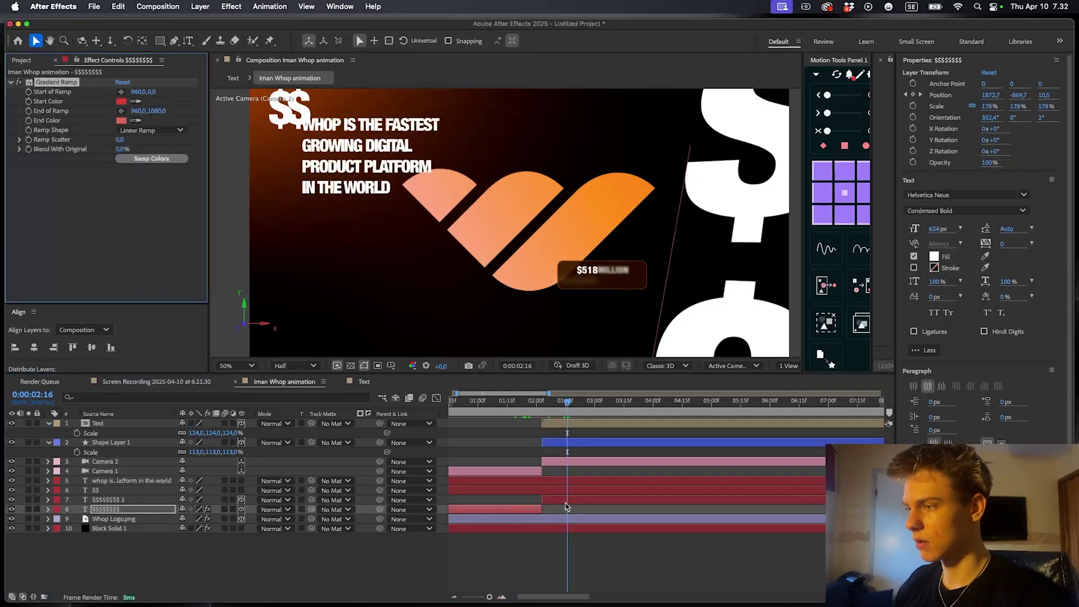
key(super+c)
click(566, 500)
key(super+v)
Add the CC Light Sweep effect to the Whop logo layer
click(563, 402)
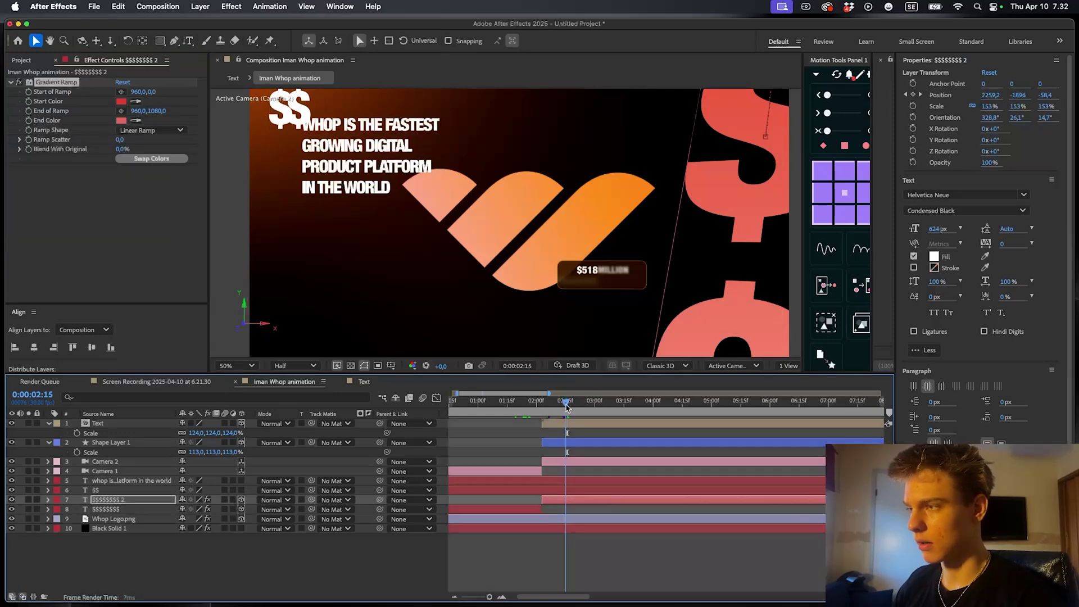
drag(564, 403, 503, 402)
click(503, 517)
key(ctrl+space)
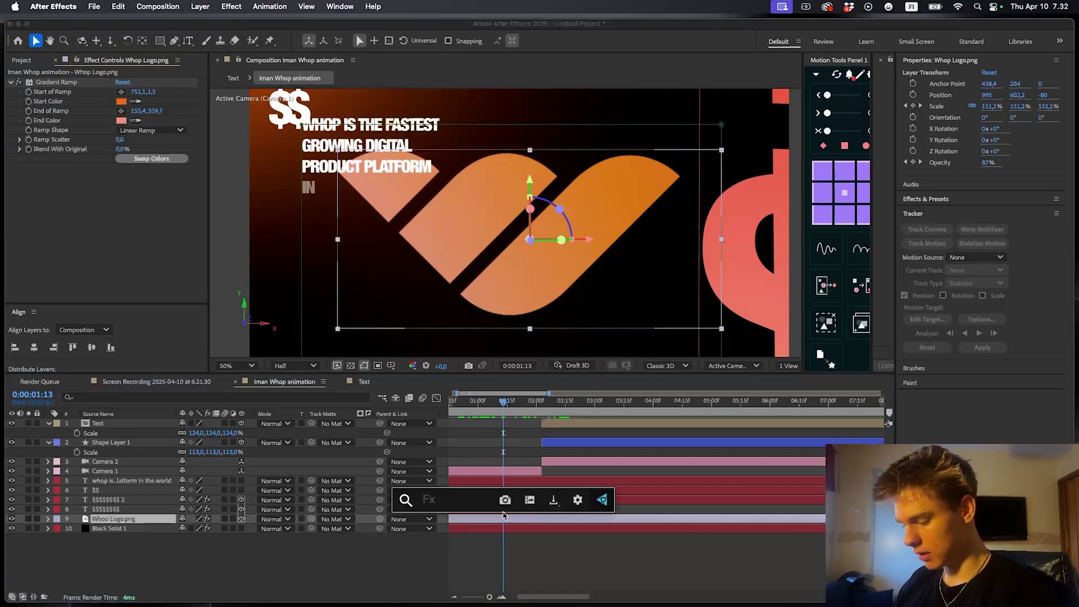
key(Escape)
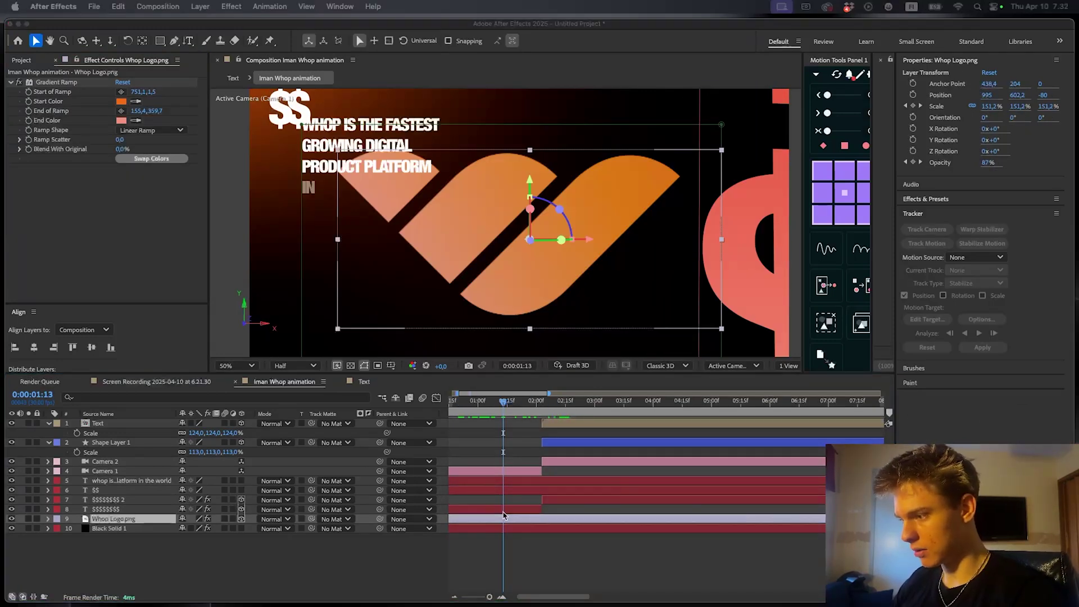
key(Return)
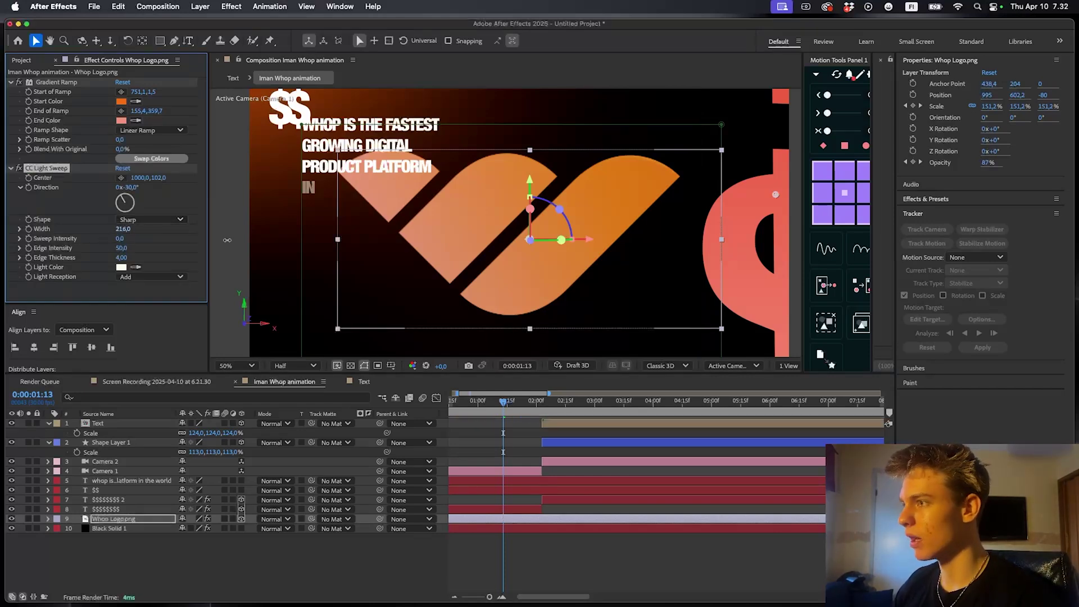
Set the logo's light sweep to Smooth shape, width 381, edge intensity 30, edge thickness 3.80 and Composite reception, centred at 433.1, 189.5
drag(227, 240, 326, 224)
drag(122, 258, 109, 260)
click(150, 219)
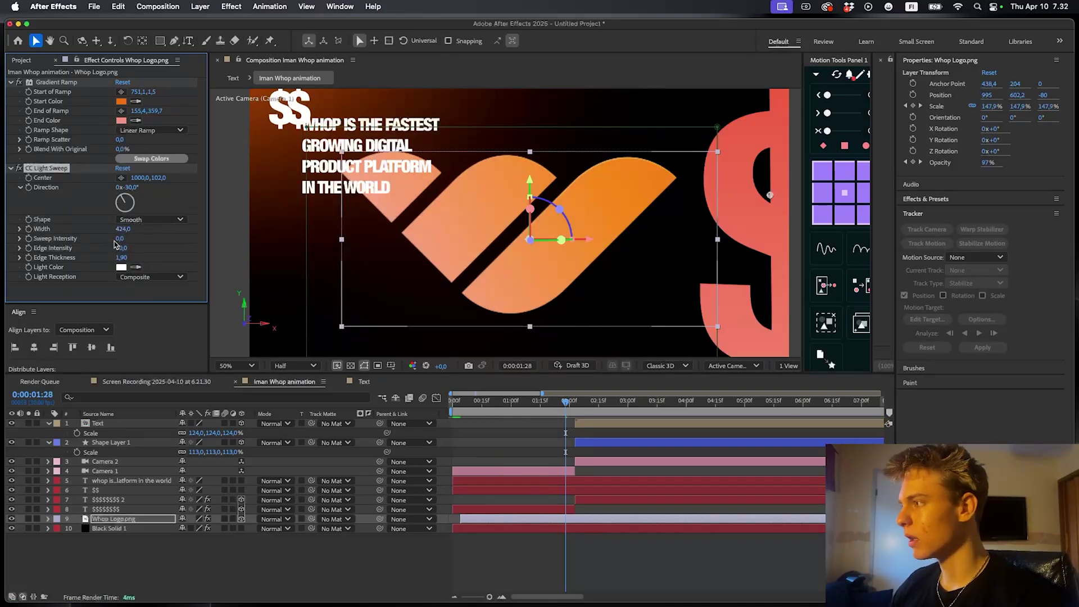
drag(130, 239, 130, 237)
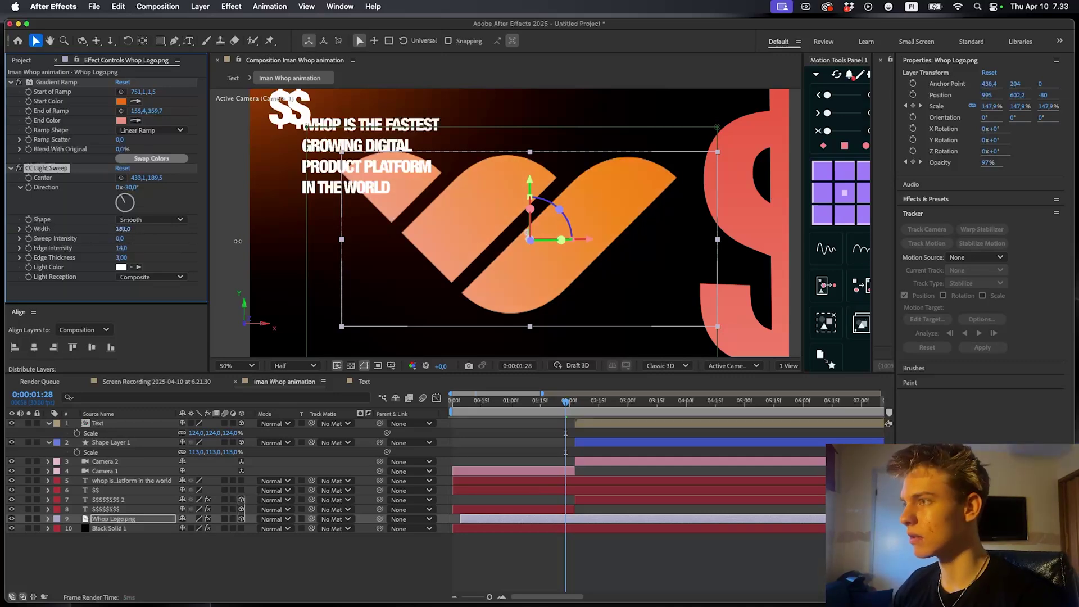
drag(119, 247, 122, 257)
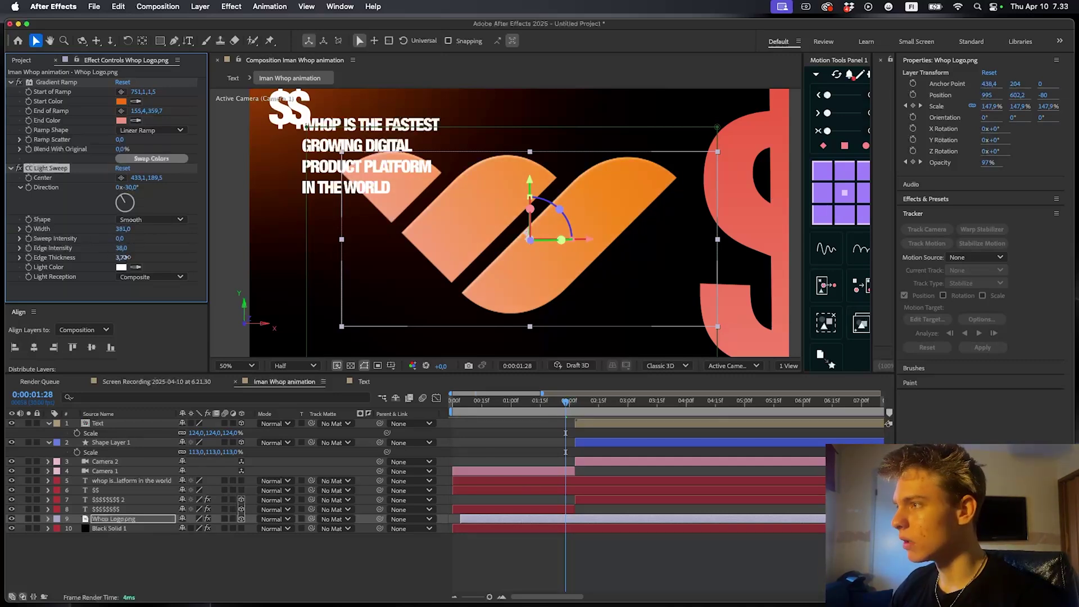
Play back the first shot to check the logo's gradient and lit edges
click(527, 454)
drag(489, 402, 512, 406)
key(space)
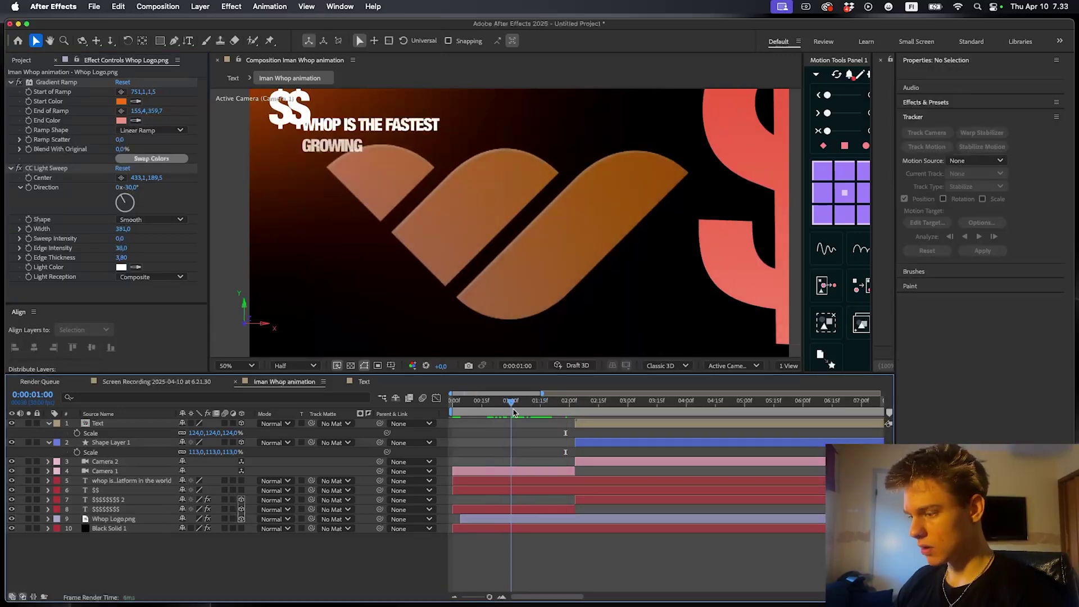
key(space)
Add a Glow effect to the Whop logo layer with threshold 85.5%, radius 9.2 and intensity about 0.2, and play back the shot
click(515, 518)
key(ctrl+space)
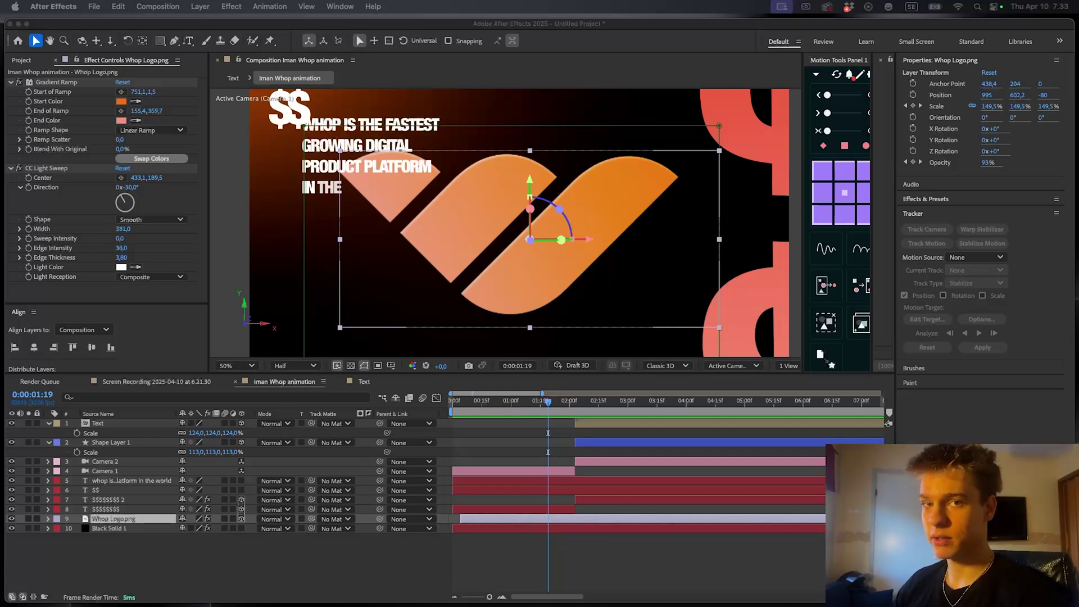
key(super+alt+shift+e)
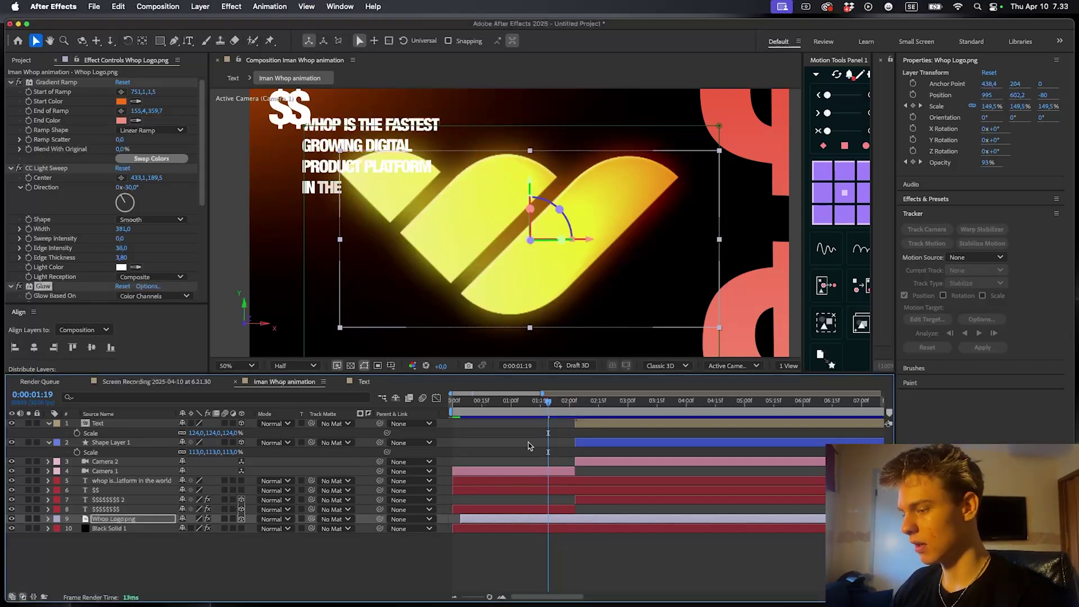
scroll(158, 270, down, 5)
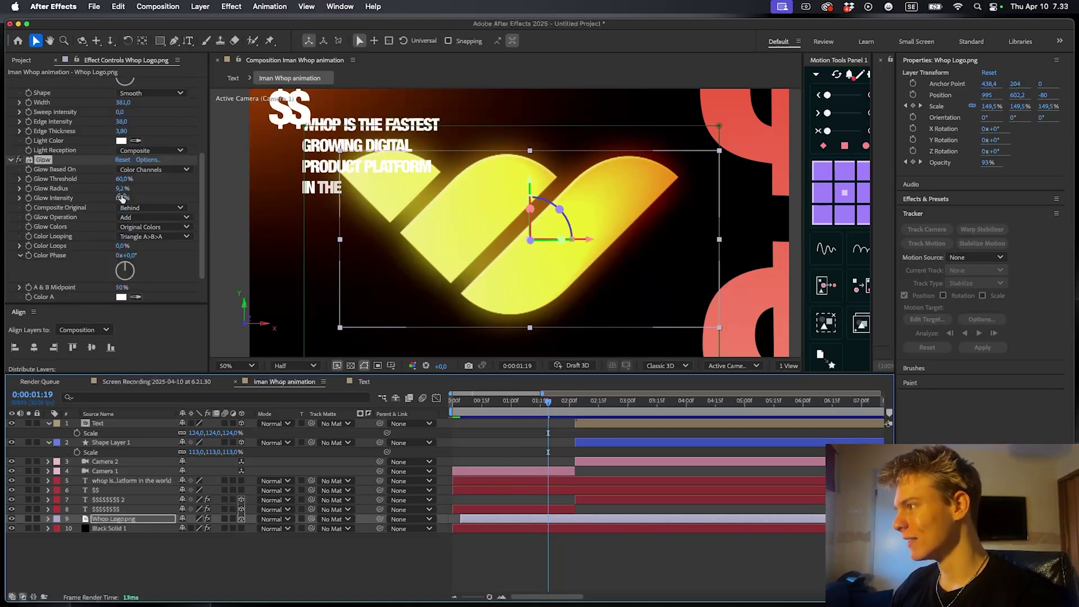
drag(122, 200, 160, 180)
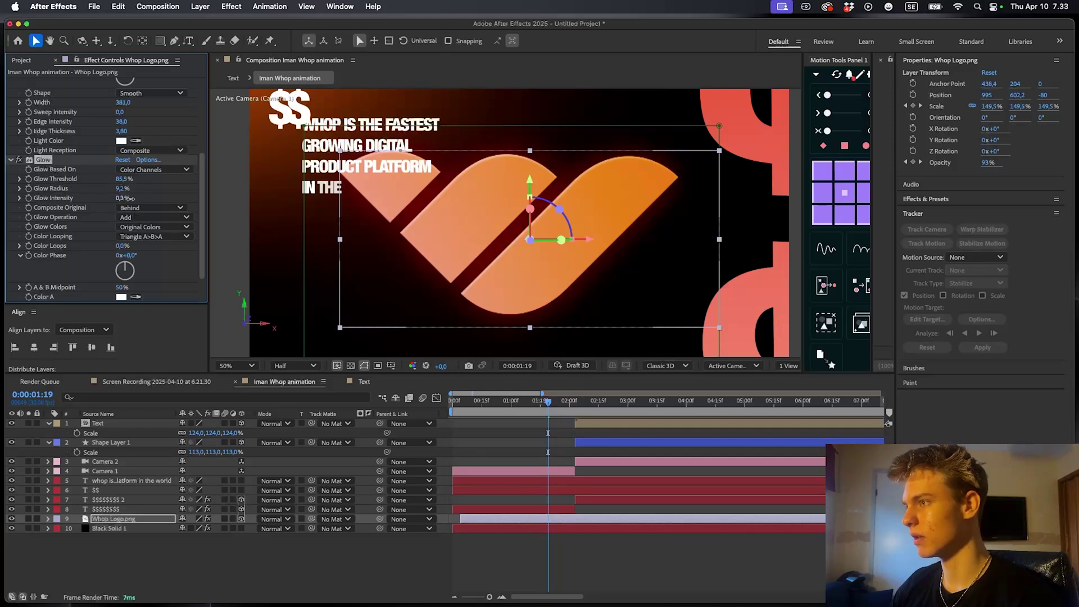
drag(129, 198, 126, 198)
click(519, 443)
key(space)
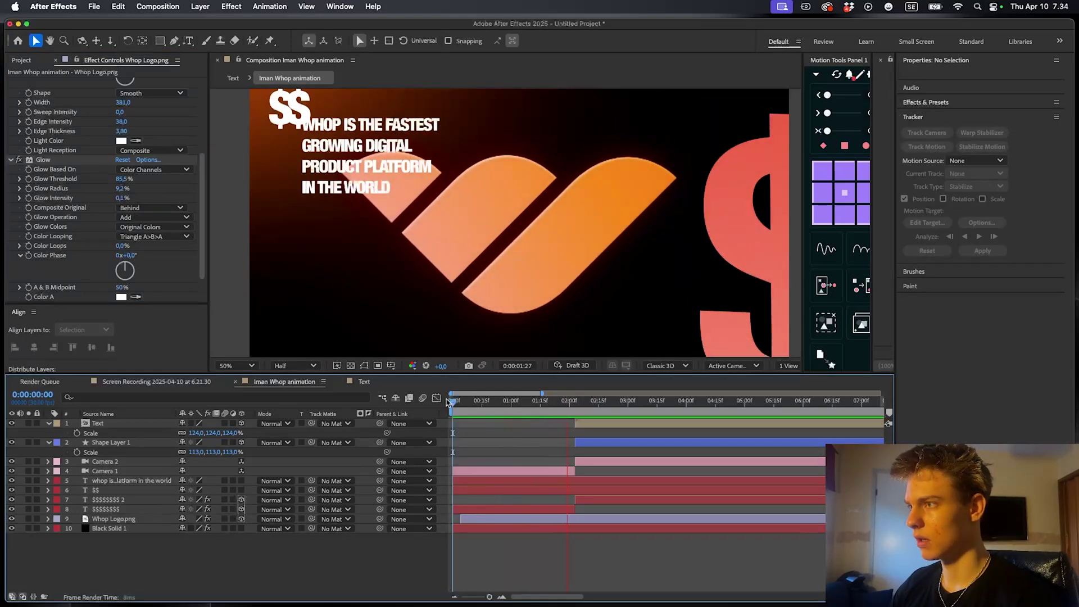
Apply Exposure to the Whop logo layer and keyframe it from -9.35 at 0:00:00:04 to 0 at 0:00:01:02
click(499, 520)
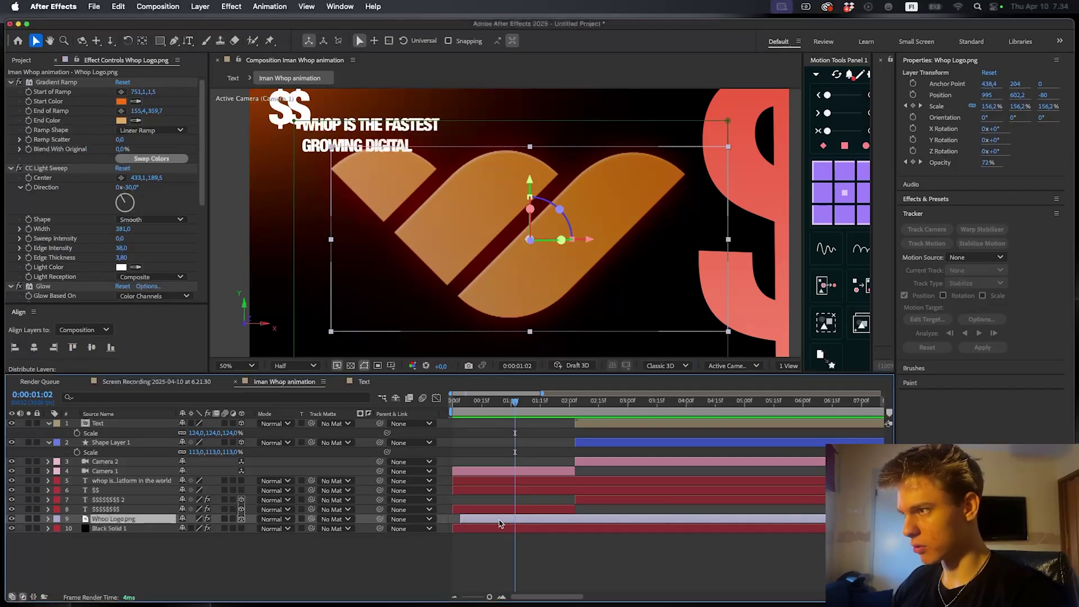
scroll(66, 184, down, 10)
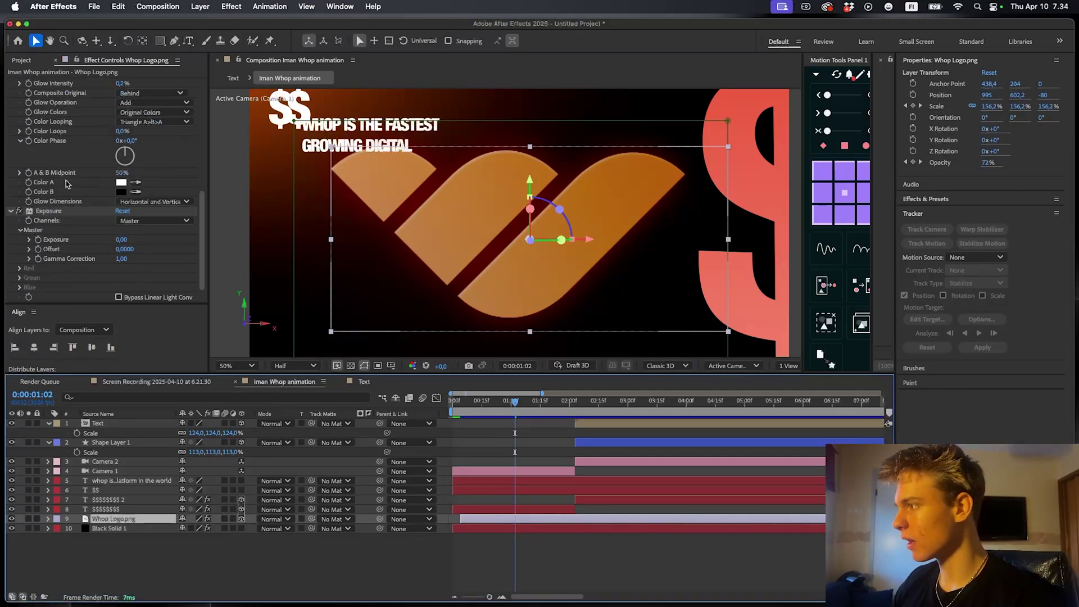
click(38, 240)
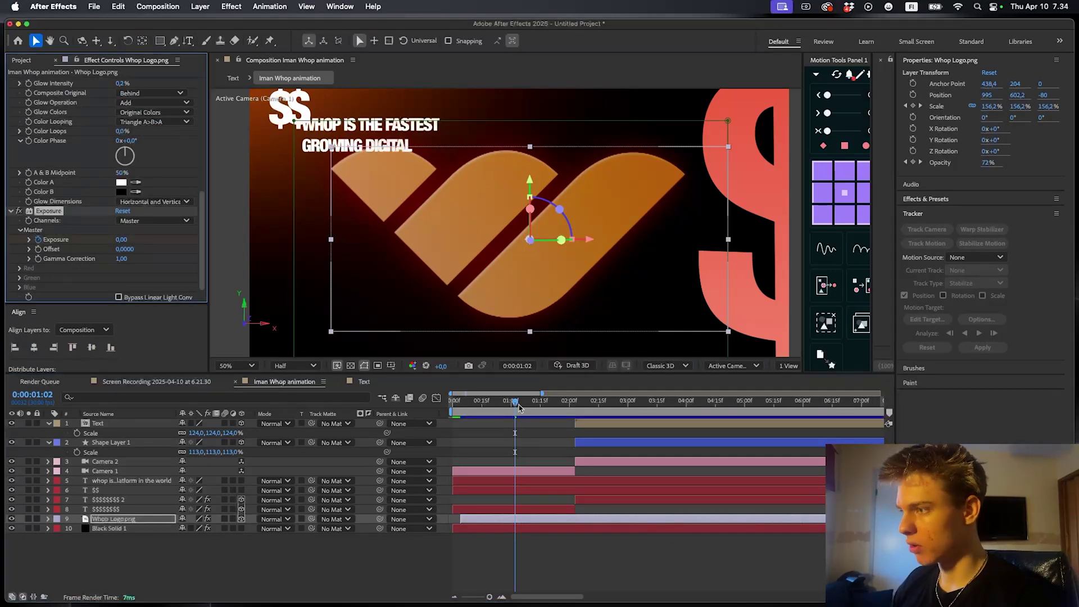
drag(515, 403, 461, 403)
key(u)
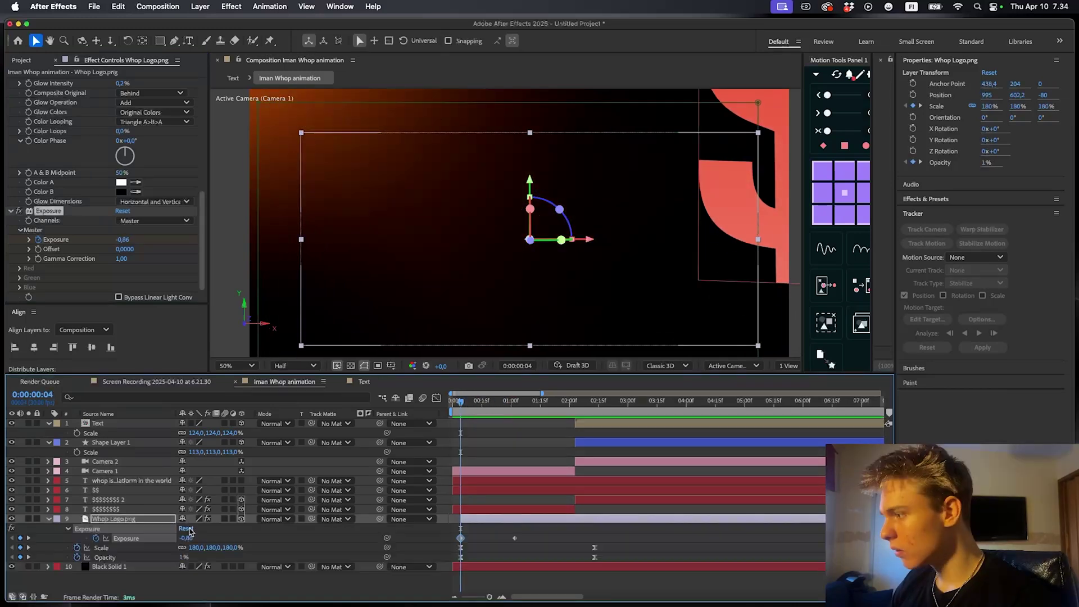
drag(186, 538, 97, 536)
Ease the logo's two Exposure keyframes and play back its fade-in from the start
key(space)
key(space)
drag(526, 536, 460, 542)
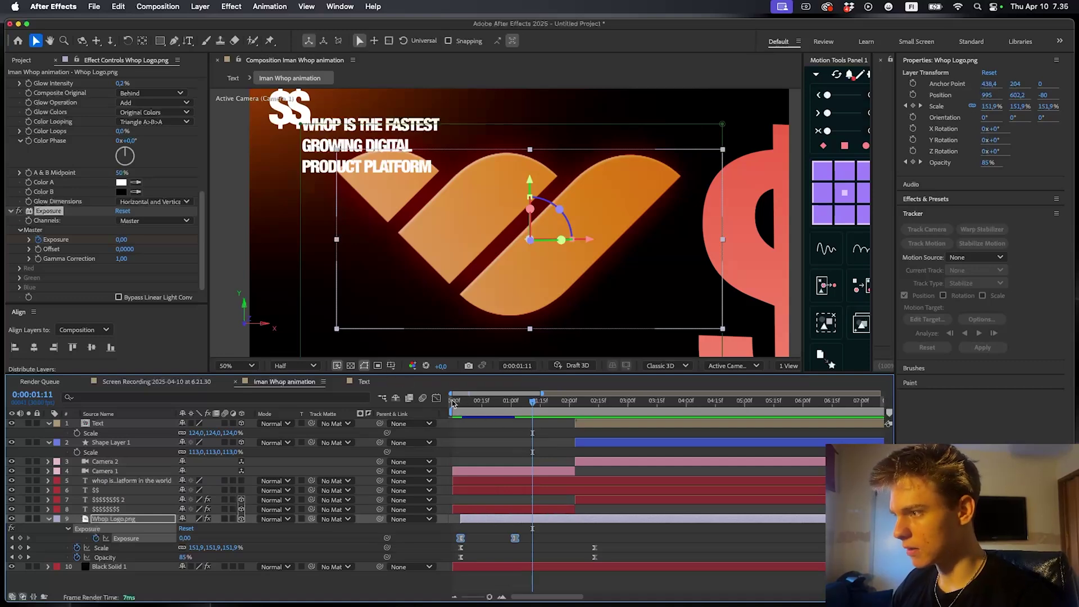
click(453, 402)
key(space)
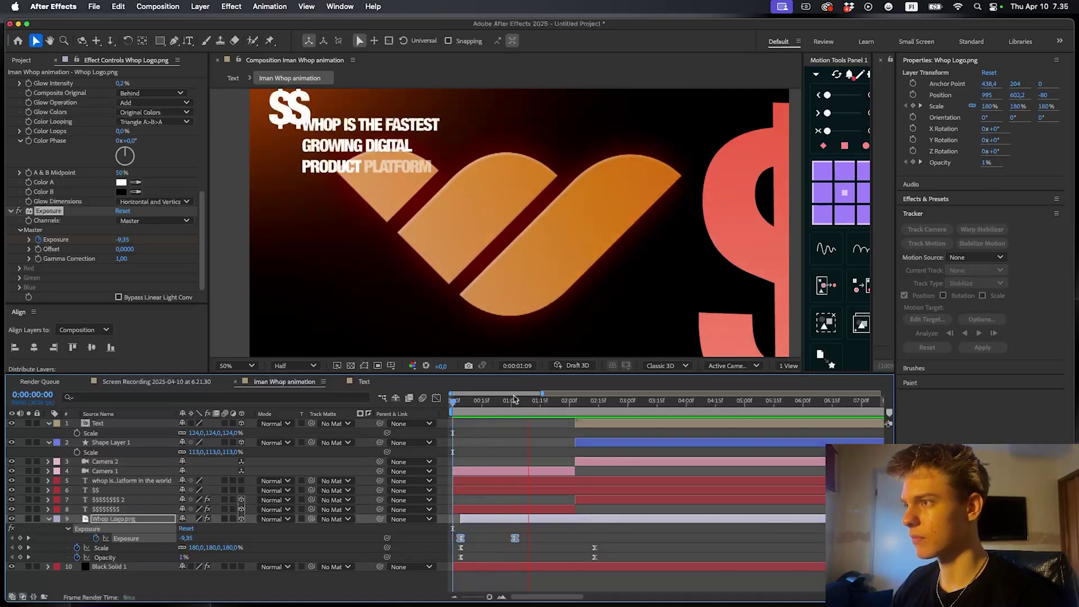
click(496, 460)
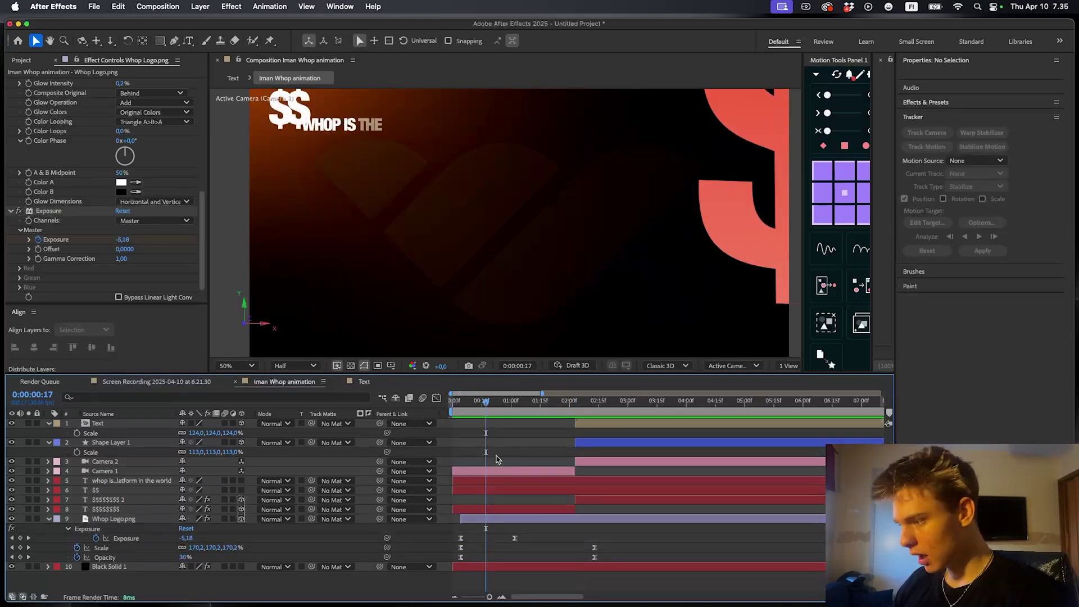
key(space)
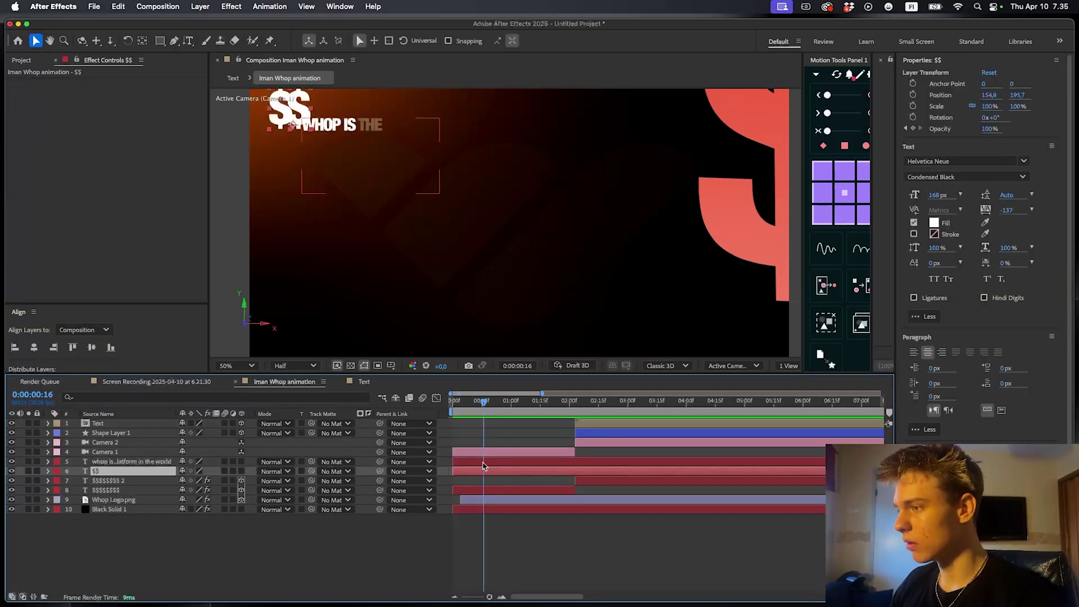
Centre the anchor point of the $$ text layer and rotate the text to 5.2°
scroll(301, 120, up, 1)
drag(301, 120, 446, 212)
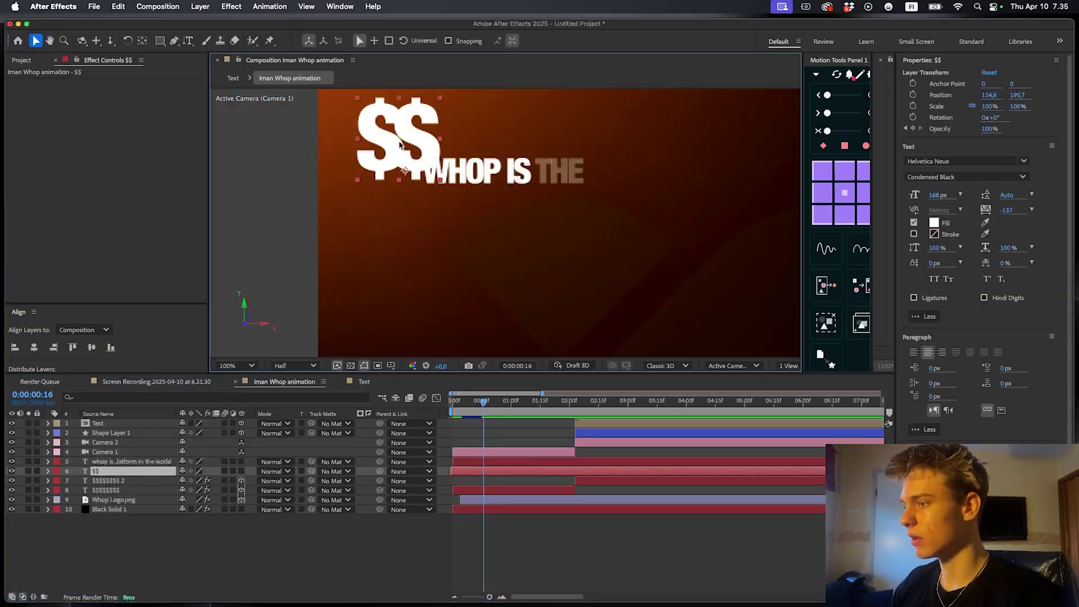
key(r)
click(853, 197)
key(w)
drag(418, 119, 420, 123)
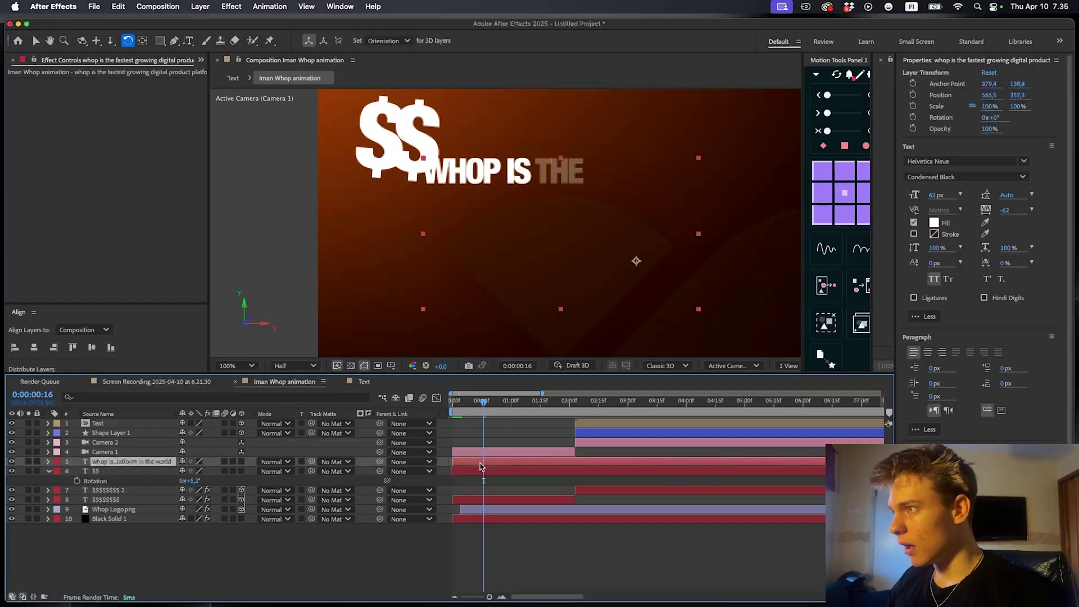
Add a black-to-white Gradient Ramp to the $$ text layer, starting at 144, 55 and ending at 123, 248
key(ctrl+space)
text(gradi)
key(Return)
key(v)
drag(398, 181, 397, 181)
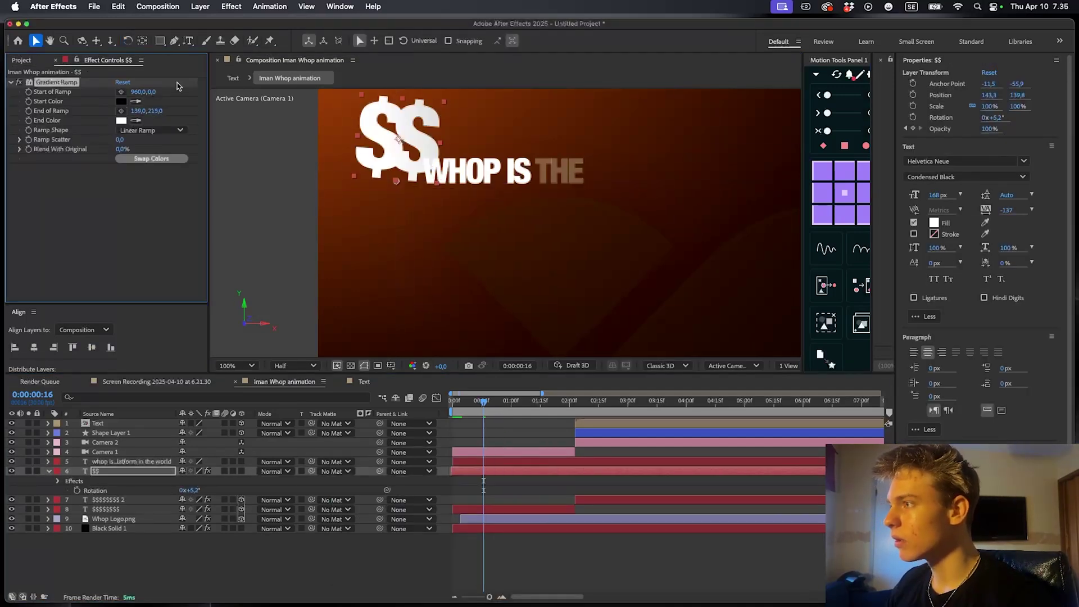
click(121, 91)
click(399, 95)
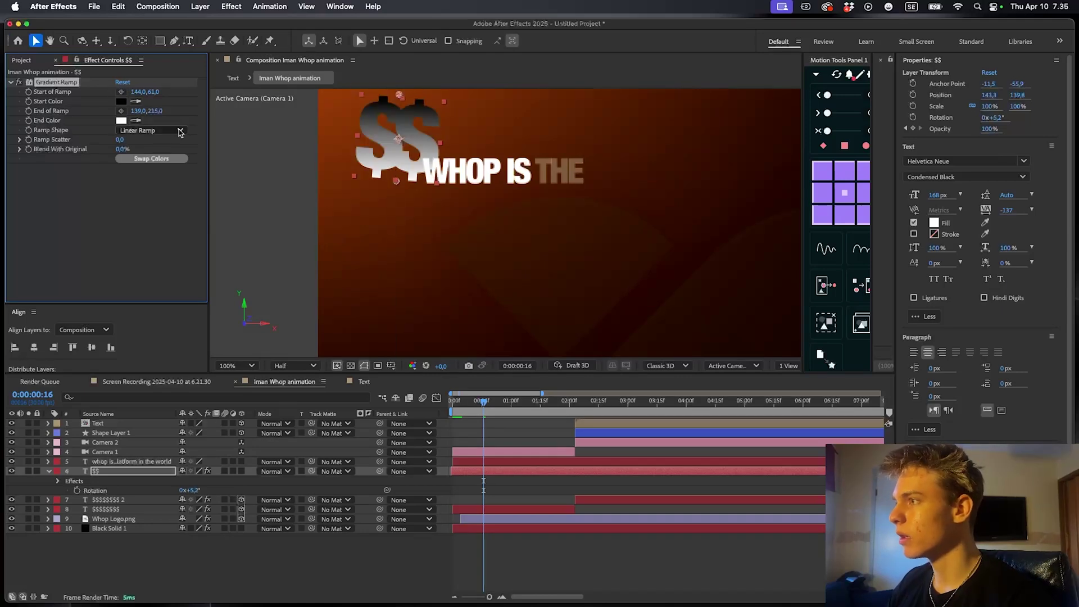
click(400, 95)
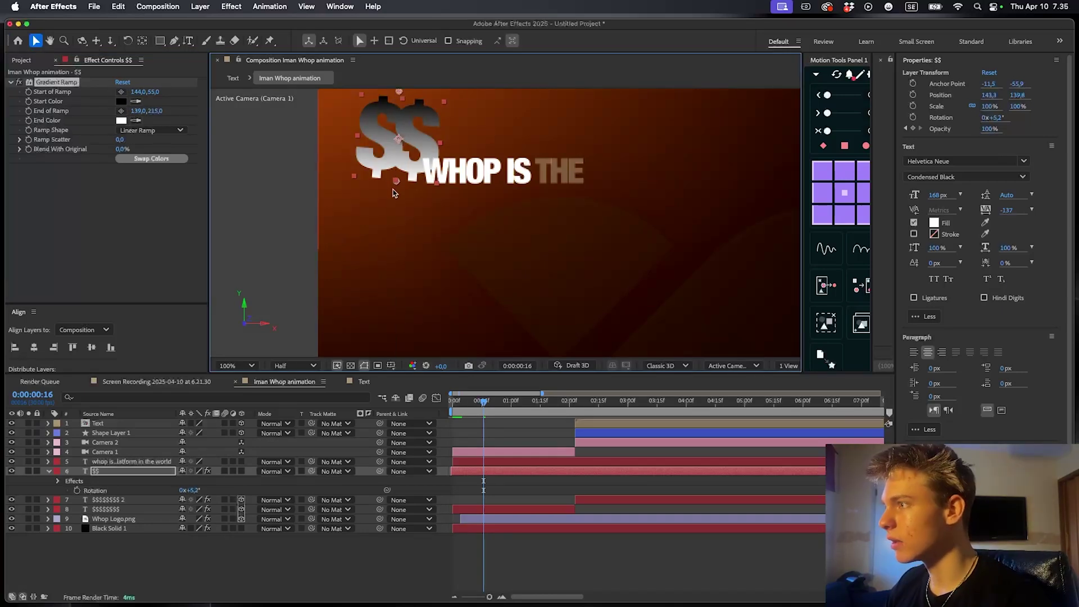
drag(396, 182, 384, 202)
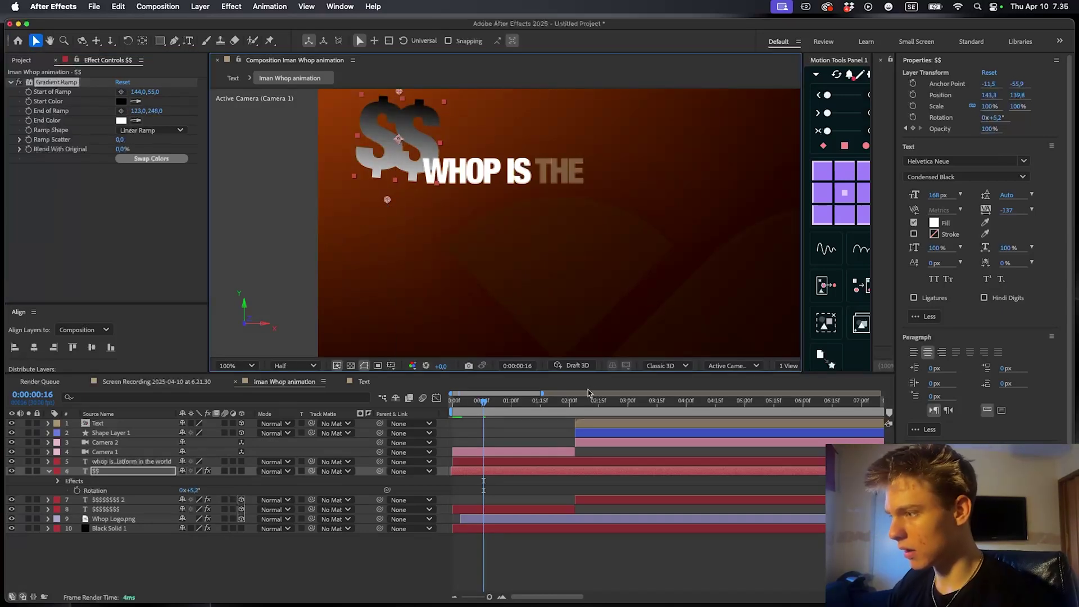
Lower the $$ layer's opacity keyframe at 0:00:00:14 to 24% and the Whop sentence layer's opacity to 14%
key(t)
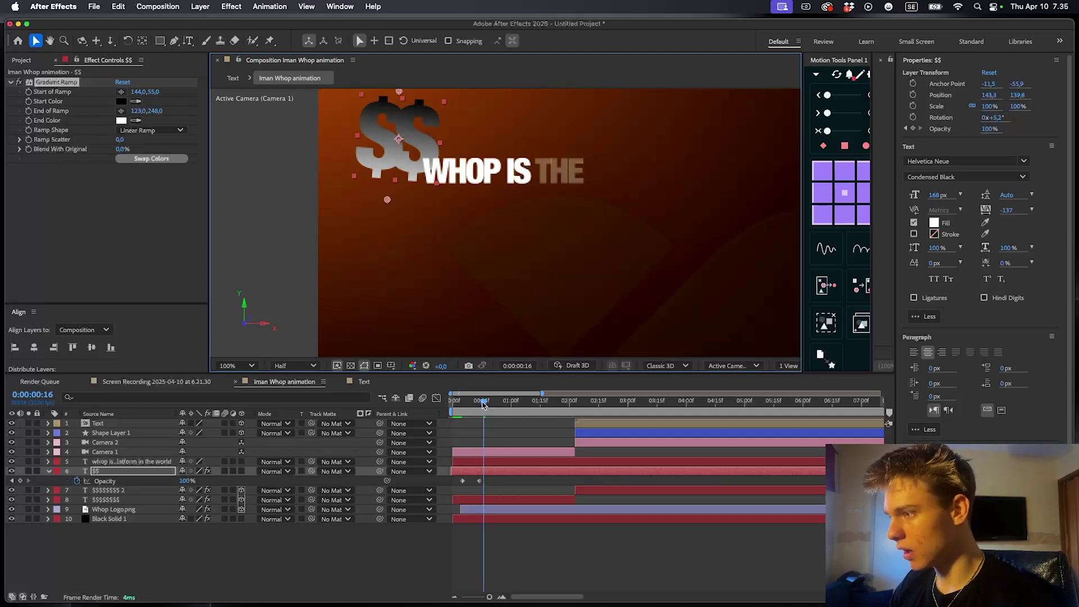
drag(485, 402, 479, 403)
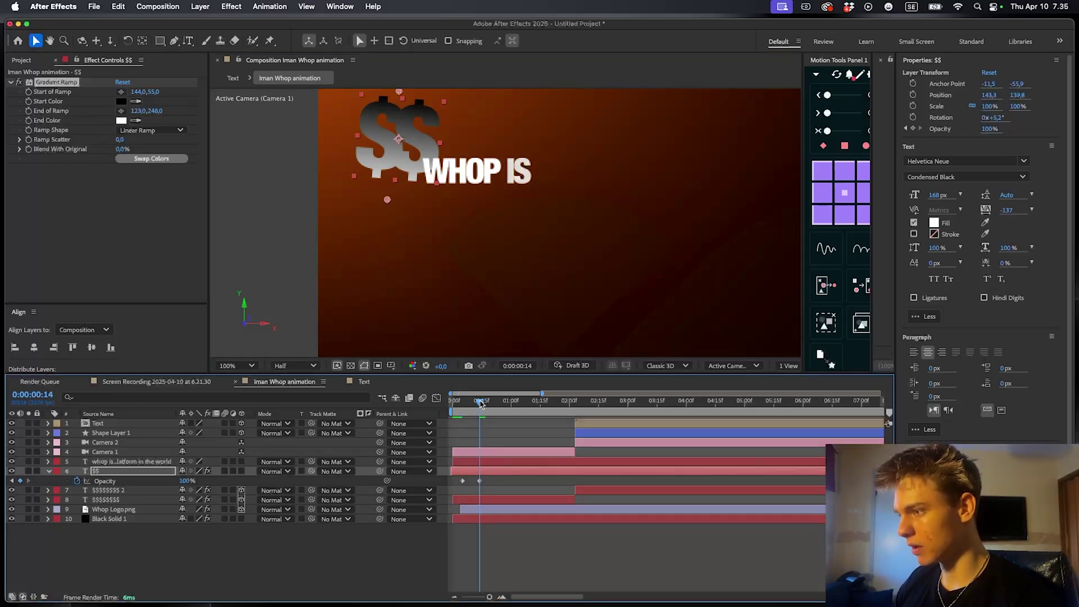
drag(185, 483, 126, 475)
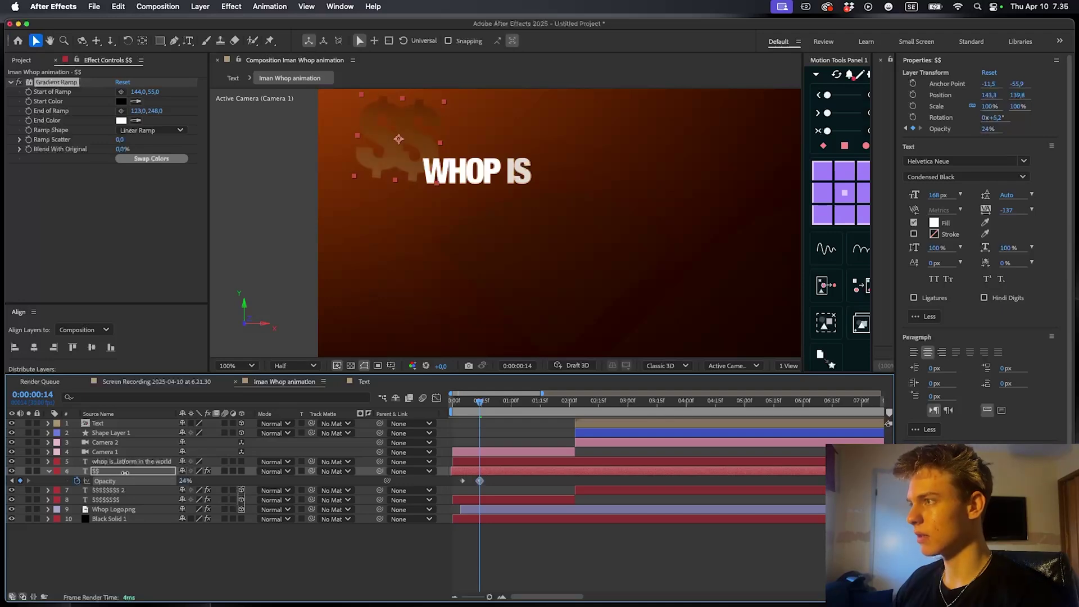
click(485, 465)
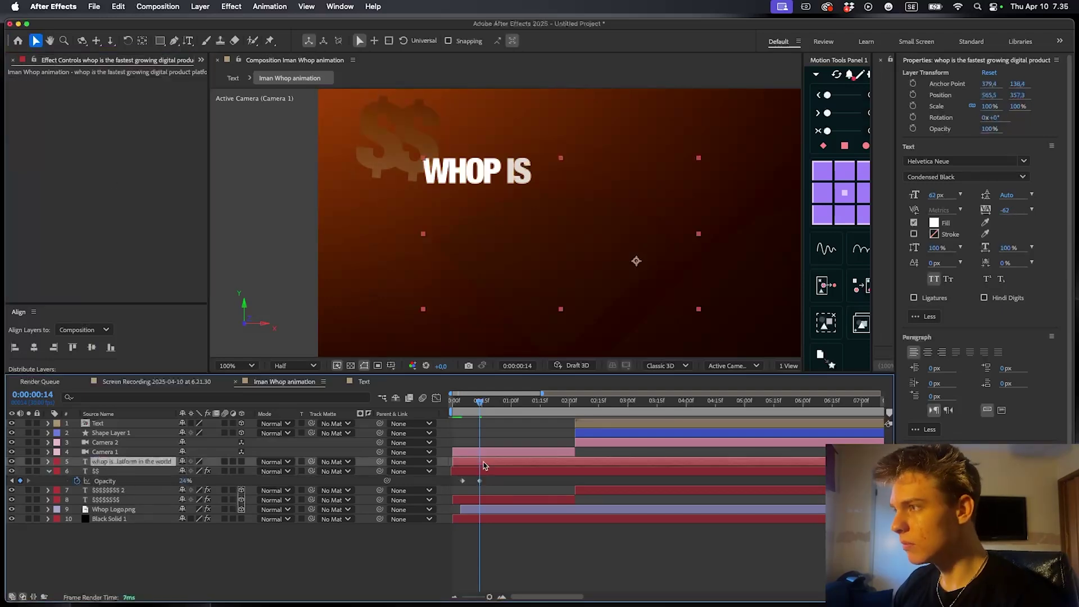
key(t)
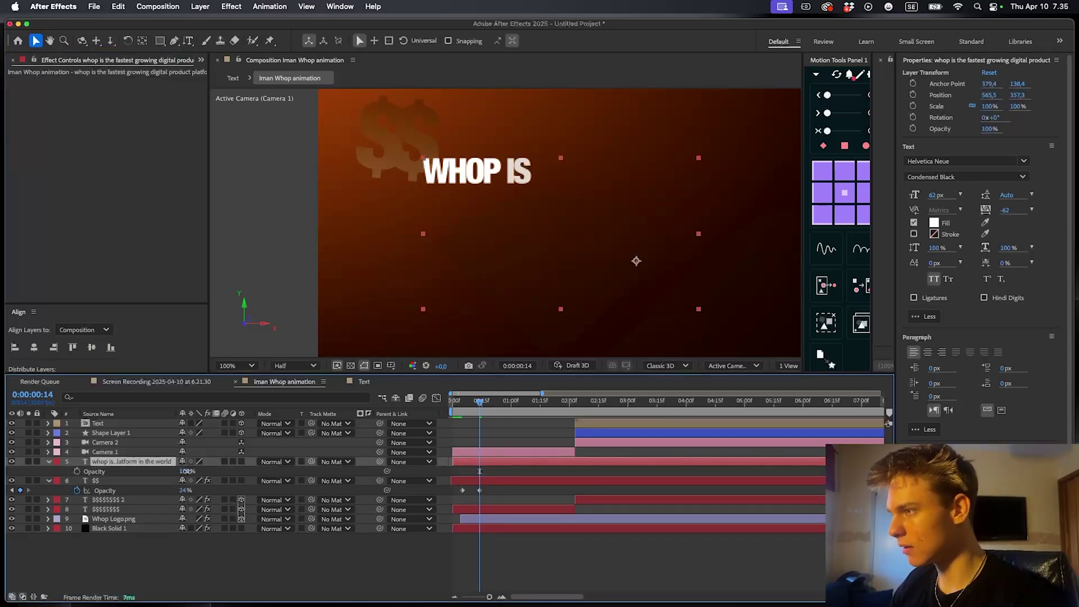
drag(187, 471, 134, 469)
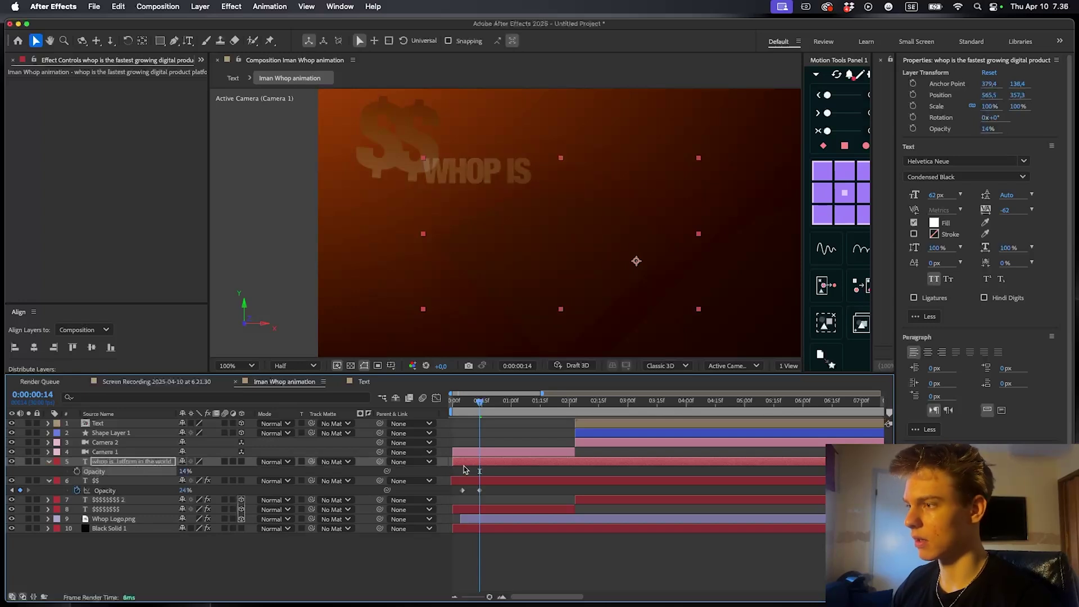
Add a Gaussian Blur with blurriness 7 to the Whop sentence layer, copy it to the $$ layer, and play back the shot
key(minus)
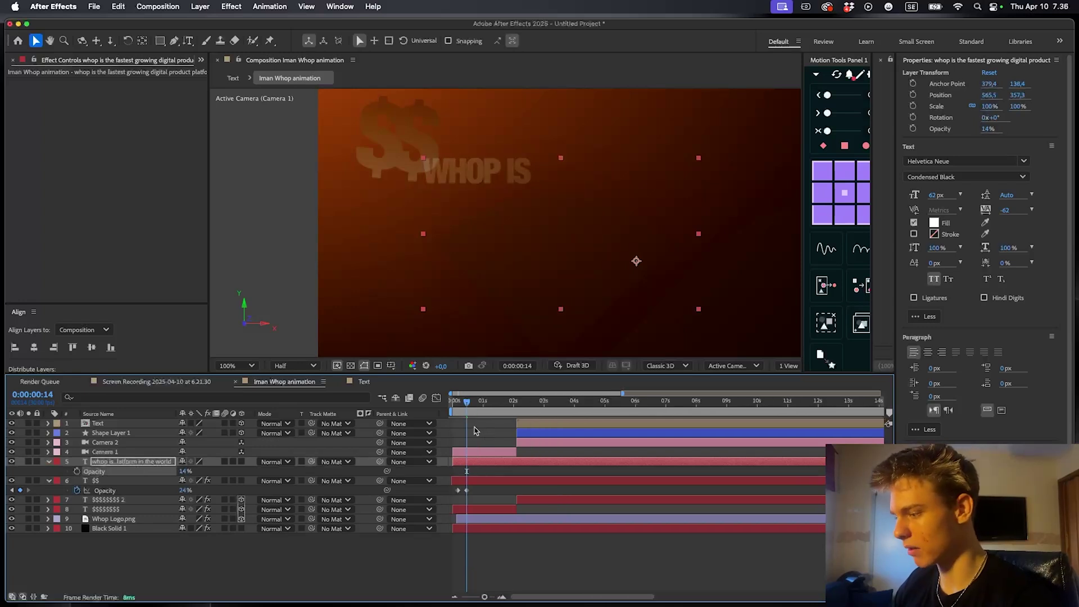
key(ctrl+space)
text(gau)
key(Return)
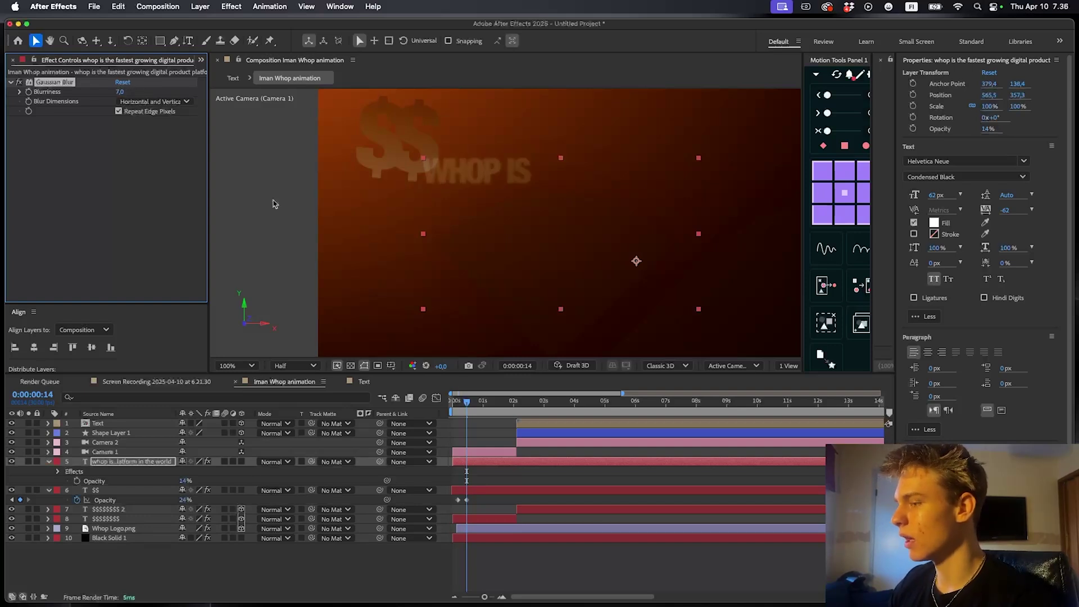
click(485, 491)
key(super+v)
click(303, 391)
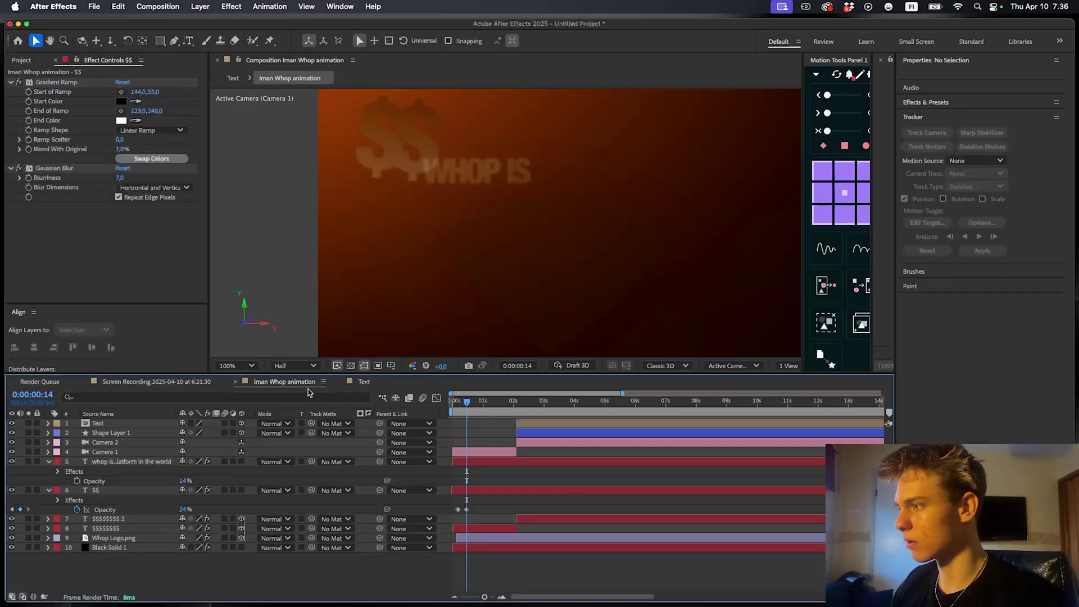
key(space)
Set the Whop sentence's Gaussian Blur to 16.3 and move the $$ layer directly below the Whop logo layer
click(482, 489)
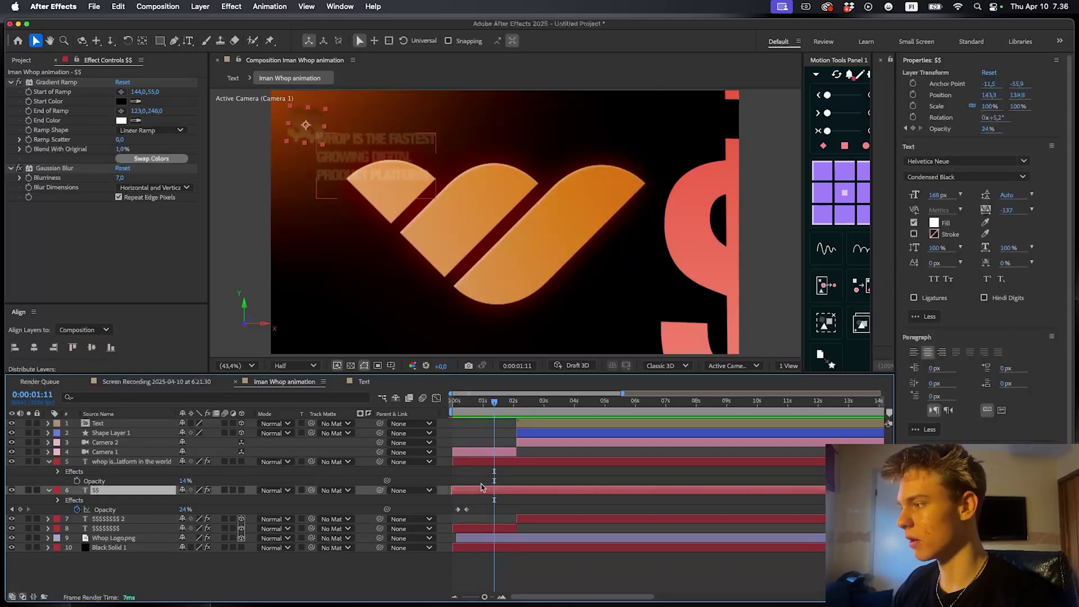
click(487, 461)
click(170, 92)
click(497, 491)
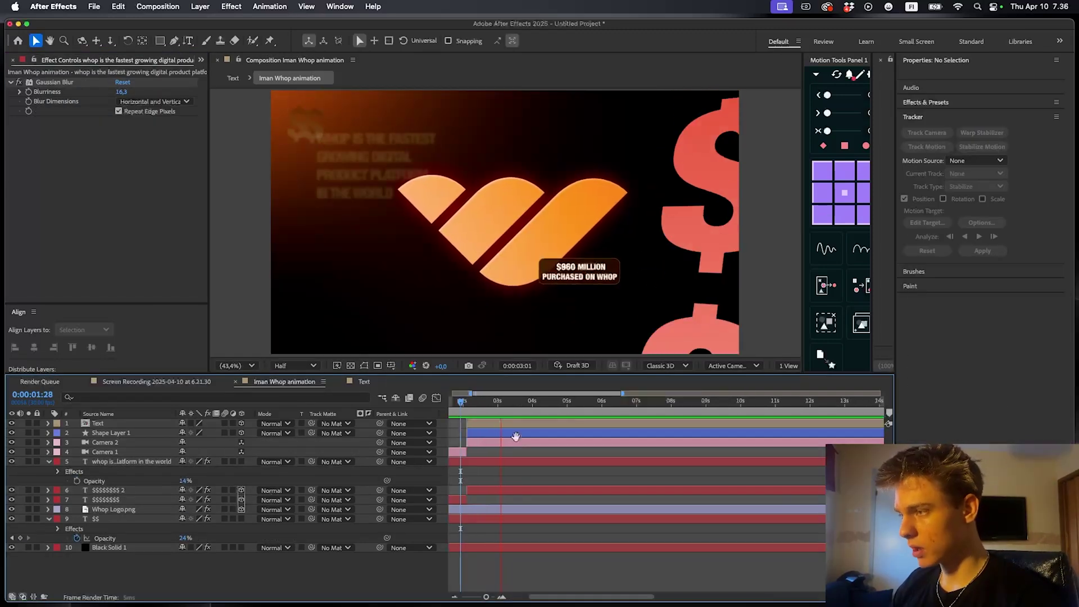
key(space)
Add position and opacity keyframes to the counter's rounded box shape at 0:00:02:03, the start of the second shot
scroll(462, 452, up, 2)
drag(464, 452, 484, 443)
click(571, 277)
scroll(571, 283, up, 3)
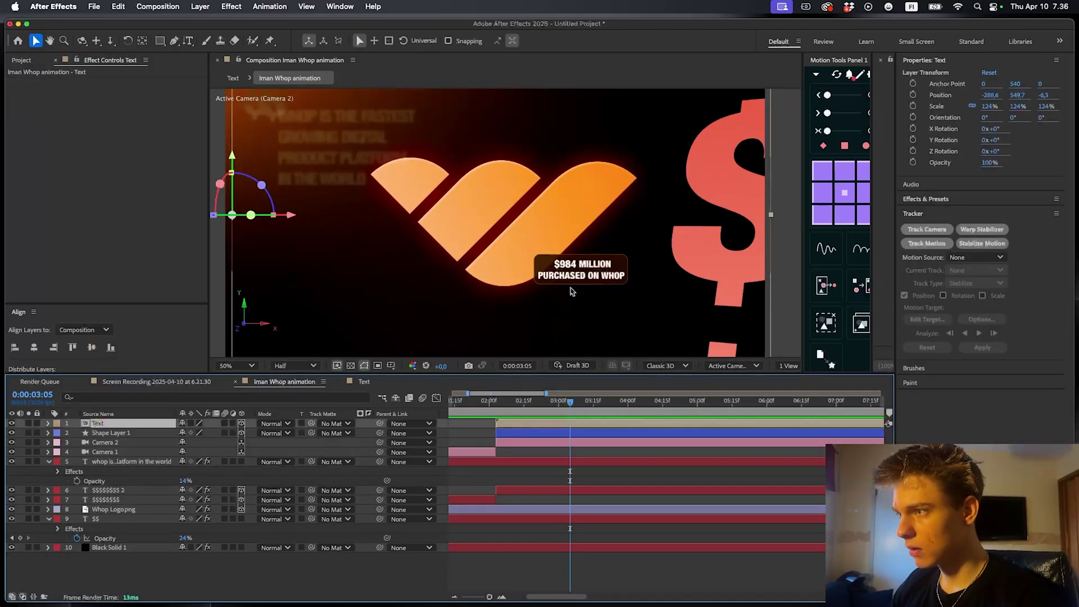
drag(537, 267, 524, 252)
drag(524, 252, 448, 191)
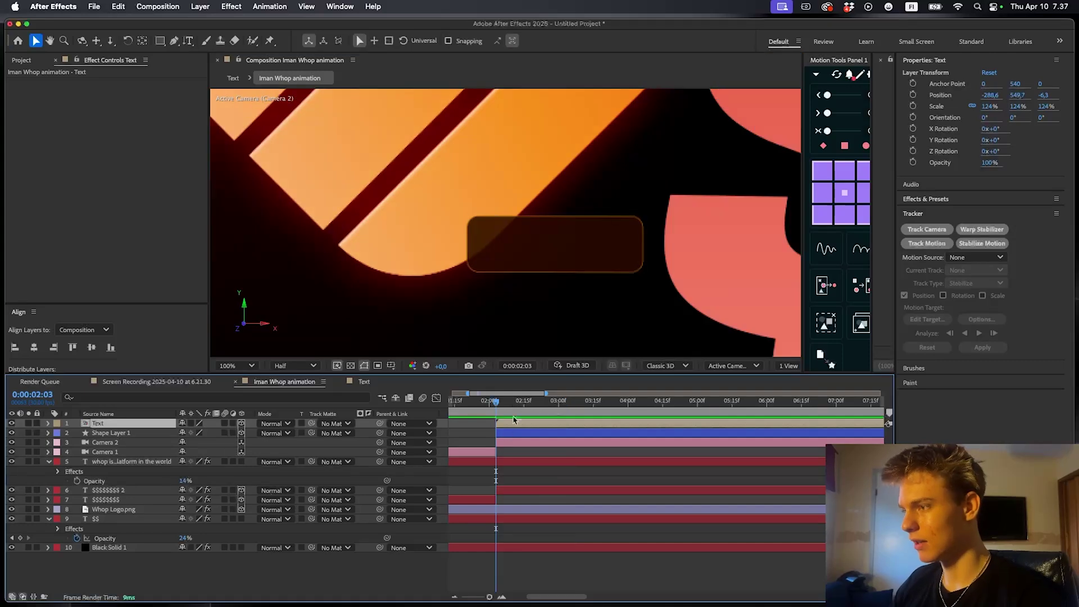
click(507, 434)
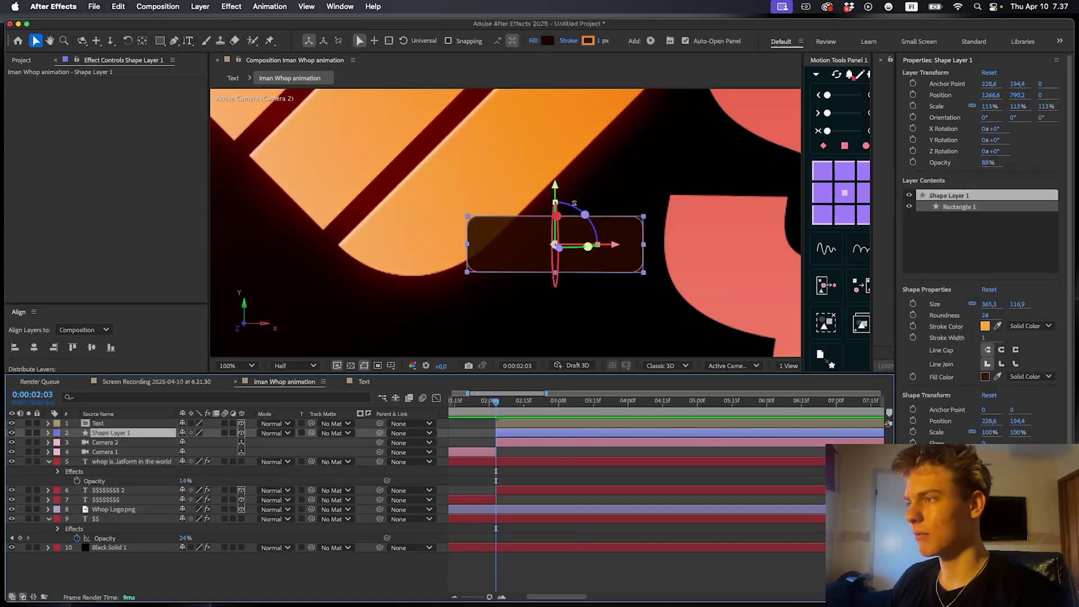
key(super+Left)
key(super+Right)
key(t)
click(77, 443)
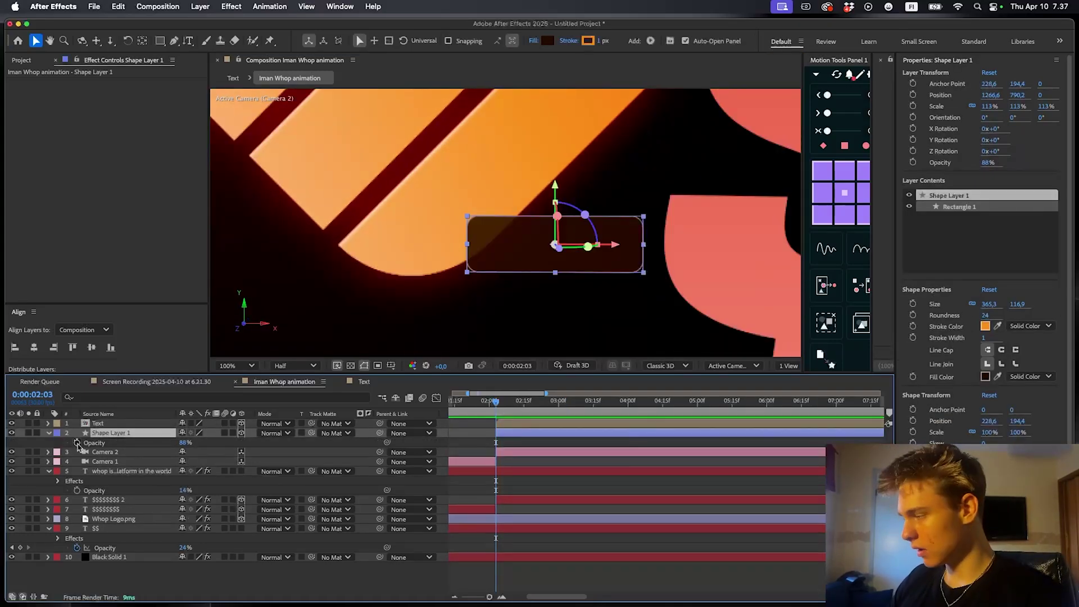
key(p)
click(77, 442)
key(shift+t)
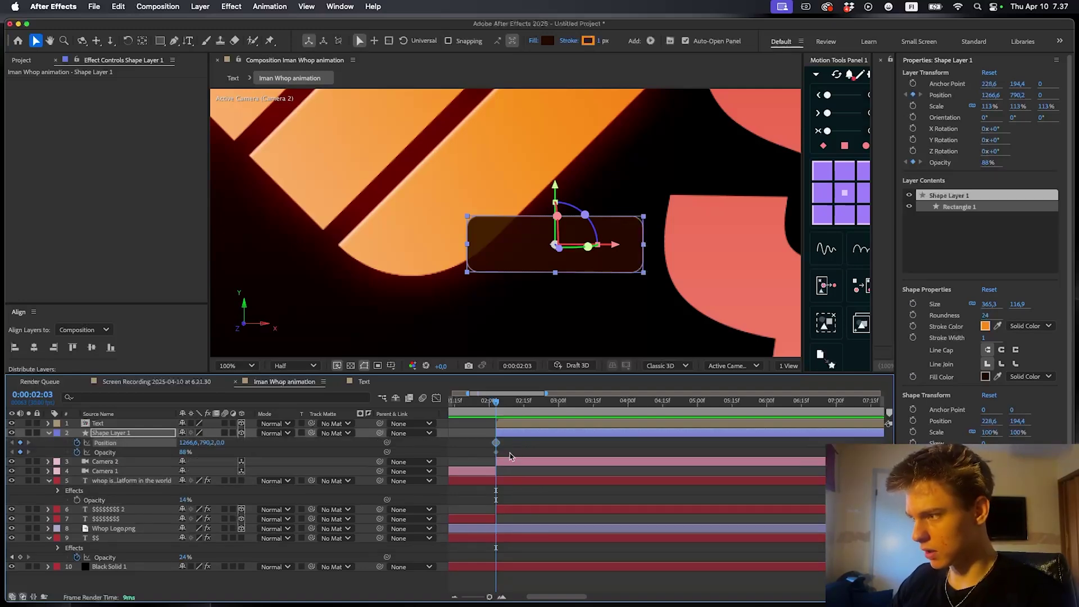
Move the box's position and opacity keyframes to about 0:00:02:11 and start it at 0:00:02:03 with Y position 814,2 and opacity 0%
drag(507, 459, 491, 440)
drag(496, 443, 515, 443)
click(528, 448)
drag(205, 443, 44, 454)
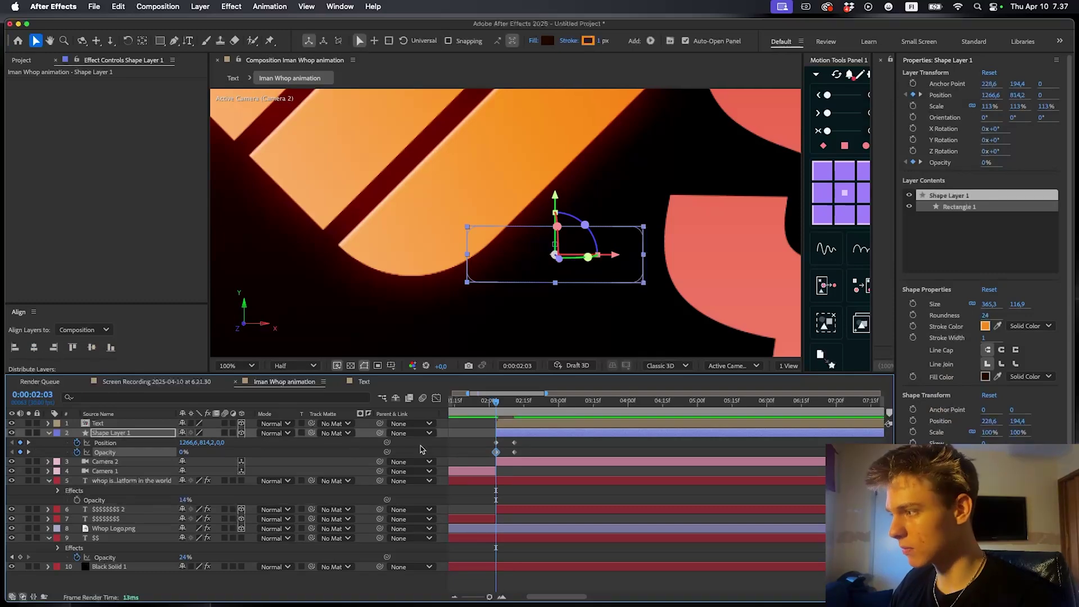
Ease the rounded box's position and opacity keyframes, reshape their incoming speed curve in the graph editor, and preview the animation
drag(523, 457, 486, 438)
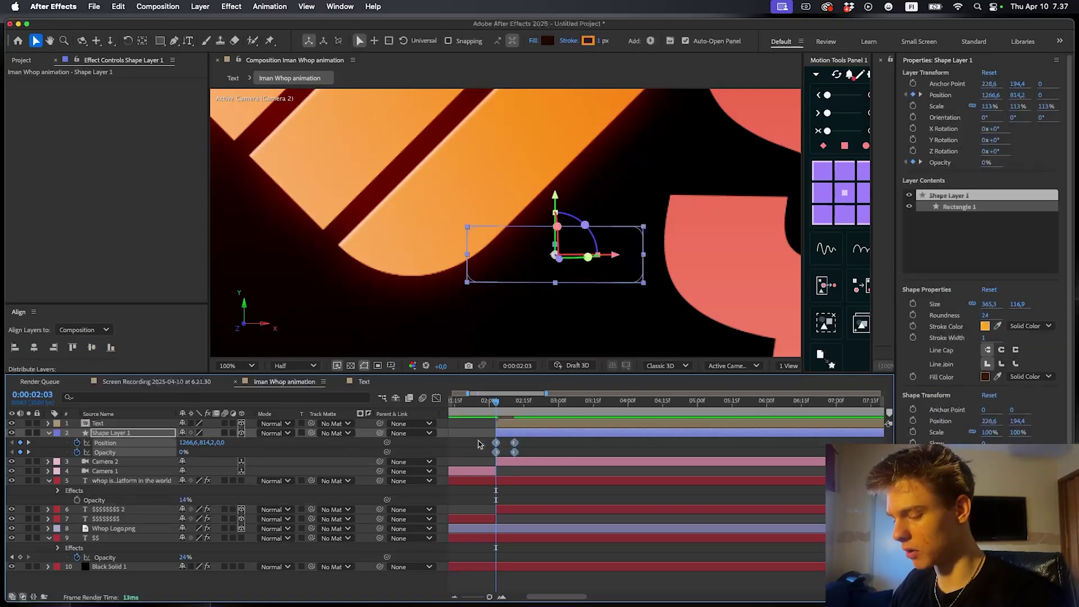
click(437, 398)
drag(639, 526, 462, 576)
scroll(550, 576, left, 5)
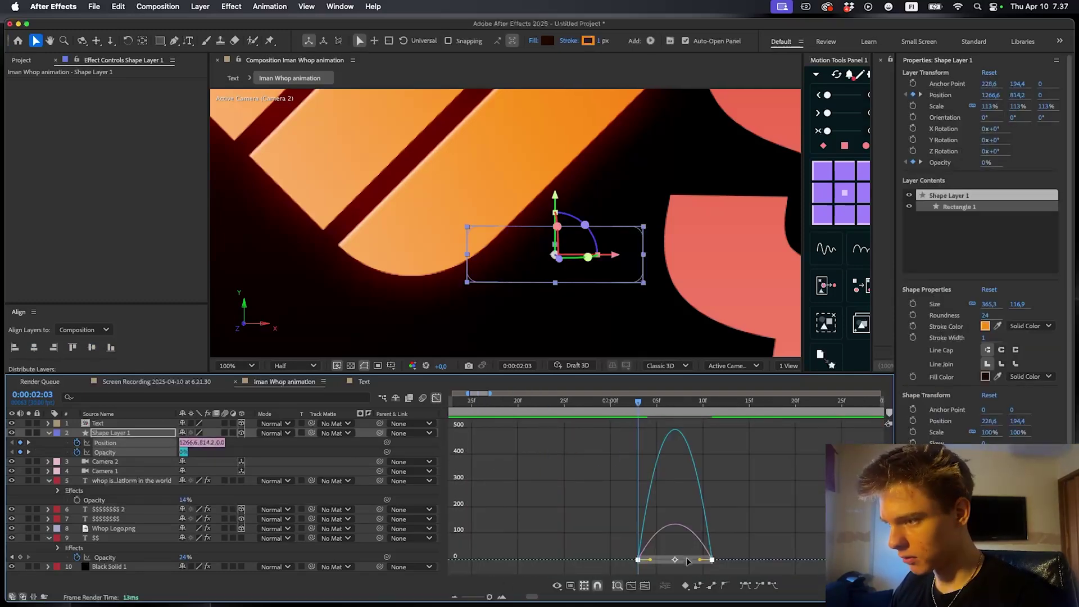
drag(700, 560, 658, 561)
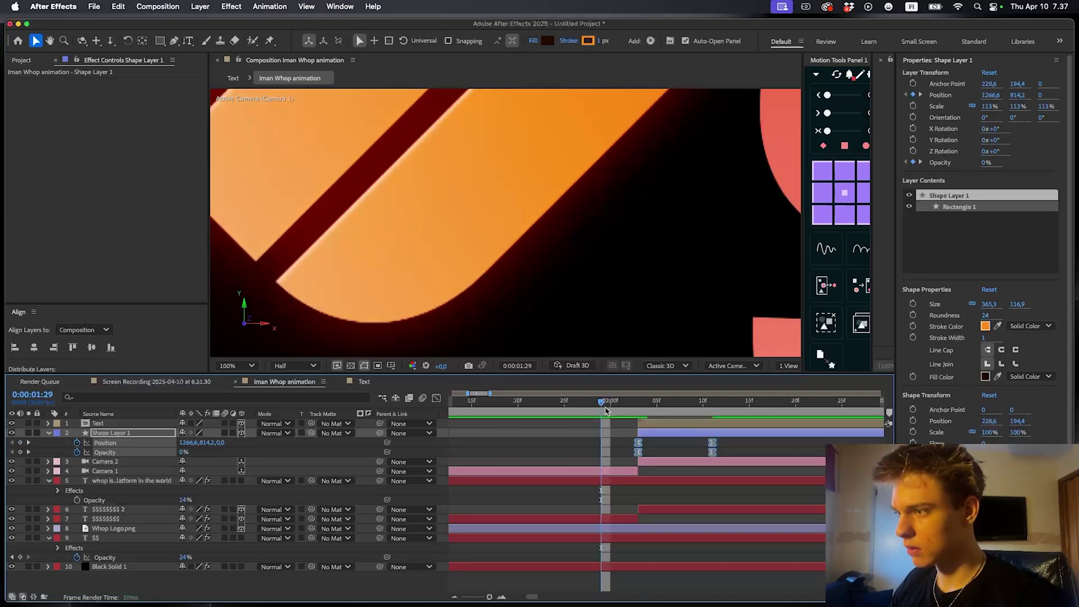
key(minus)
key(space)
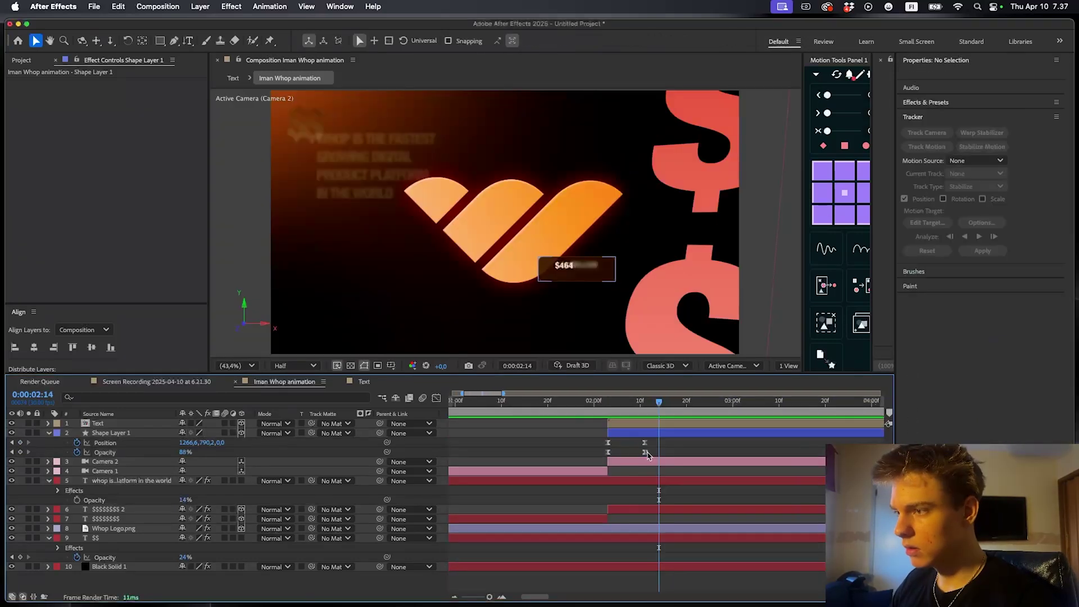
Delay the rounded box's ending position and opacity keyframes to about 0:00:02:25 and play back the slower reveal
click(645, 443)
drag(651, 448, 709, 441)
key(space)
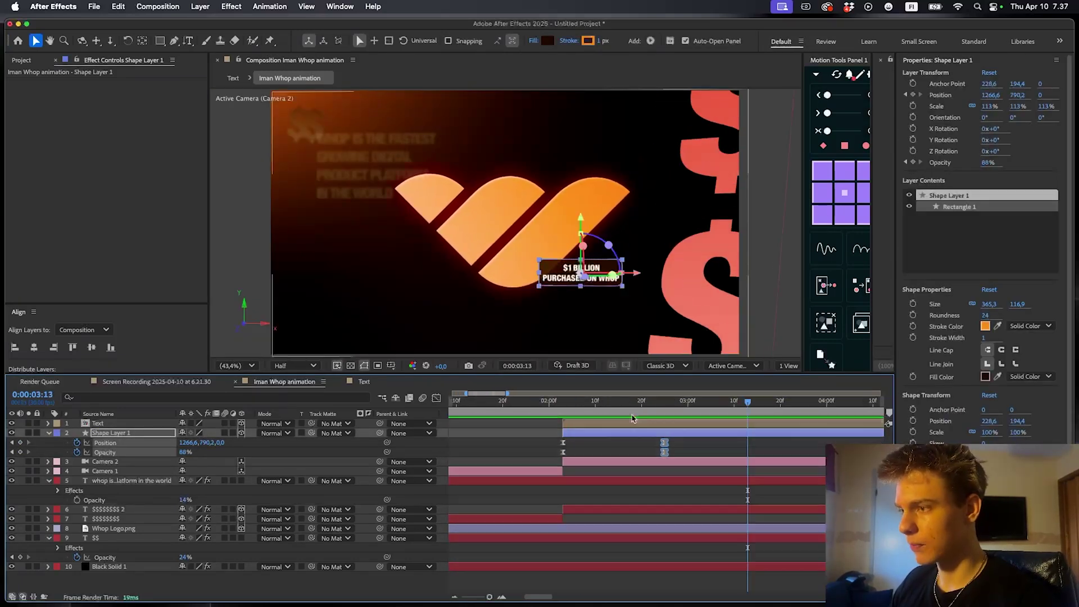
click(625, 403)
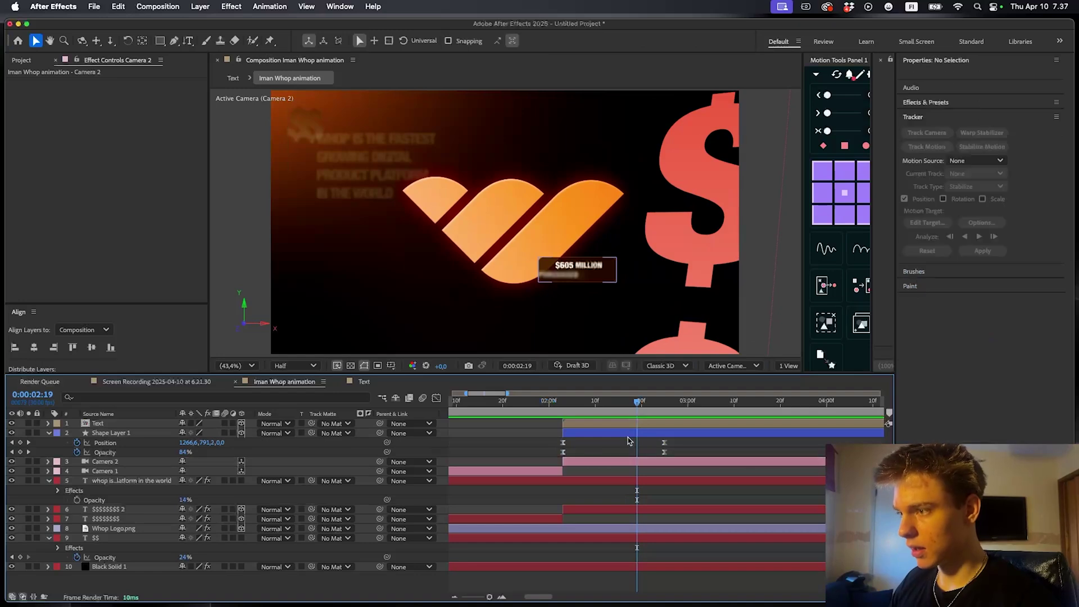
Paste the Glow effect with threshold 60%, radius 9,2 and intensity 0,4 onto the counter's rounded box and inspect it up close
click(631, 434)
key(super+v)
key(super+shift+a)
click(631, 435)
scroll(586, 304, up, 1)
drag(585, 305, 556, 265)
scroll(557, 265, up, 1)
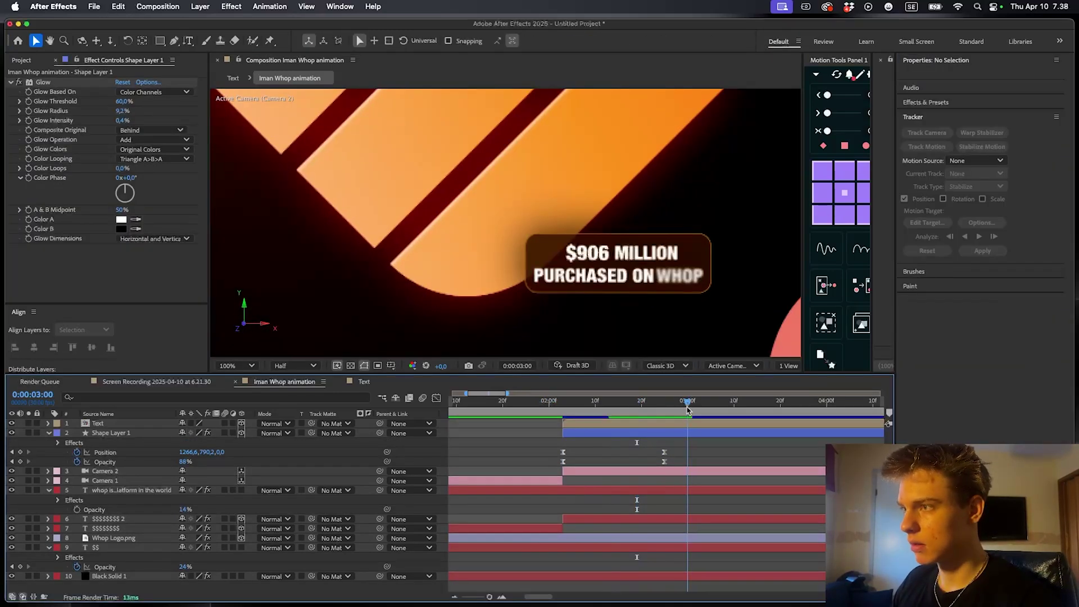
Copy the Glow effect from the rounded box to the counter's Text layer and play back the second shot
drag(687, 406, 669, 406)
click(622, 430)
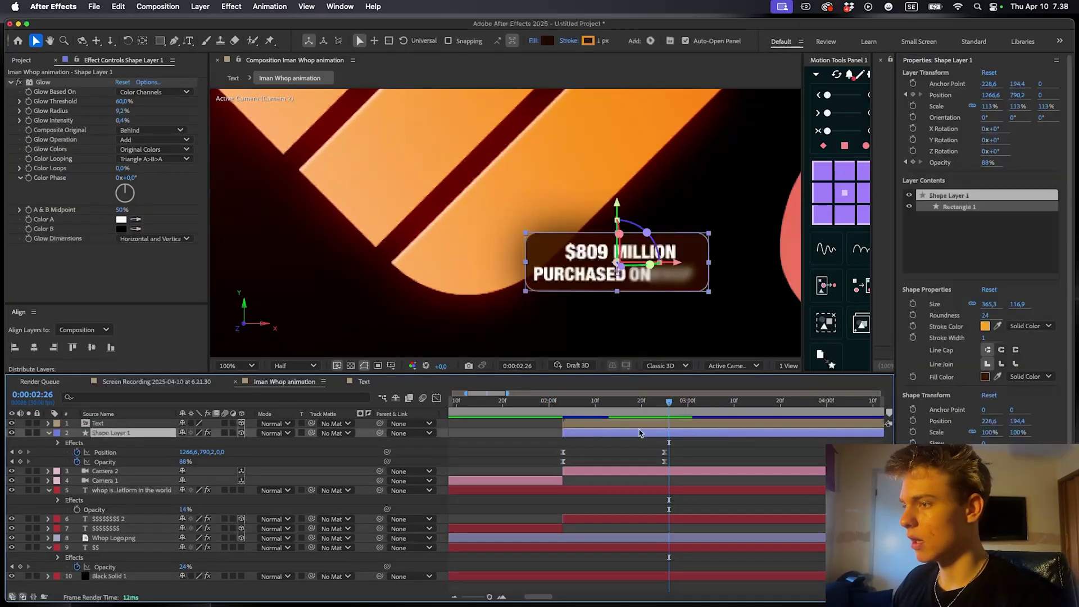
click(43, 82)
click(636, 423)
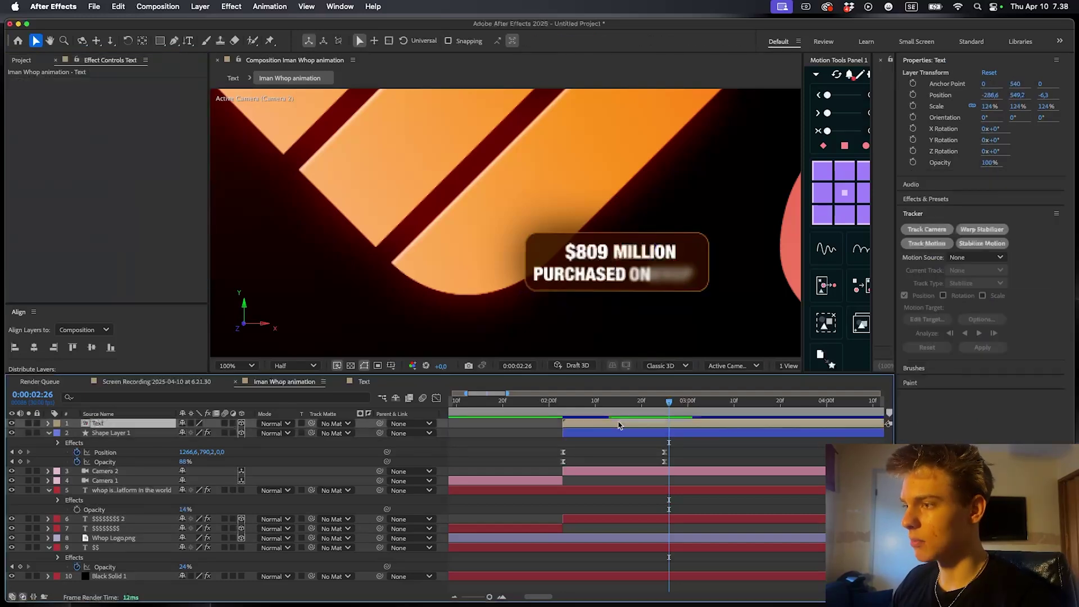
drag(670, 406, 585, 405)
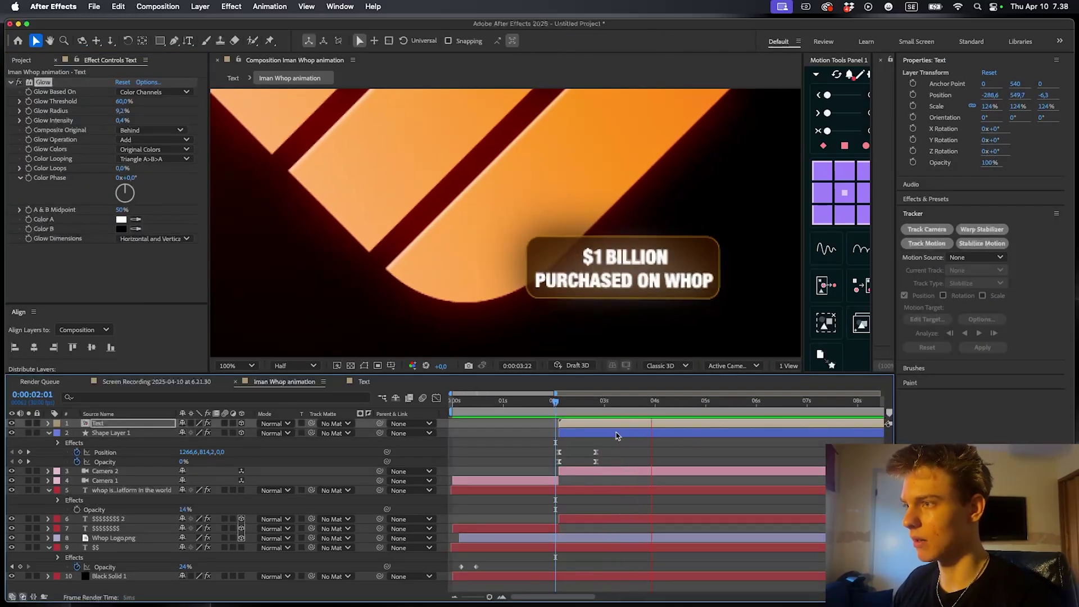
key(space)
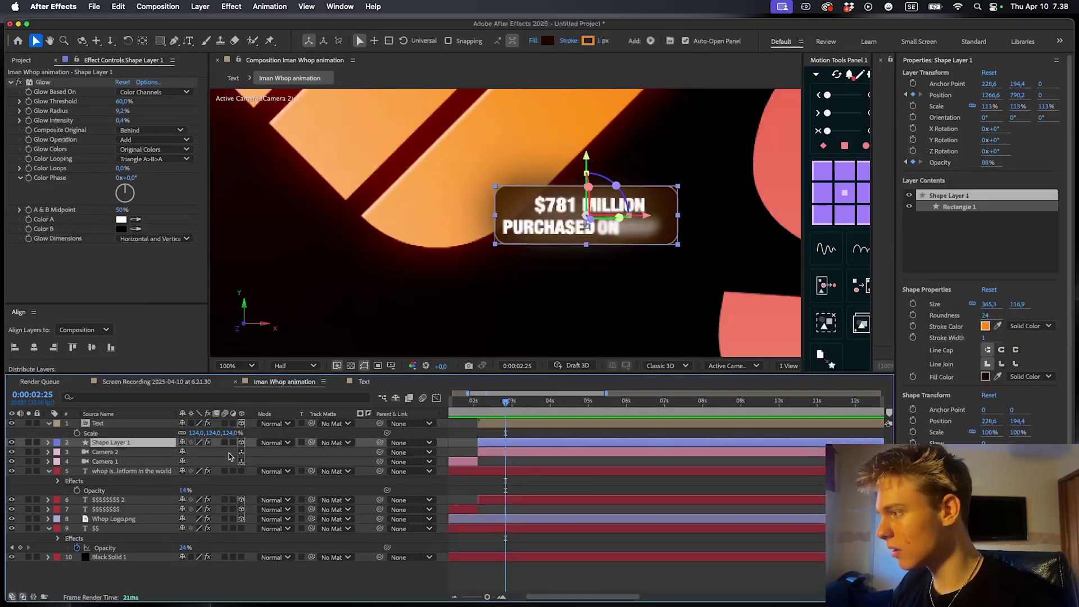
Scale the counter's Text layer to 172% and its rounded box to 154%, repositioning the text inside the box
key(s)
mouse_move(226, 453)
mouse_down()
mouse_move(255, 453)
mouse_move(230, 433)
mouse_up()
click(510, 425)
drag(636, 261, 598, 245)
key(minus)
key(minus)
drag(485, 405, 479, 405)
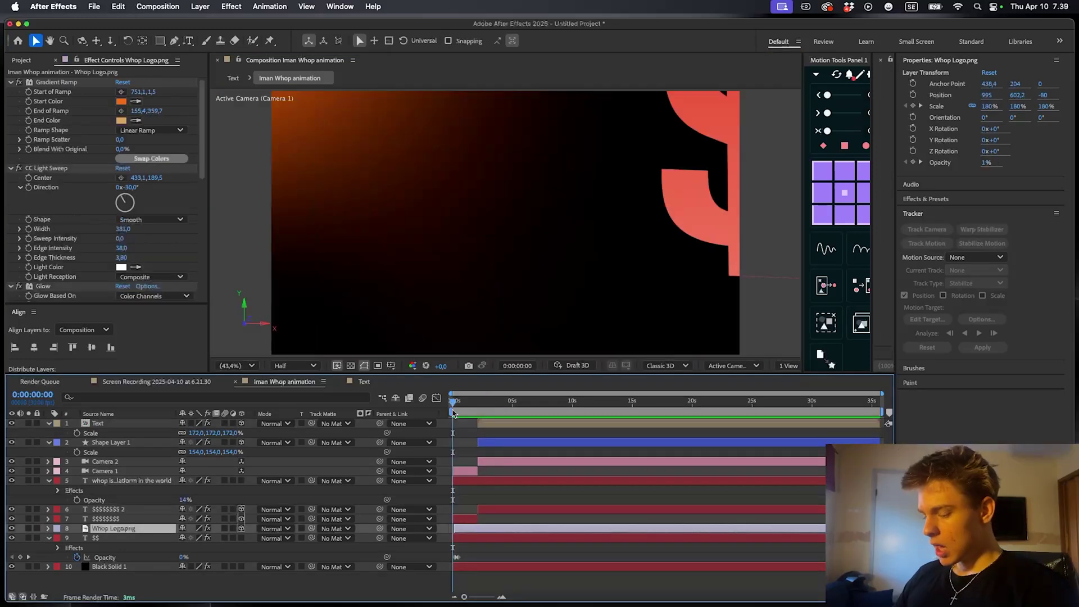
Move the Whop logo's ending Exposure keyframe to about 0:00:02:03 and play back the logo reveal
key(u)
scroll(483, 495, down, 2)
drag(467, 531, 480, 532)
key(space)
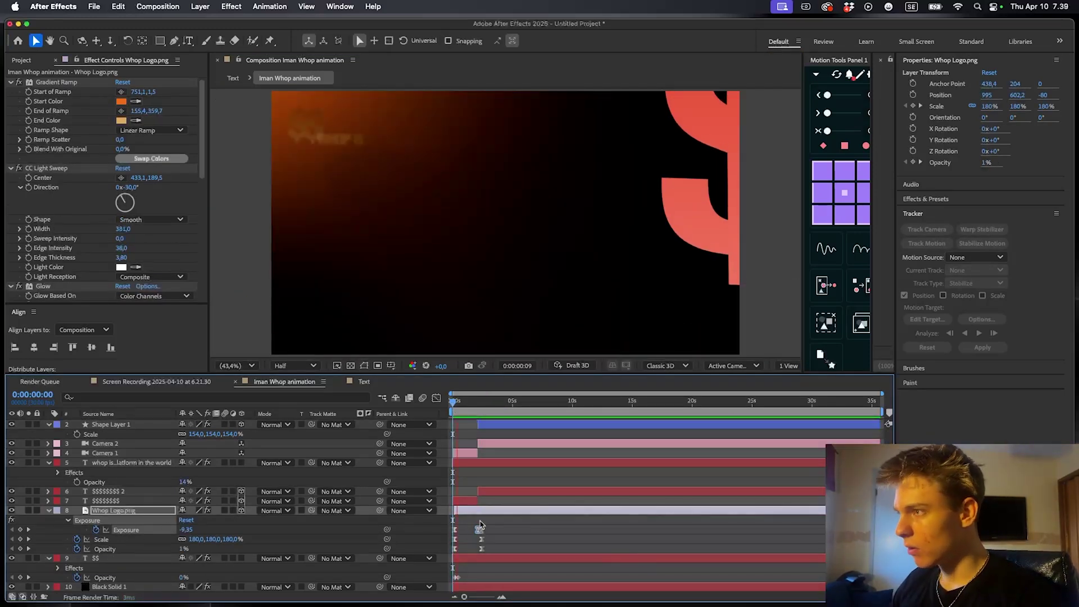
key(space)
drag(482, 401, 478, 401)
Change the Whop logo's Gradient Ramp to a more saturated orange end color and a redder start color, then play it back
click(555, 534)
click(489, 511)
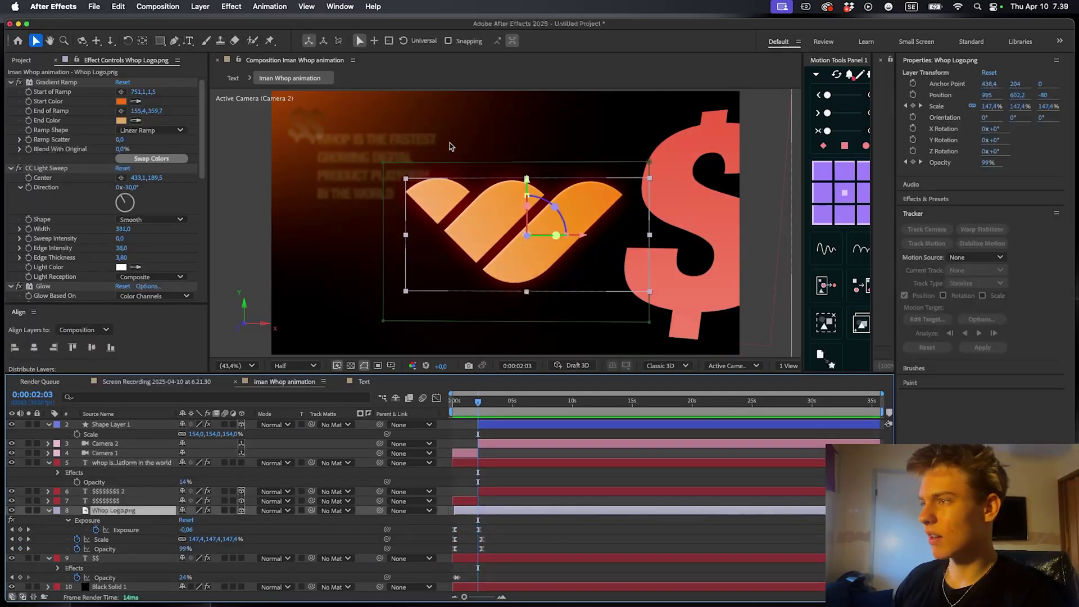
click(121, 120)
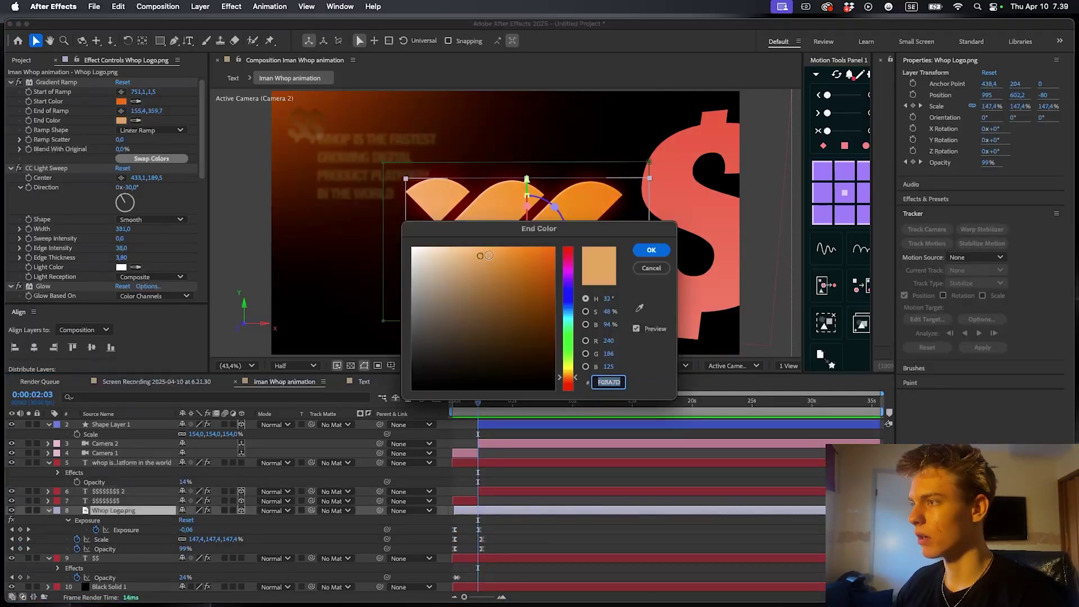
click(493, 257)
click(597, 354)
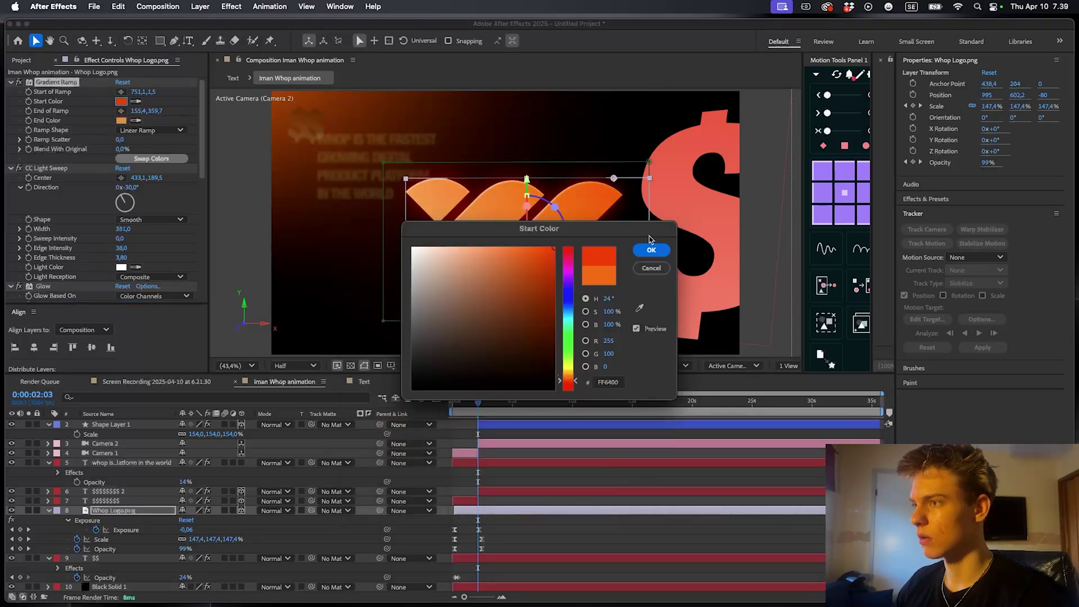
click(651, 249)
click(478, 403)
key(space)
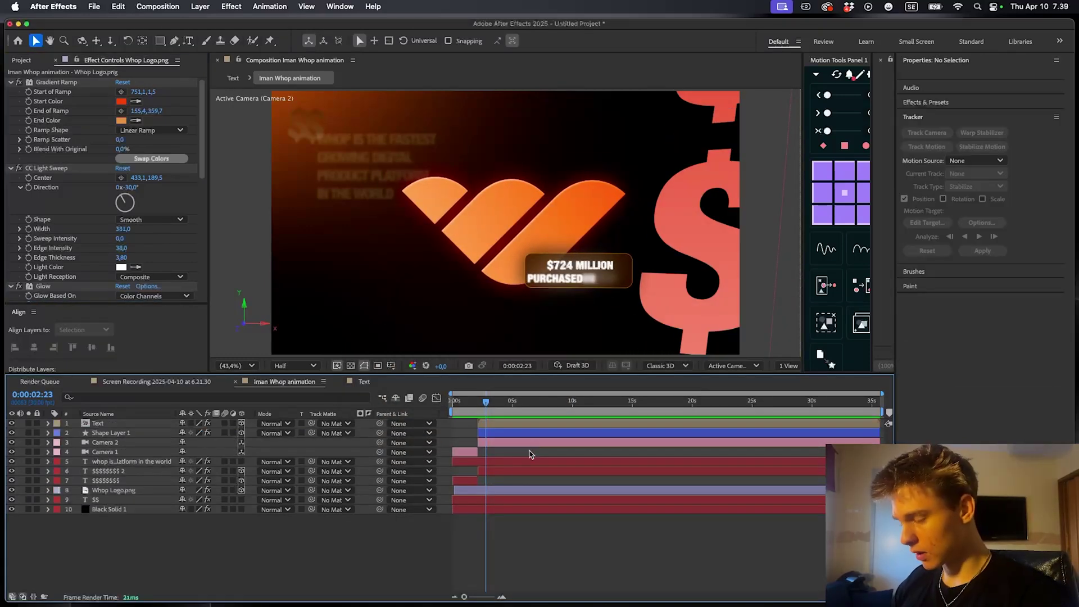
Enable motion blur on all layers and play the animation from the beginning
key(super+a)
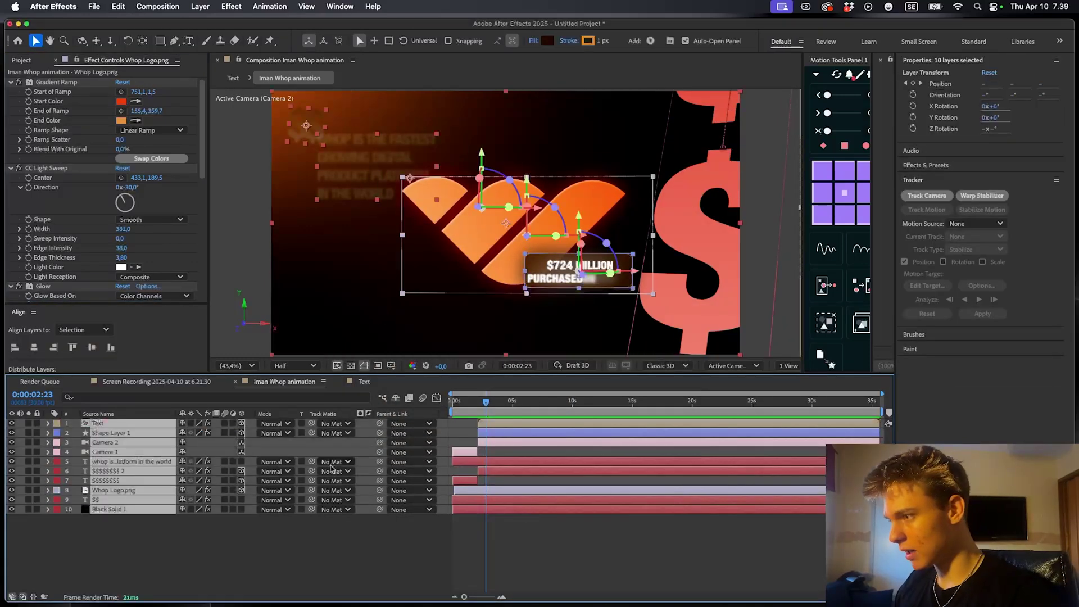
click(224, 424)
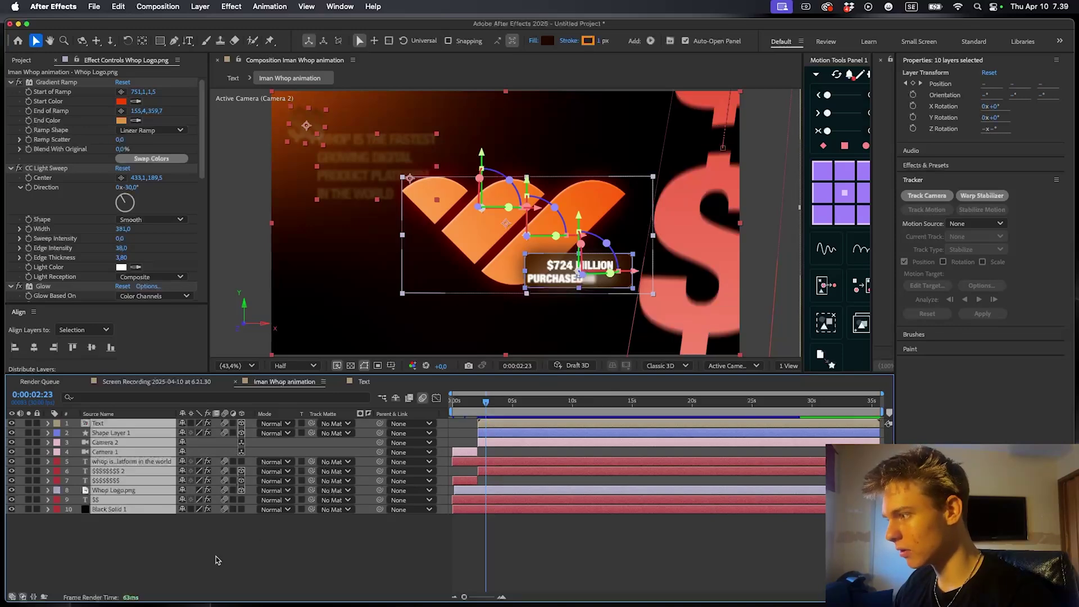
drag(477, 403, 451, 403)
click(549, 532)
key(space)
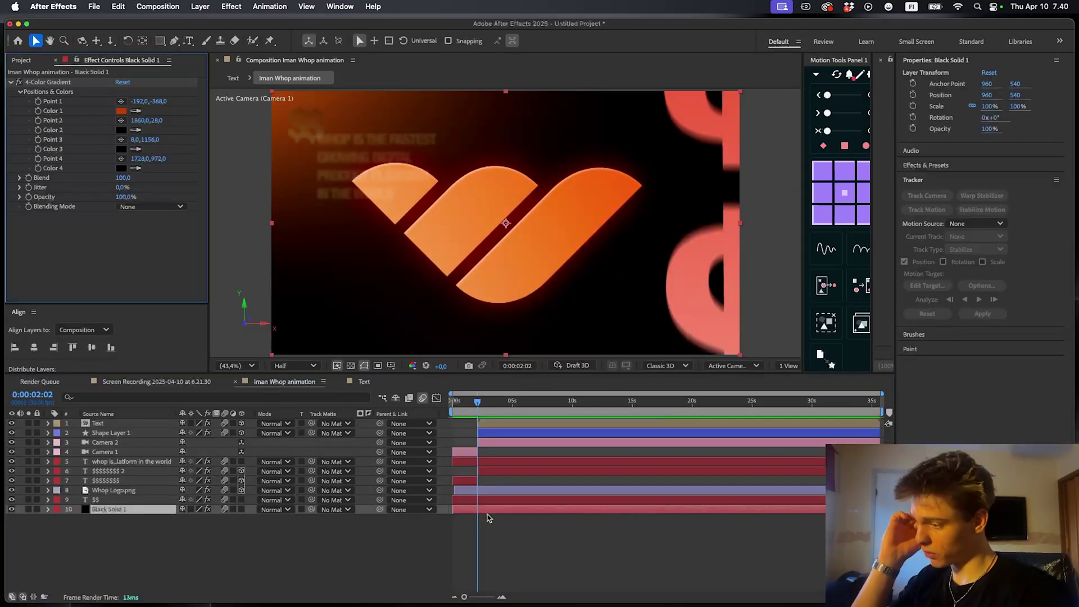
Add a Glow effect to the Black Solid 1 background and adjust its radius and intensity
key(ctrl+space)
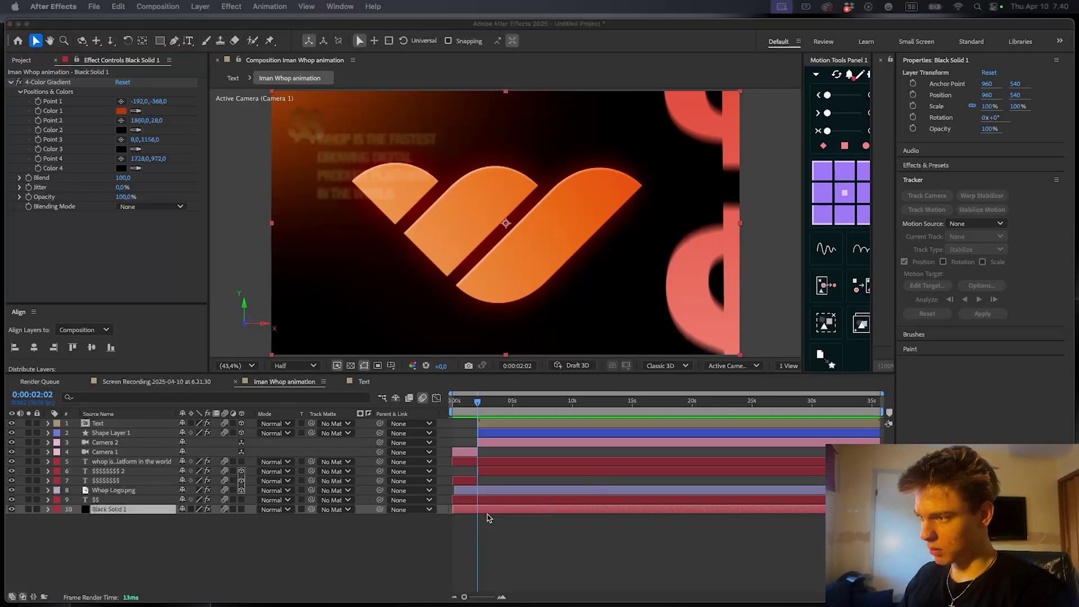
key(Return)
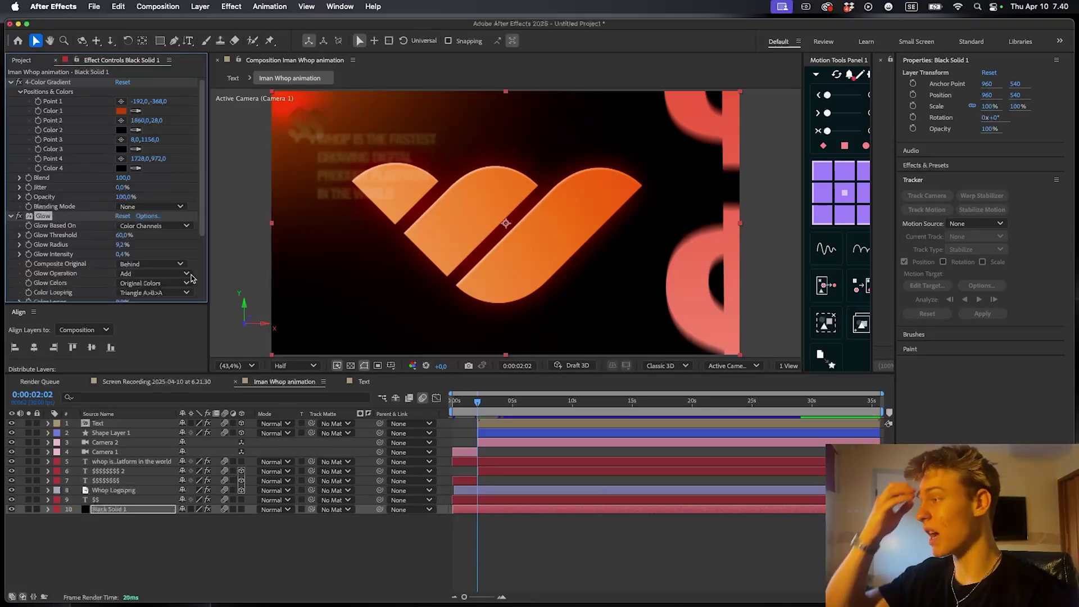
drag(122, 245, 56, 270)
drag(121, 258, 188, 248)
drag(99, 235, 103, 239)
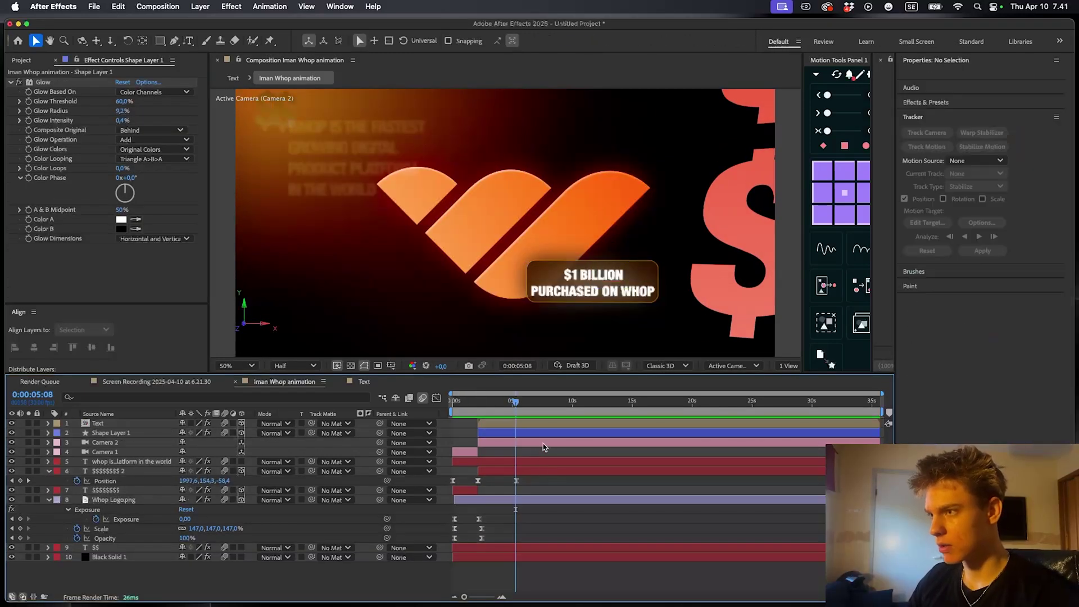
Copy the CC Light Sweep effect from the Whop logo to the counter's rounded box and pick a new center point for it
click(541, 434)
click(484, 506)
click(483, 501)
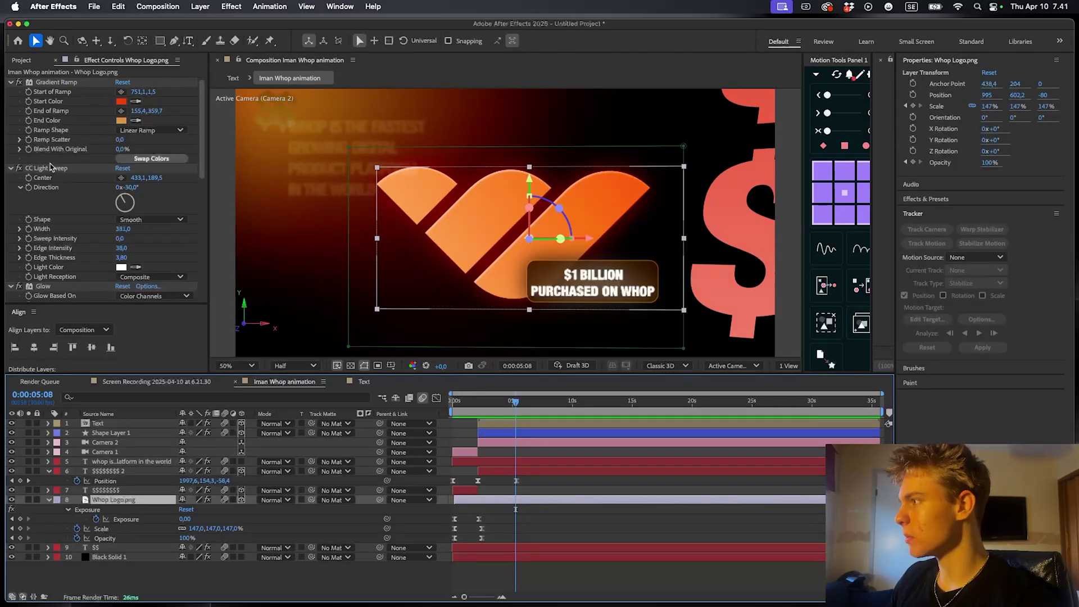
click(508, 435)
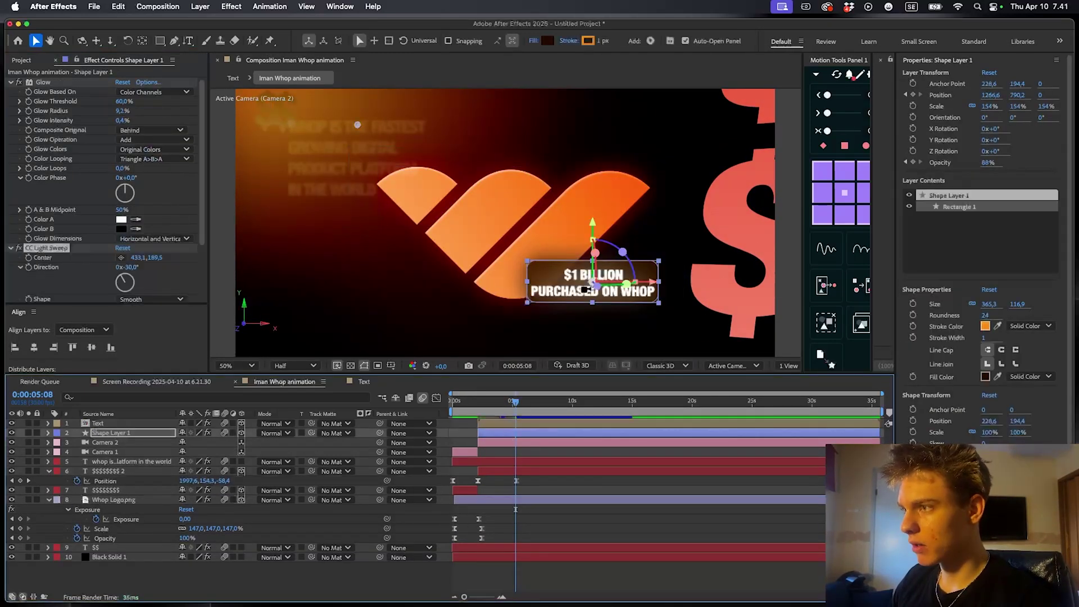
scroll(585, 290, up, 2)
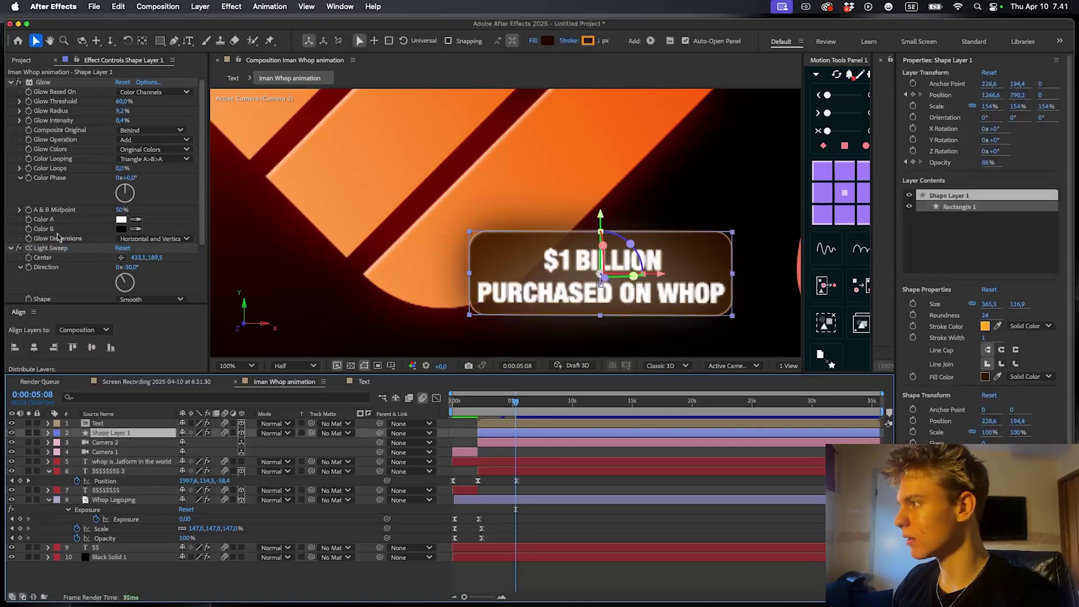
click(122, 258)
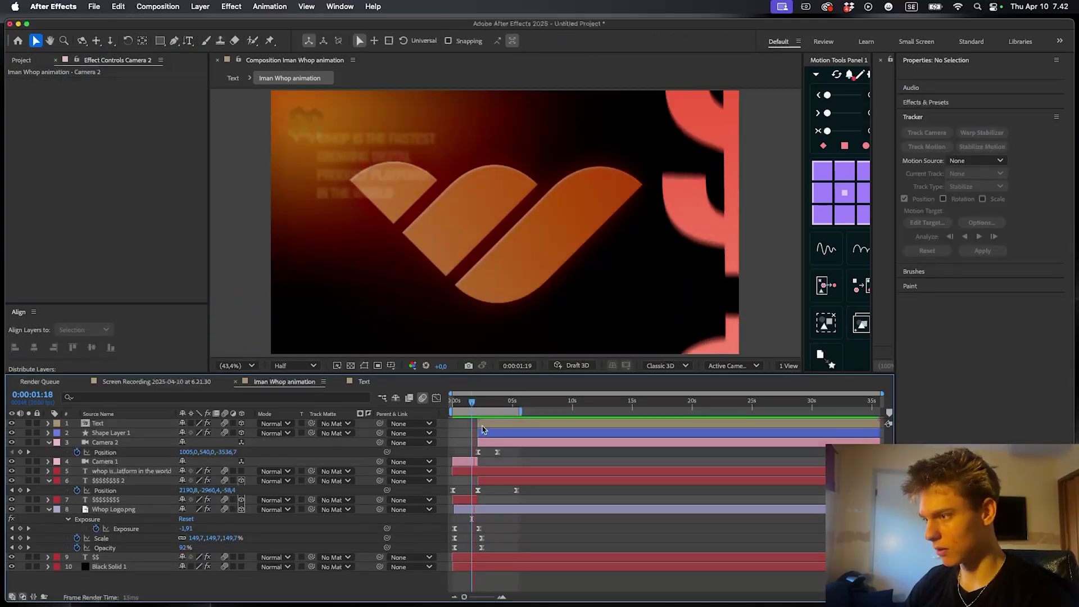
Move Camera 2's ending position keyframe to about 5.5 seconds and play back the shot transition
key(space)
drag(498, 453, 518, 453)
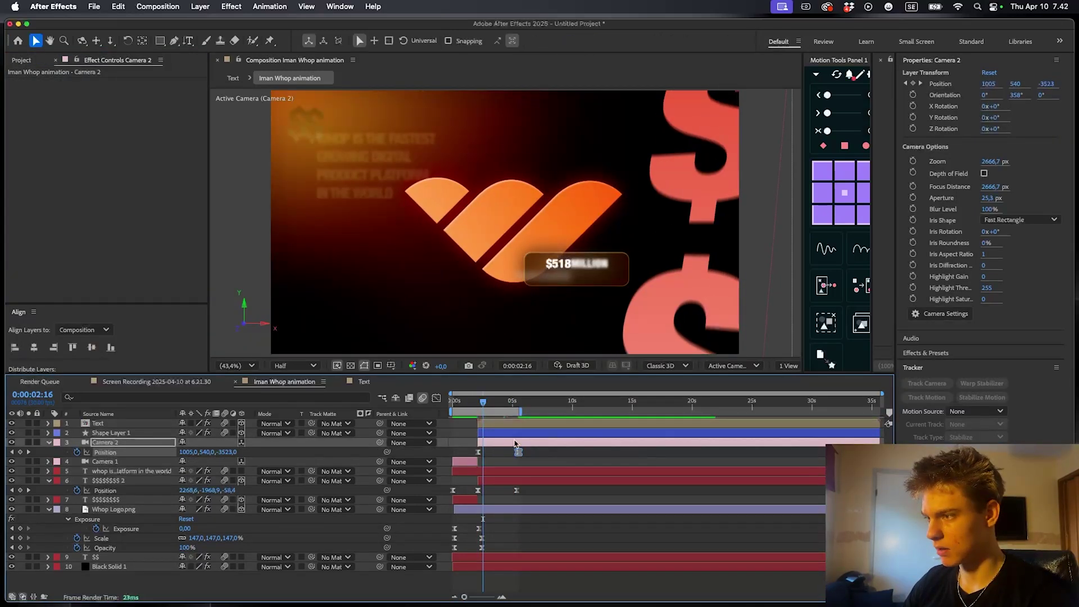
drag(484, 403, 477, 403)
key(space)
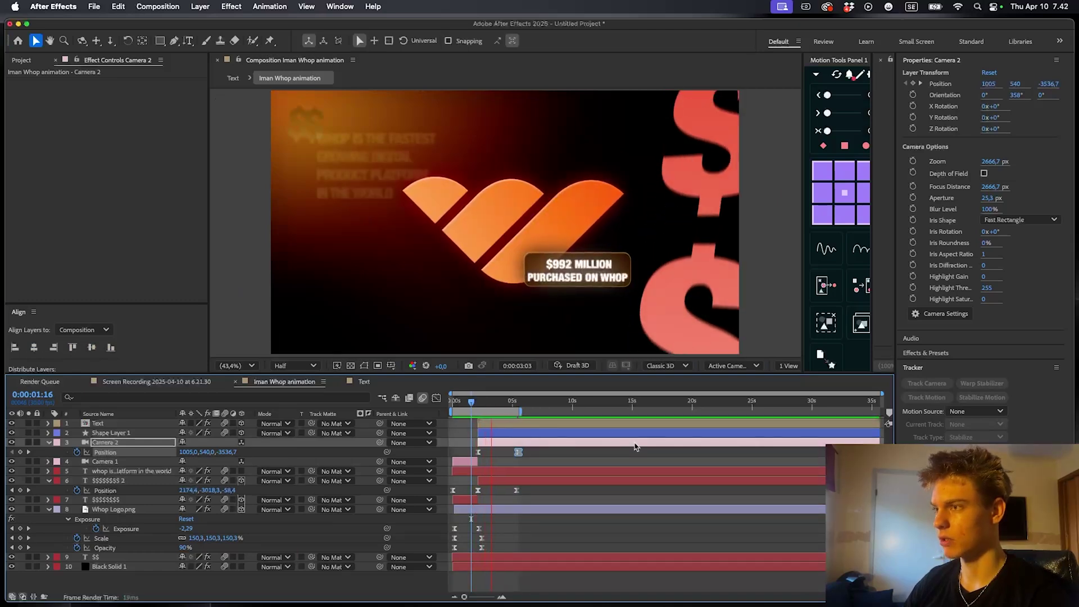